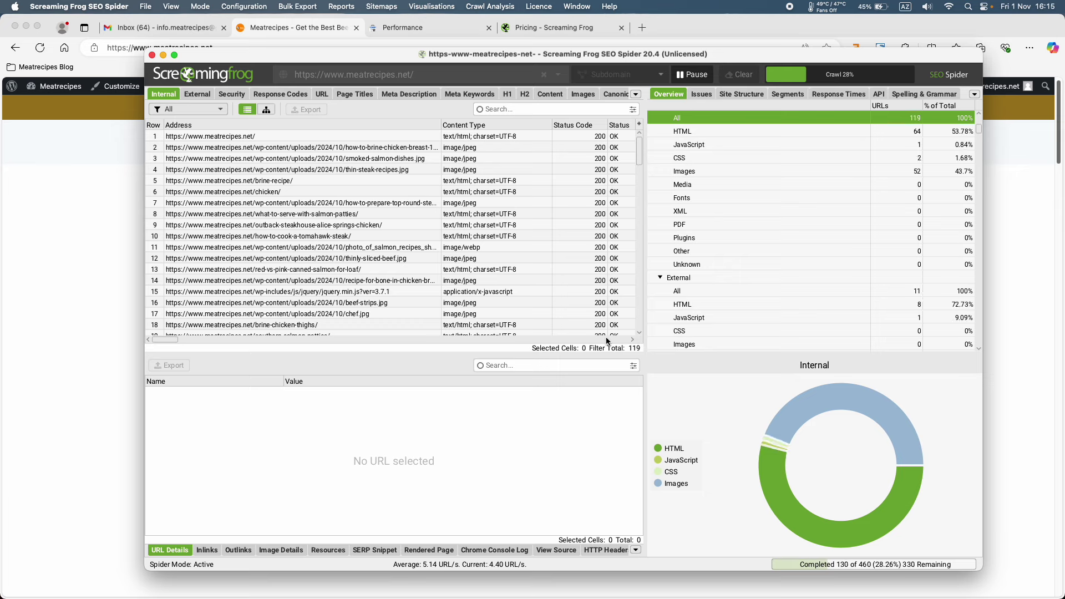
Step: Inspect the URL details of the homepage, the how-to-brine-chicken-breast-1.jpg image and the brine-recipe page
{"action": "scroll", "coordinate": [320, 236], "scroll_direction": "right", "scroll_amount": 1}
{"action": "scroll", "coordinate": [192, 236], "scroll_direction": "left", "scroll_amount": 1}
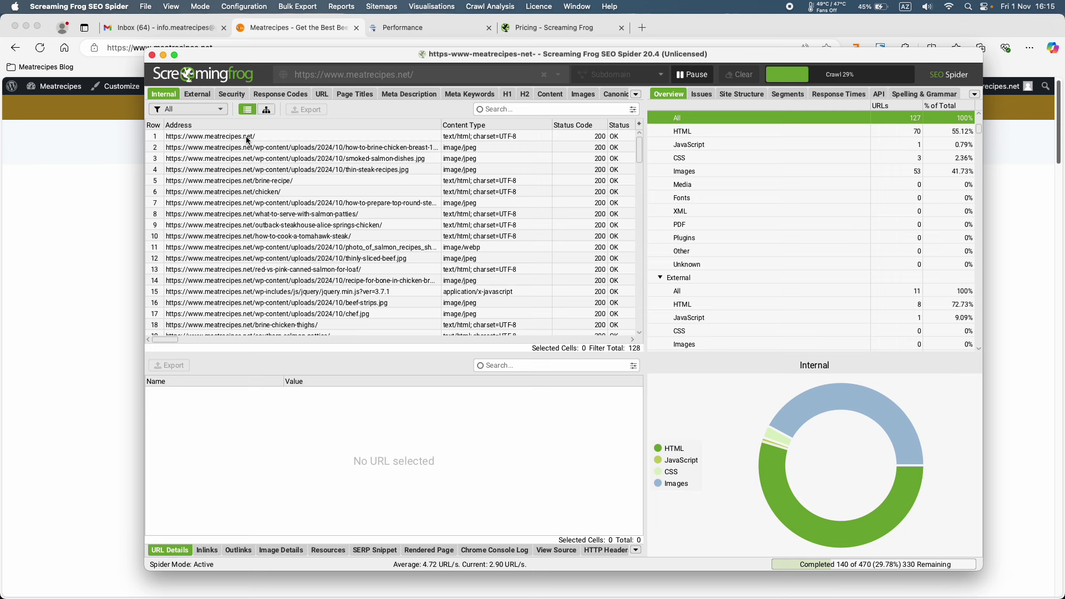
{"action": "left_click", "coordinate": [250, 136]}
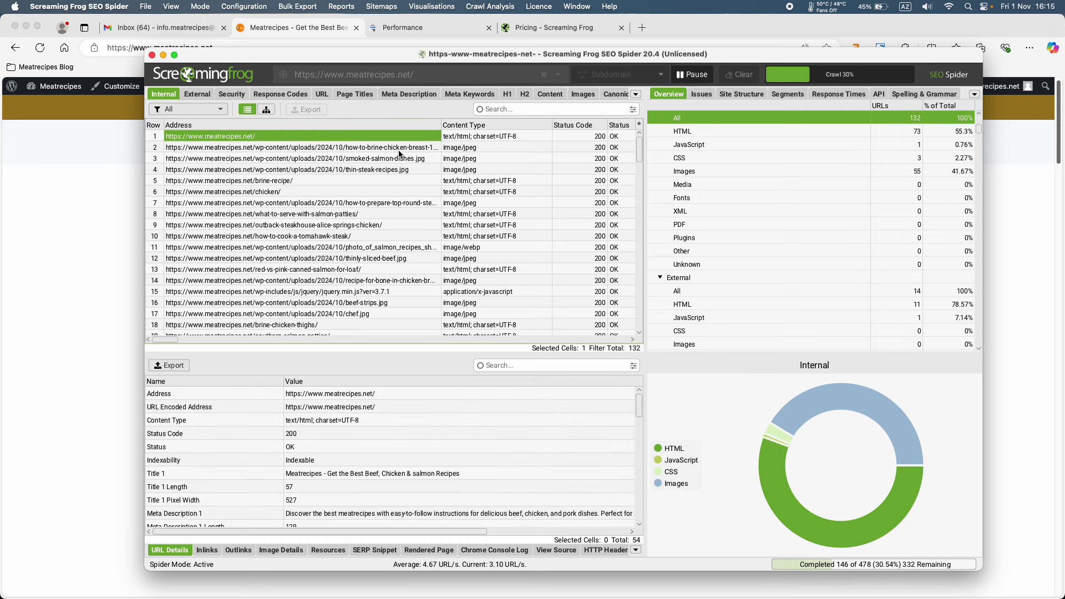
{"action": "left_click", "coordinate": [279, 148]}
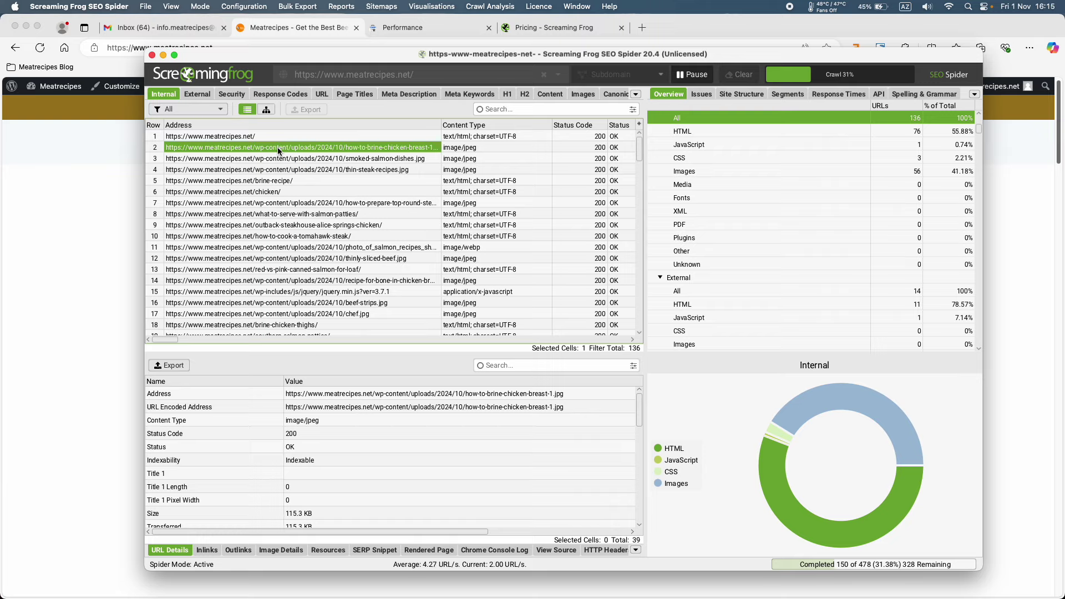
{"action": "left_click", "coordinate": [562, 394]}
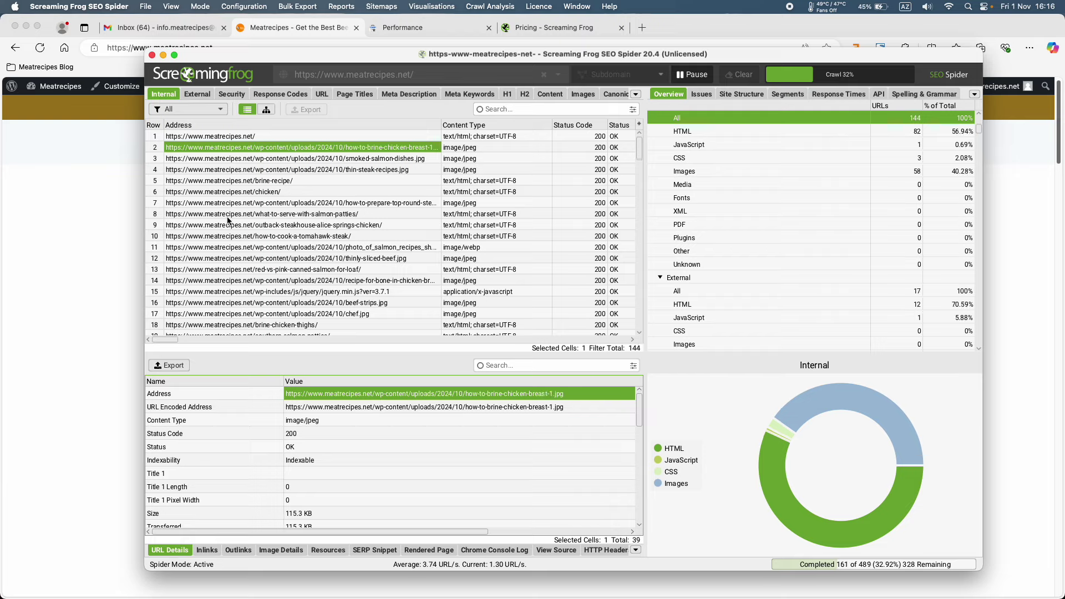
{"action": "left_click", "coordinate": [258, 180]}
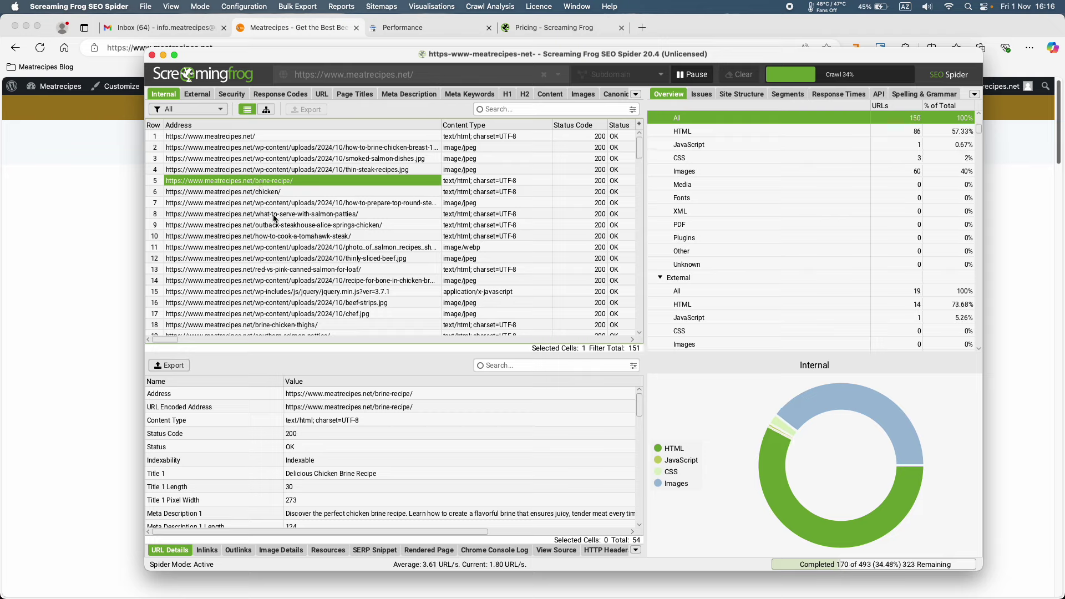
Step: Maximize the crawler window and look through the list of crawled internal URLs
{"action": "scroll", "coordinate": [269, 233], "scroll_direction": "down", "scroll_amount": 2}
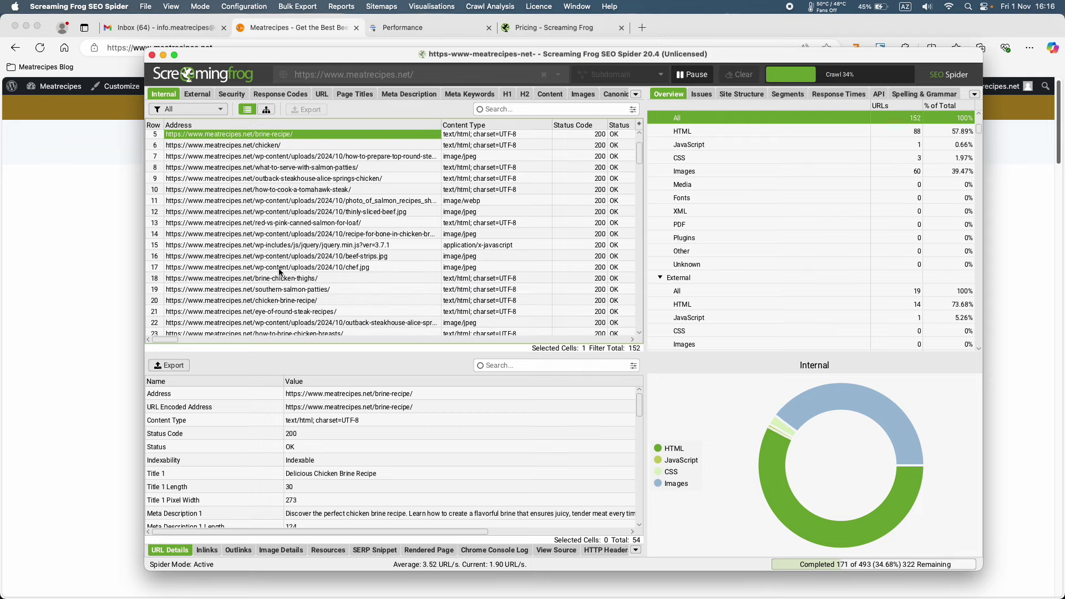
{"action": "scroll", "coordinate": [272, 246], "scroll_direction": "down", "scroll_amount": 4}
{"action": "scroll", "coordinate": [280, 272], "scroll_direction": "down", "scroll_amount": 8}
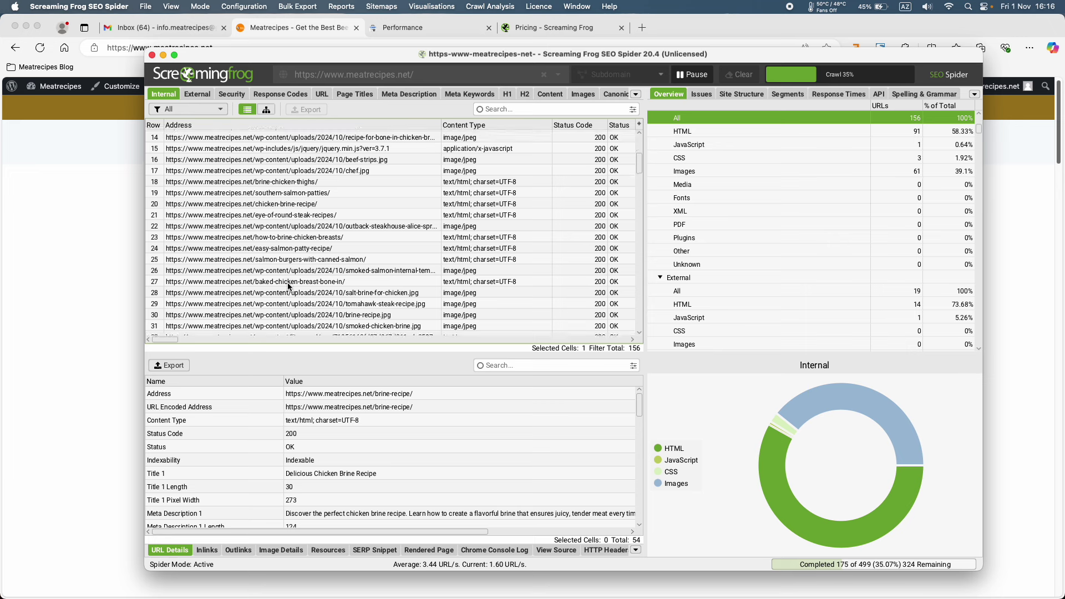
{"action": "double_click", "coordinate": [315, 55]}
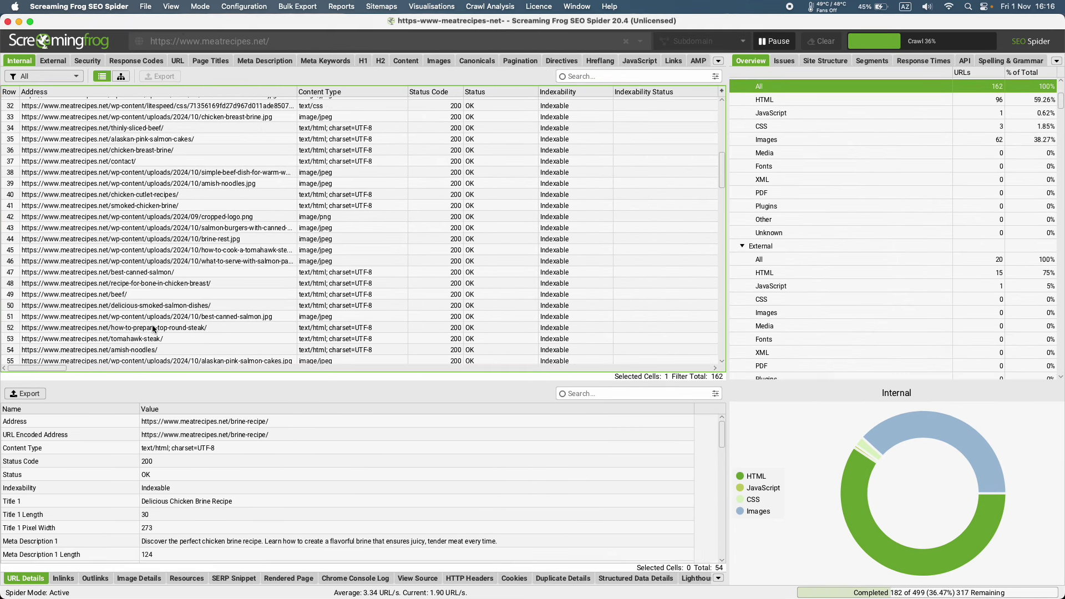
{"action": "scroll", "coordinate": [238, 322], "scroll_direction": "down", "scroll_amount": 20}
{"action": "scroll", "coordinate": [154, 329], "scroll_direction": "down", "scroll_amount": 12}
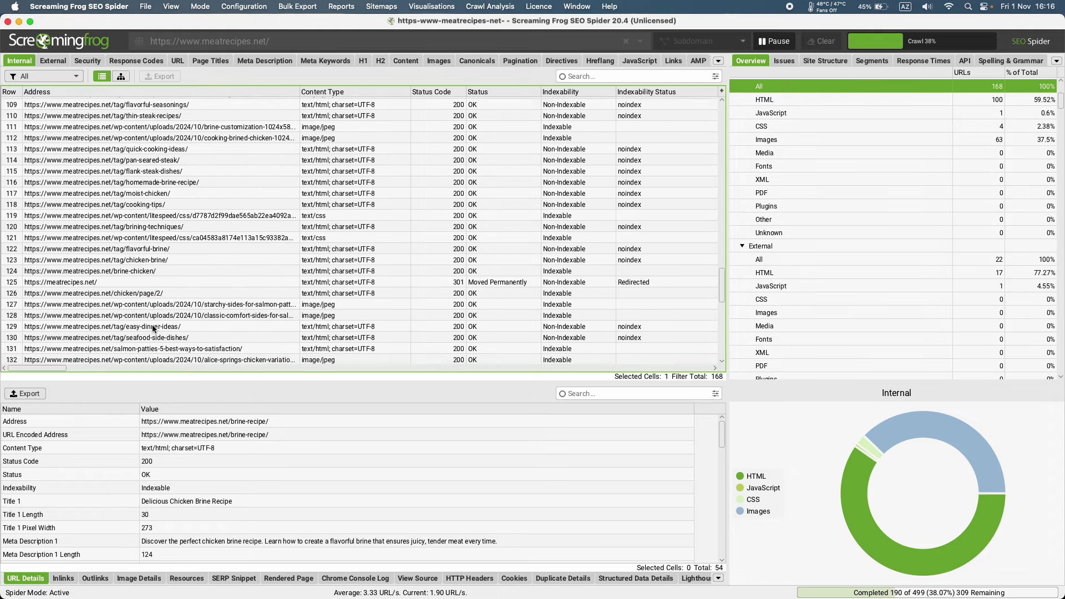
{"action": "scroll", "coordinate": [70, 179], "scroll_direction": "down", "scroll_amount": 3}
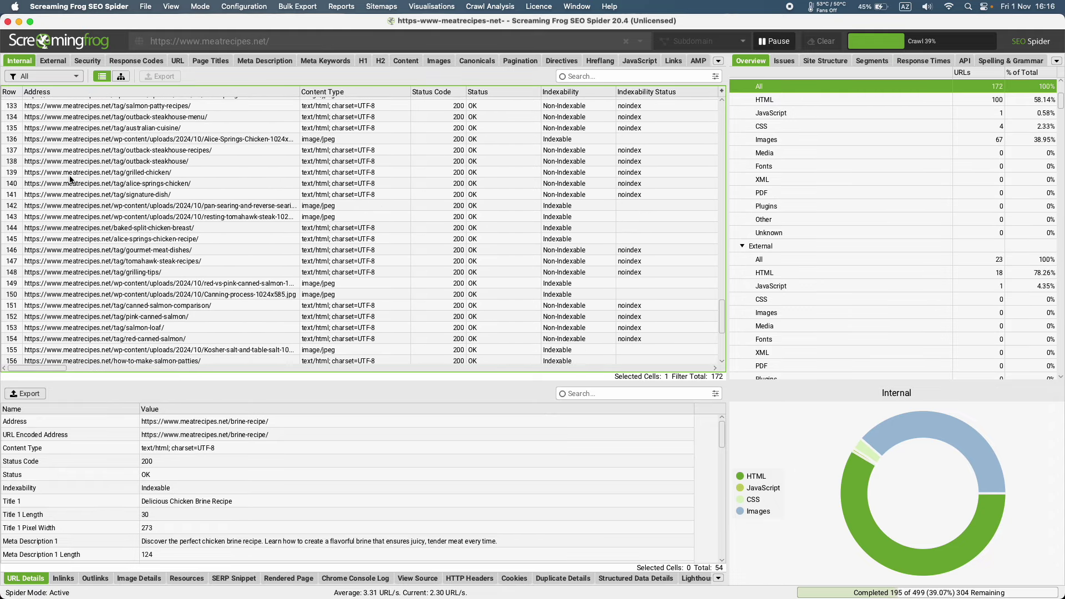
{"action": "scroll", "coordinate": [69, 176], "scroll_direction": "up", "scroll_amount": 3}
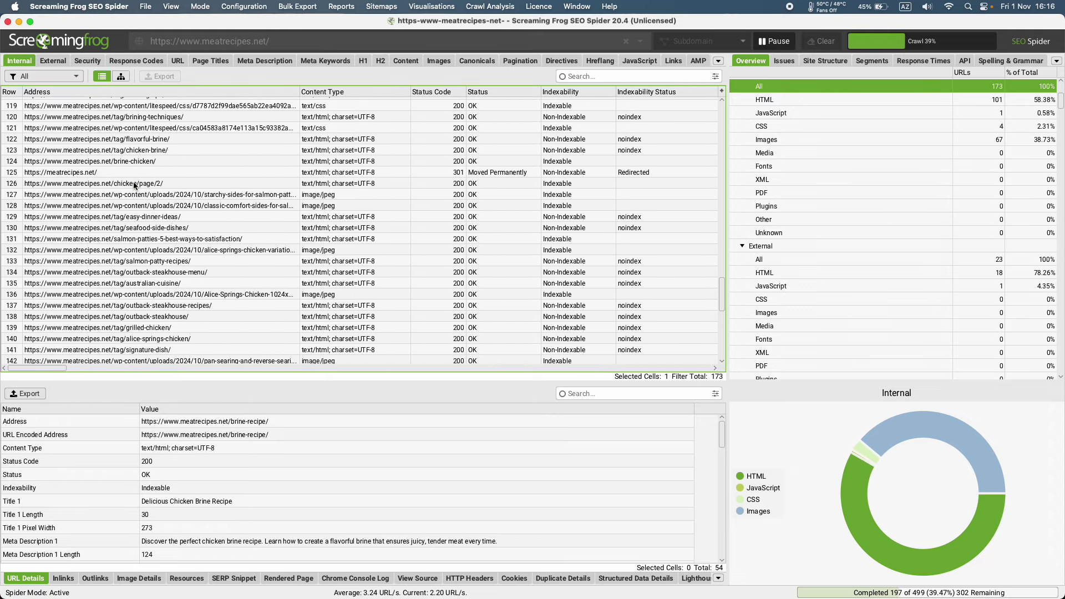
Step: Inspect the URL details of the chicken/page/2/ address and dismiss the crawl limit notice
{"action": "left_click", "coordinate": [133, 182]}
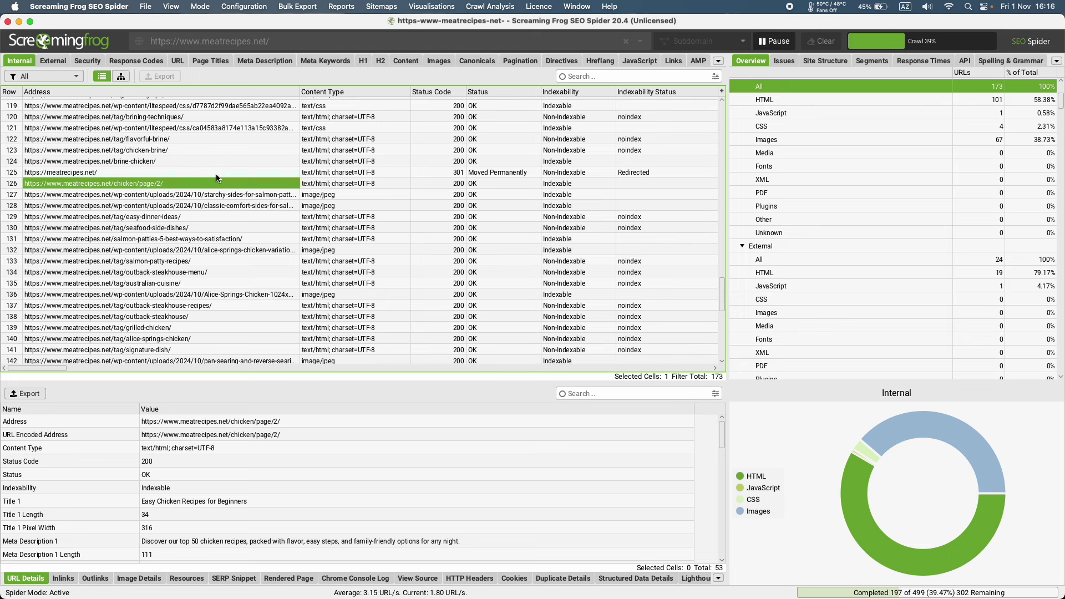
{"action": "scroll", "coordinate": [216, 176], "scroll_direction": "up", "scroll_amount": 20}
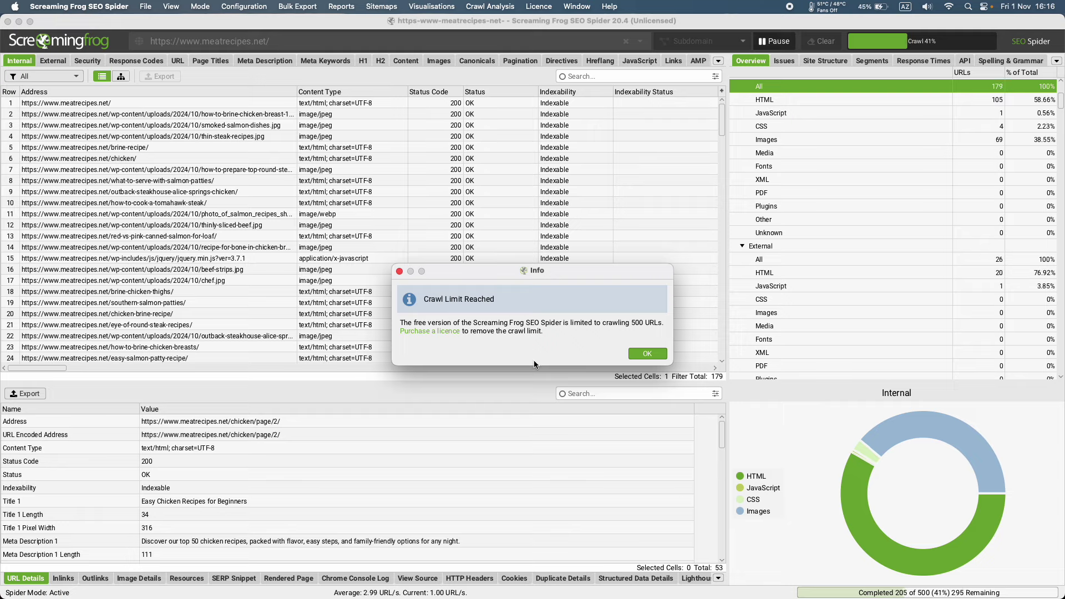
{"action": "left_click", "coordinate": [657, 354]}
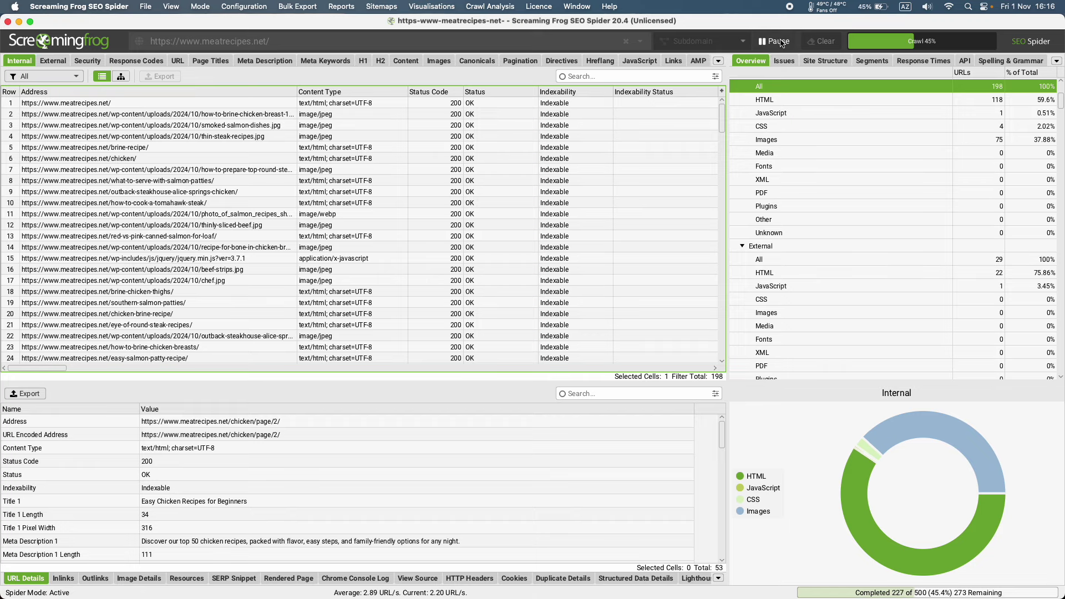
Step: Collapse the Crawl Data and Summary sections of the crawl overview
{"action": "scroll", "coordinate": [860, 203], "scroll_direction": "up", "scroll_amount": 3}
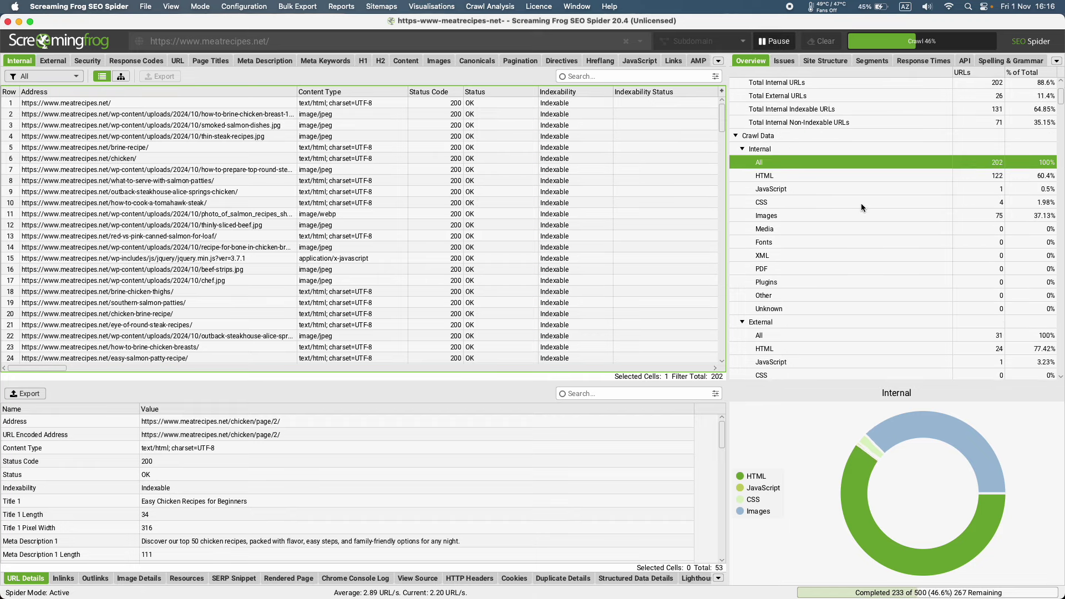
{"action": "left_click", "coordinate": [736, 136]}
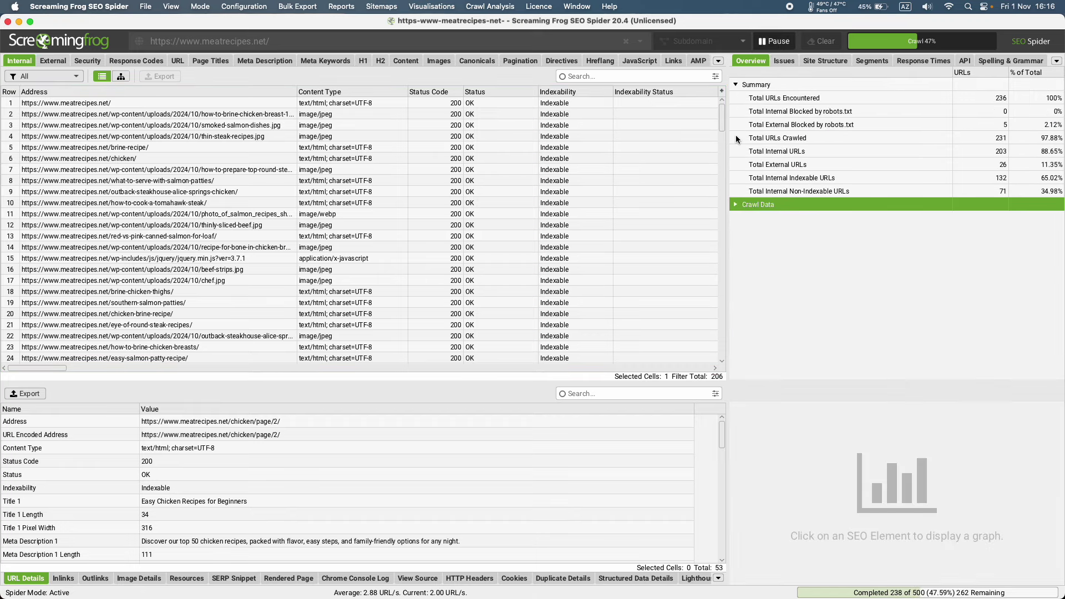
{"action": "left_click", "coordinate": [735, 85]}
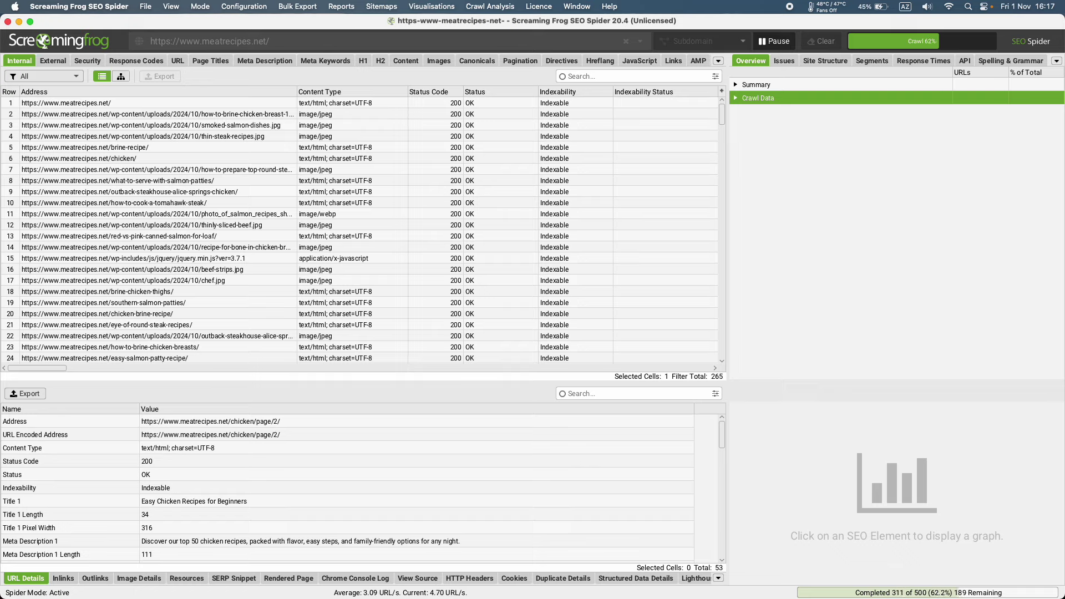
{"action": "mouse_move", "coordinate": [821, 598]}
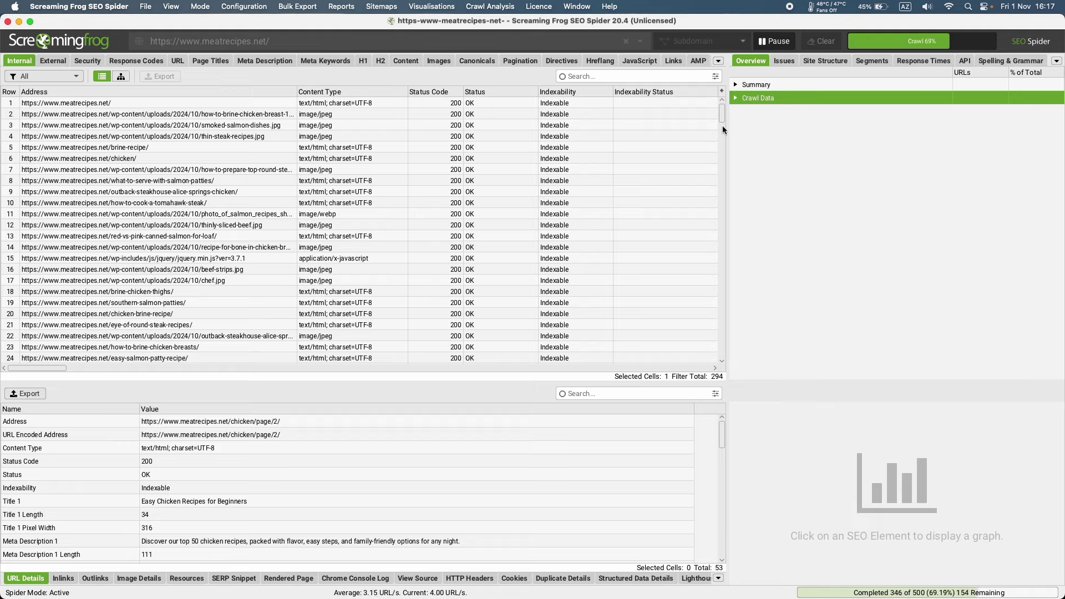
Step: Expand the overview's Summary and Crawl Data sections and review their figures from Internal through Meta Description
{"action": "left_click", "coordinate": [735, 84]}
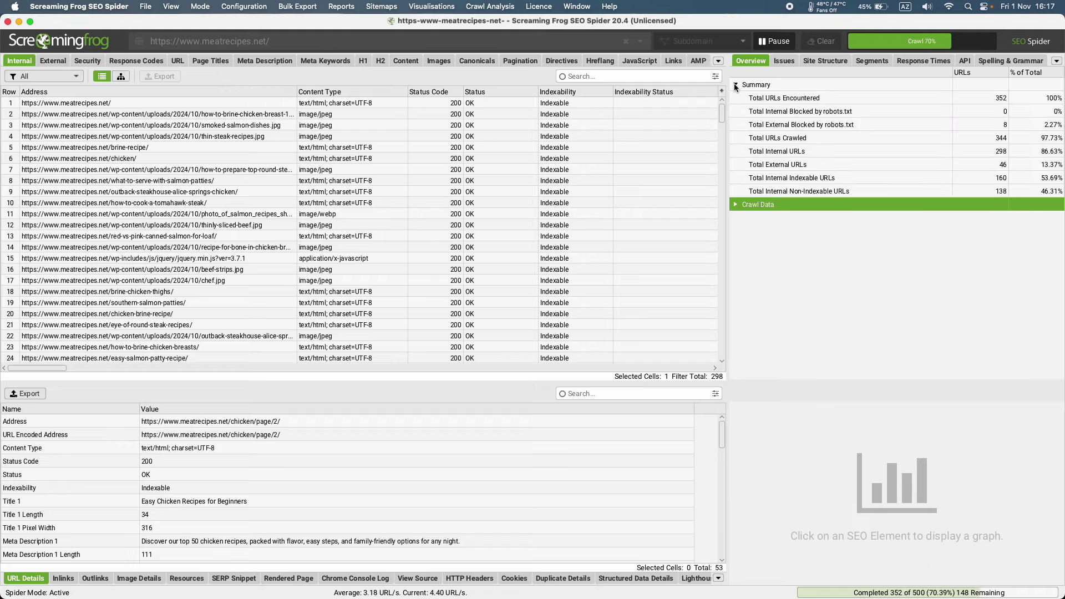
{"action": "left_click", "coordinate": [735, 204]}
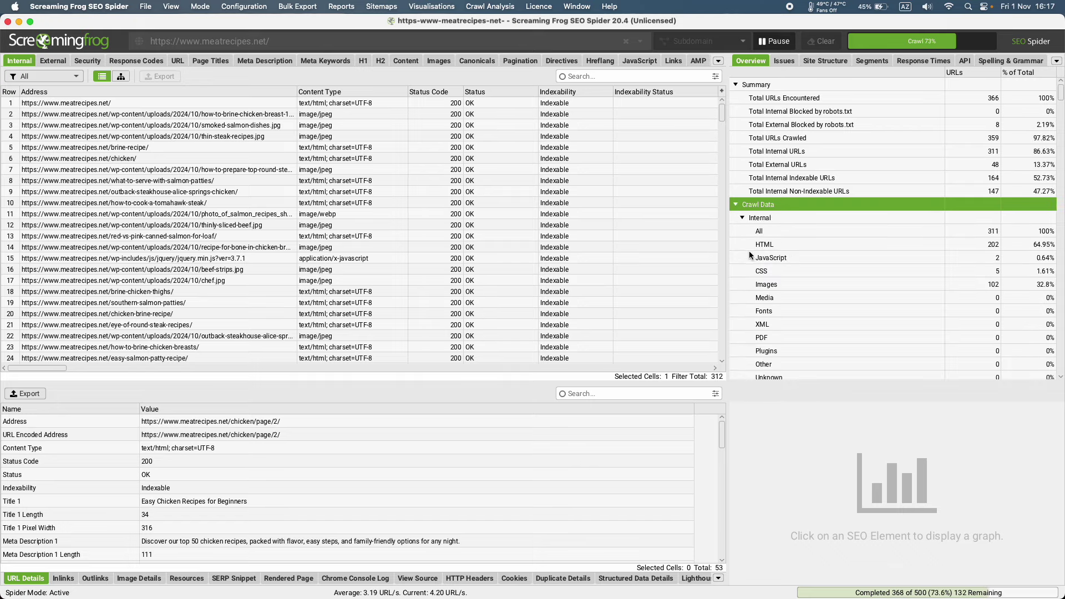
{"action": "scroll", "coordinate": [748, 250], "scroll_direction": "down", "scroll_amount": 5}
{"action": "scroll", "coordinate": [749, 251], "scroll_direction": "down", "scroll_amount": 1}
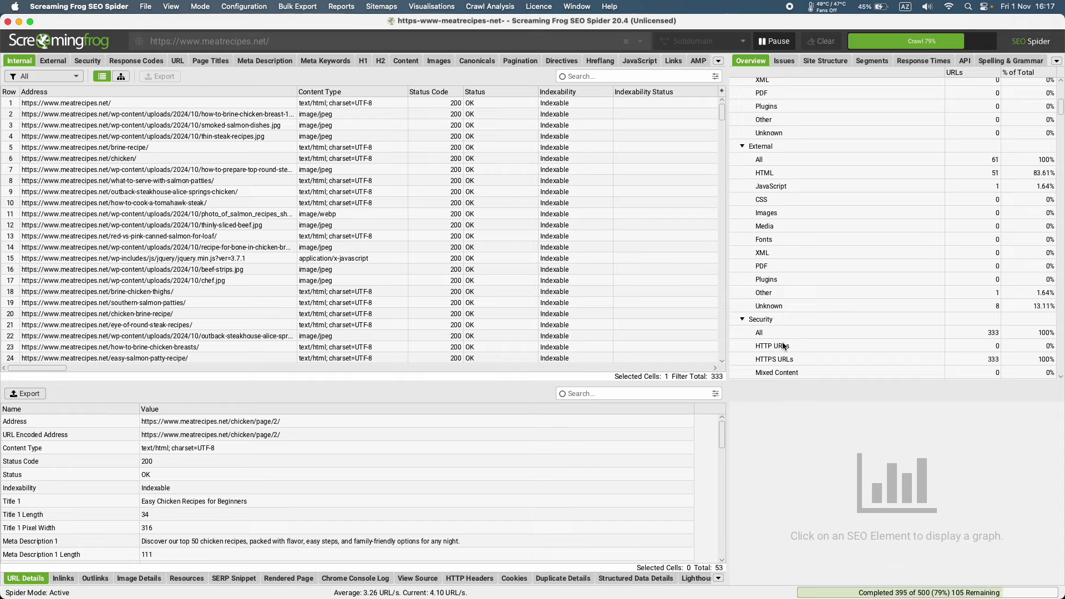
{"action": "scroll", "coordinate": [781, 321], "scroll_direction": "down", "scroll_amount": 5}
{"action": "scroll", "coordinate": [743, 308], "scroll_direction": "down", "scroll_amount": 9}
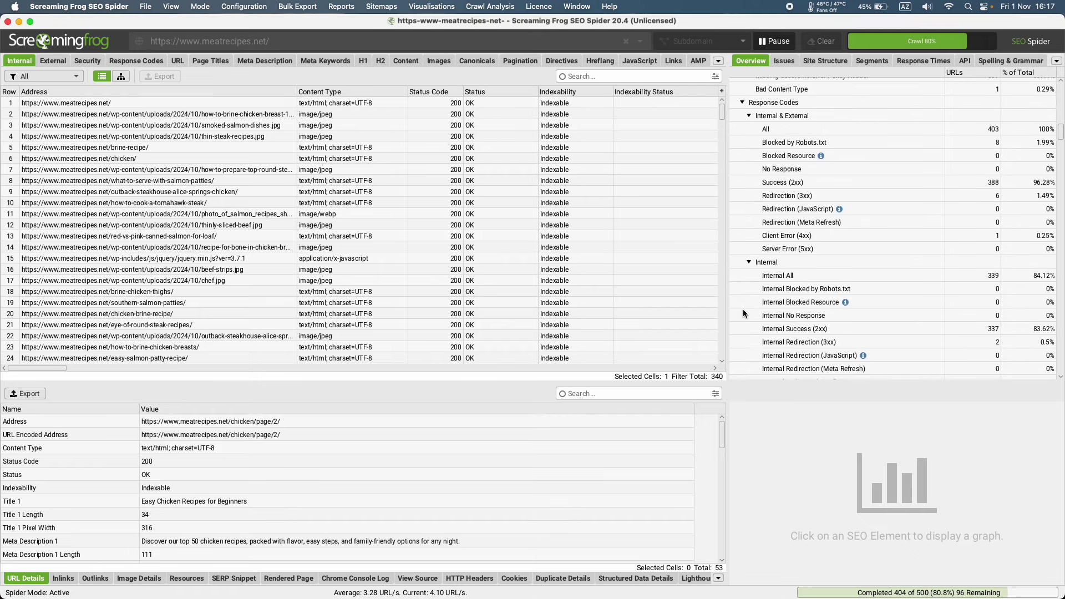
{"action": "scroll", "coordinate": [743, 309], "scroll_direction": "down", "scroll_amount": 10}
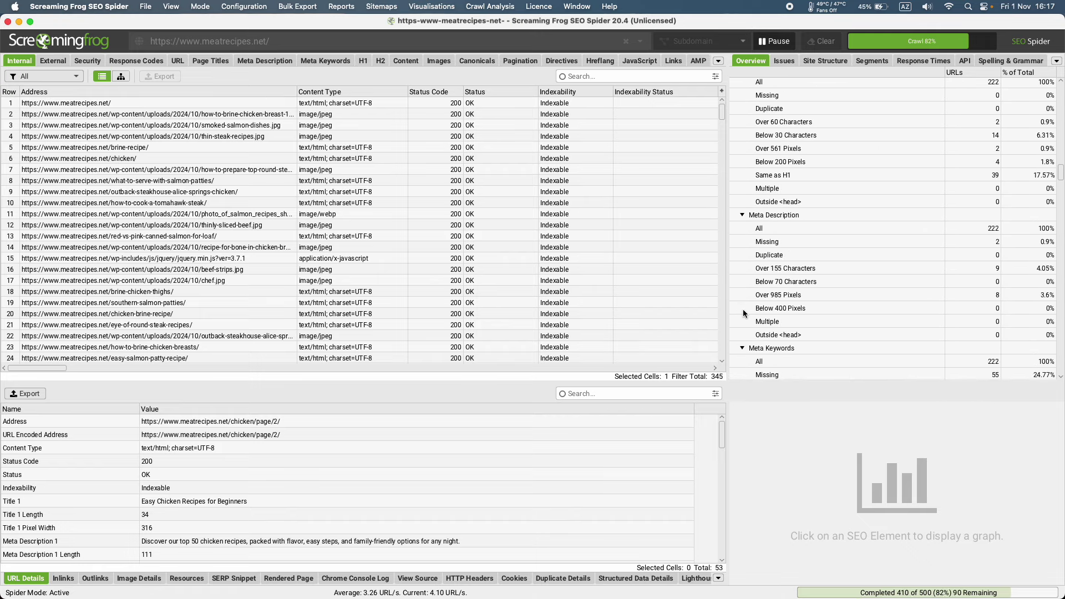
{"action": "scroll", "coordinate": [743, 308], "scroll_direction": "up", "scroll_amount": 10}
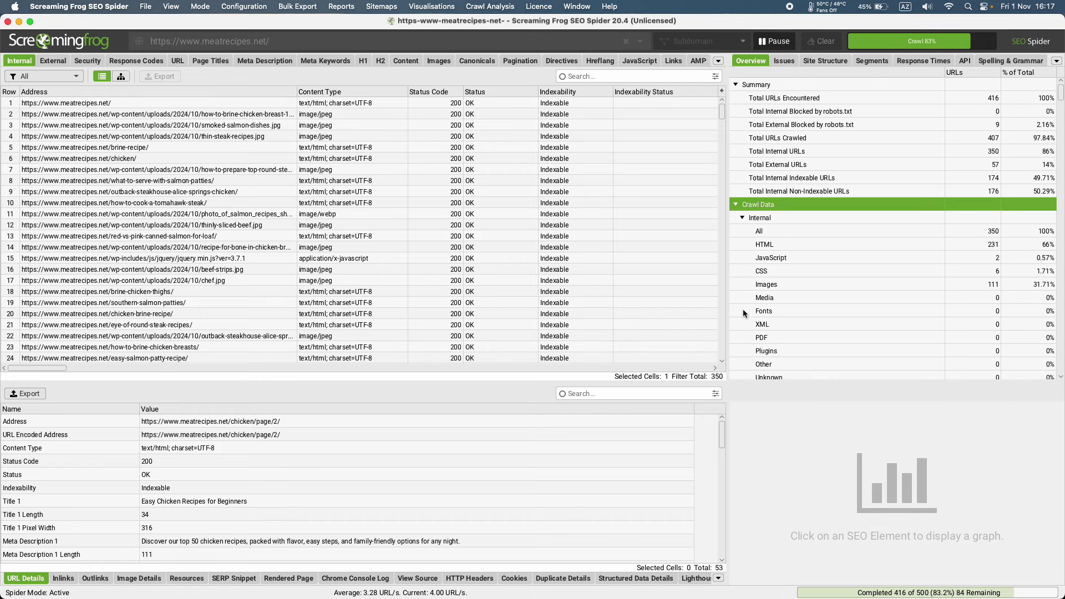
Step: Collapse the overview's Summary section and the Crawl Data categories from Internal through Meta Description
{"action": "left_click", "coordinate": [736, 84]}
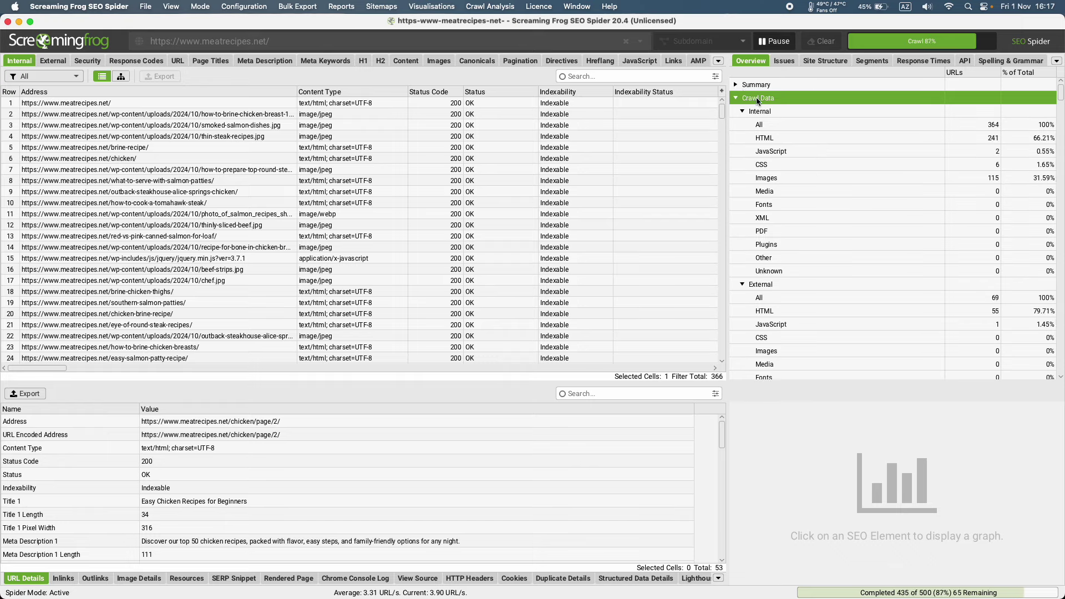
{"action": "left_click", "coordinate": [743, 112]}
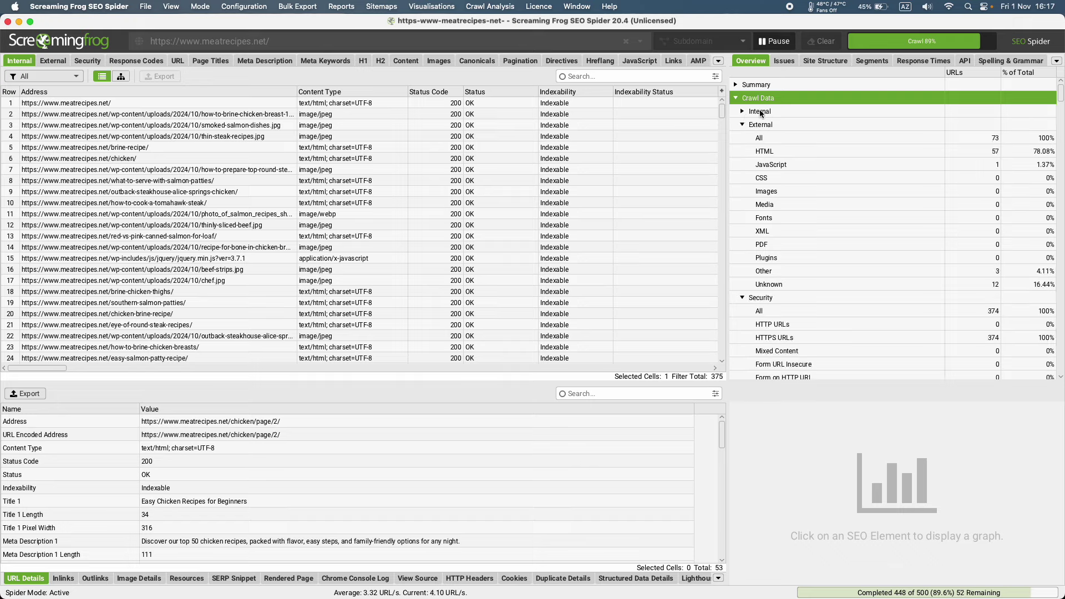
{"action": "left_click", "coordinate": [742, 124]}
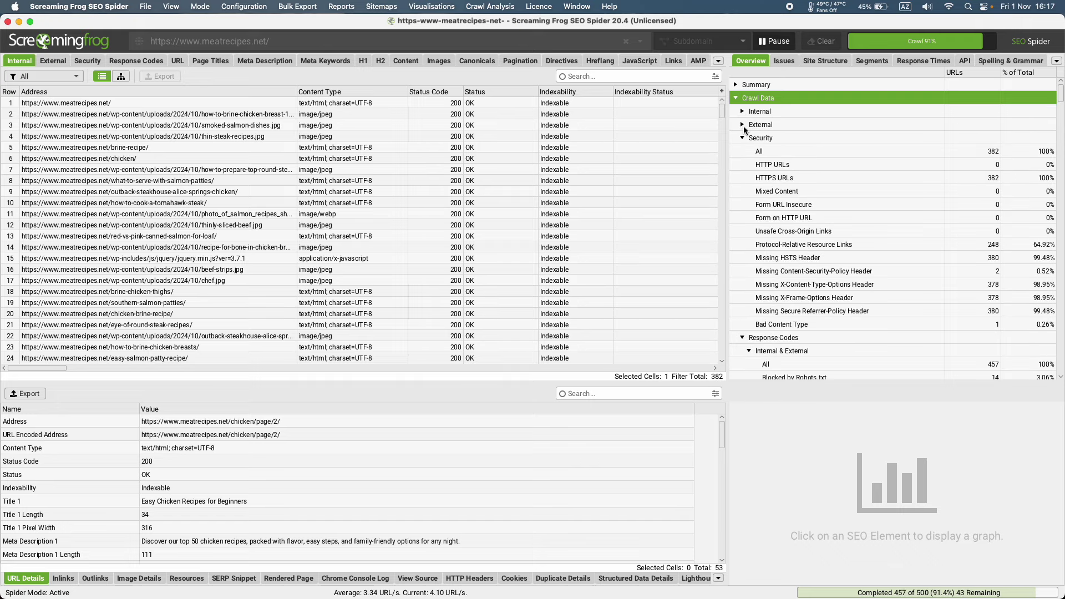
{"action": "left_click", "coordinate": [743, 138]}
{"action": "left_click", "coordinate": [742, 152]}
{"action": "left_click", "coordinate": [743, 165]}
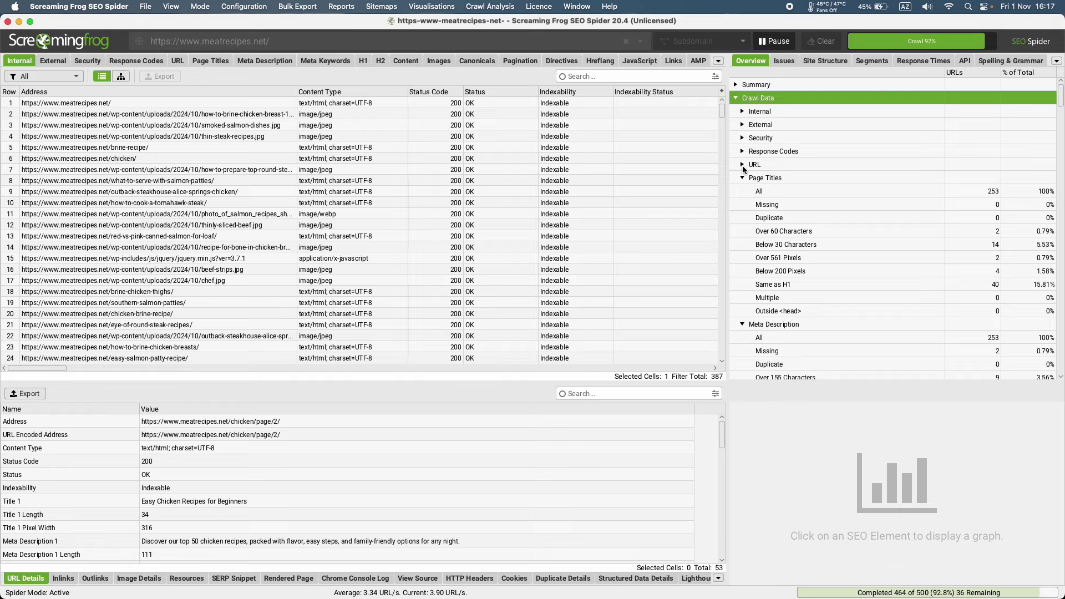
{"action": "left_click", "coordinate": [742, 178]}
{"action": "left_click", "coordinate": [742, 192]}
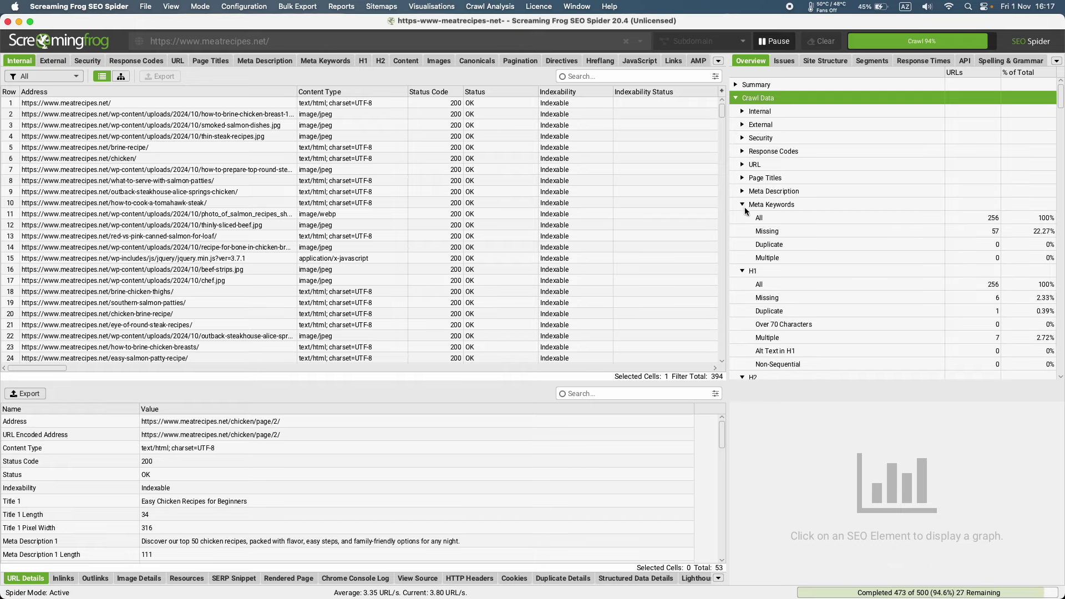
Step: Collapse the Meta Keywords, H1, H2, Content, Images, Canonicals and Pagination categories under Crawl Data
{"action": "left_click", "coordinate": [742, 205]}
{"action": "left_click", "coordinate": [742, 217]}
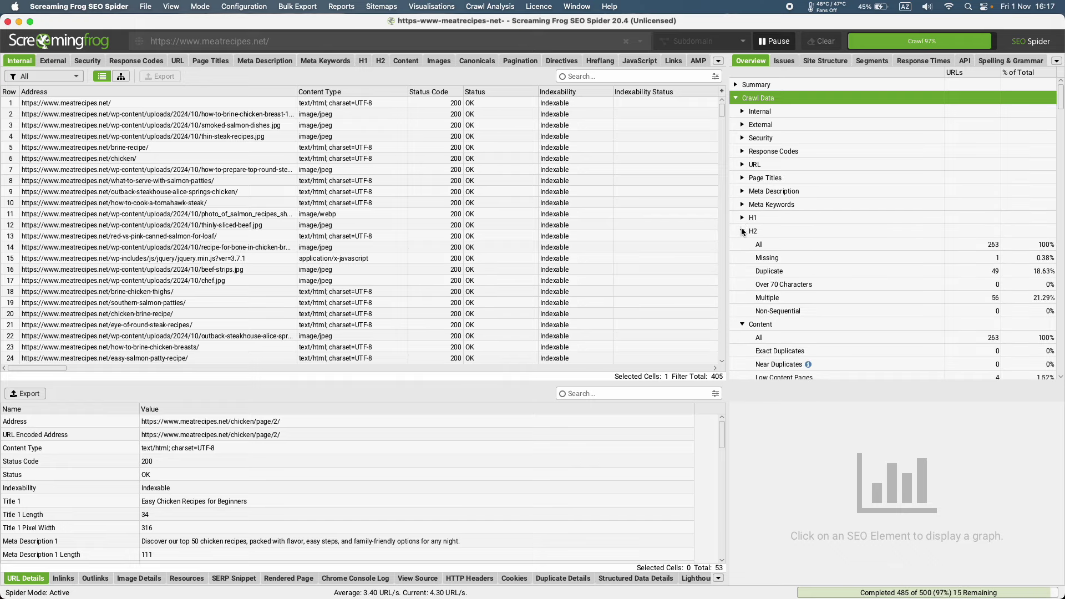
{"action": "left_click", "coordinate": [742, 231]}
{"action": "left_click", "coordinate": [743, 245]}
{"action": "left_click", "coordinate": [743, 258]}
{"action": "left_click", "coordinate": [743, 271]}
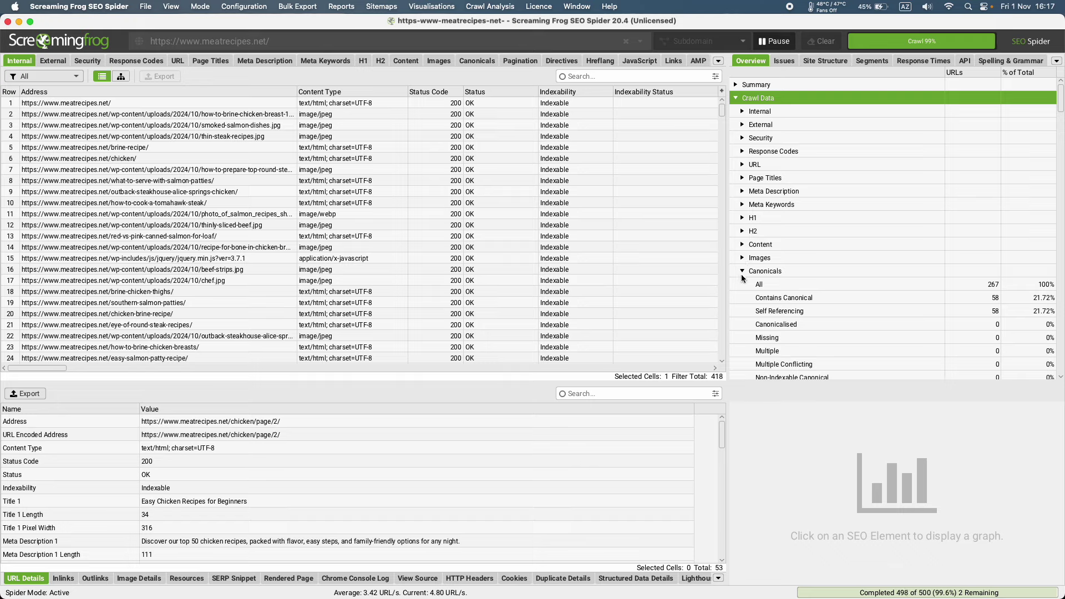
{"action": "left_click", "coordinate": [742, 285]}
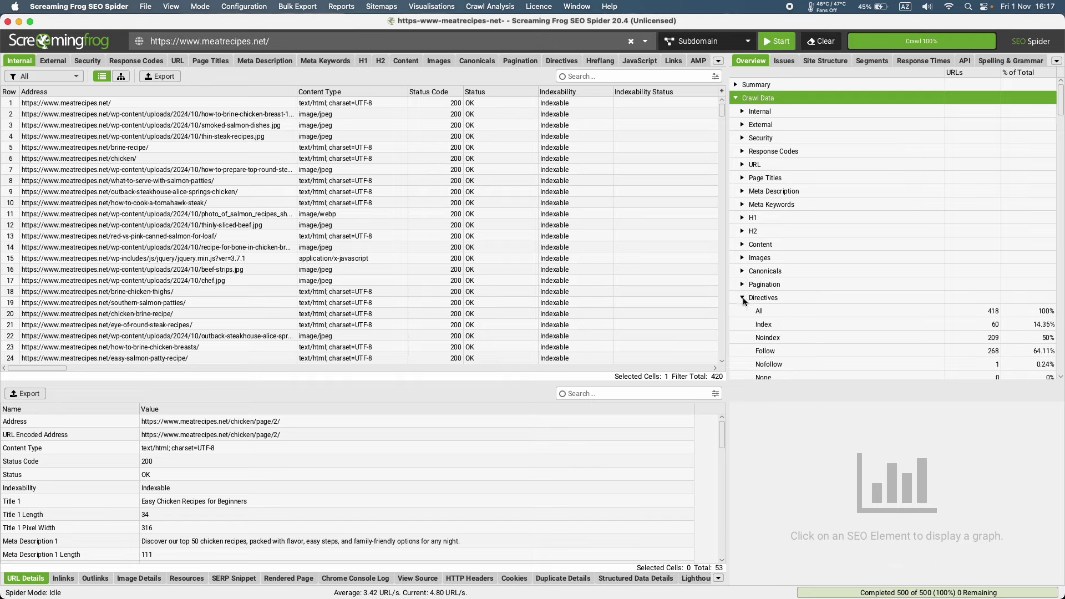
Step: Collapse the Directives, Hreflang, JavaScript, Links, AMP and Structured Data categories under Crawl Data
{"action": "left_click", "coordinate": [742, 298]}
{"action": "left_click", "coordinate": [742, 311]}
{"action": "scroll", "coordinate": [742, 310], "scroll_direction": "down", "scroll_amount": 2}
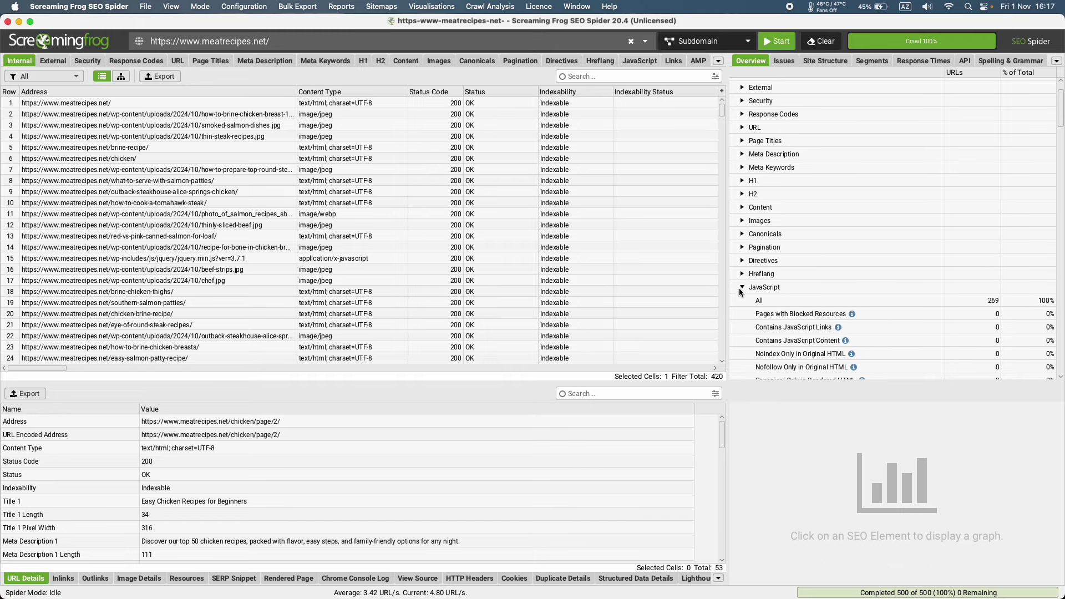
{"action": "left_click", "coordinate": [742, 287]}
{"action": "scroll", "coordinate": [744, 289], "scroll_direction": "down", "scroll_amount": 1}
{"action": "left_click", "coordinate": [743, 281]}
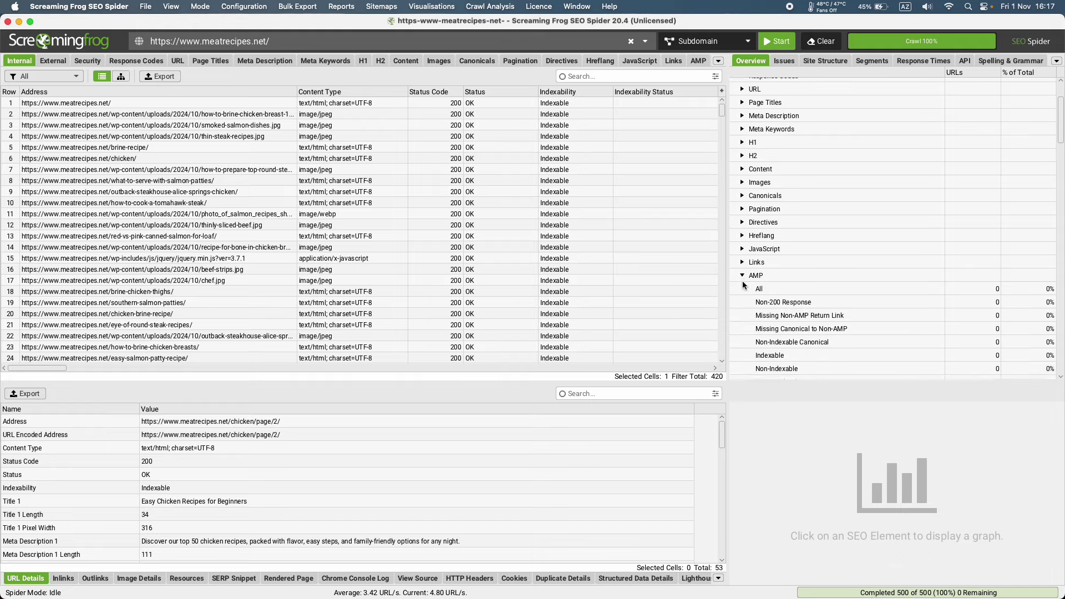
{"action": "scroll", "coordinate": [743, 280], "scroll_direction": "down", "scroll_amount": 1}
{"action": "scroll", "coordinate": [744, 278], "scroll_direction": "down", "scroll_amount": 1}
{"action": "left_click", "coordinate": [743, 269]}
{"action": "scroll", "coordinate": [744, 270], "scroll_direction": "down", "scroll_amount": 1}
{"action": "left_click", "coordinate": [743, 269]}
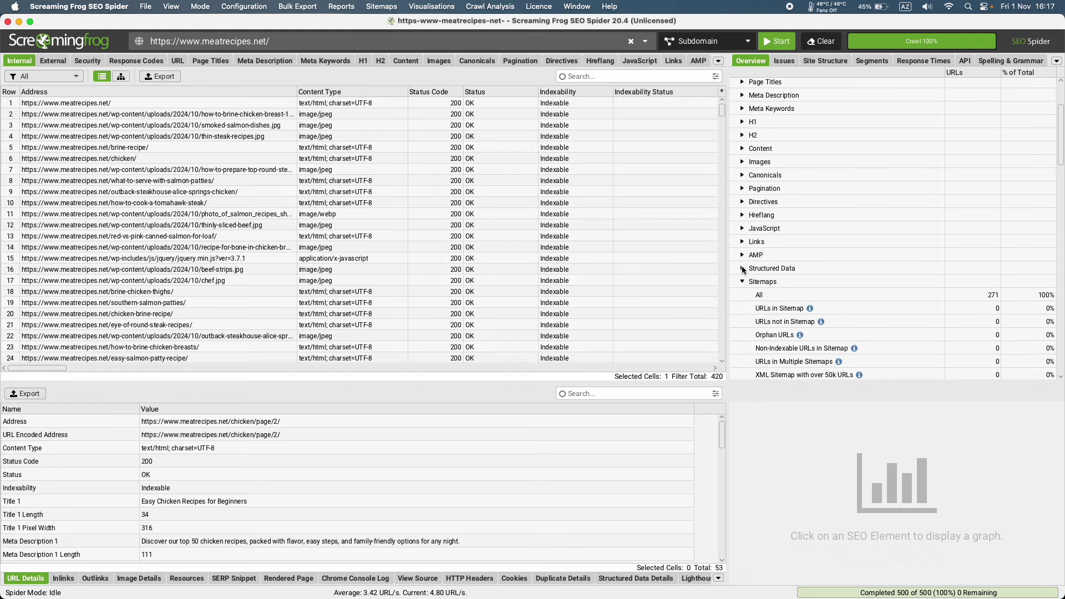
Step: Collapse the Sitemaps, PageSpeed, Mobile, Custom Search and Custom Extraction categories under Crawl Data
{"action": "left_click", "coordinate": [743, 269]}
{"action": "scroll", "coordinate": [744, 269], "scroll_direction": "down", "scroll_amount": 1}
{"action": "left_click", "coordinate": [743, 269]}
{"action": "scroll", "coordinate": [744, 268], "scroll_direction": "down", "scroll_amount": 1}
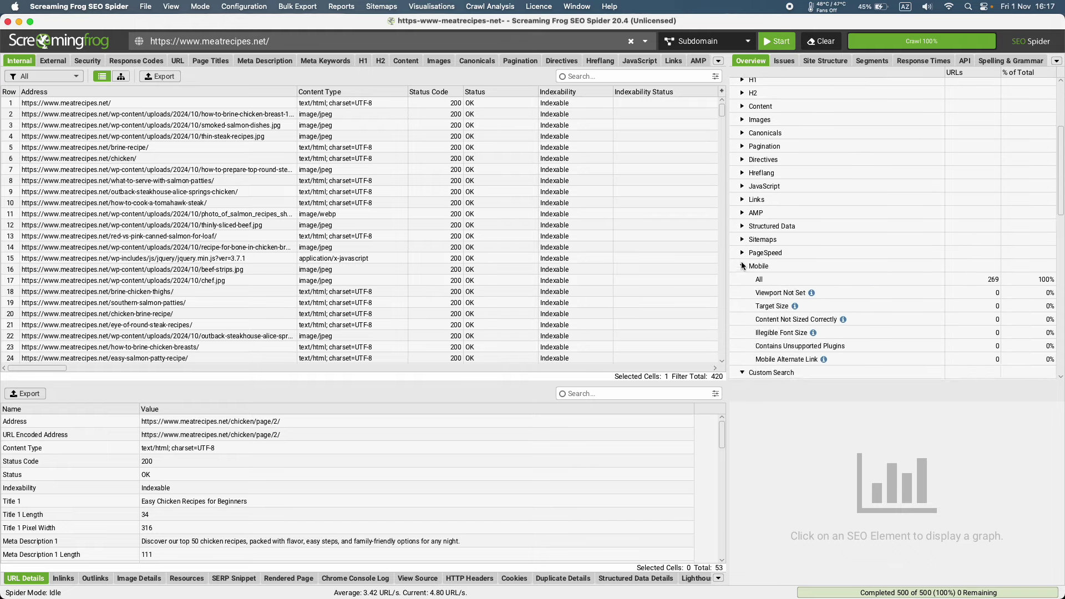
{"action": "left_click", "coordinate": [743, 267]}
{"action": "left_click", "coordinate": [743, 279]}
{"action": "scroll", "coordinate": [743, 279], "scroll_direction": "down", "scroll_amount": 1}
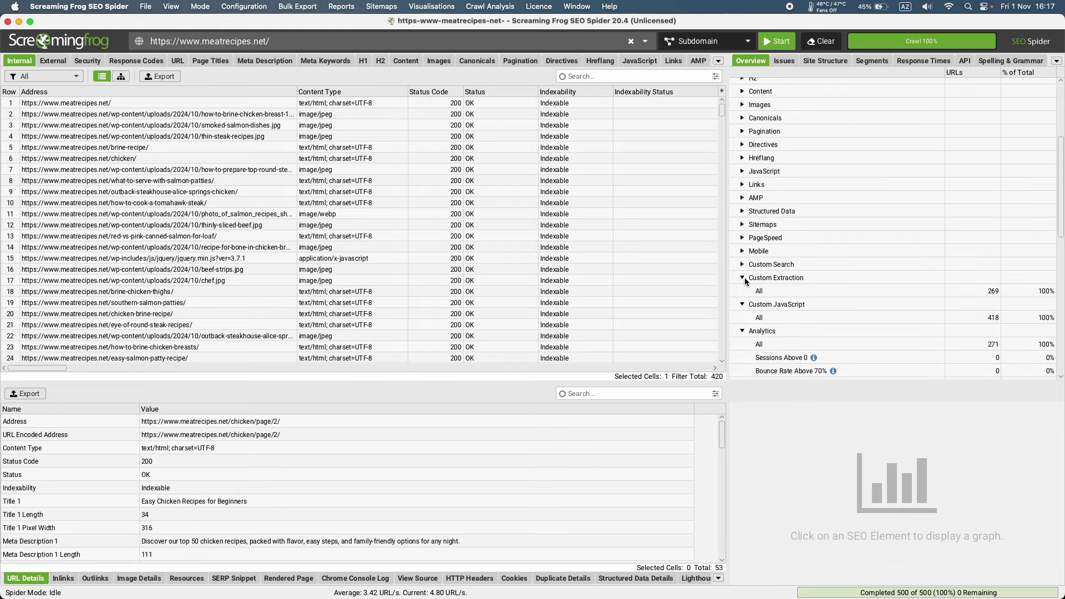
{"action": "left_click", "coordinate": [743, 279]}
Step: Collapse the overview's whole Crawl Data section and expand the Summary section
{"action": "scroll", "coordinate": [743, 280], "scroll_direction": "up", "scroll_amount": 10}
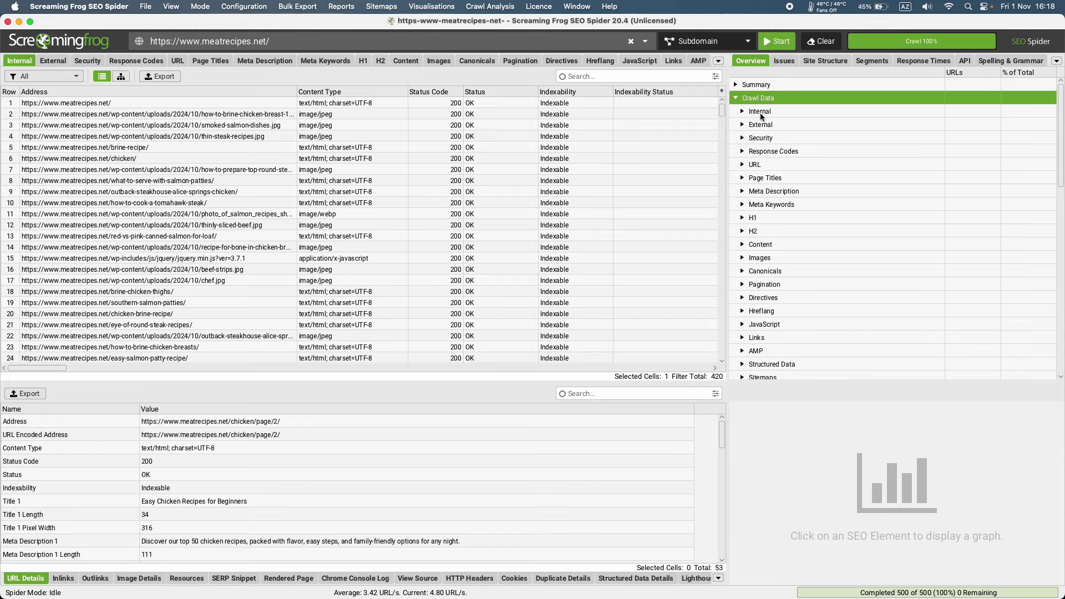
{"action": "left_click", "coordinate": [735, 98]}
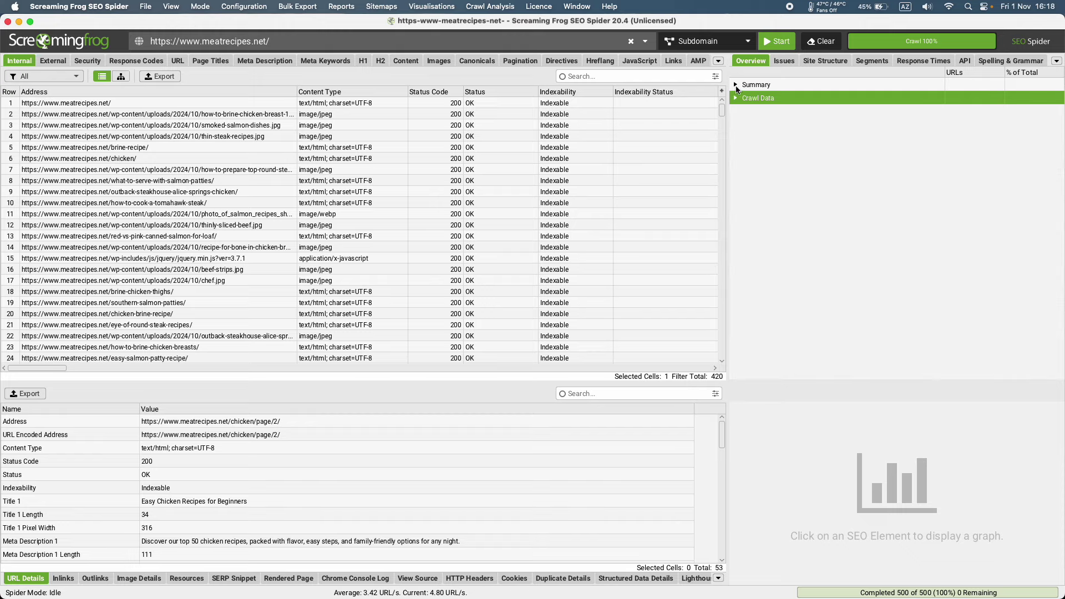
{"action": "left_click", "coordinate": [735, 84]}
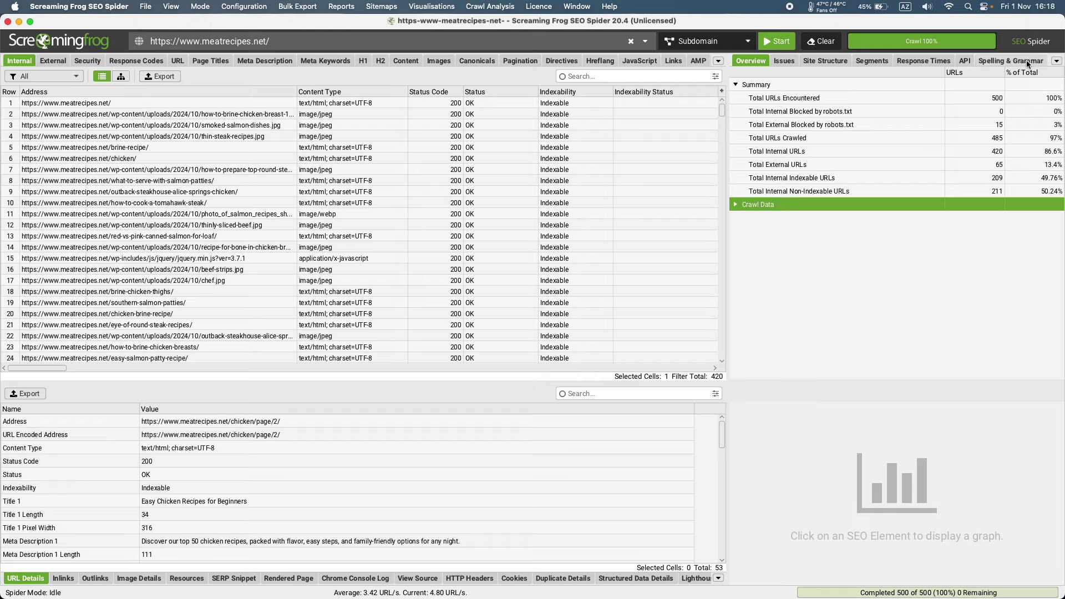
Step: Review the Summary figures for URLs encountered, internal and external URLs blocked by robots.txt, URLs crawled, and external URLs
{"action": "left_click", "coordinate": [1040, 98]}
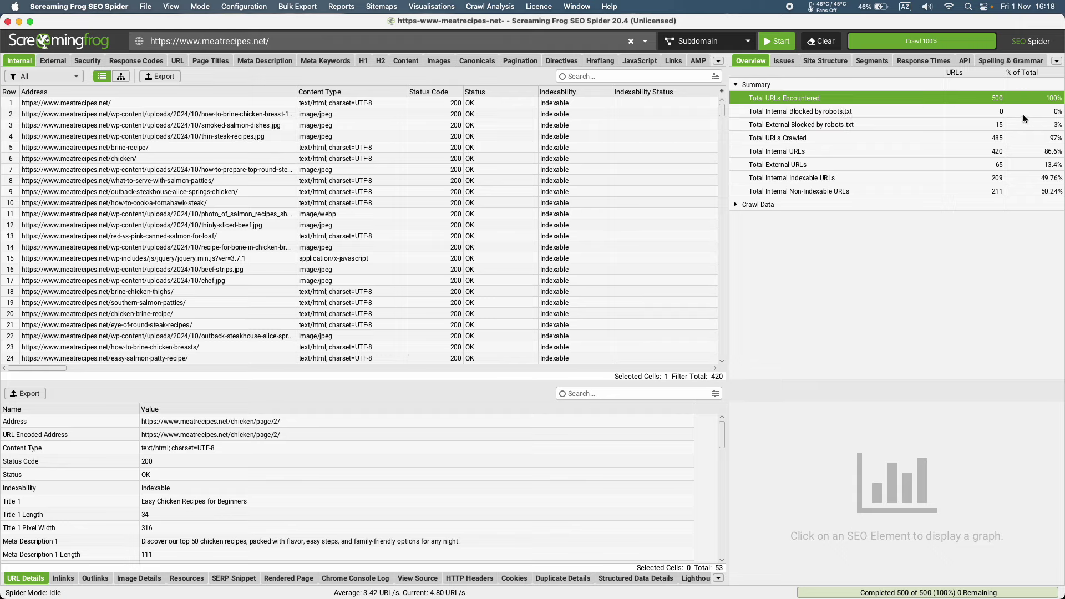
{"action": "left_click", "coordinate": [1001, 115]}
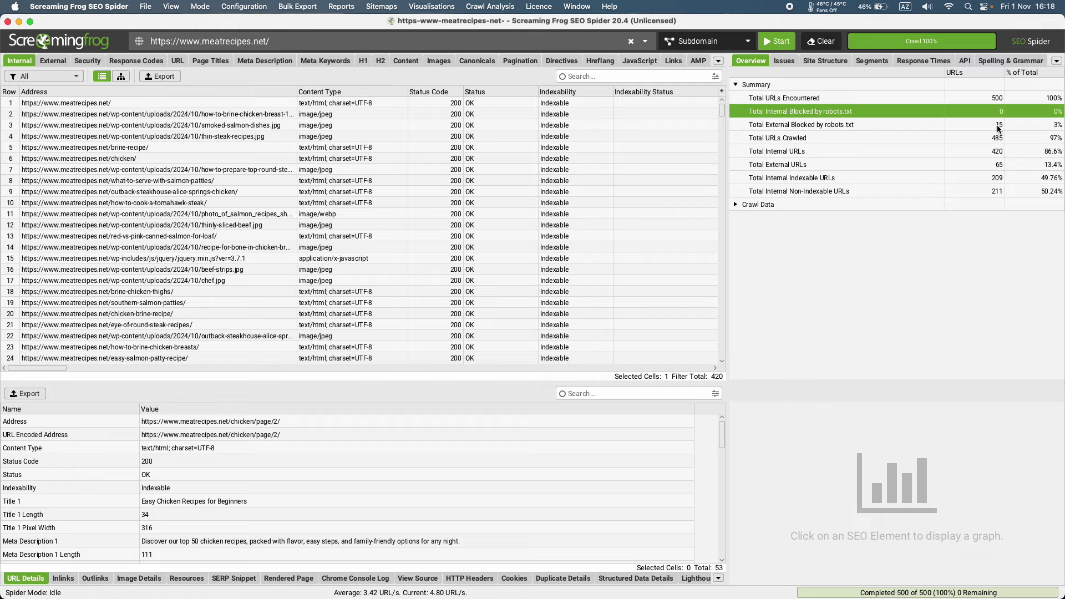
{"action": "left_click", "coordinate": [975, 132]}
{"action": "left_click", "coordinate": [982, 124]}
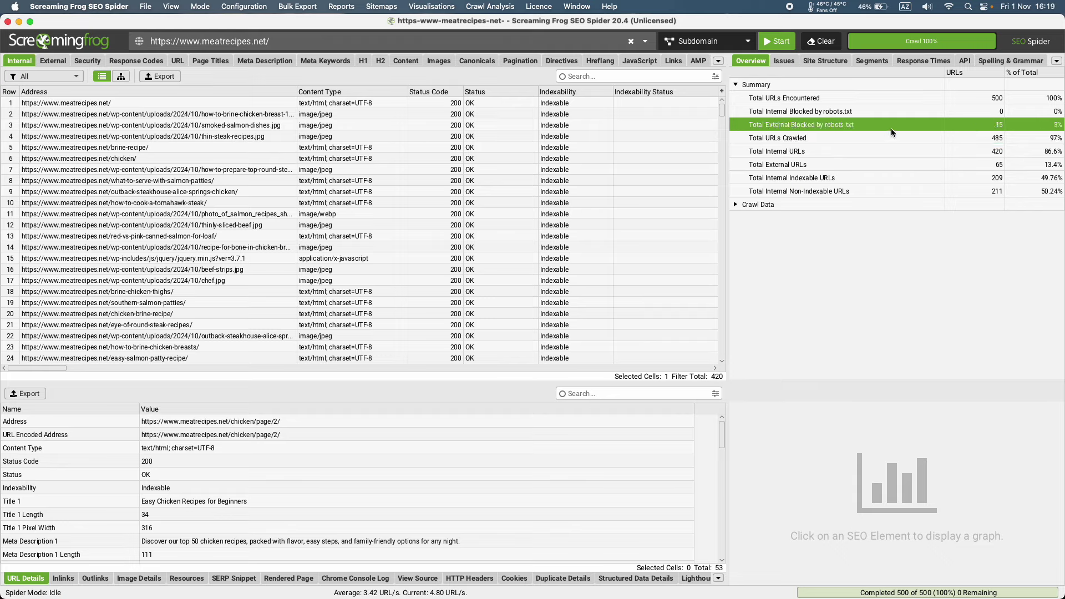
{"action": "left_click", "coordinate": [799, 140]}
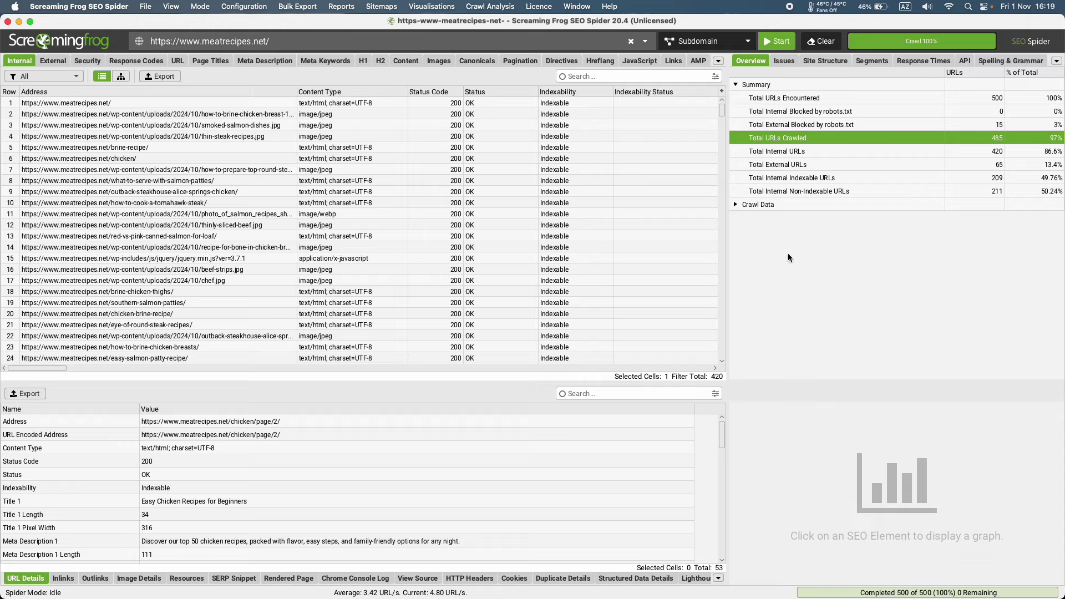
{"action": "left_click", "coordinate": [804, 165]}
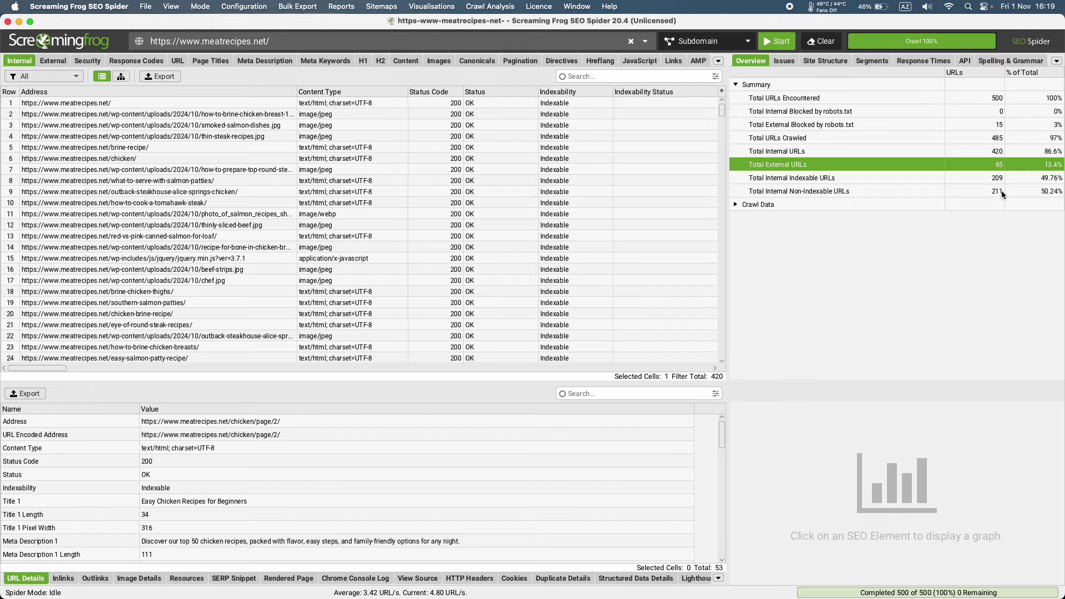
Step: Collapse Summary, reopen Crawl Data, and view the lists and graphs for Internal, External, Security and Response Codes
{"action": "left_click", "coordinate": [736, 86]}
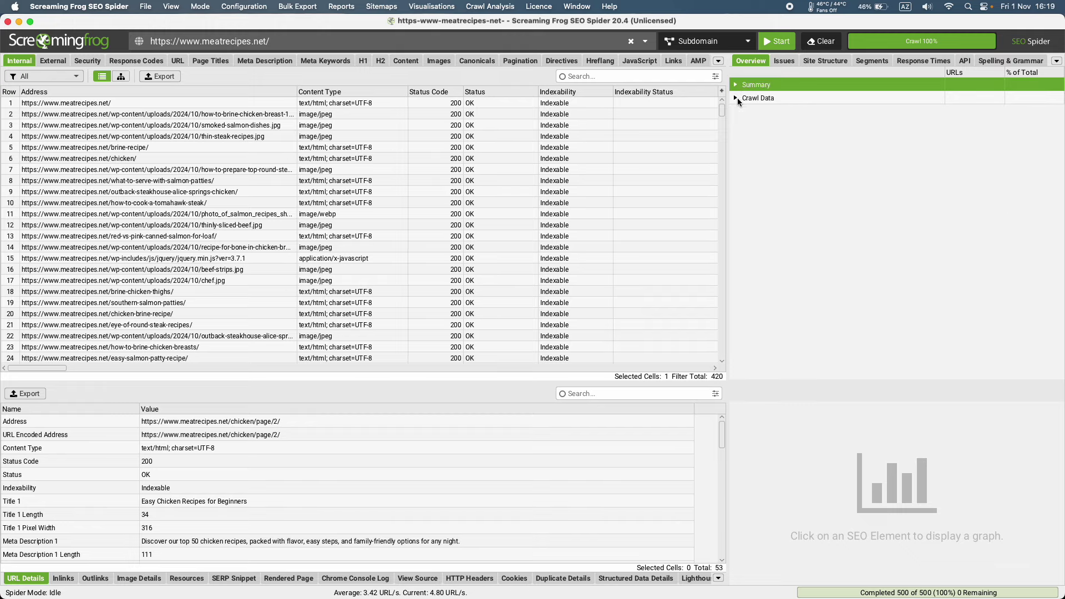
{"action": "left_click", "coordinate": [737, 98]}
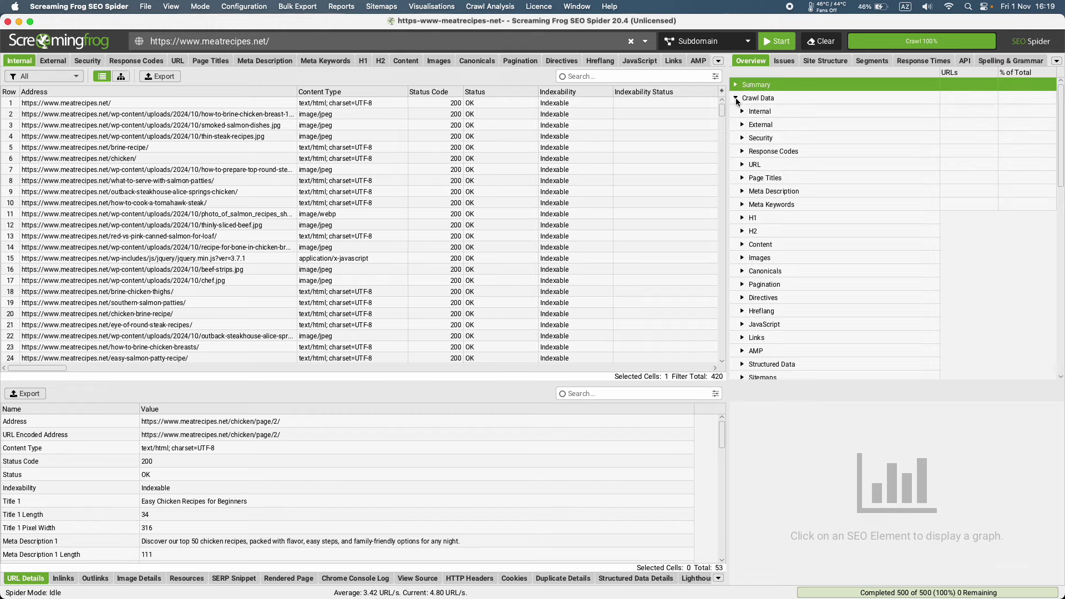
{"action": "left_click", "coordinate": [772, 112]}
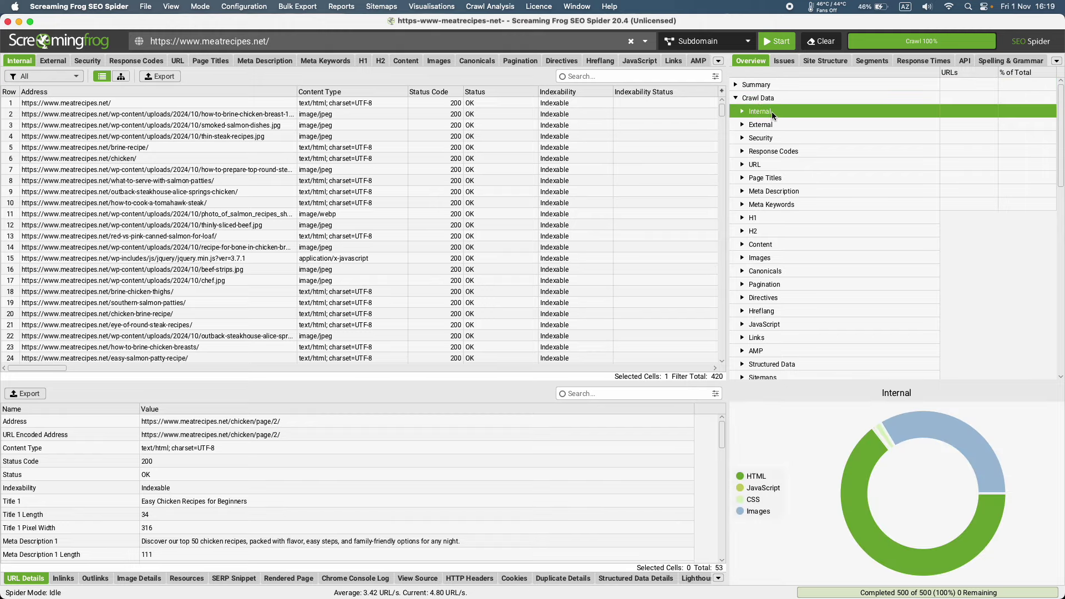
{"action": "left_click", "coordinate": [776, 126]}
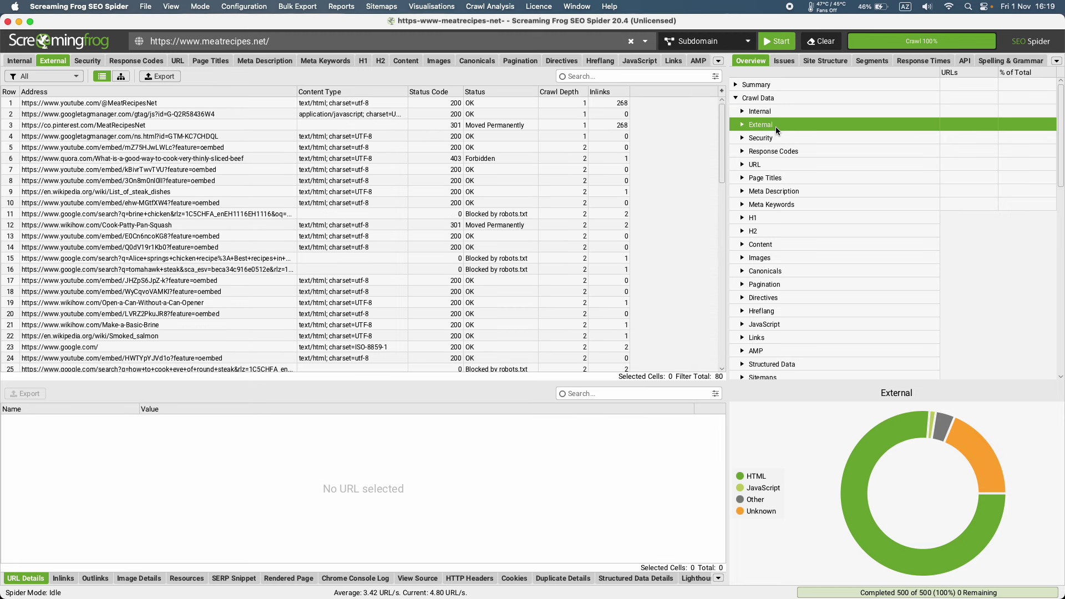
{"action": "left_click", "coordinate": [775, 138]}
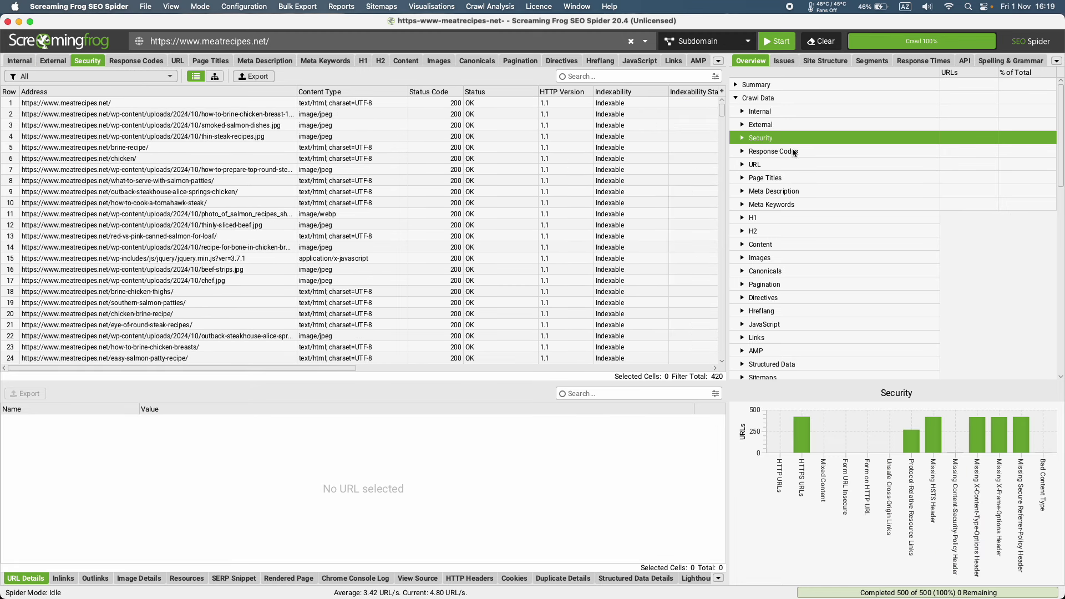
{"action": "left_click", "coordinate": [793, 152]}
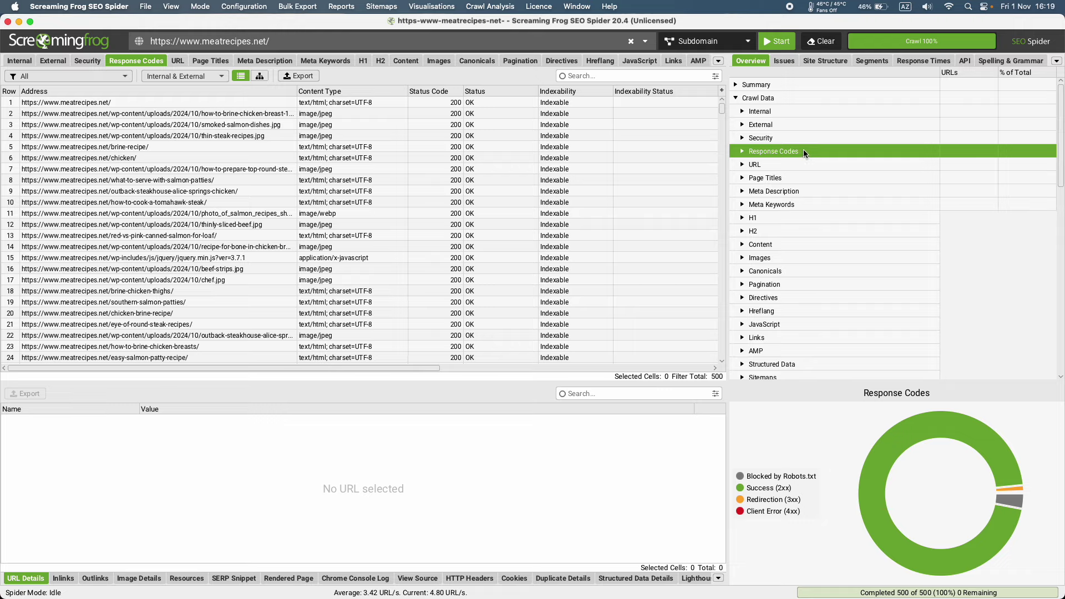
Step: View the lists and graphs for URL, Page Titles, Meta Description, Meta Keywords, H1, H2, Content and Images
{"action": "left_click", "coordinate": [764, 164]}
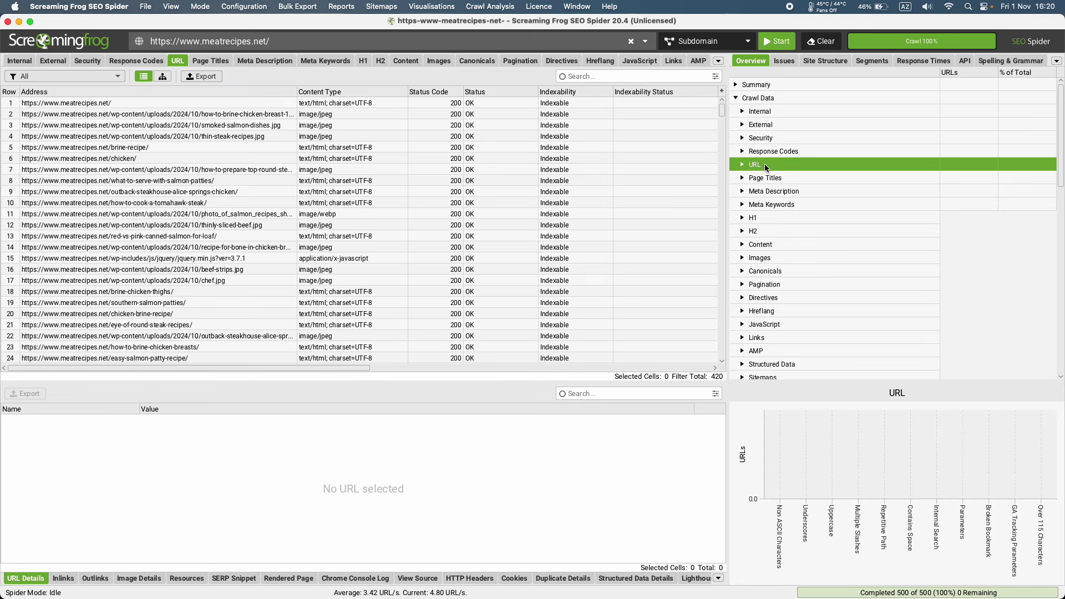
{"action": "left_click", "coordinate": [763, 178]}
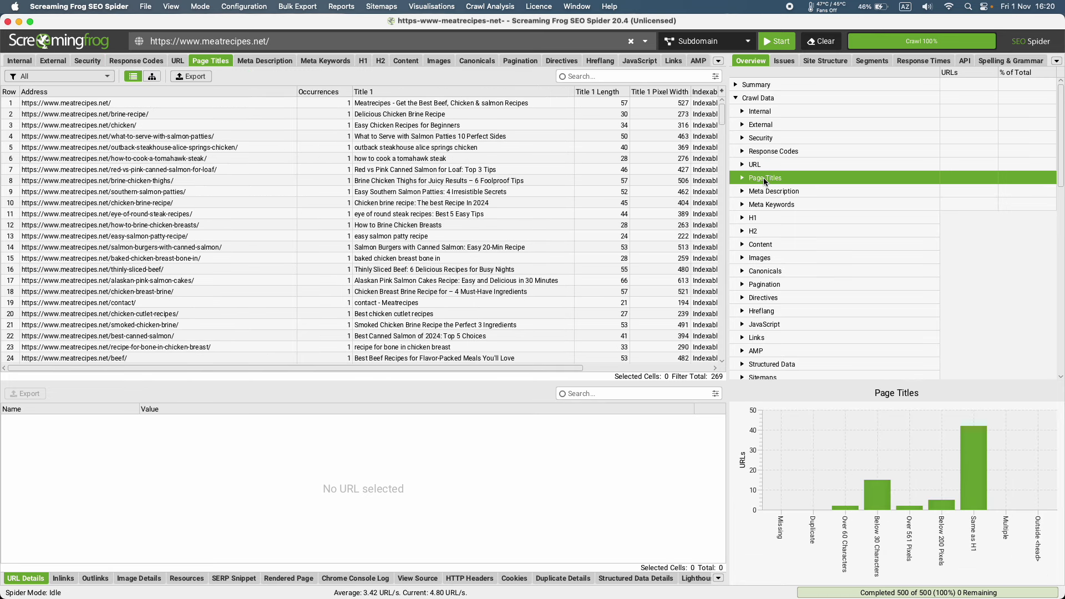
{"action": "left_click", "coordinate": [780, 192]}
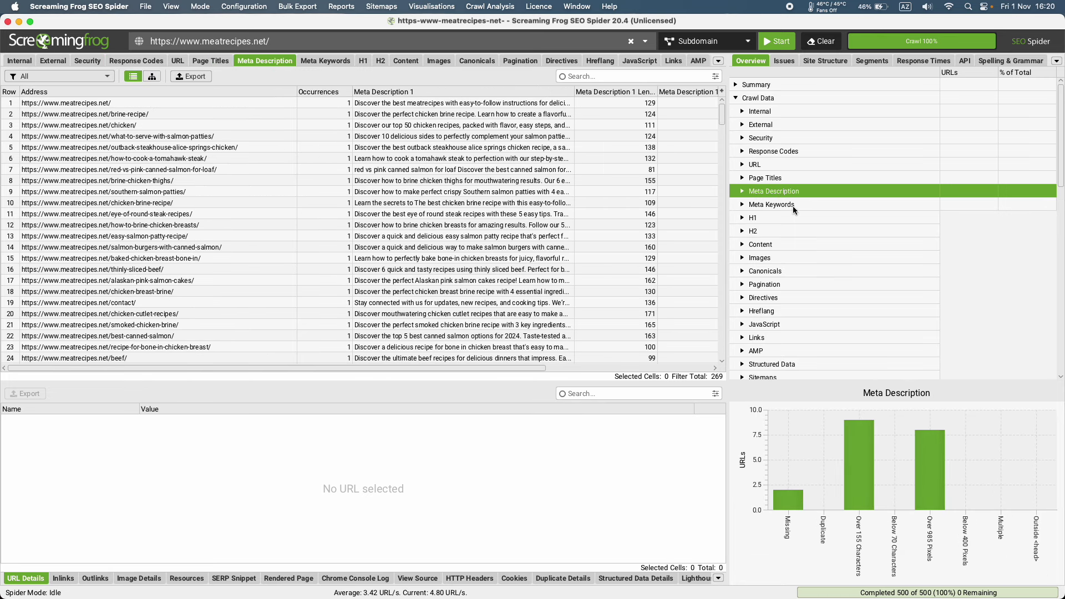
{"action": "left_click", "coordinate": [793, 205]}
{"action": "left_click", "coordinate": [784, 219]}
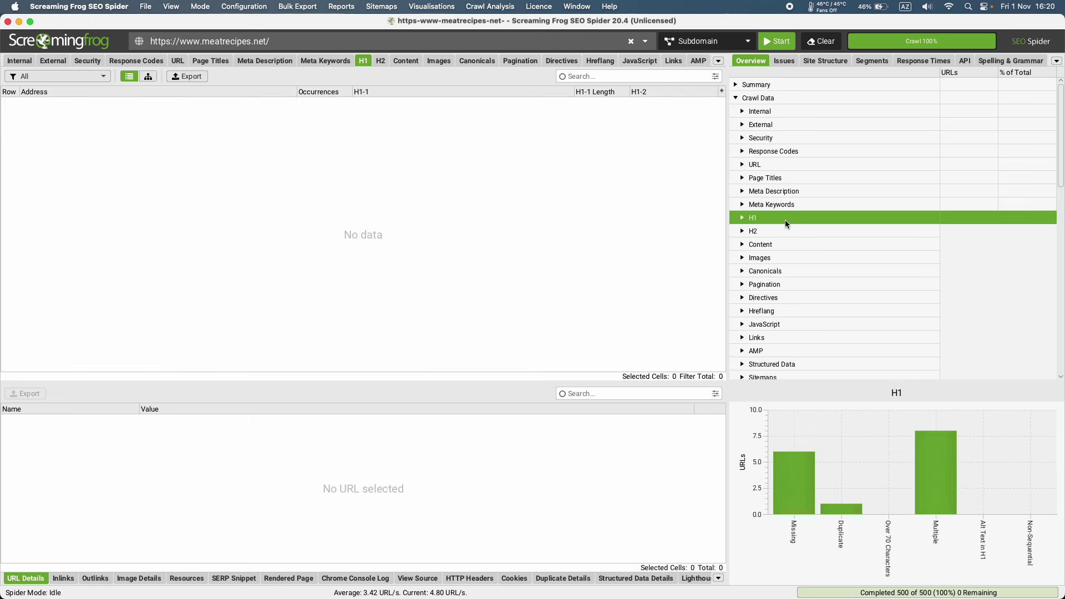
{"action": "left_click", "coordinate": [779, 230]}
{"action": "left_click", "coordinate": [775, 244]}
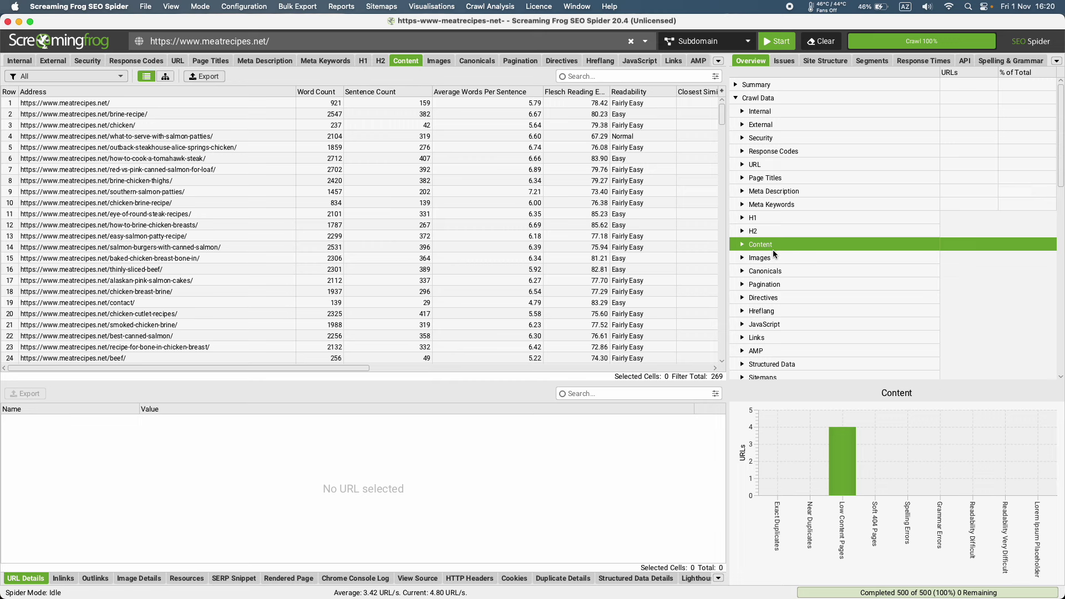
{"action": "left_click", "coordinate": [772, 259]}
{"action": "scroll", "coordinate": [778, 282], "scroll_direction": "down", "scroll_amount": 5}
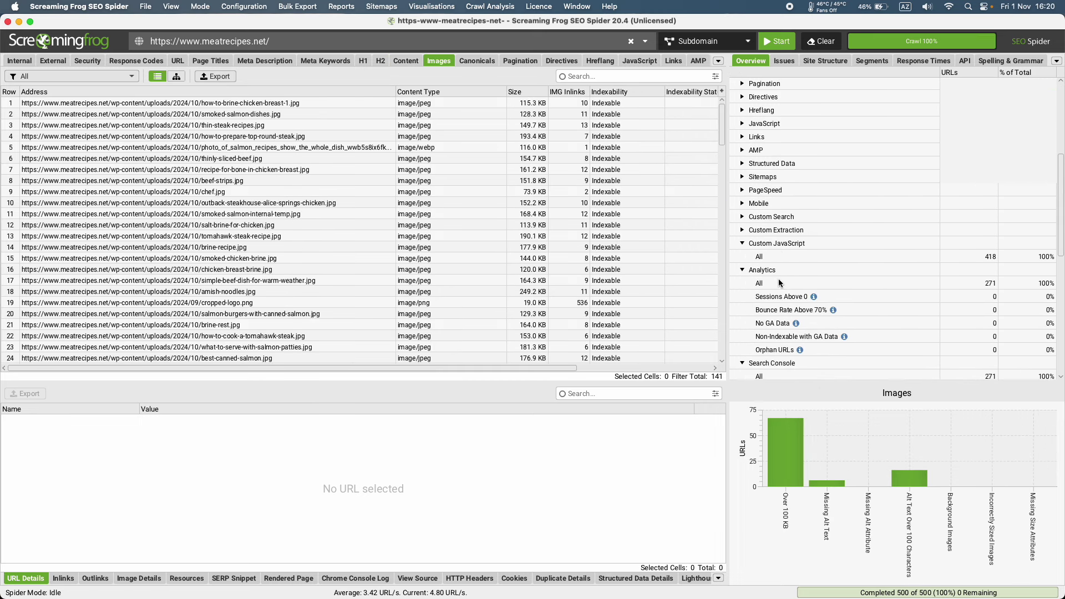
{"action": "scroll", "coordinate": [777, 278], "scroll_direction": "up", "scroll_amount": 5}
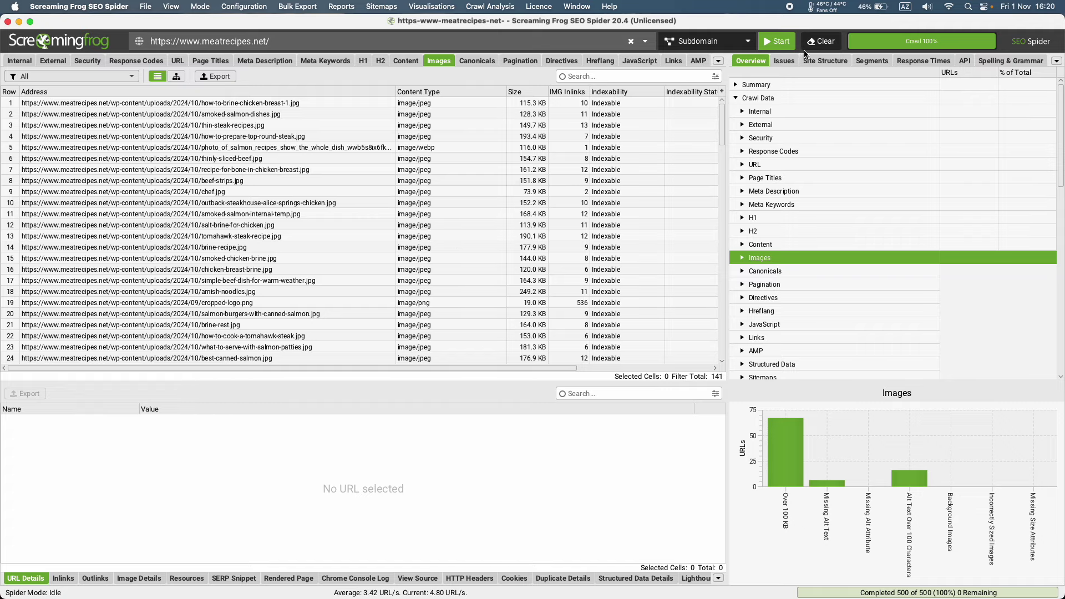
Step: Expand the Internal category and view its All, HTML and Images URLs, checking the title and meta columns for the images
{"action": "left_click", "coordinate": [742, 111]}
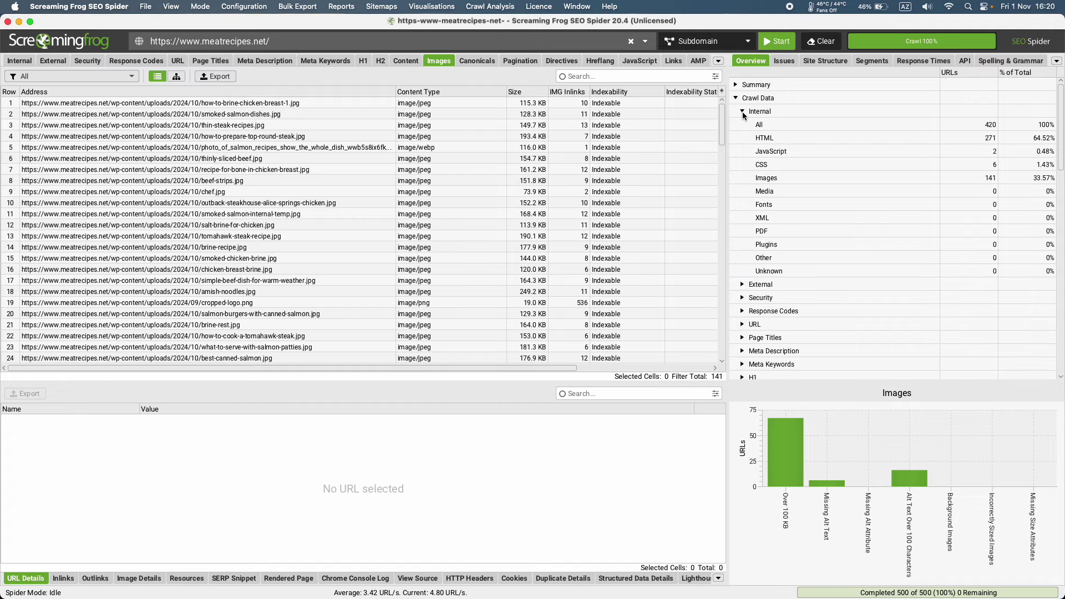
{"action": "left_click", "coordinate": [767, 131]}
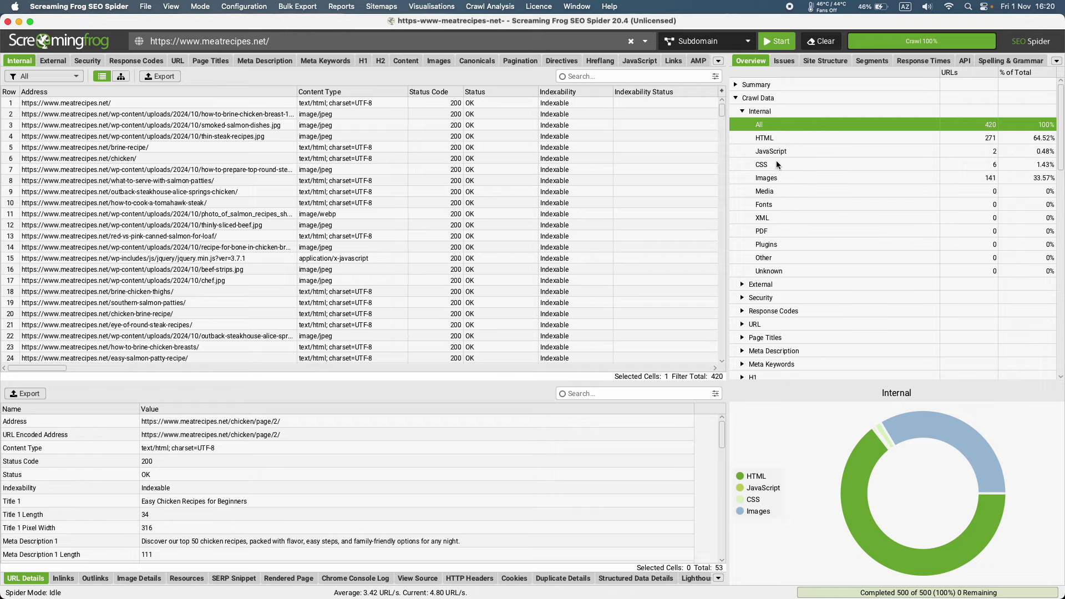
{"action": "left_click", "coordinate": [765, 138]}
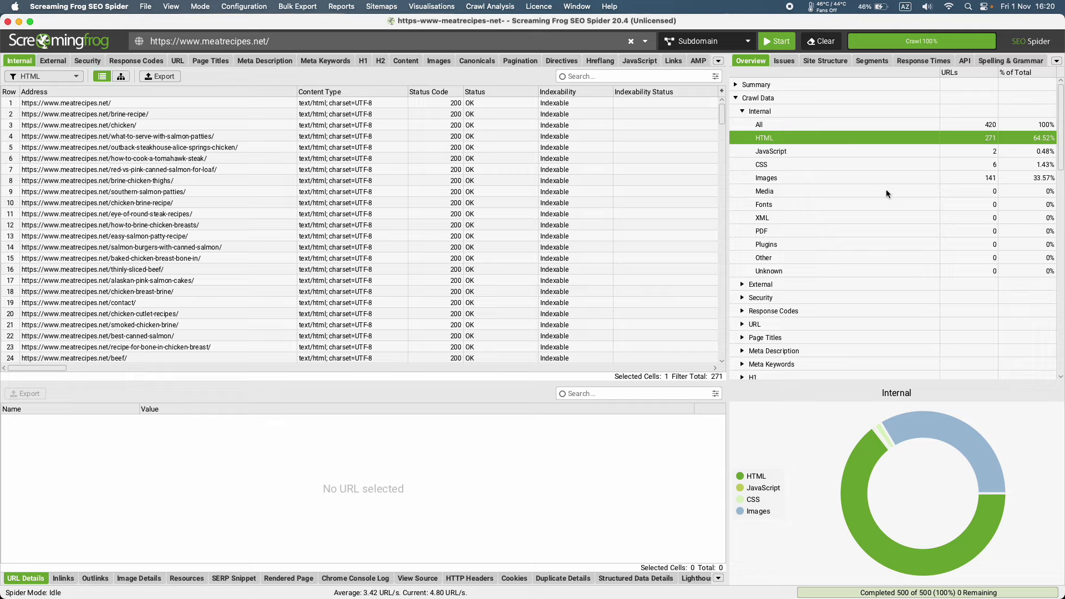
{"action": "left_click", "coordinate": [799, 184]}
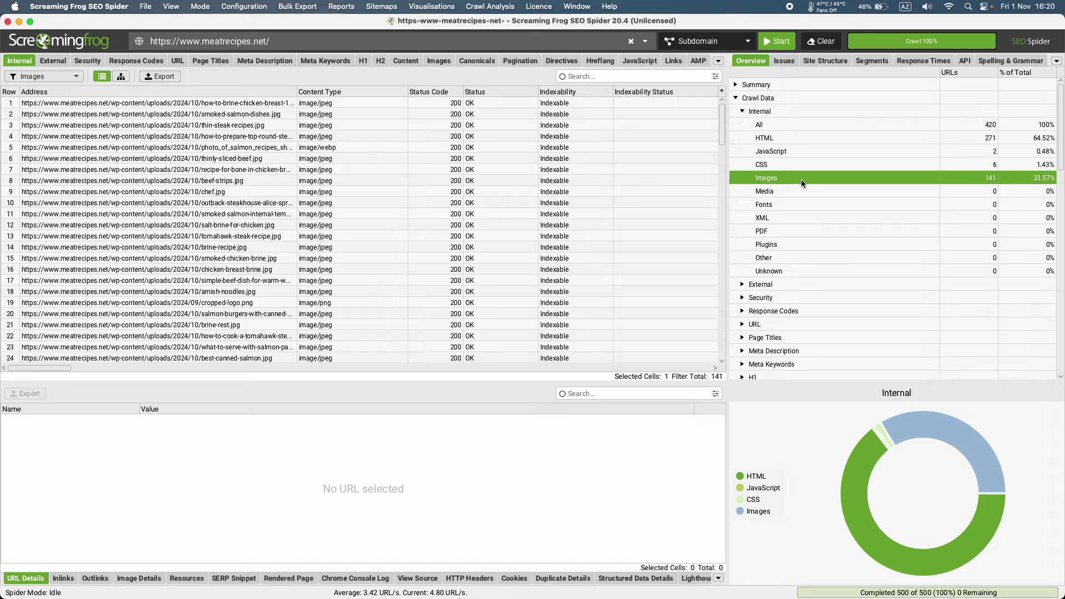
{"action": "scroll", "coordinate": [605, 223], "scroll_direction": "right", "scroll_amount": 10}
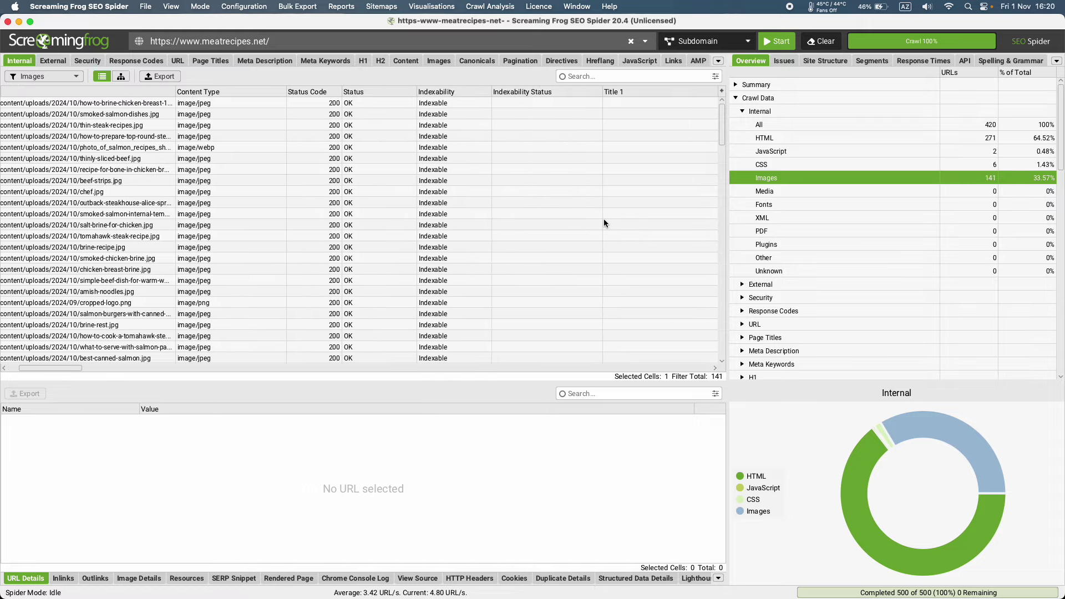
{"action": "scroll", "coordinate": [603, 219], "scroll_direction": "right", "scroll_amount": 10}
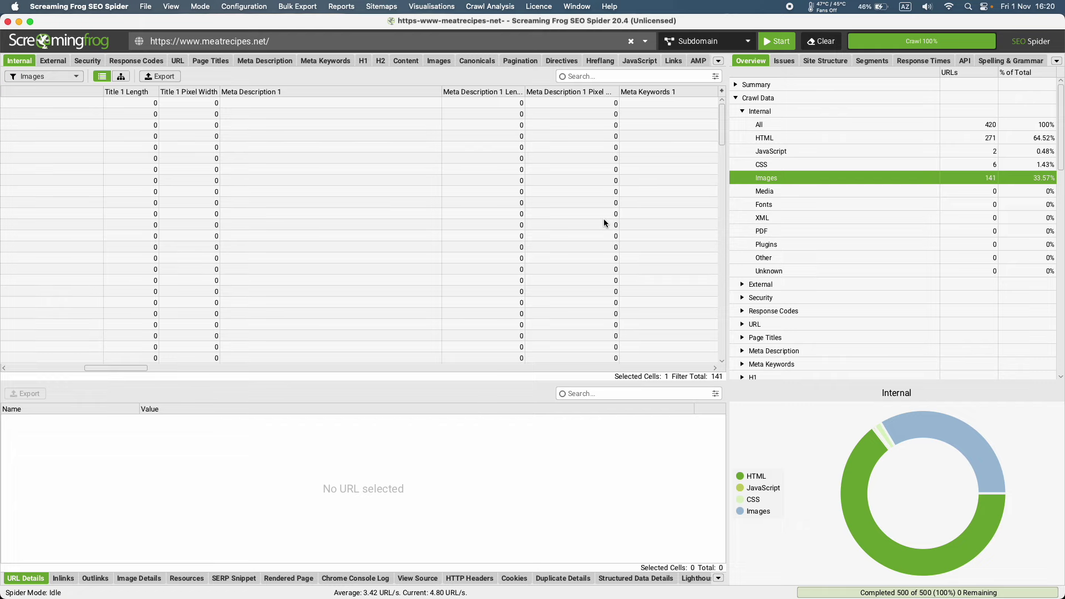
{"action": "scroll", "coordinate": [604, 218], "scroll_direction": "left", "scroll_amount": 20}
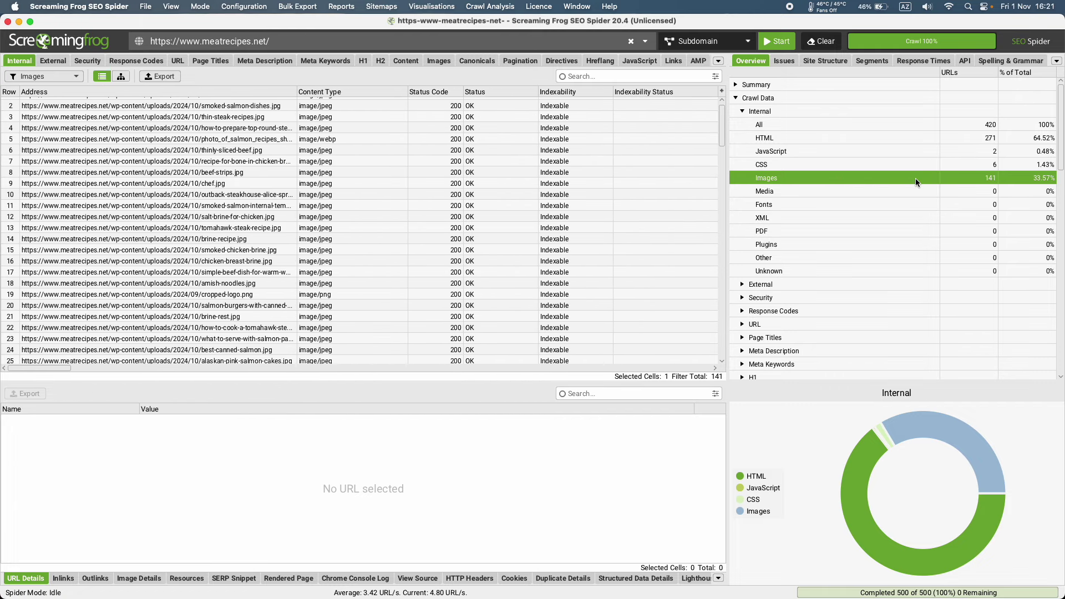
Step: Filter the internal URLs to HTML and inspect the details of several pages, including southern-salmon-patties, brine-recipe, chicken and outback-steakhouse-alice-springs-chicken
{"action": "left_click", "coordinate": [777, 137]}
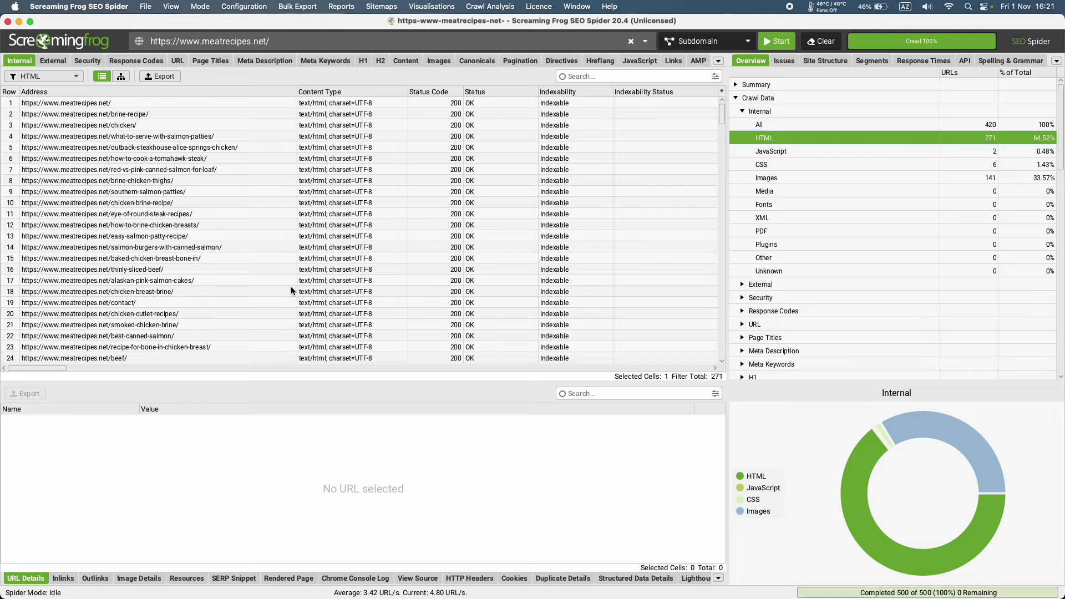
{"action": "left_click_drag", "start_coordinate": [95, 103], "coordinate": [119, 323]}
{"action": "left_click", "coordinate": [356, 190]}
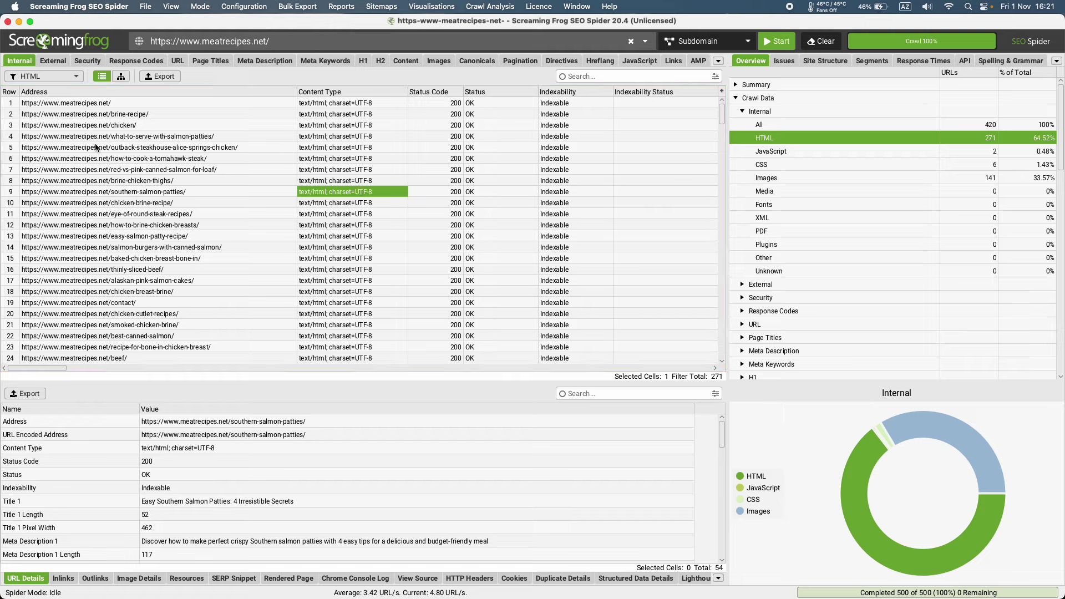
{"action": "left_click", "coordinate": [102, 113]}
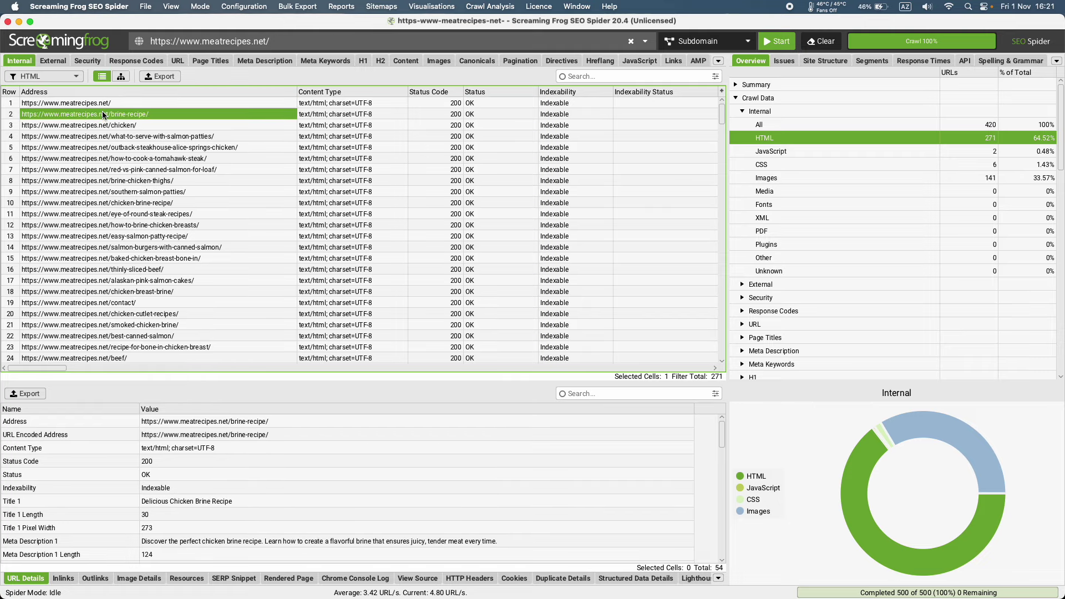
{"action": "left_click", "coordinate": [140, 120]}
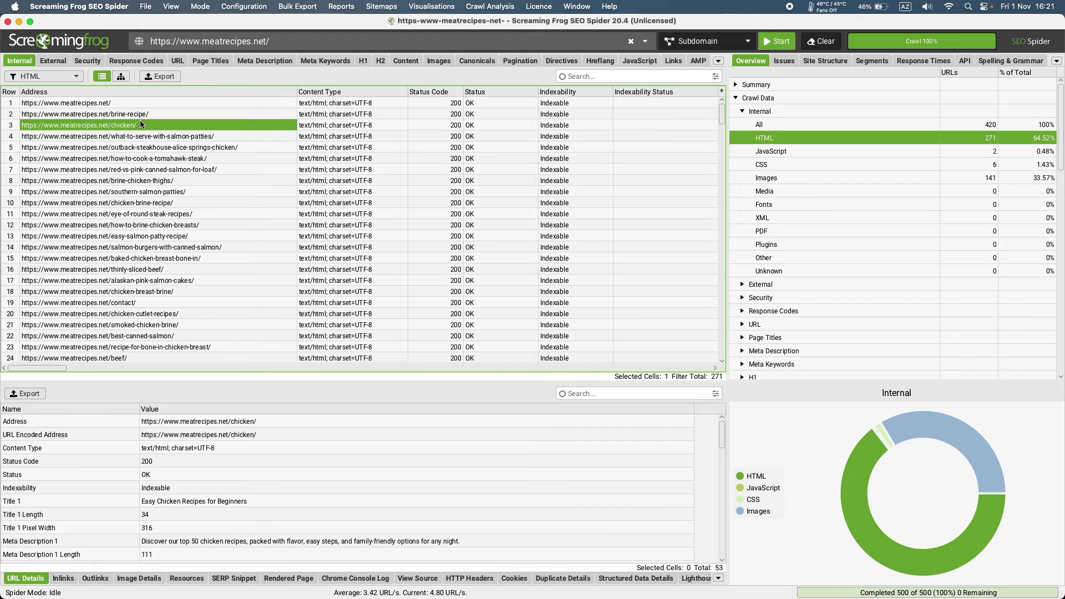
{"action": "left_click", "coordinate": [139, 138]}
{"action": "left_click", "coordinate": [139, 148]}
{"action": "scroll", "coordinate": [139, 194], "scroll_direction": "down", "scroll_amount": 10}
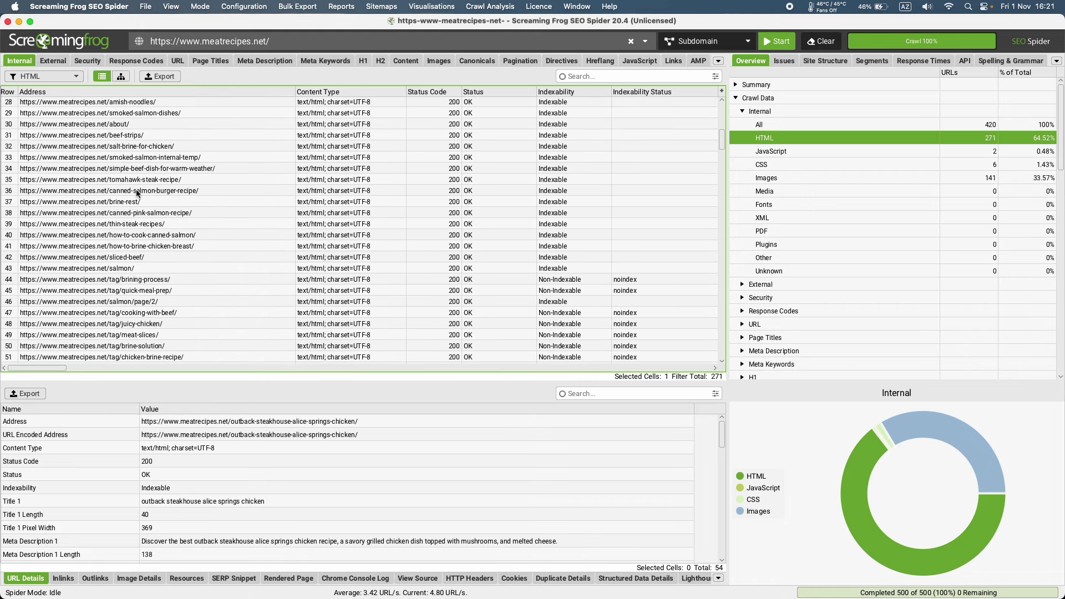
Step: Open the details of the brine-rest page and check its address, content type, status code, status and indexability
{"action": "left_click", "coordinate": [133, 187]}
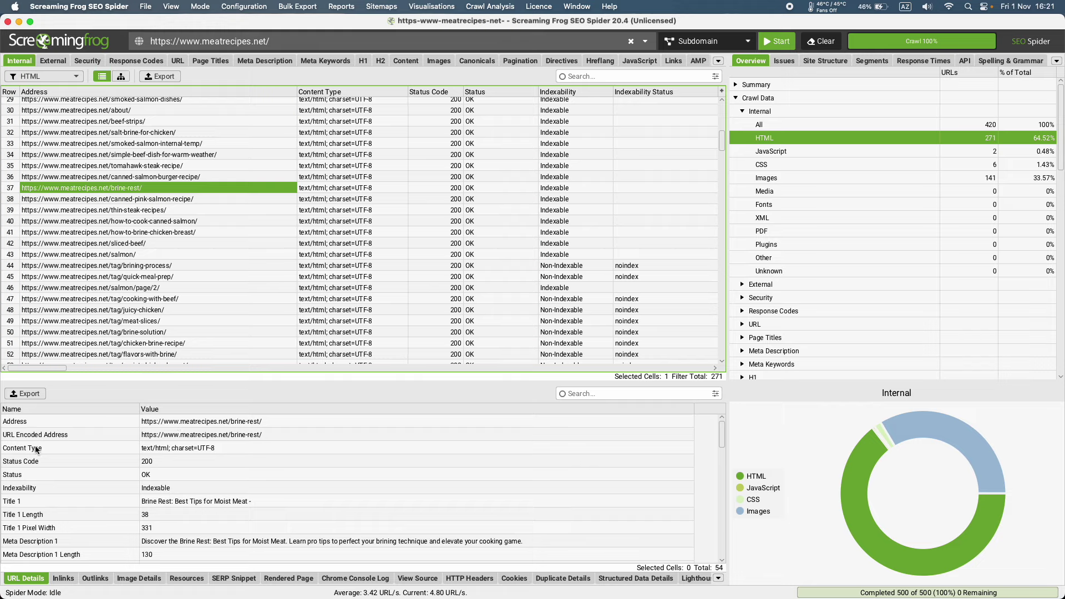
{"action": "left_click", "coordinate": [179, 420]}
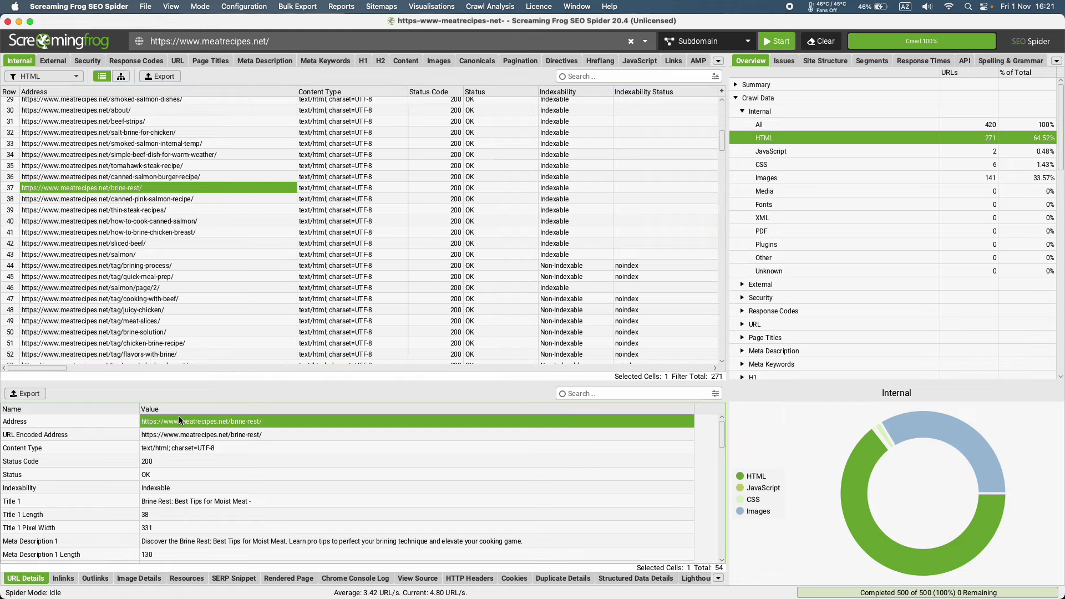
{"action": "left_click", "coordinate": [75, 443]}
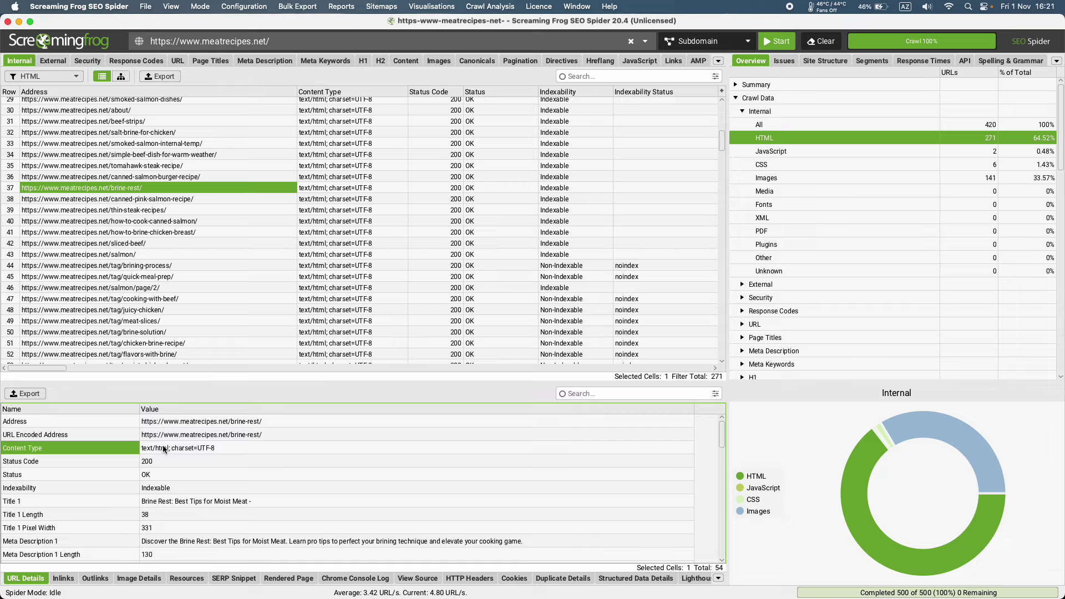
{"action": "left_click", "coordinate": [195, 447]}
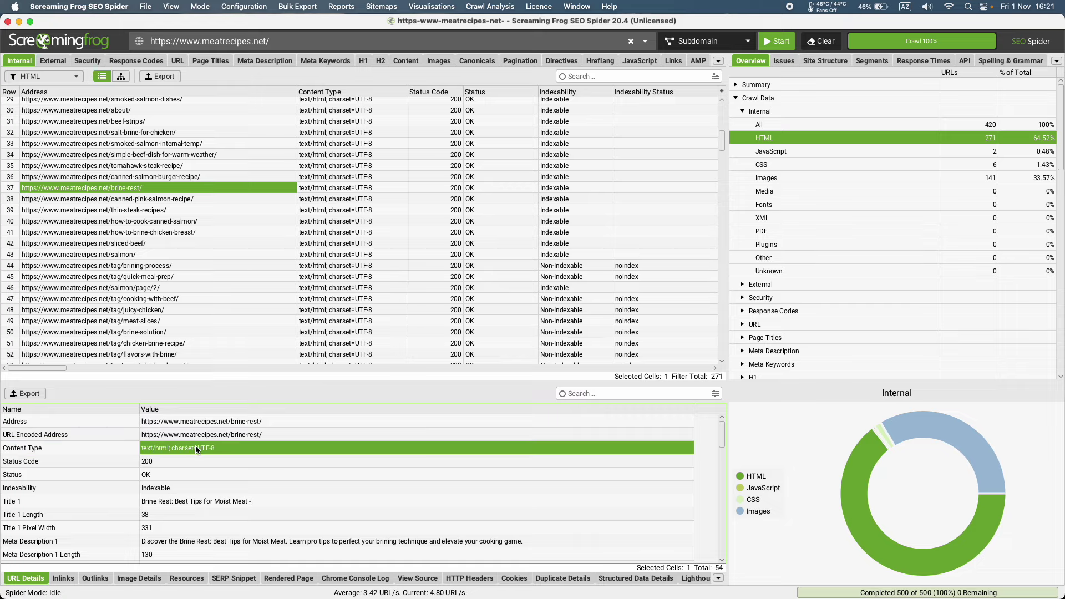
{"action": "left_click", "coordinate": [75, 463]}
{"action": "left_click", "coordinate": [154, 462]}
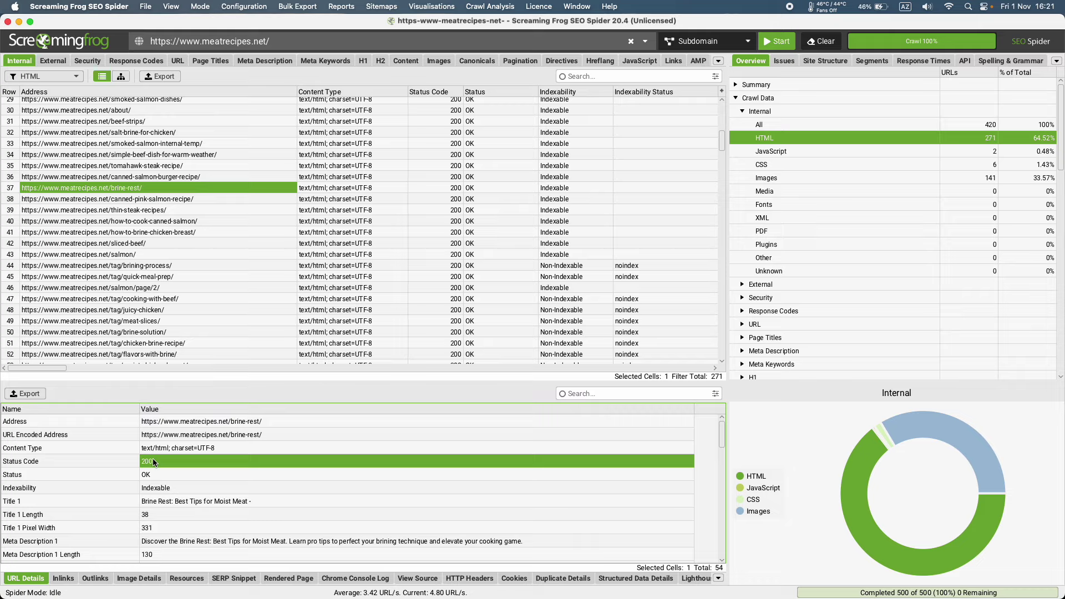
{"action": "left_click", "coordinate": [151, 475]}
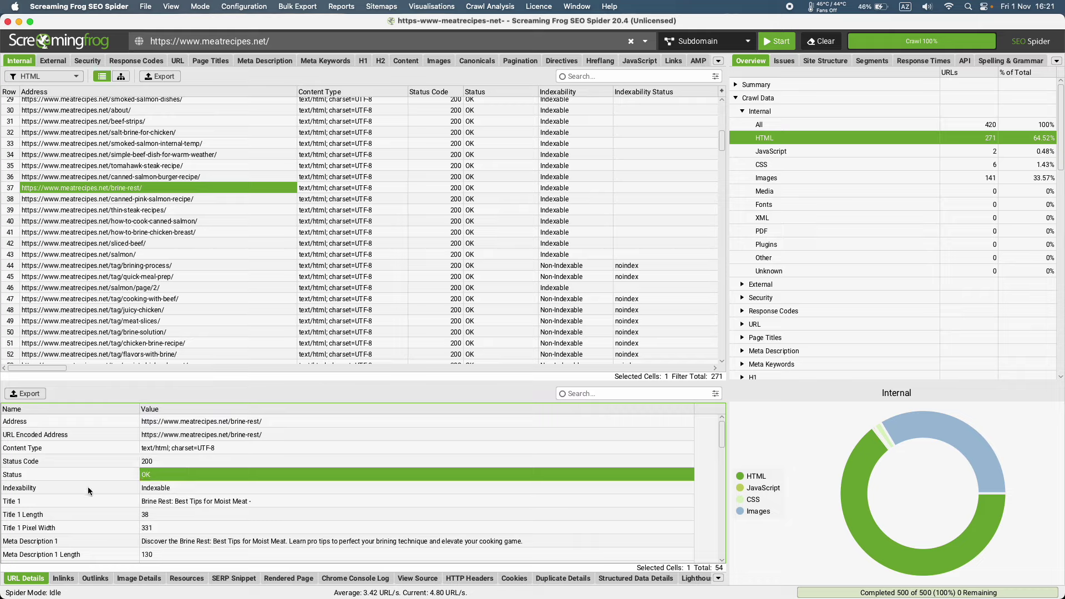
{"action": "left_click", "coordinate": [108, 484]}
Step: Examine the brine-rest page's title, title length and meta description, and read through its remaining URL details
{"action": "scroll", "coordinate": [134, 487], "scroll_direction": "down", "scroll_amount": 2}
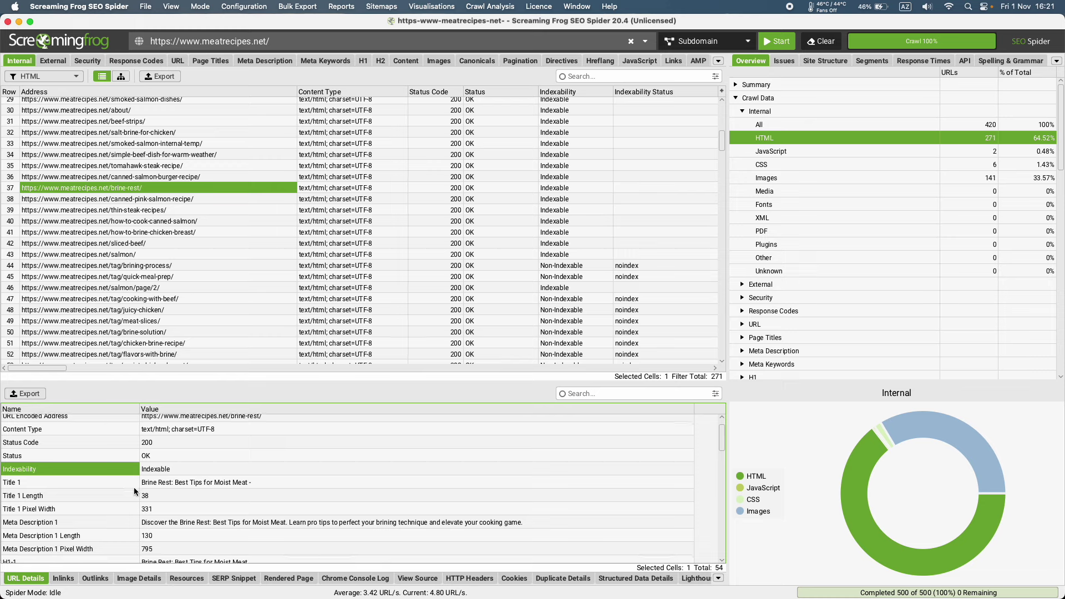
{"action": "scroll", "coordinate": [134, 487], "scroll_direction": "down", "scroll_amount": 3}
{"action": "left_click", "coordinate": [60, 448]}
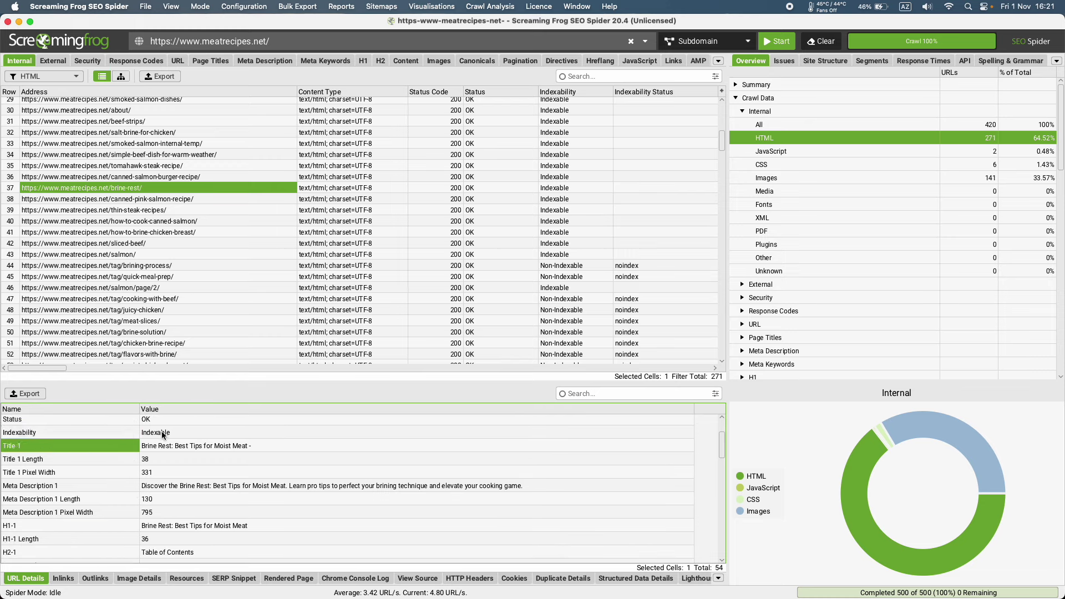
{"action": "left_click", "coordinate": [170, 450]}
{"action": "left_click", "coordinate": [74, 461]}
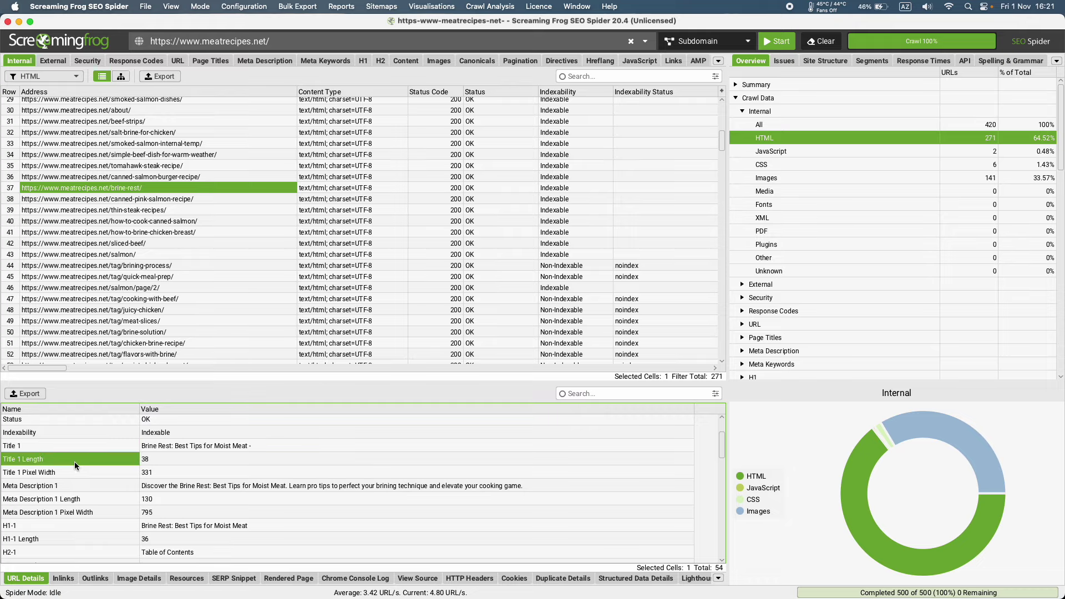
{"action": "key", "text": "Right"}
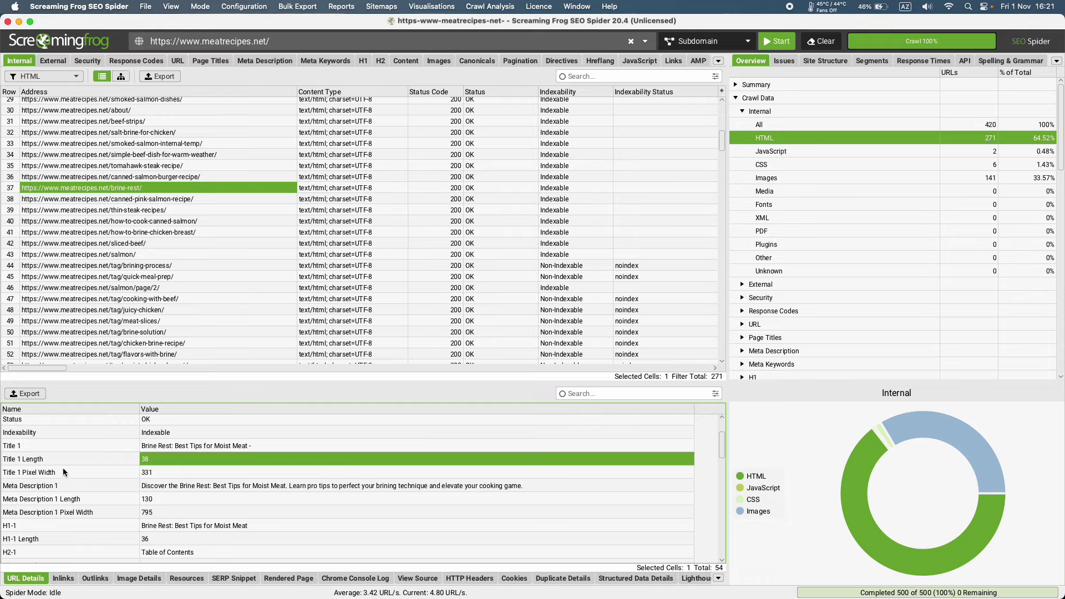
{"action": "left_click", "coordinate": [168, 487]}
{"action": "scroll", "coordinate": [169, 487], "scroll_direction": "down", "scroll_amount": 3}
{"action": "scroll", "coordinate": [170, 492], "scroll_direction": "down", "scroll_amount": 10}
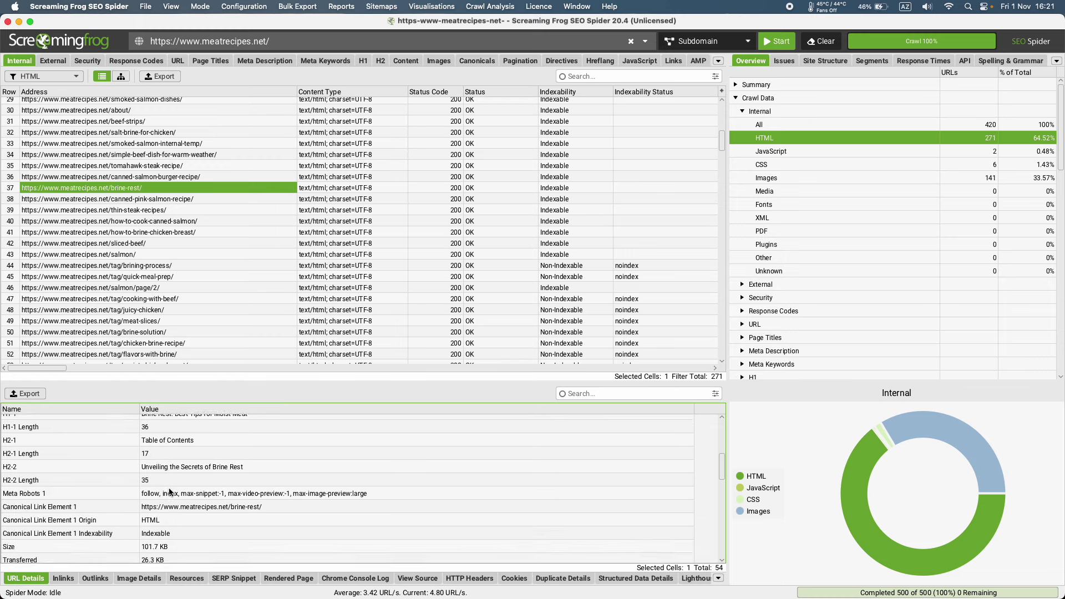
{"action": "scroll", "coordinate": [169, 488], "scroll_direction": "down", "scroll_amount": 10}
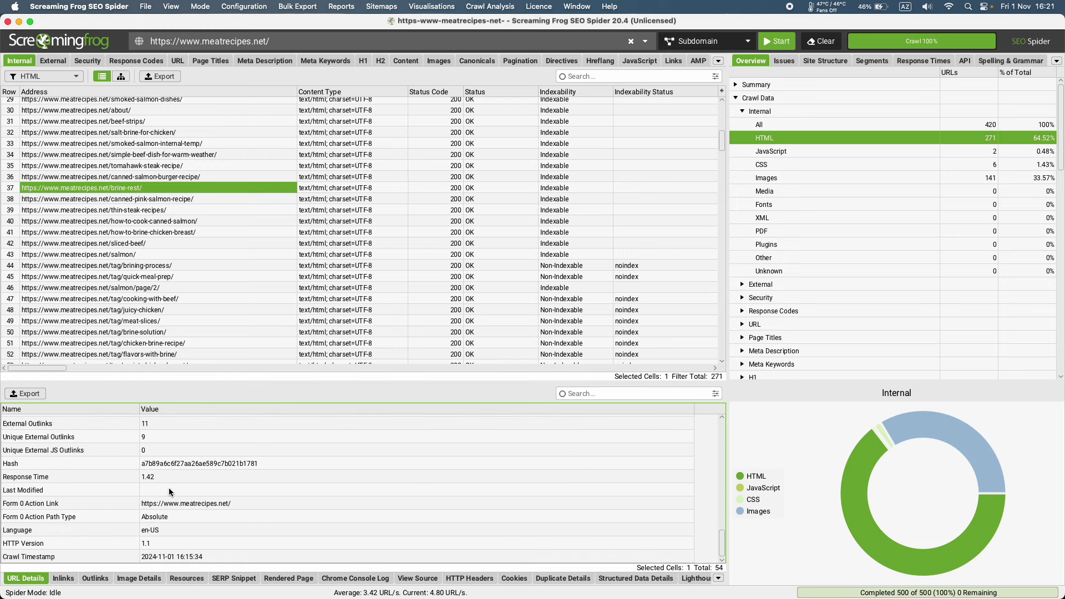
{"action": "scroll", "coordinate": [168, 488], "scroll_direction": "up", "scroll_amount": 20}
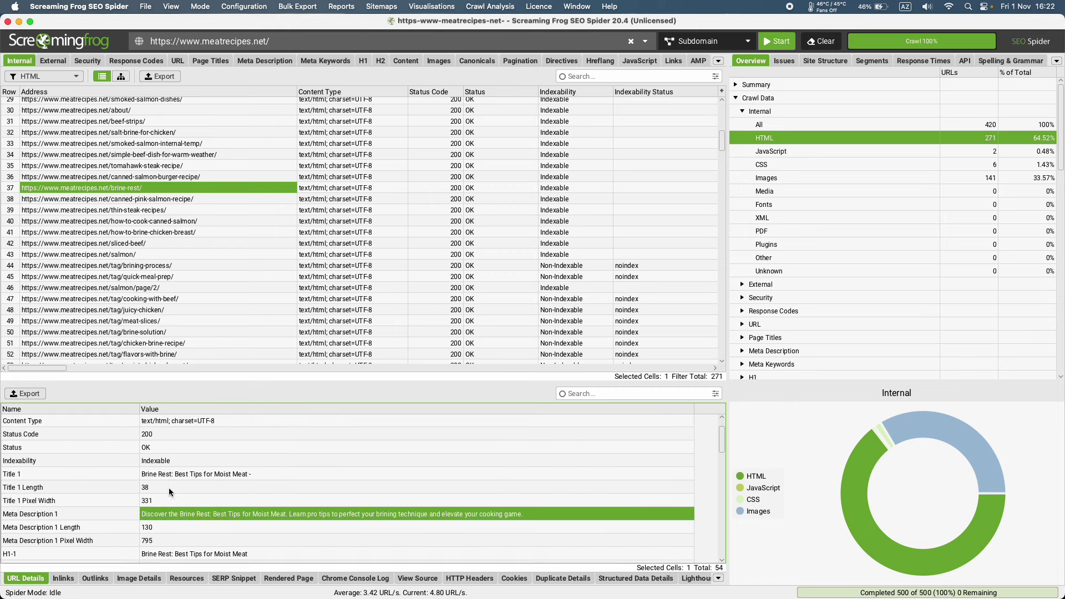
{"action": "scroll", "coordinate": [169, 488], "scroll_direction": "up", "scroll_amount": 2}
Step: Inspect the tag/cooking-with-beef page's details and those of internal images, including chicken-cutlet-recipes.jpg and how-to-brine-chicken-breast.jpg
{"action": "left_click", "coordinate": [108, 298]}
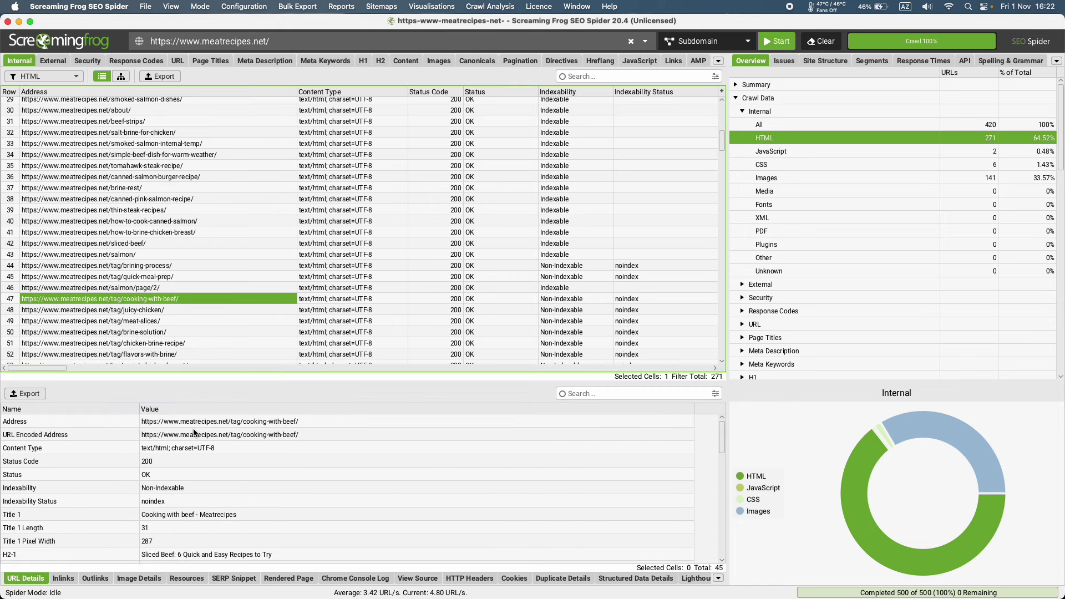
{"action": "left_click", "coordinate": [774, 178]}
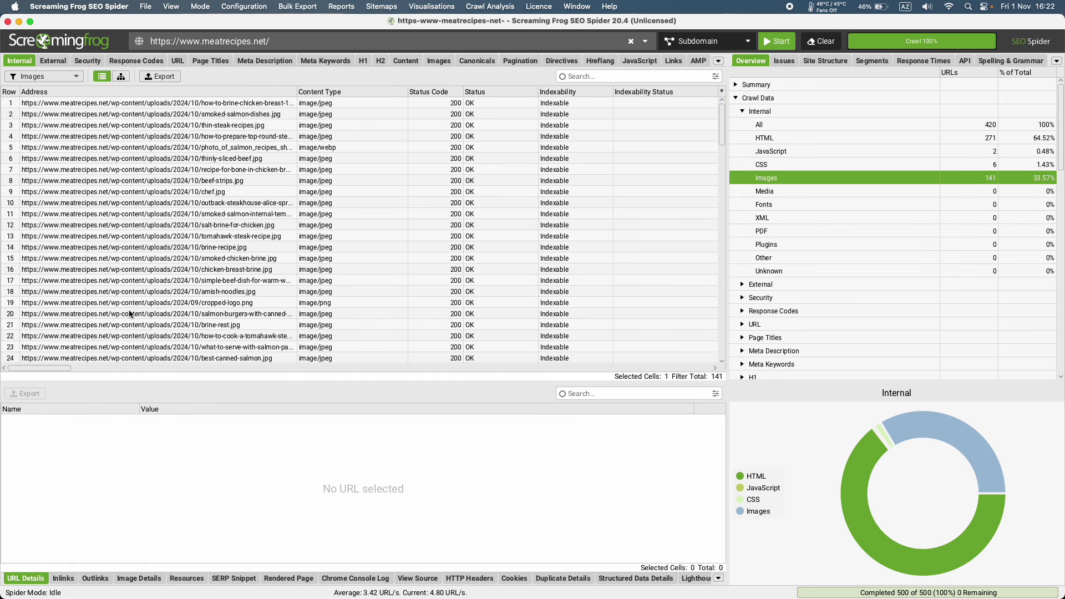
{"action": "left_click", "coordinate": [163, 160]}
{"action": "scroll", "coordinate": [190, 211], "scroll_direction": "down", "scroll_amount": 5}
{"action": "right_click", "coordinate": [188, 205]}
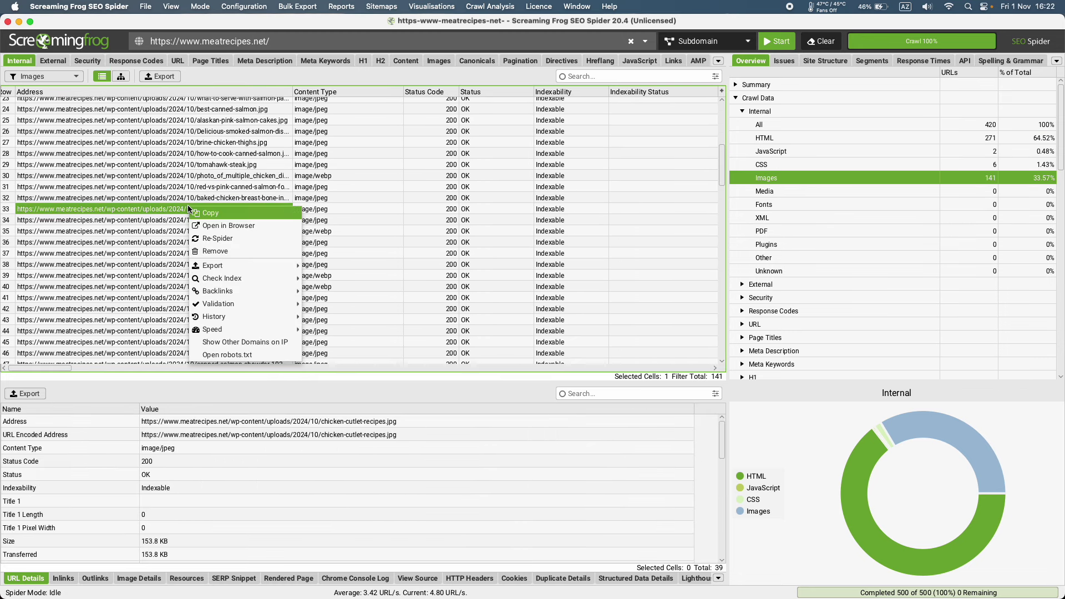
{"action": "left_click", "coordinate": [165, 217]}
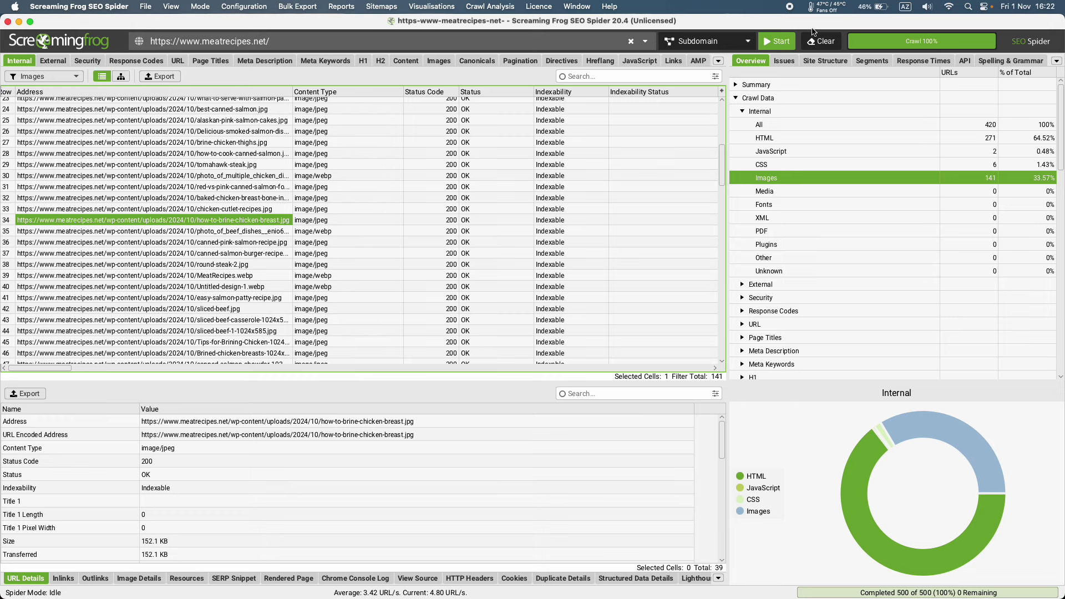
Step: Collapse Internal, expand External, and review its HTML URLs, viewing the details of the YouTube embed link in row 40
{"action": "left_click", "coordinate": [742, 111]}
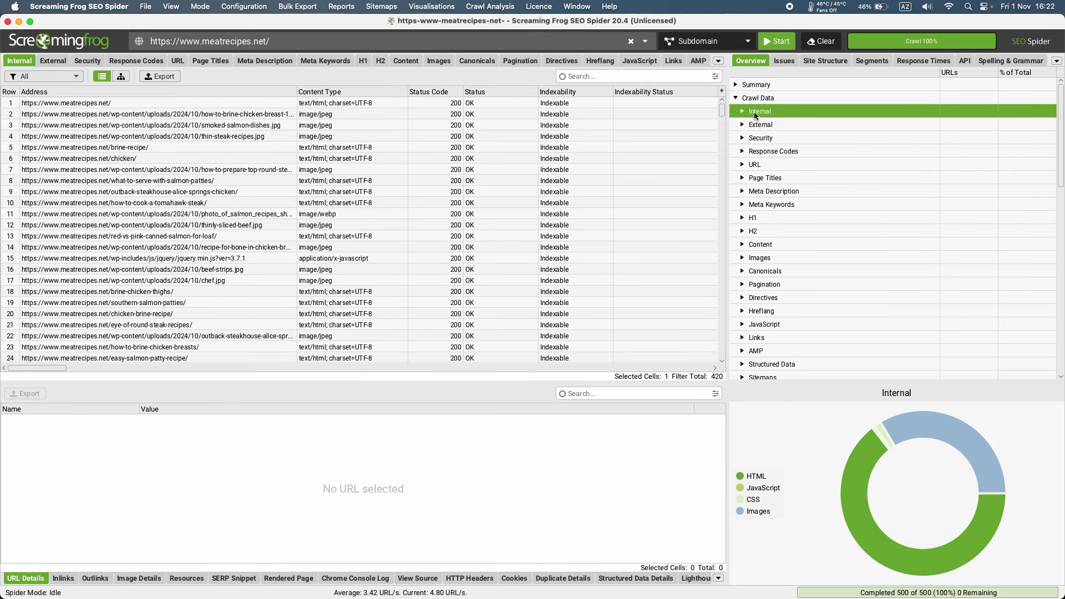
{"action": "left_click", "coordinate": [742, 125]}
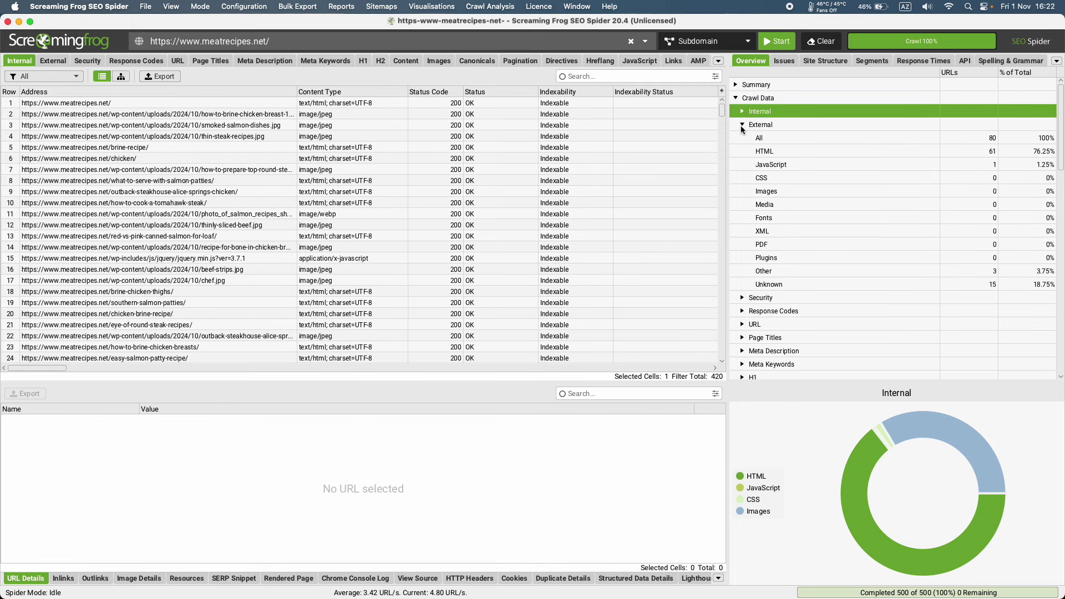
{"action": "left_click", "coordinate": [767, 152]}
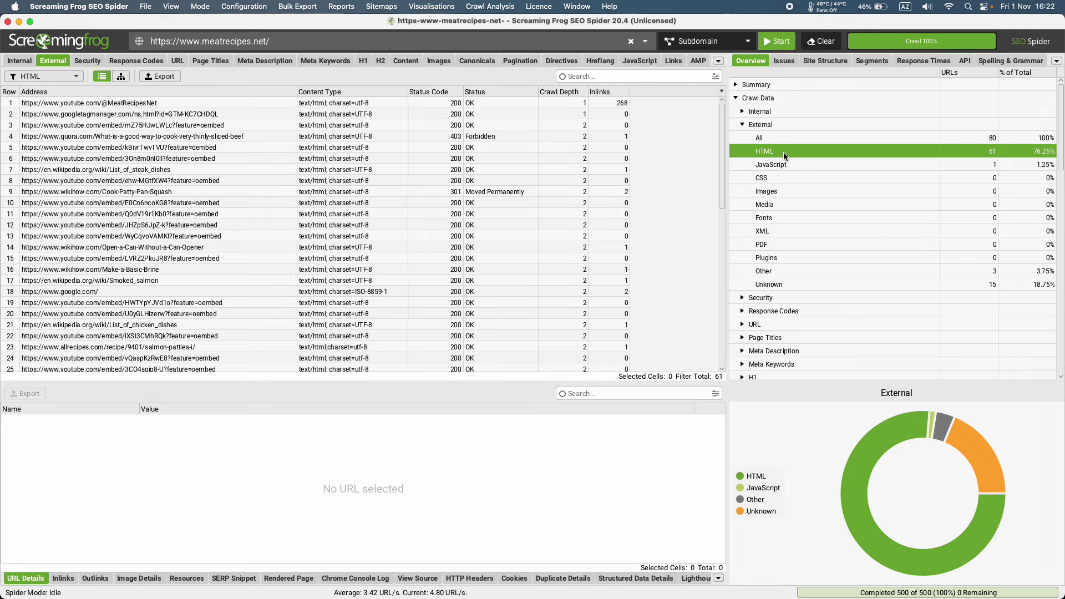
{"action": "scroll", "coordinate": [90, 154], "scroll_direction": "down", "scroll_amount": 10}
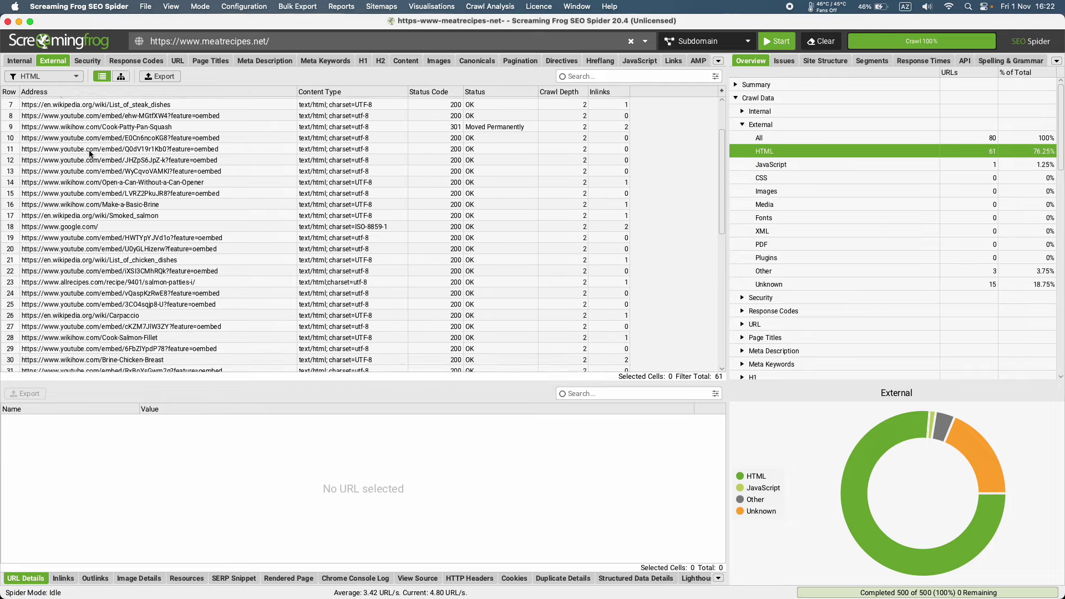
{"action": "scroll", "coordinate": [90, 153], "scroll_direction": "down", "scroll_amount": 2}
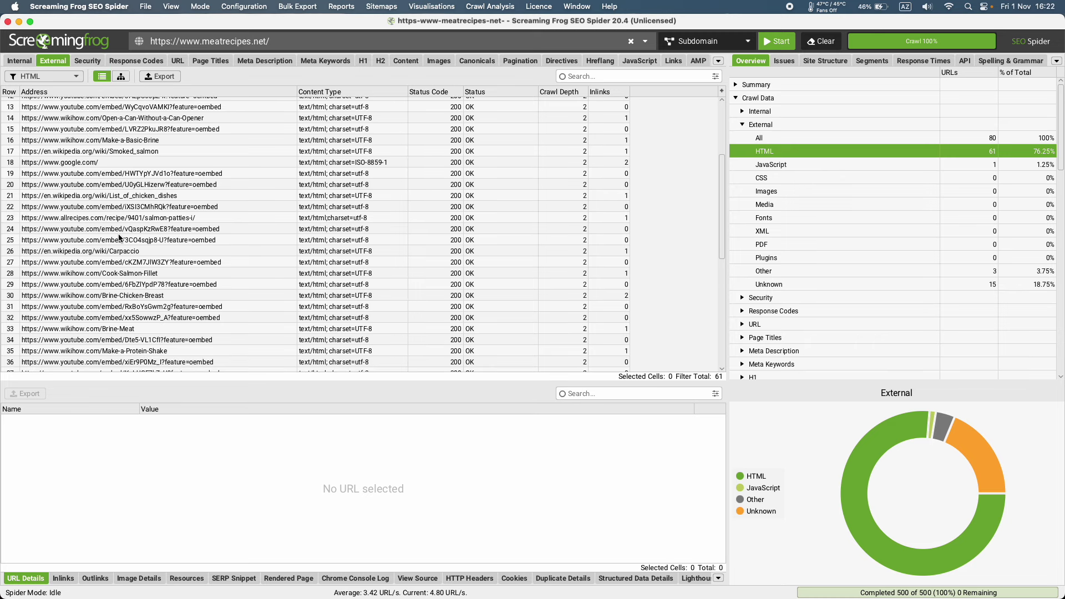
{"action": "scroll", "coordinate": [119, 239], "scroll_direction": "down", "scroll_amount": 14}
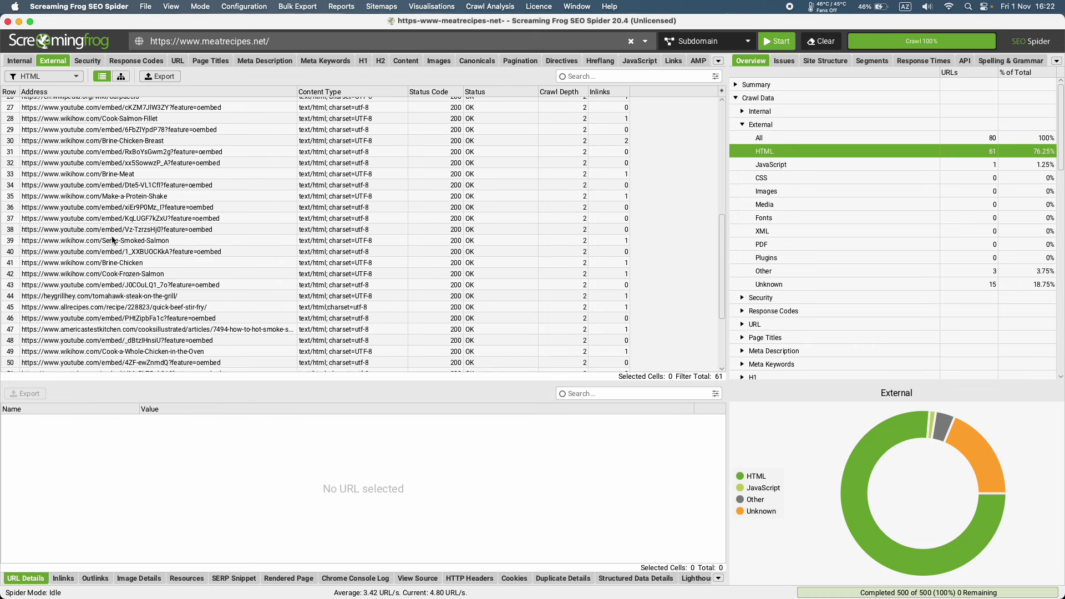
{"action": "left_click", "coordinate": [112, 240]}
{"action": "left_click", "coordinate": [99, 255]}
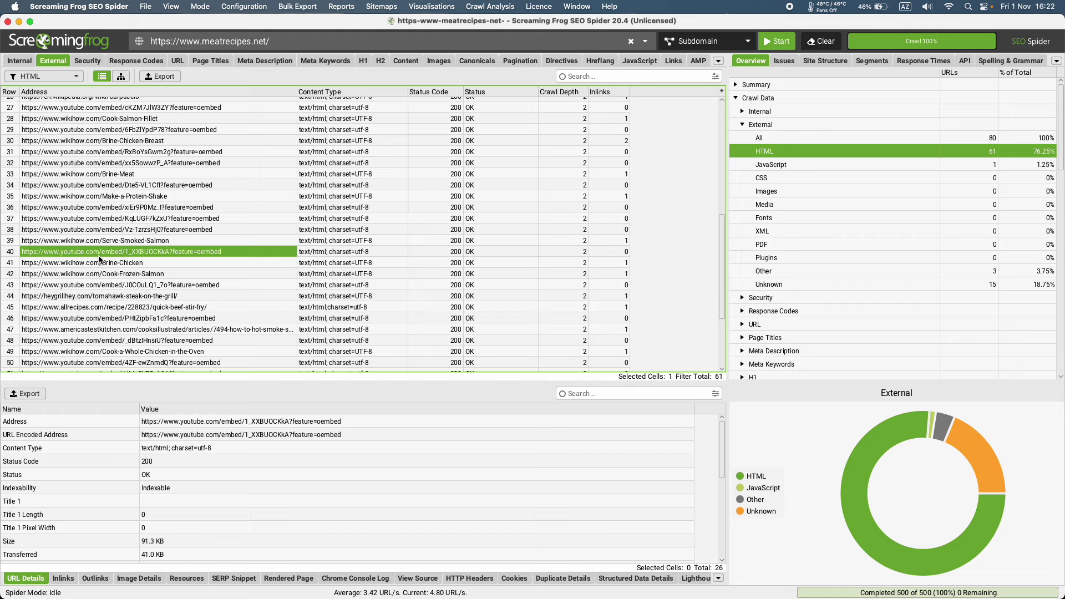
{"action": "scroll", "coordinate": [118, 255], "scroll_direction": "down", "scroll_amount": 5}
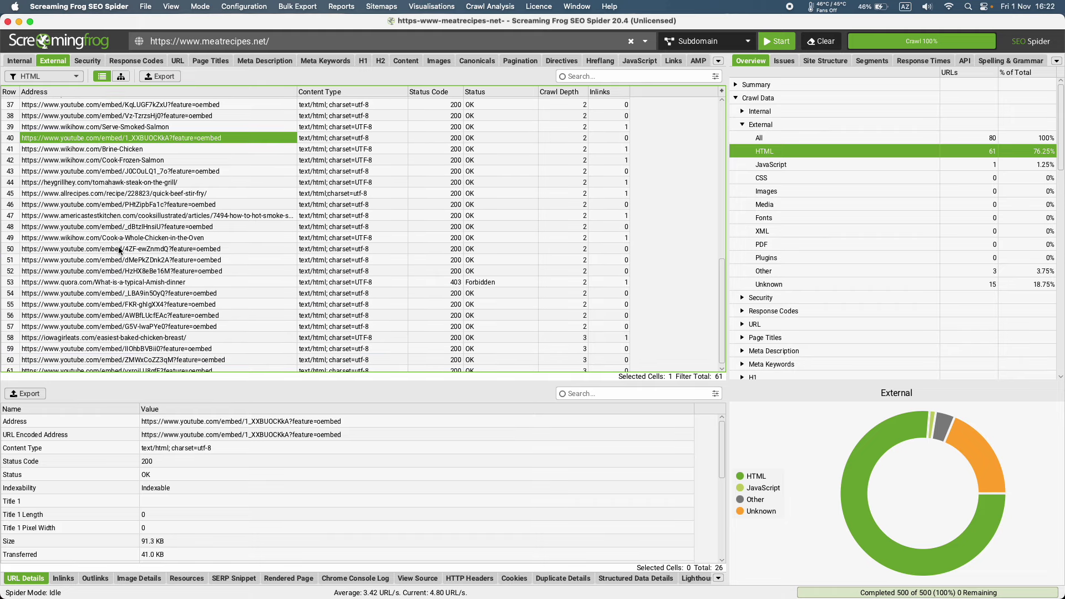
{"action": "scroll", "coordinate": [119, 251], "scroll_direction": "up", "scroll_amount": 15}
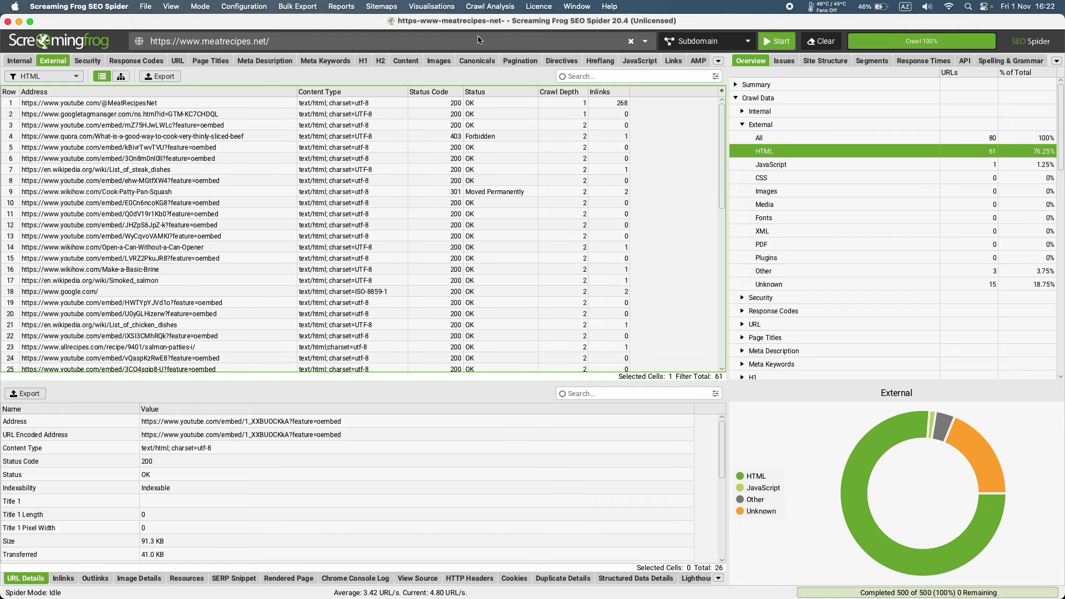
Step: Collapse External, expand Security, and review its All, HTTP URLs and HTTPS URLs lists
{"action": "left_click", "coordinate": [742, 124]}
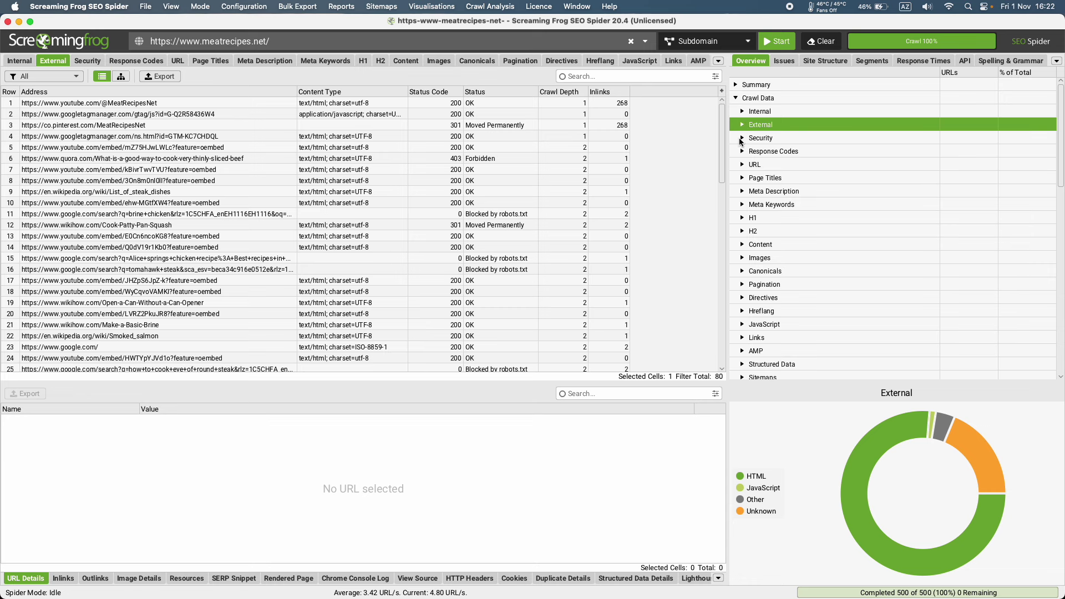
{"action": "left_click", "coordinate": [741, 138]}
{"action": "left_click", "coordinate": [796, 151]}
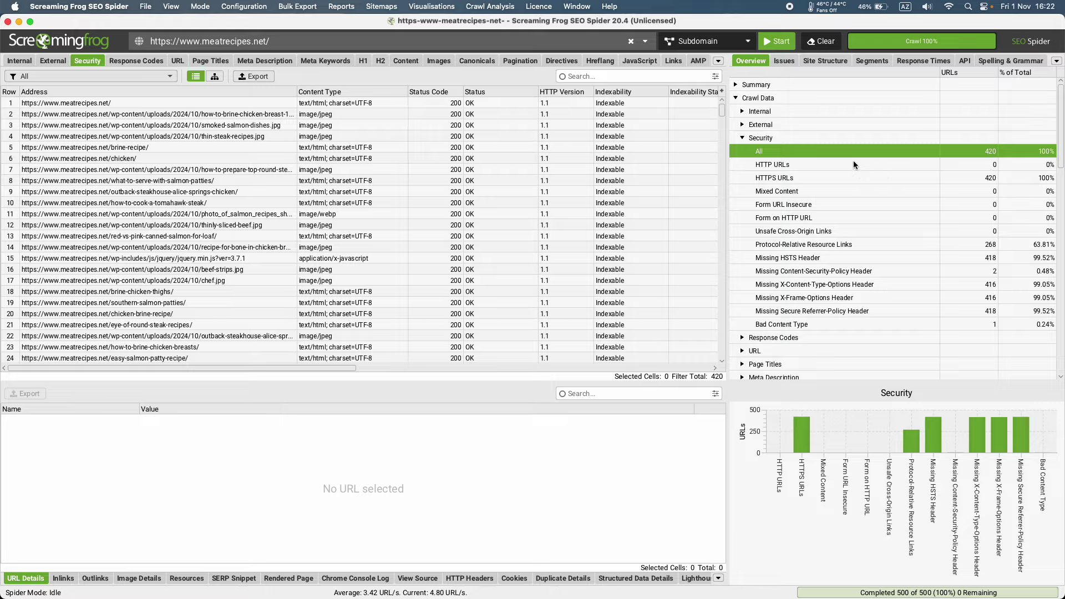
{"action": "left_click", "coordinate": [830, 164]}
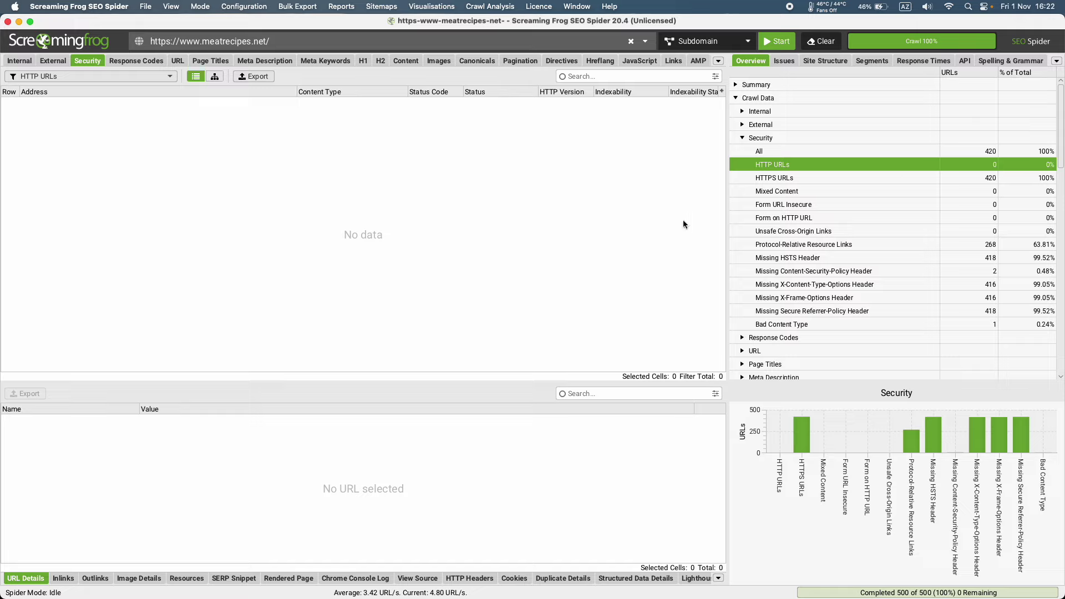
{"action": "left_click", "coordinate": [773, 177]}
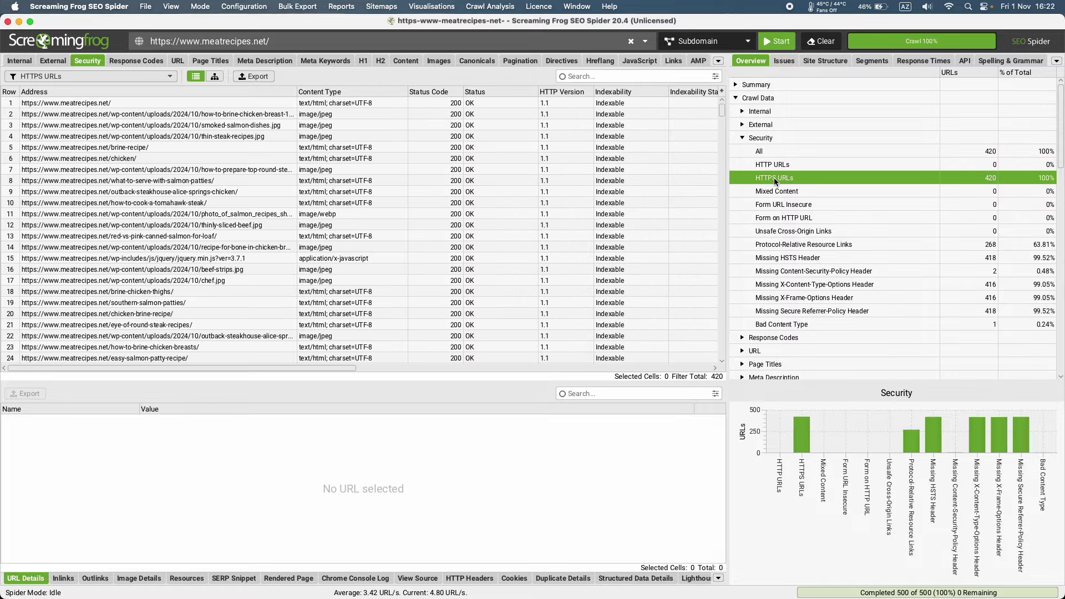
{"action": "scroll", "coordinate": [163, 217], "scroll_direction": "down", "scroll_amount": 20}
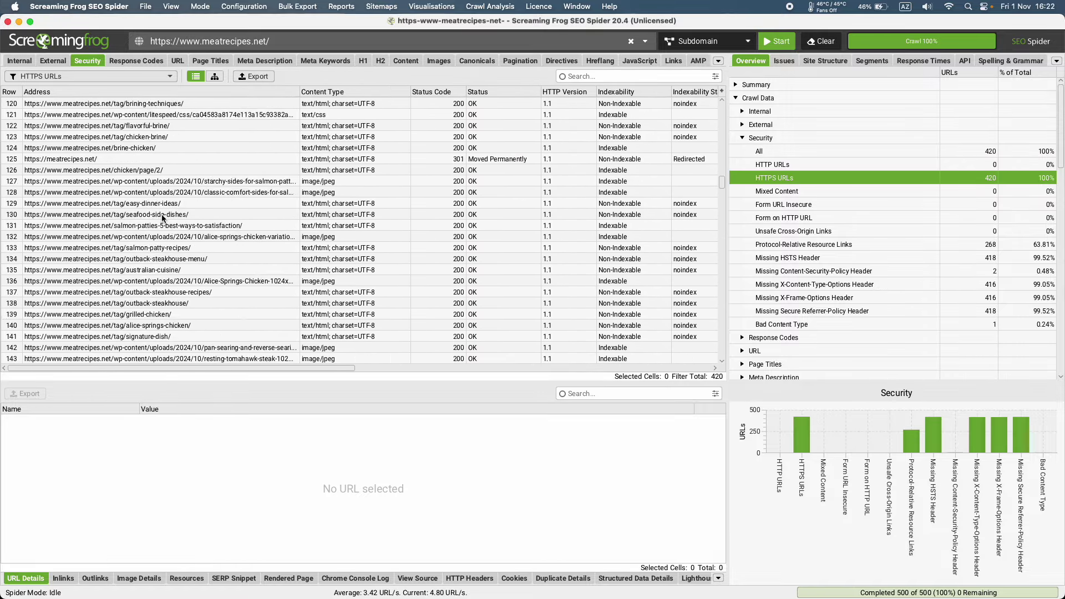
{"action": "scroll", "coordinate": [163, 217], "scroll_direction": "down", "scroll_amount": 3}
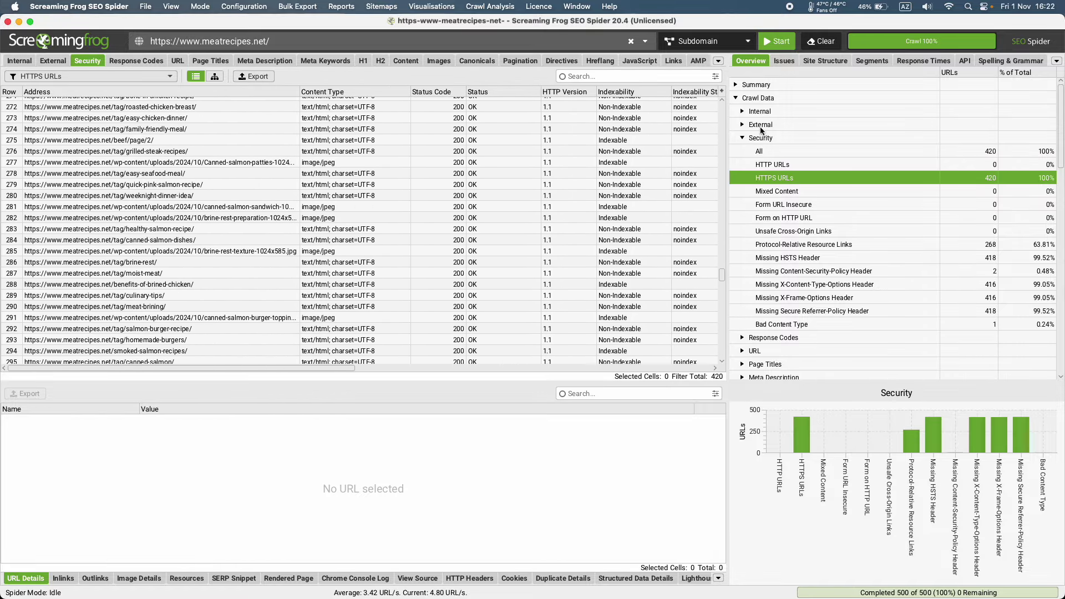
Step: Recheck the Security category's HTTP URLs list and return to its HTTPS URLs list
{"action": "left_click", "coordinate": [790, 168]}
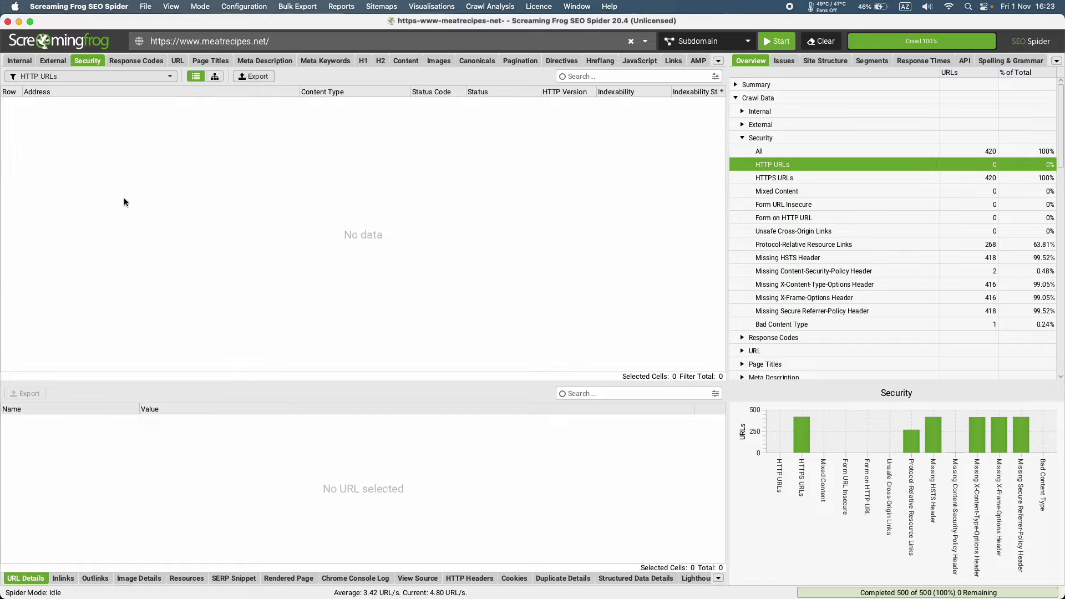
{"action": "left_click", "coordinate": [144, 226]}
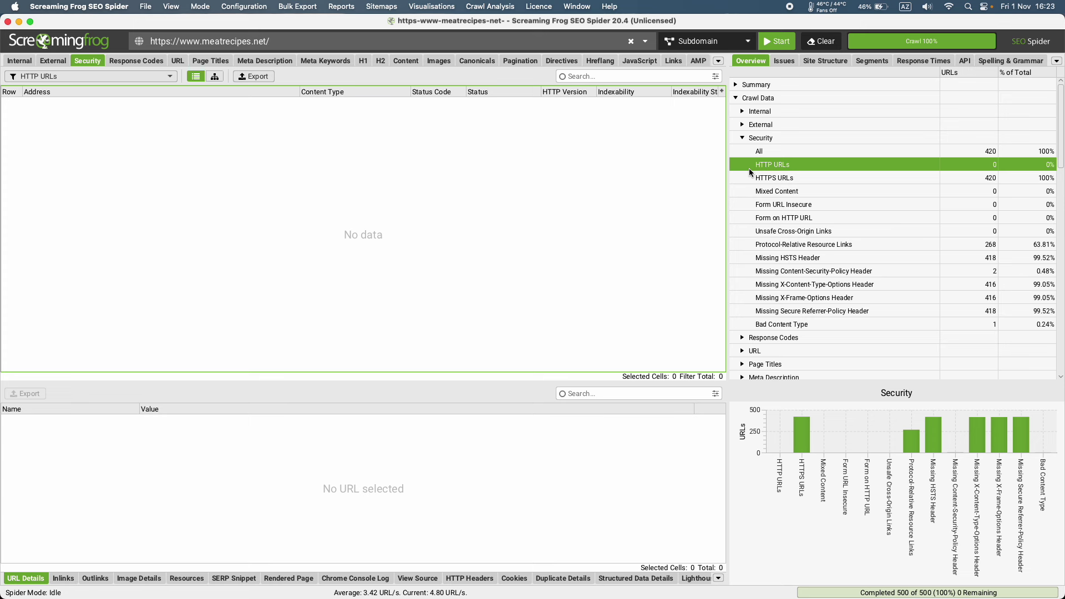
{"action": "left_click", "coordinate": [777, 178]}
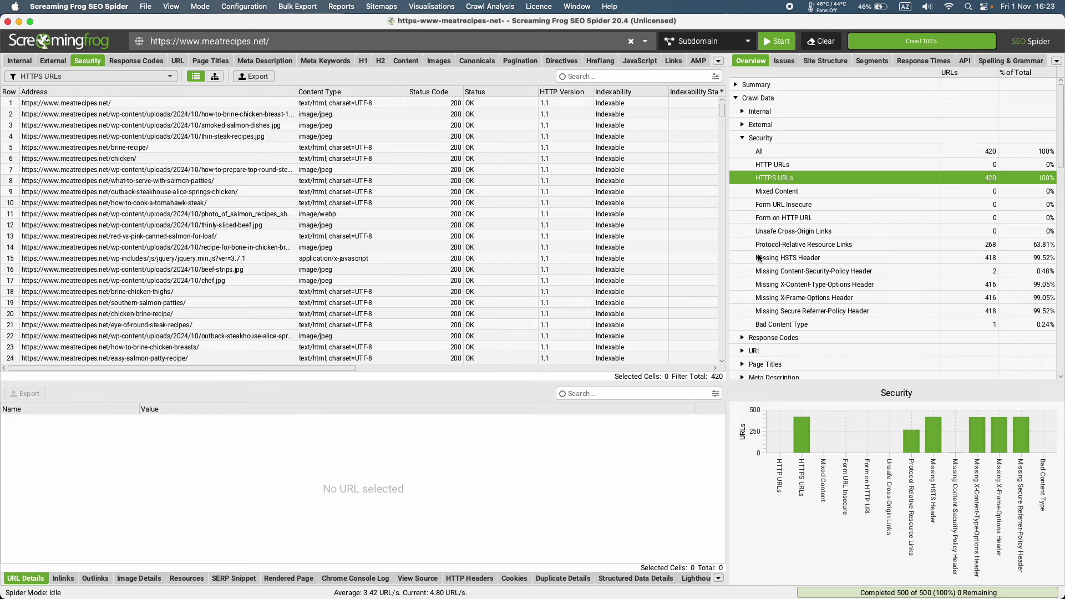
Step: Review Security's missing X-Content-Type-Options, Content-Security-Policy and HSTS header lists, plus Protocol-Relative Resource Links and Unsafe Cross-Origin Links, and collapse Security
{"action": "left_click", "coordinate": [801, 288]}
{"action": "left_click", "coordinate": [796, 274]}
{"action": "left_click", "coordinate": [792, 255]}
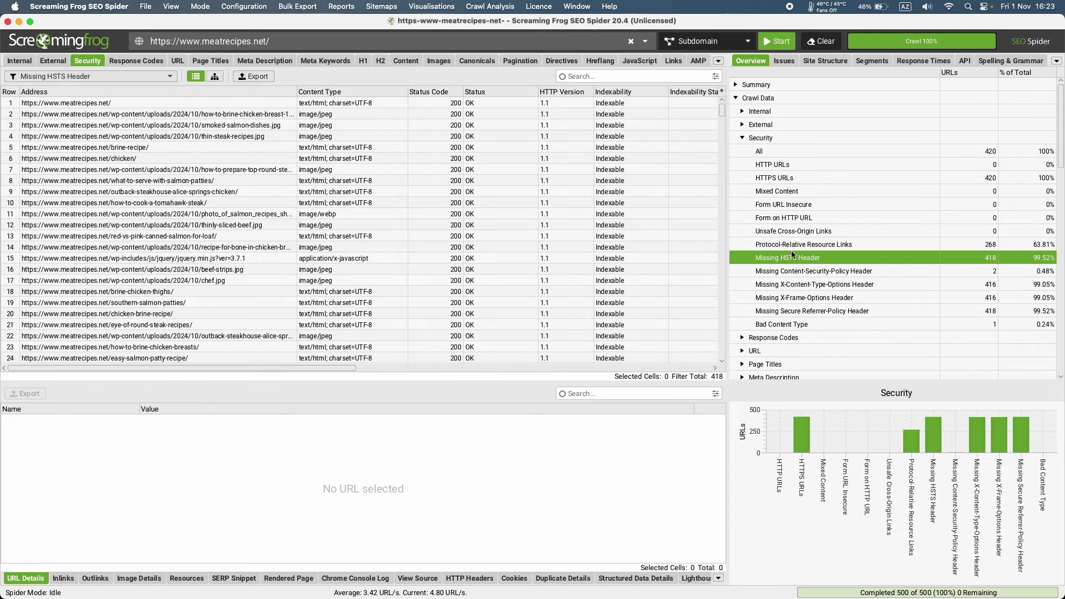
{"action": "left_click", "coordinate": [792, 244]}
{"action": "left_click", "coordinate": [782, 230]}
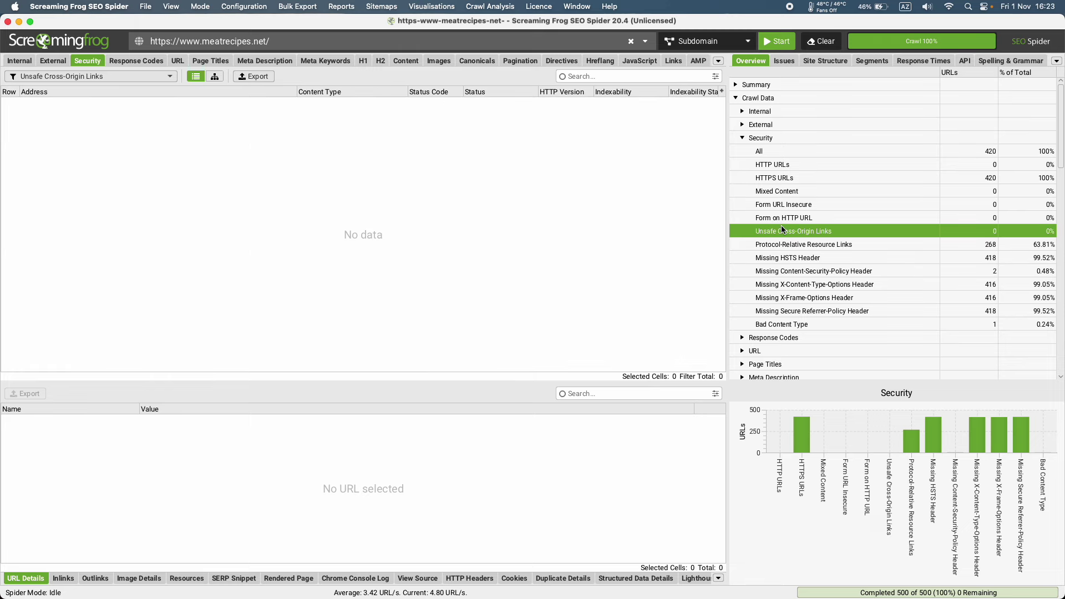
{"action": "left_click", "coordinate": [744, 138]}
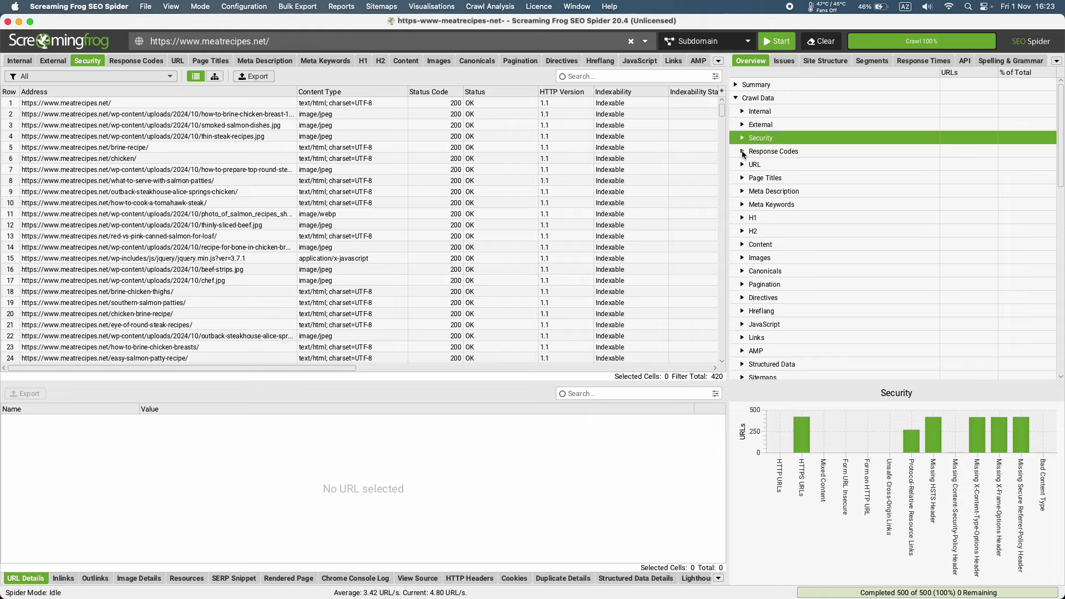
Step: Expand Response Codes, collapse its three subgroups, and view the Internal & External and Internal URL lists
{"action": "left_click", "coordinate": [743, 152]}
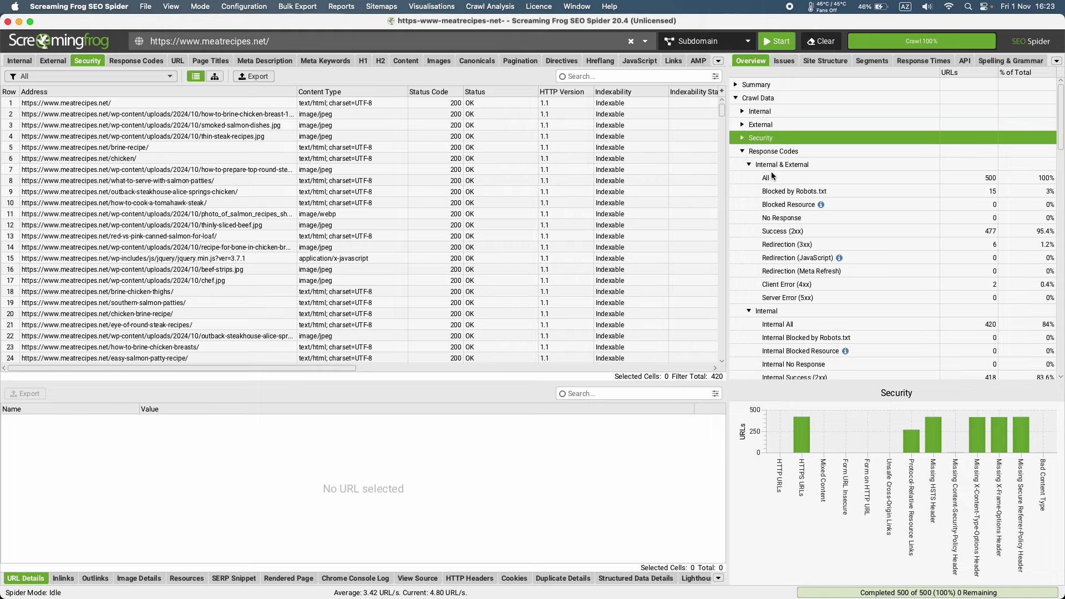
{"action": "scroll", "coordinate": [770, 220], "scroll_direction": "down", "scroll_amount": 1}
{"action": "left_click", "coordinate": [749, 152]}
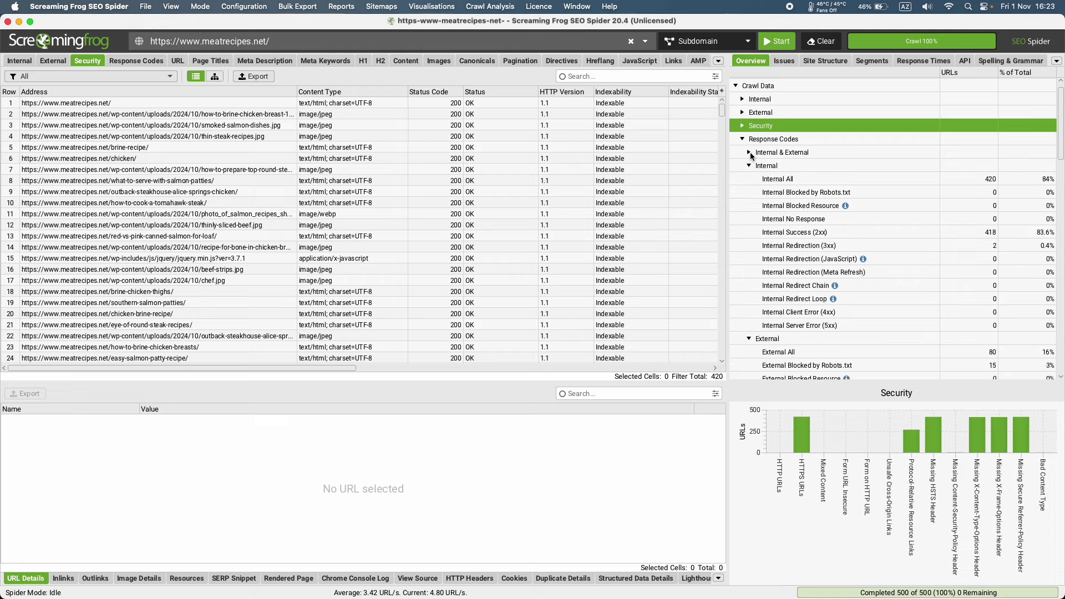
{"action": "left_click", "coordinate": [749, 165]}
{"action": "left_click", "coordinate": [749, 178]}
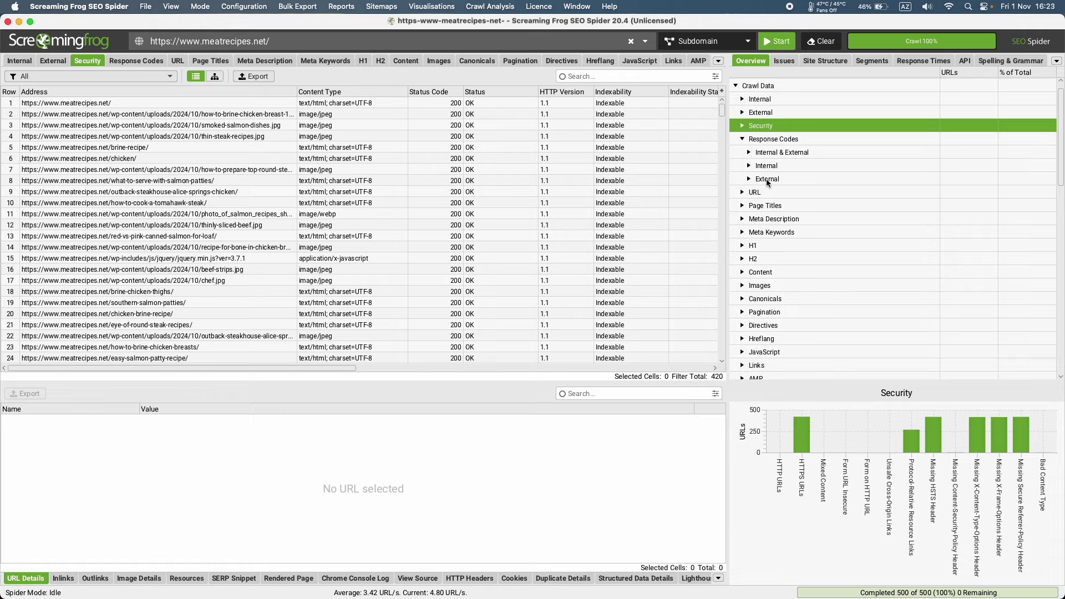
{"action": "left_click", "coordinate": [768, 153]}
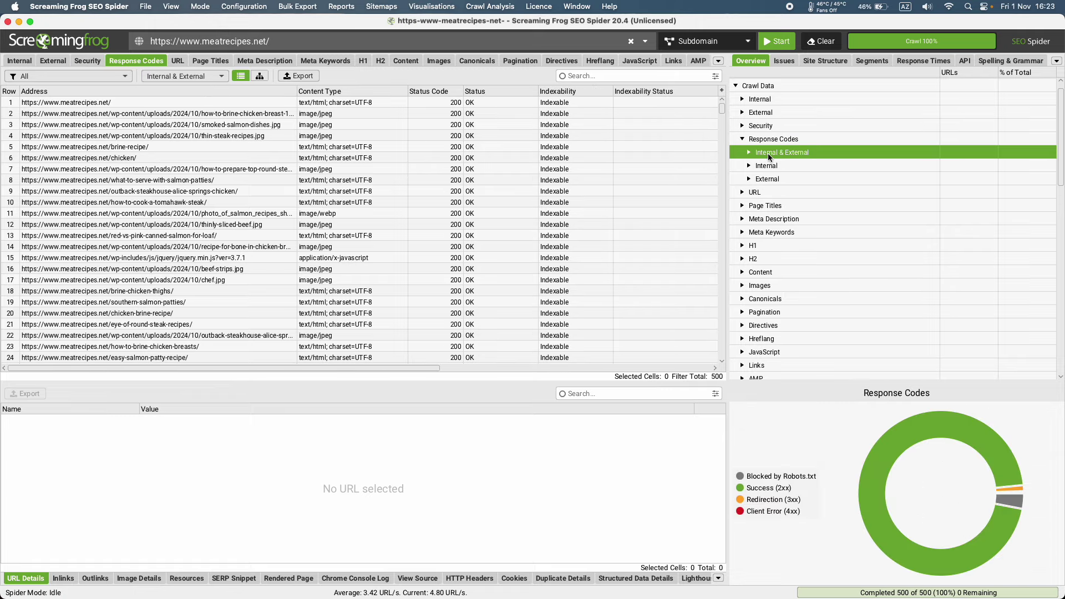
{"action": "left_click", "coordinate": [762, 169]}
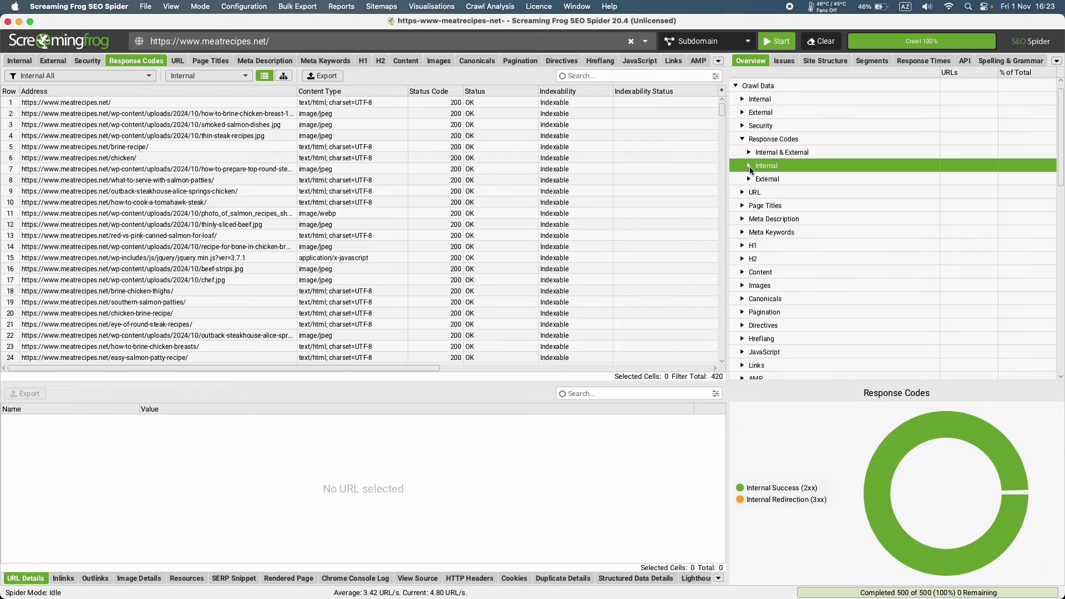
Step: Expand the Internal response codes and view the Internal All and Internal Success (2xx) lists
{"action": "left_click", "coordinate": [749, 166]}
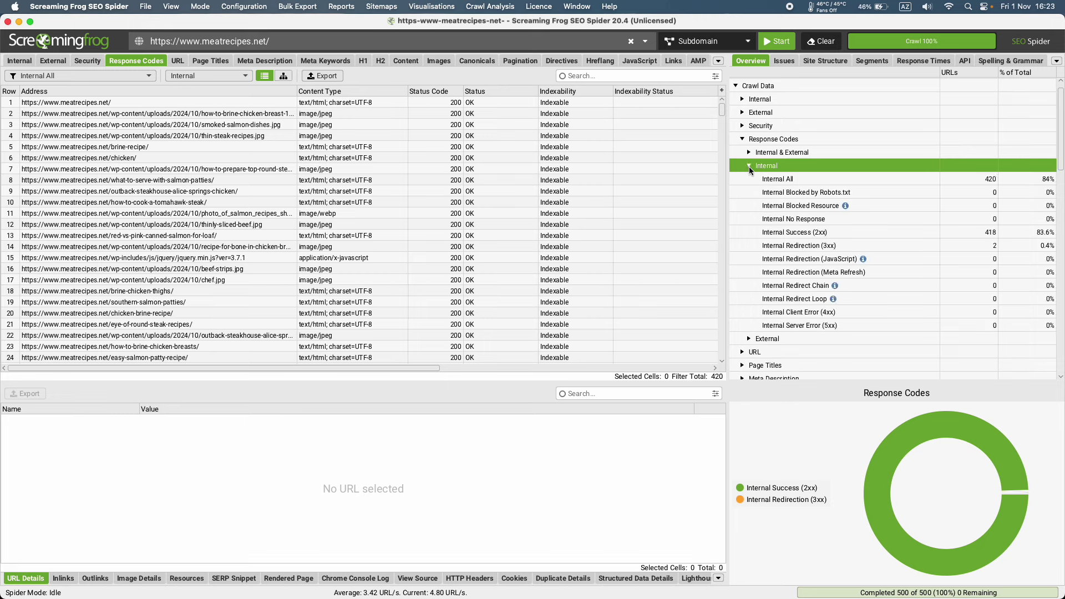
{"action": "left_click", "coordinate": [781, 179]}
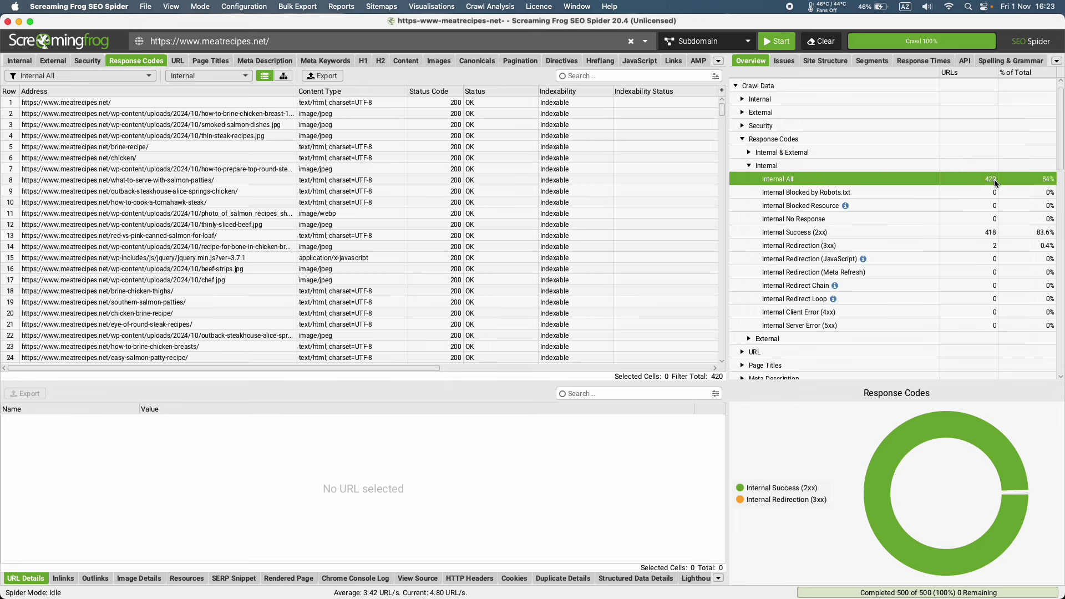
{"action": "left_click", "coordinate": [796, 233]}
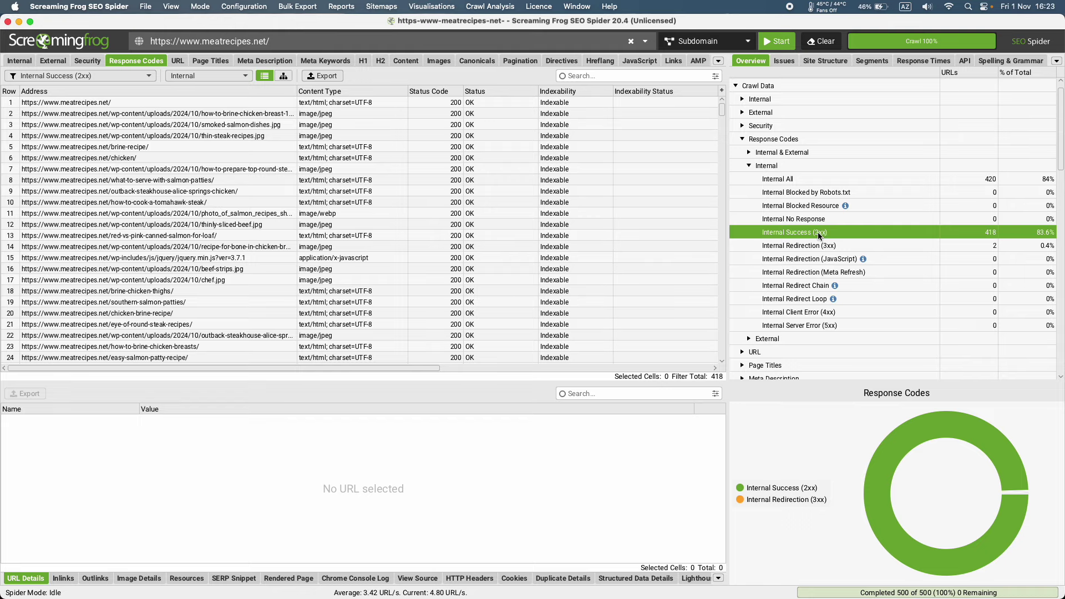
Step: Examine the status codes down the Internal Success (2xx) list, including the homepage, outback-steakhouse-alice-springs-chicken and tag/moist-chicken-breast pages
{"action": "left_click", "coordinate": [446, 103]}
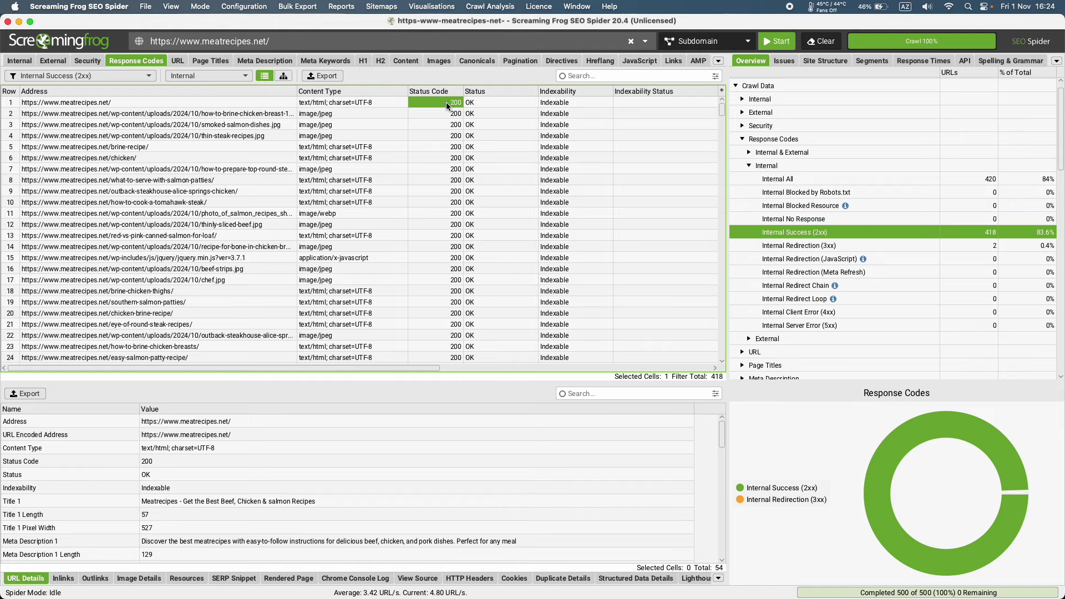
{"action": "left_click_drag", "start_coordinate": [446, 102], "coordinate": [449, 209]}
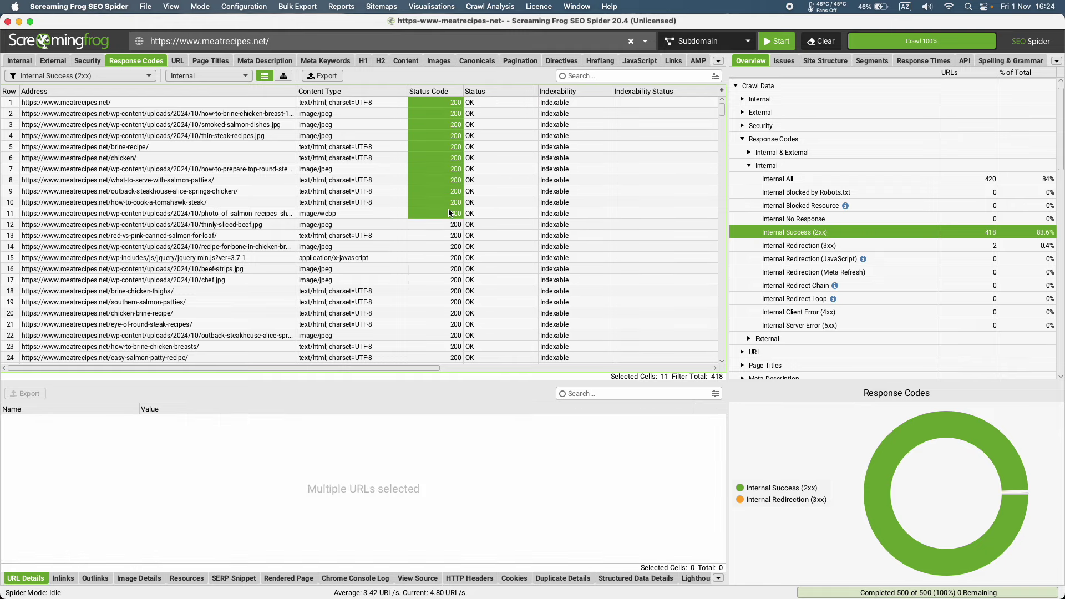
{"action": "left_click", "coordinate": [442, 192]}
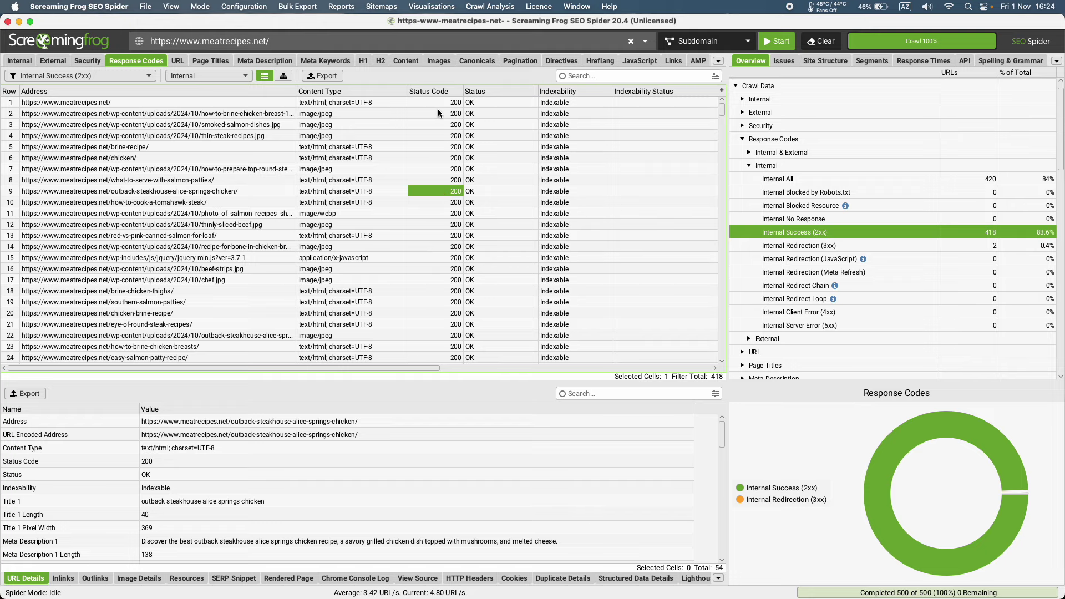
{"action": "left_click_drag", "start_coordinate": [437, 98], "coordinate": [450, 341]}
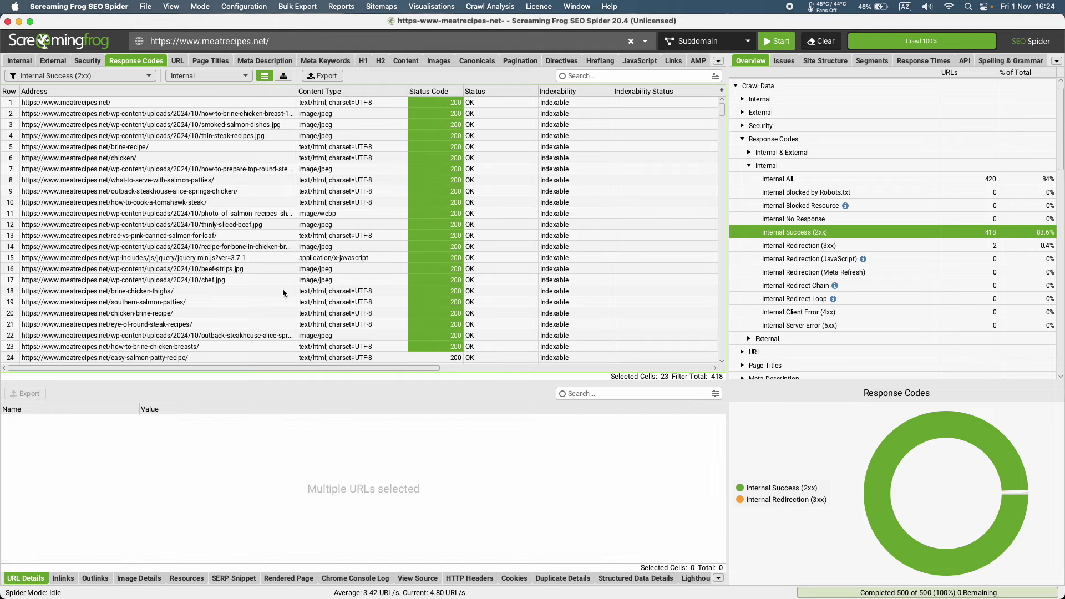
{"action": "left_click", "coordinate": [131, 225]}
{"action": "left_click", "coordinate": [431, 102]}
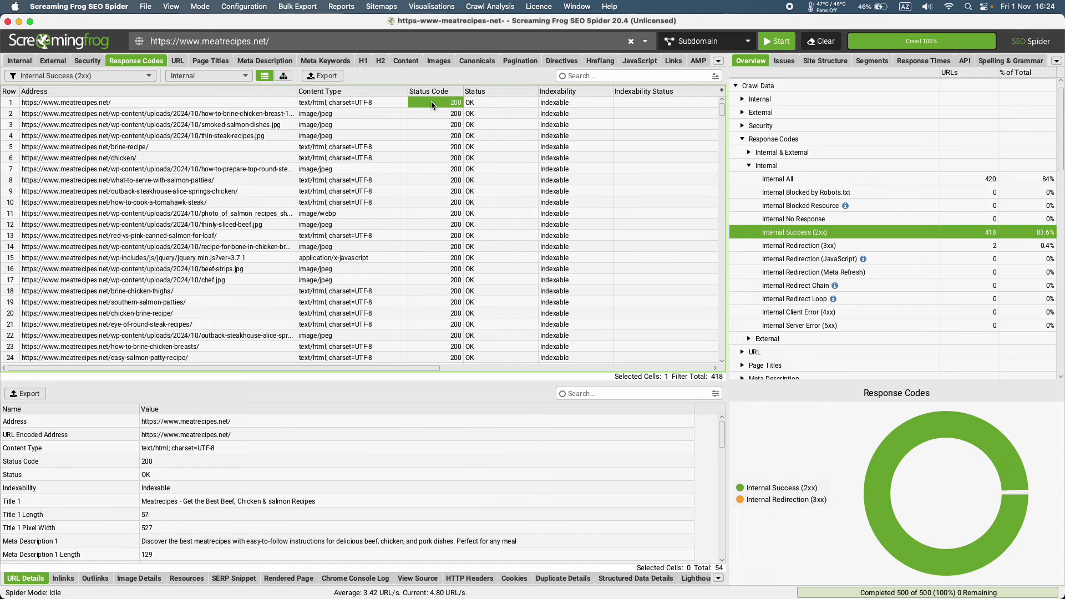
{"action": "left_click_drag", "start_coordinate": [431, 101], "coordinate": [458, 249]}
{"action": "scroll", "coordinate": [458, 249], "scroll_direction": "down", "scroll_amount": 20}
{"action": "left_click", "coordinate": [458, 245]}
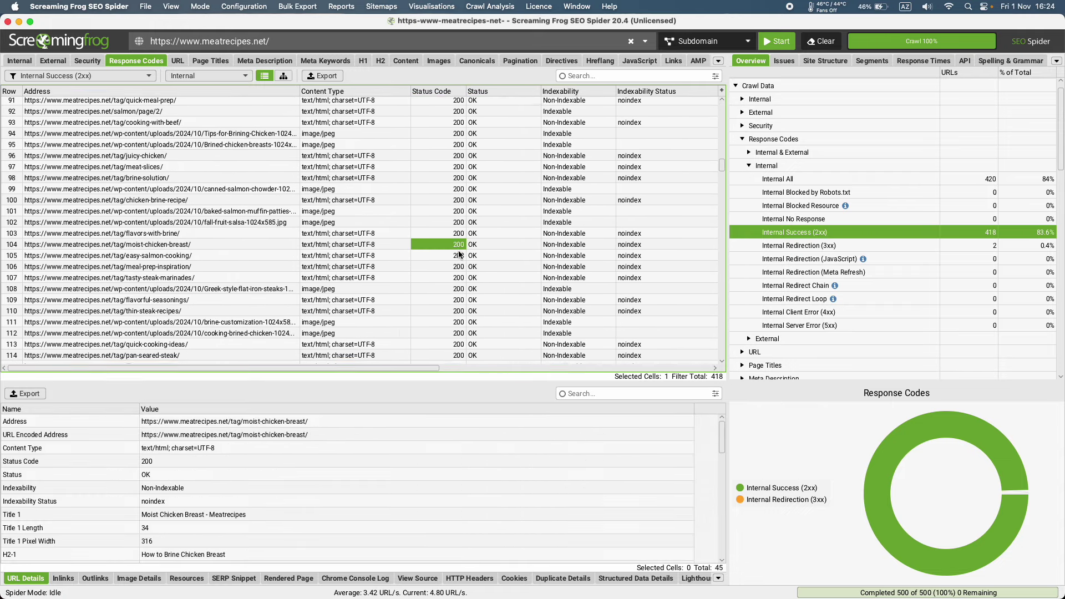
{"action": "scroll", "coordinate": [459, 254], "scroll_direction": "down", "scroll_amount": 20}
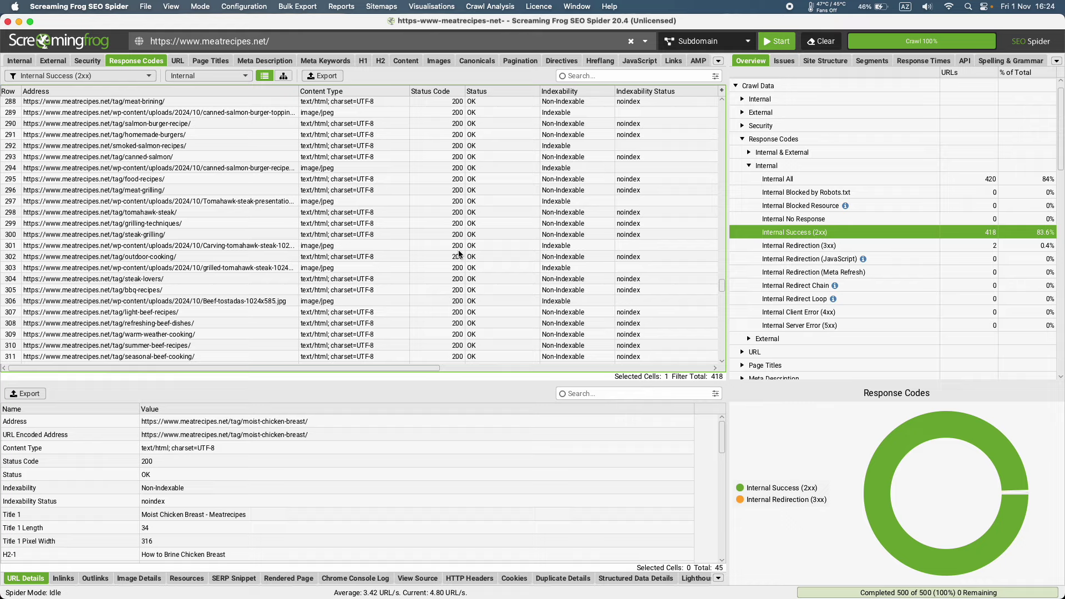
{"action": "scroll", "coordinate": [459, 254], "scroll_direction": "down", "scroll_amount": 3}
{"action": "left_click", "coordinate": [827, 221]}
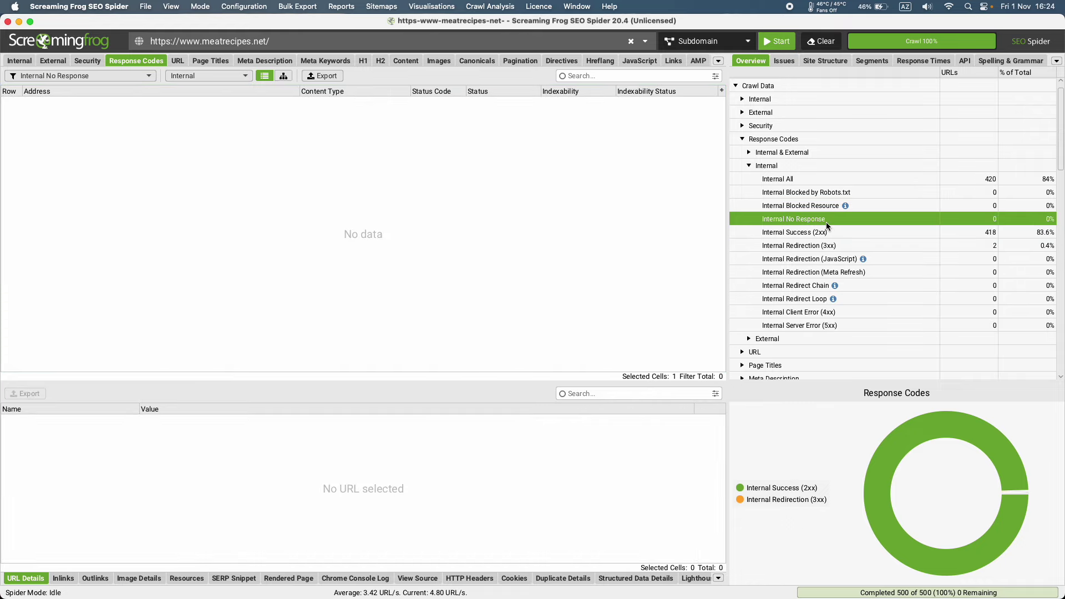
{"action": "left_click", "coordinate": [812, 250]}
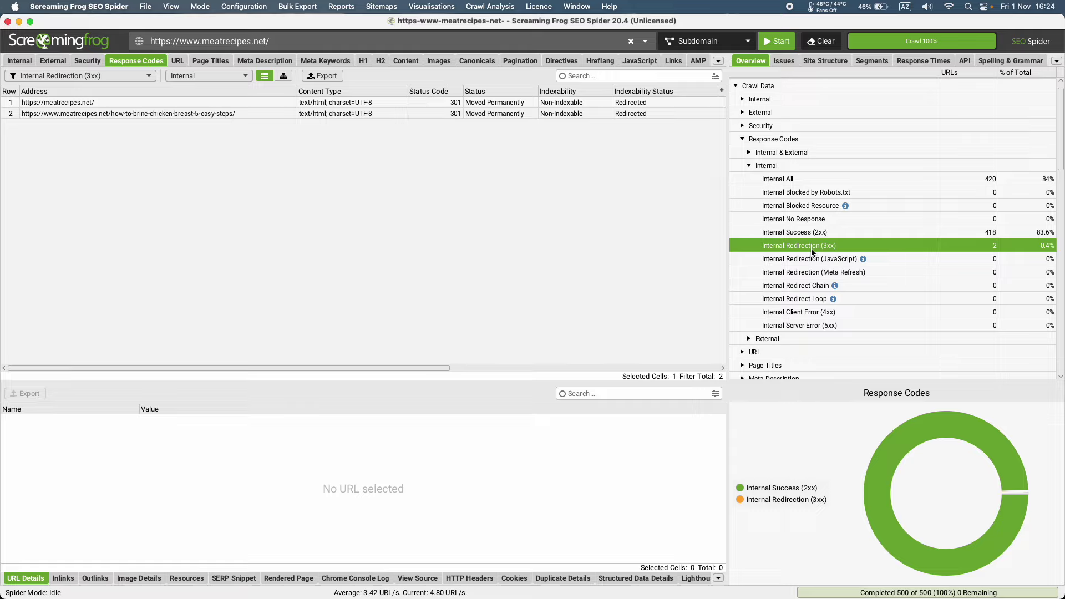
{"action": "left_click", "coordinate": [67, 106]}
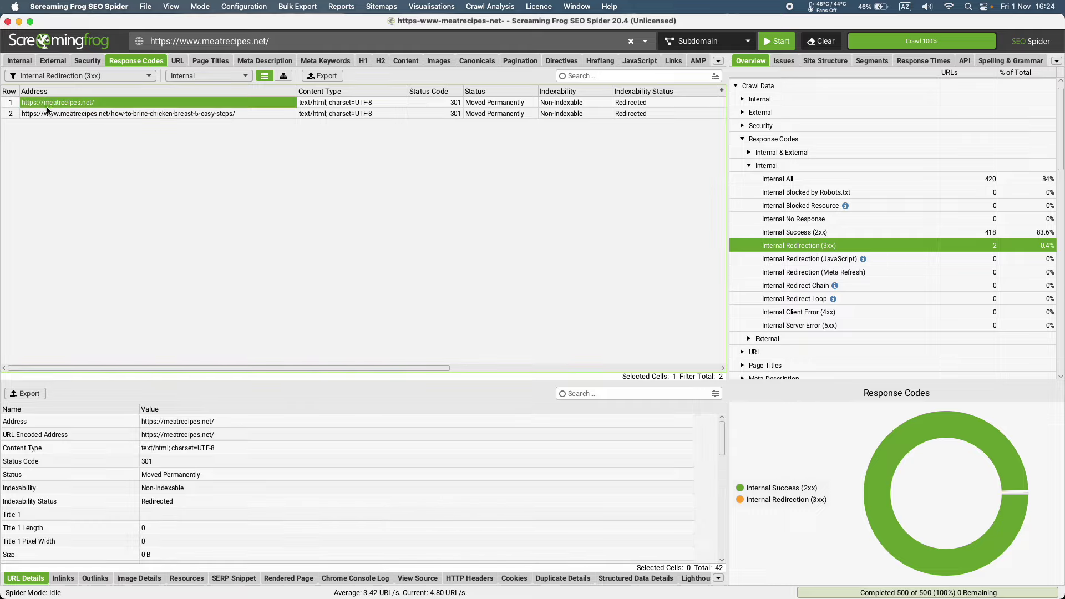
{"action": "left_click", "coordinate": [163, 422]}
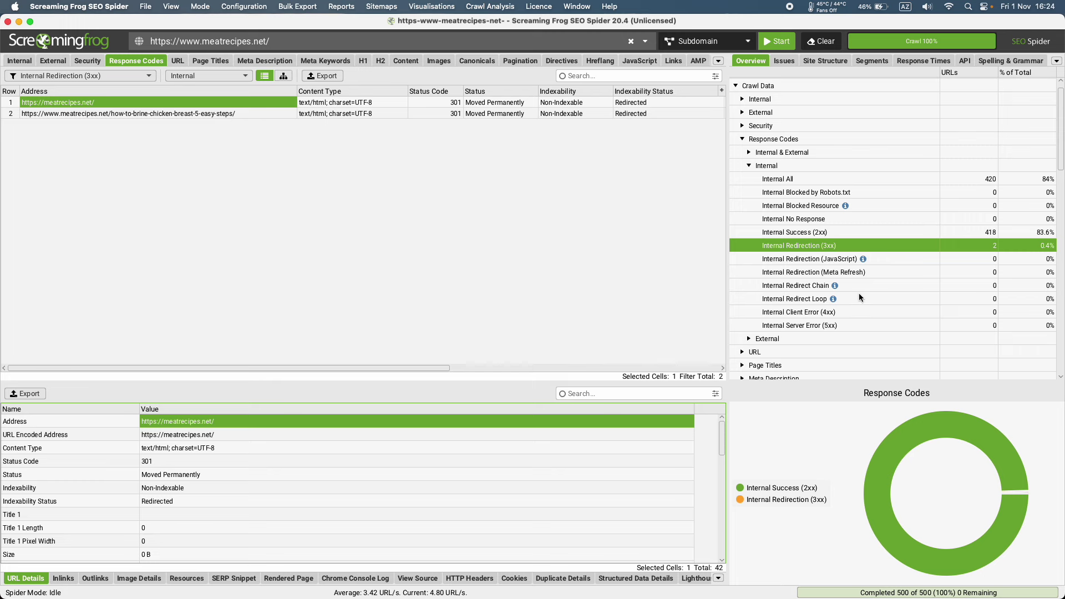
Step: Collapse the Response Codes groups, expand URL to review its All and Underscores lists, and collapse URL again
{"action": "left_click", "coordinate": [748, 165]}
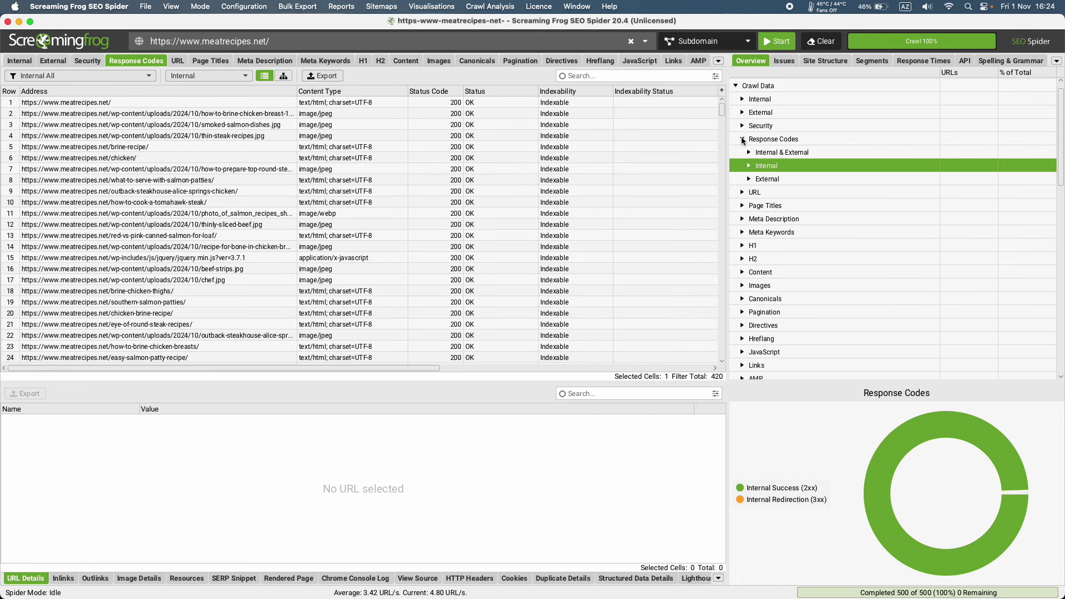
{"action": "left_click", "coordinate": [742, 138]}
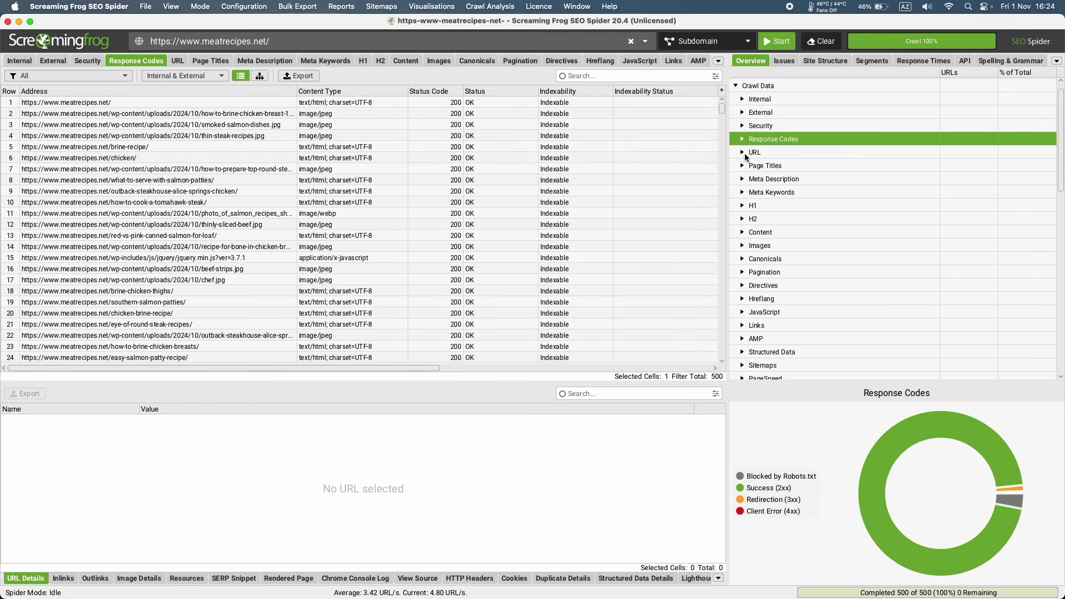
{"action": "left_click", "coordinate": [743, 152]}
{"action": "left_click", "coordinate": [754, 165]}
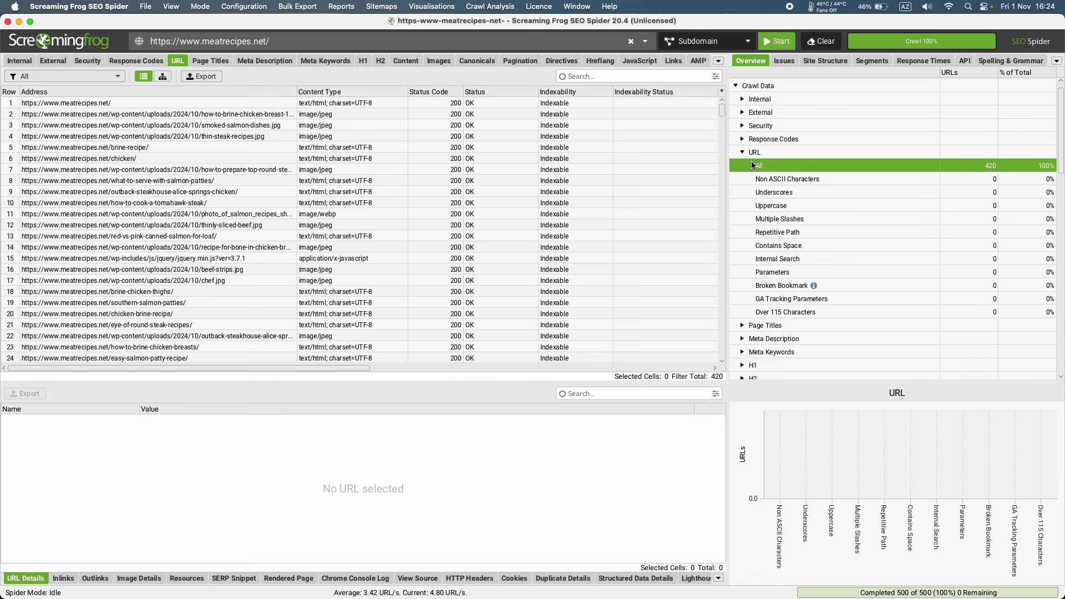
{"action": "left_click", "coordinate": [972, 192]}
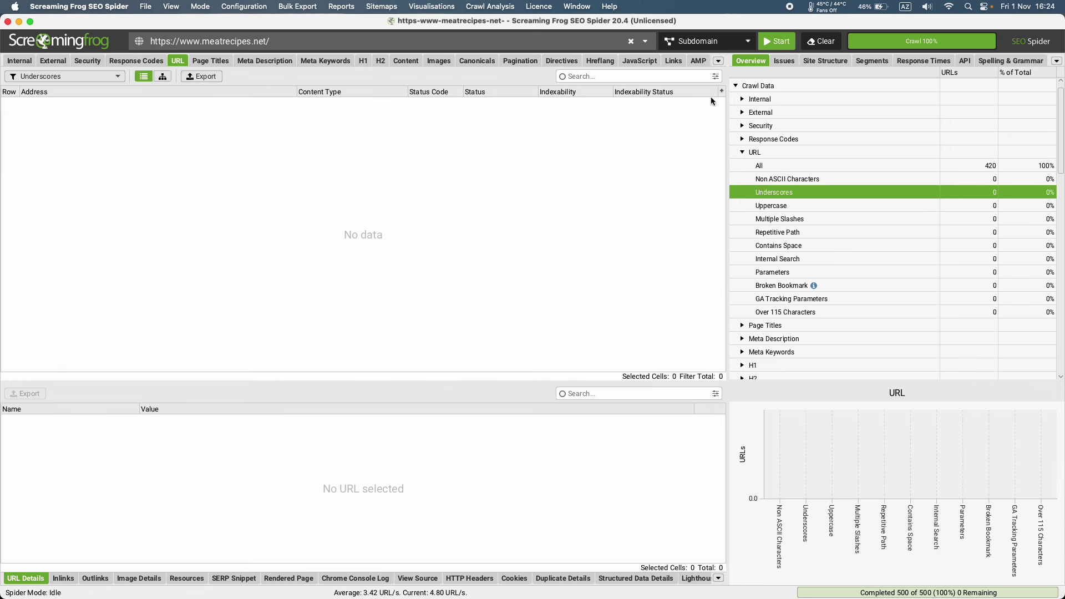
{"action": "left_click", "coordinate": [742, 155]}
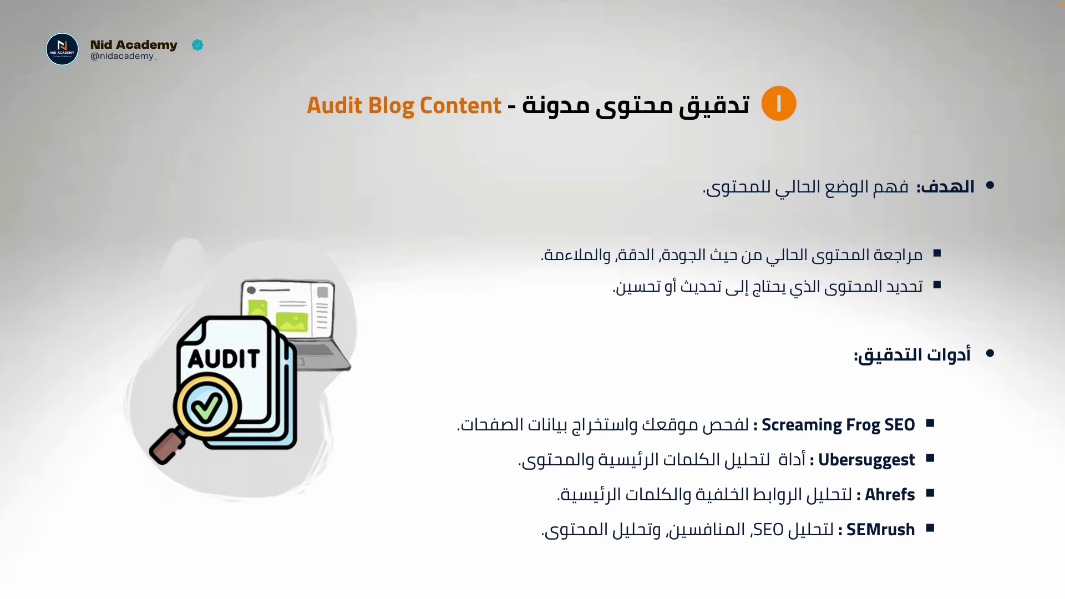
Step: Switch to Edge and load the Google home page in place of the Screaming Frog pricing page
{"action": "key", "text": "ctrl+Left"}
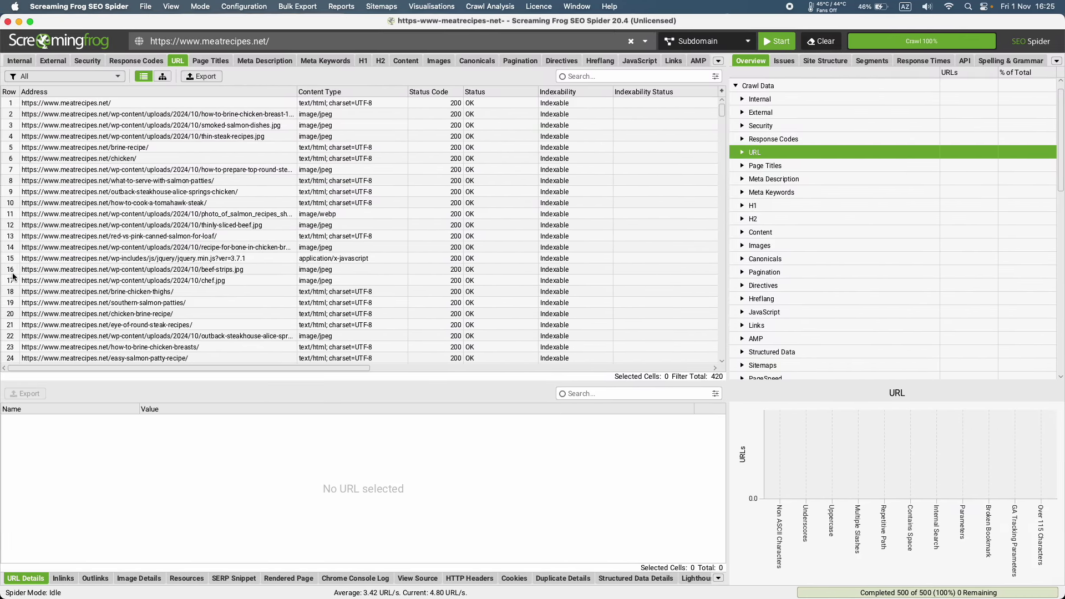
{"action": "left_click", "coordinate": [8, 22]}
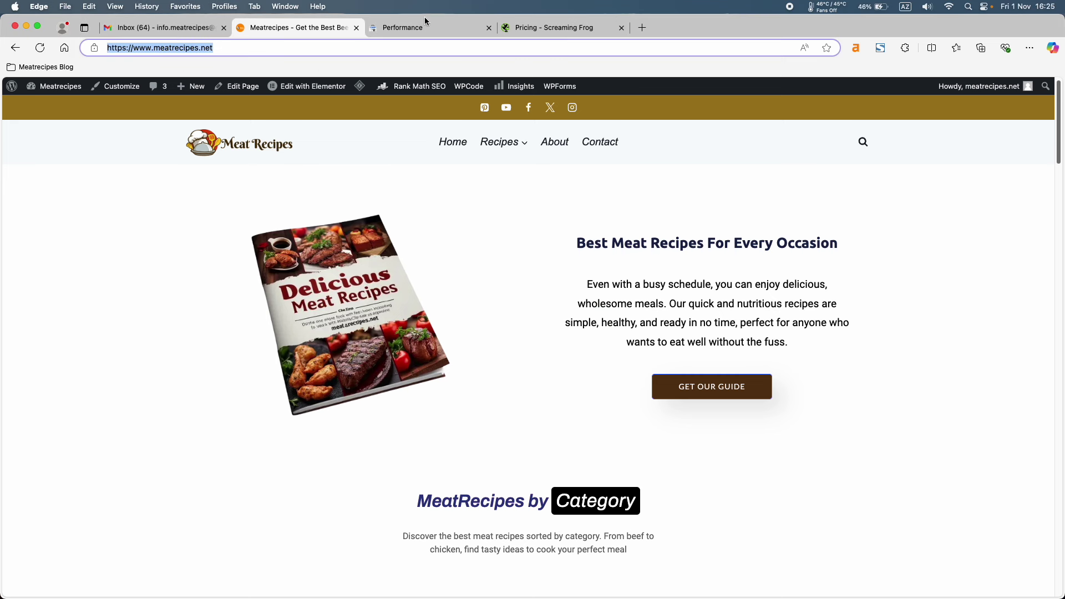
{"action": "left_click", "coordinate": [525, 29]}
{"action": "left_click", "coordinate": [526, 29]}
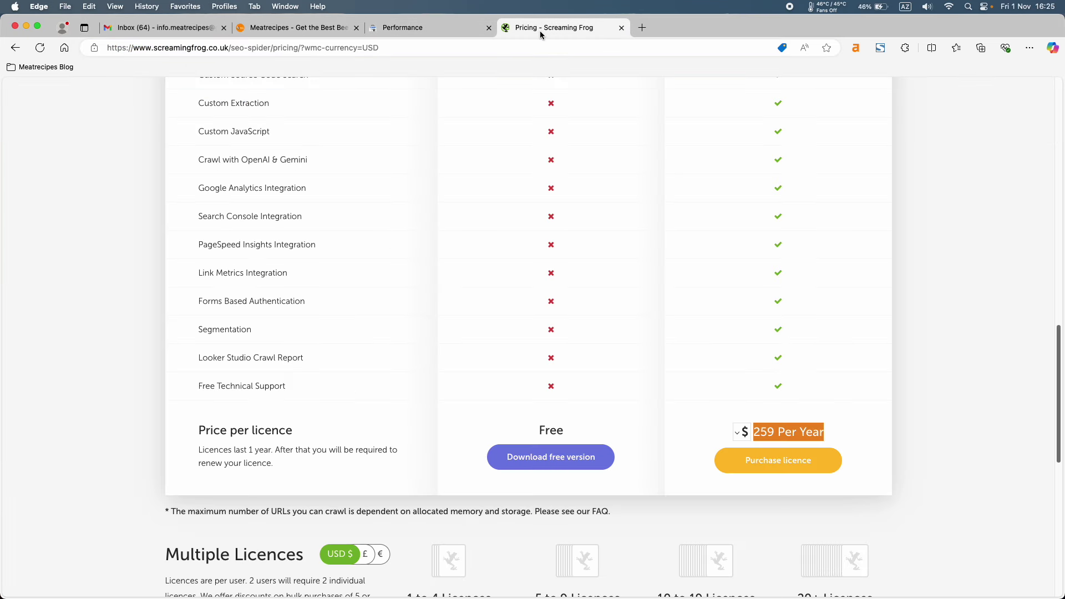
{"action": "left_click", "coordinate": [65, 50]}
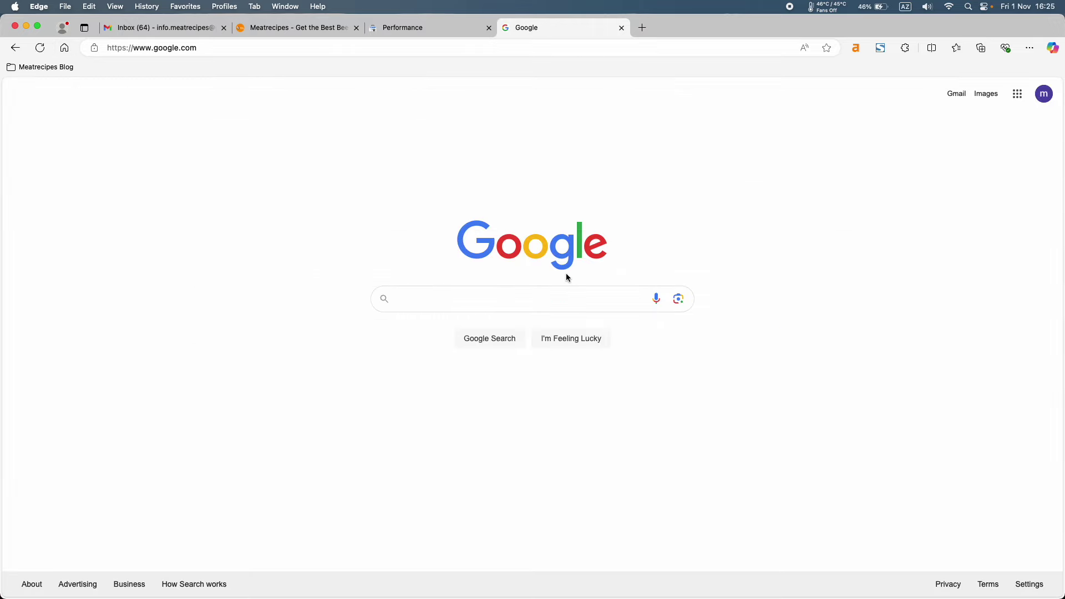
Step: Search Google for ubersuggest, open the Ubersuggest: Free Keyword Research Tool result, and open its free account registration page
{"action": "type", "text": "ubersu"}
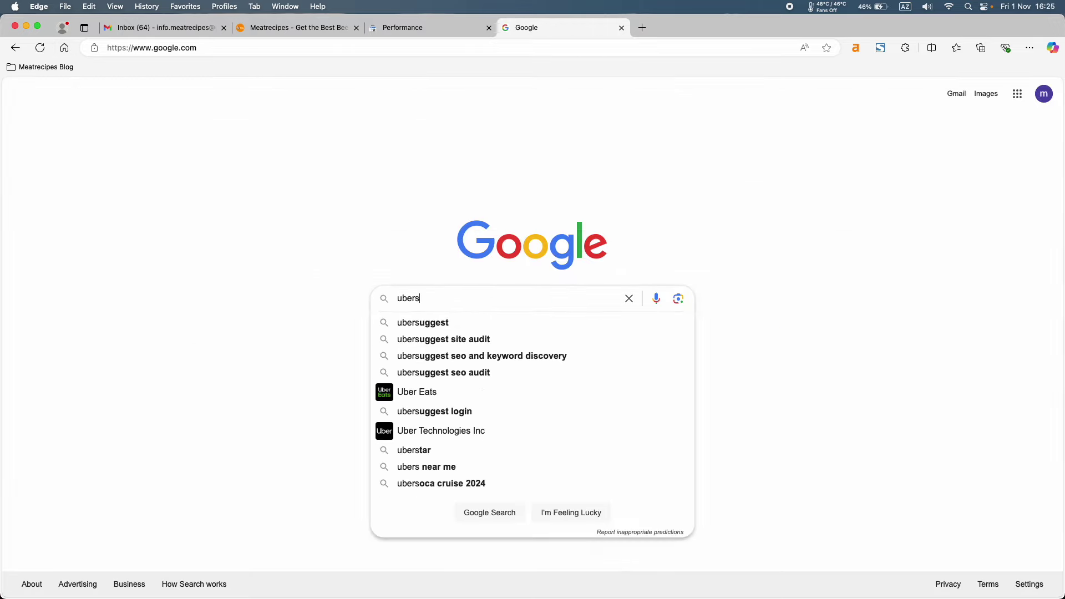
{"action": "left_click", "coordinate": [523, 326]}
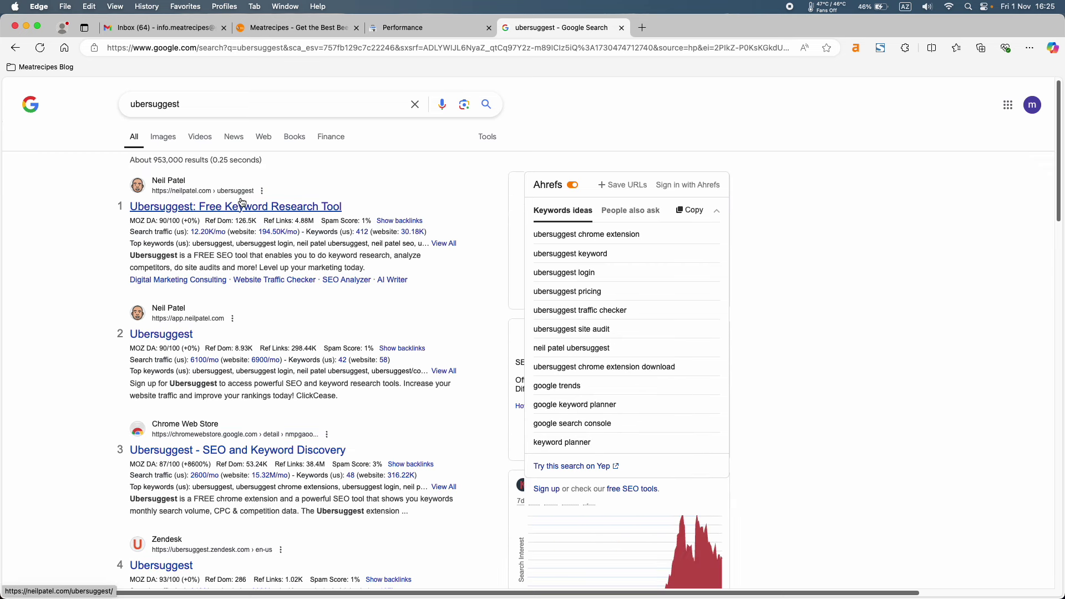
{"action": "left_click", "coordinate": [279, 207]}
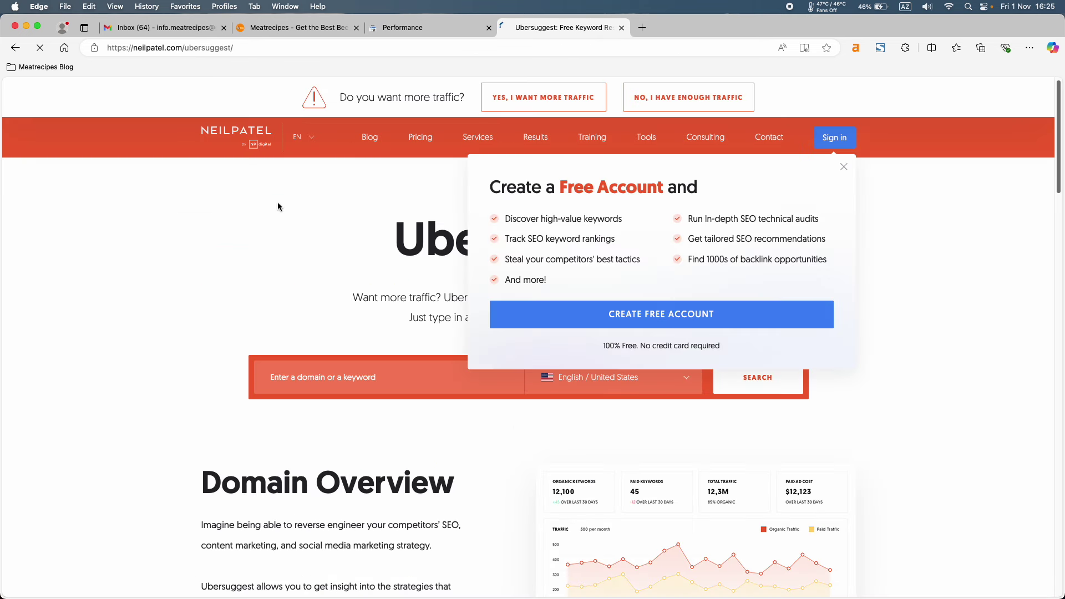
{"action": "left_click", "coordinate": [662, 319]}
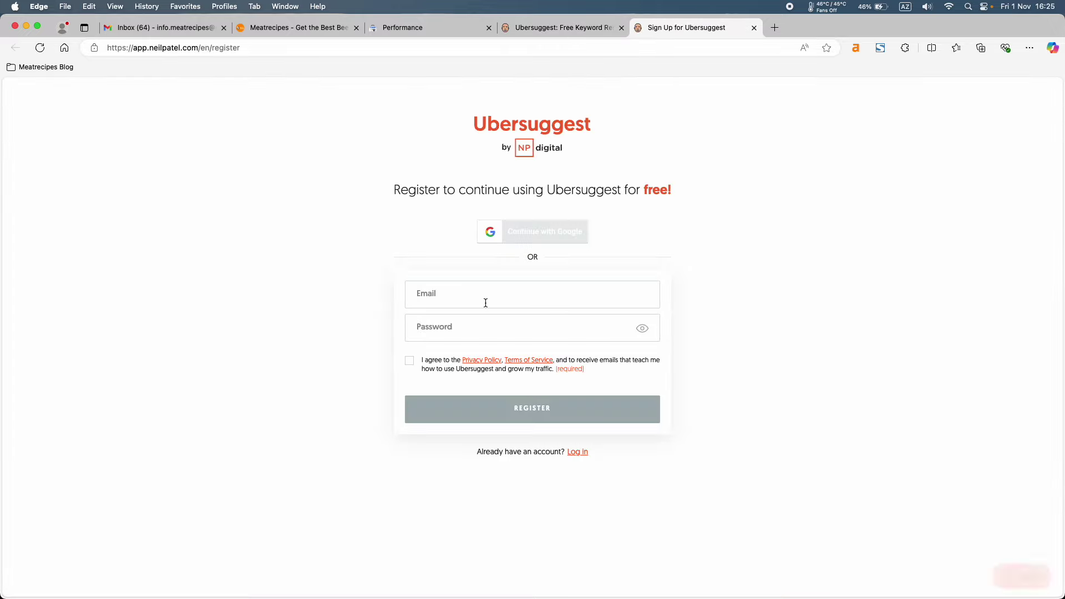
Step: Register for Ubersuggest by continuing with the meat recipes Google account
{"action": "left_click", "coordinate": [533, 234]}
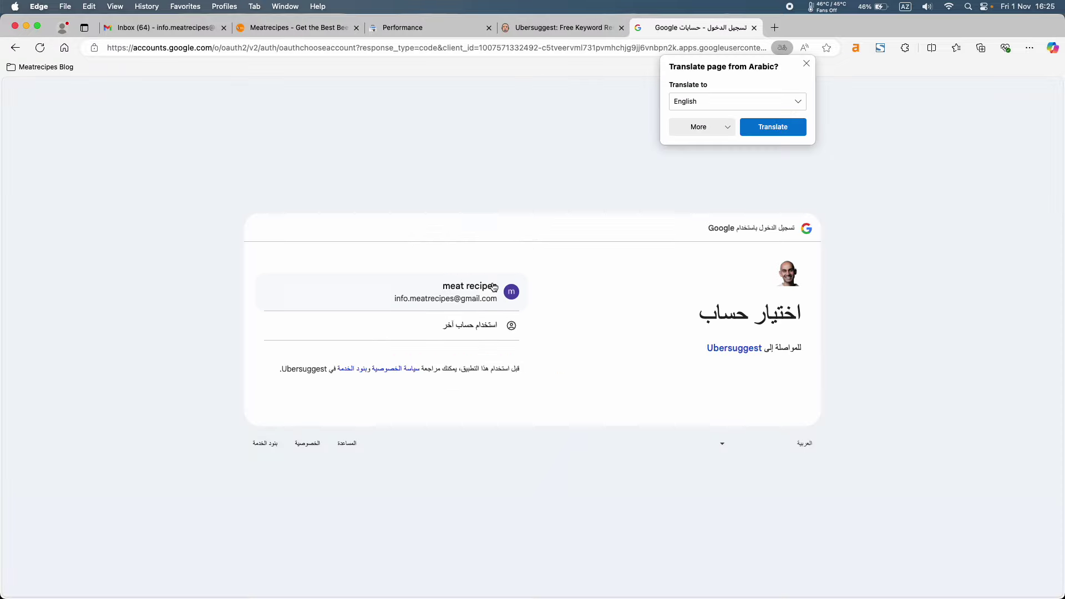
{"action": "left_click", "coordinate": [480, 286]}
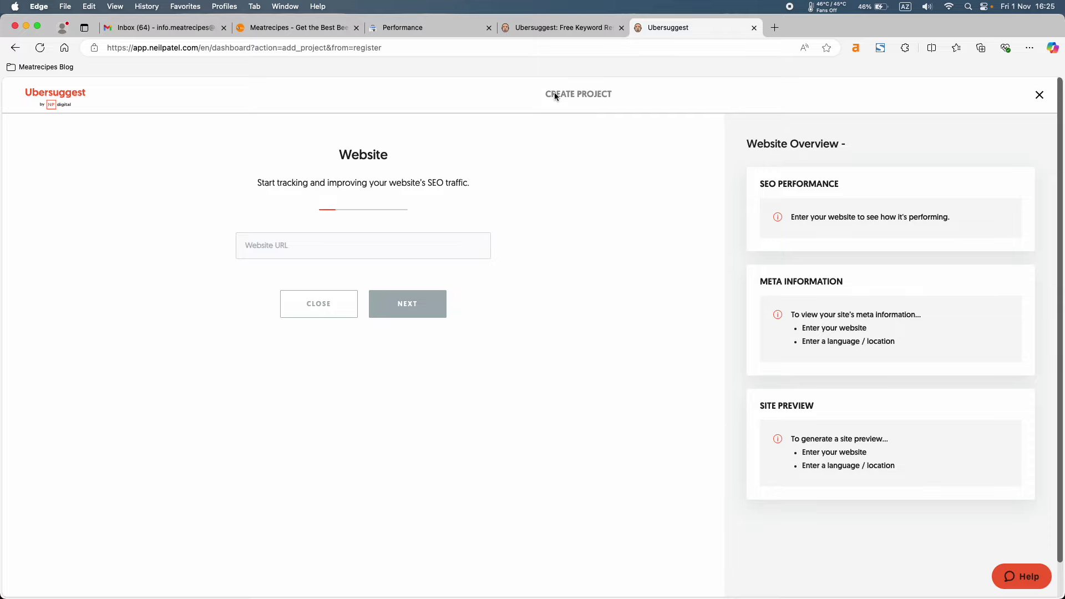
Step: Copy the Meat Recipes site address from its open browser tab and submit it as the new project's website URL
{"action": "left_click", "coordinate": [559, 34]}
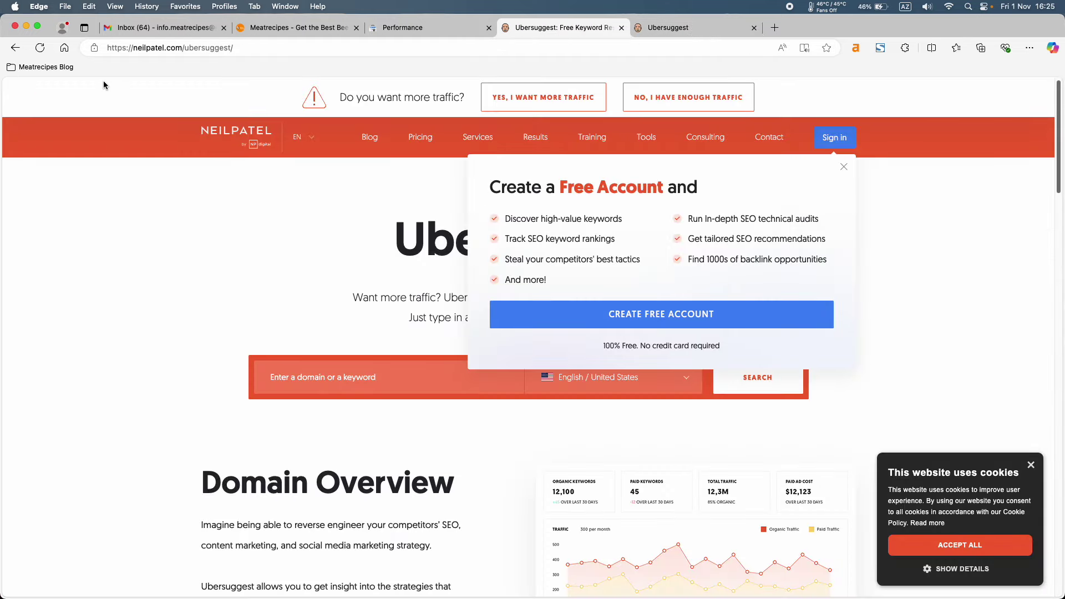
{"action": "left_click", "coordinate": [274, 31]}
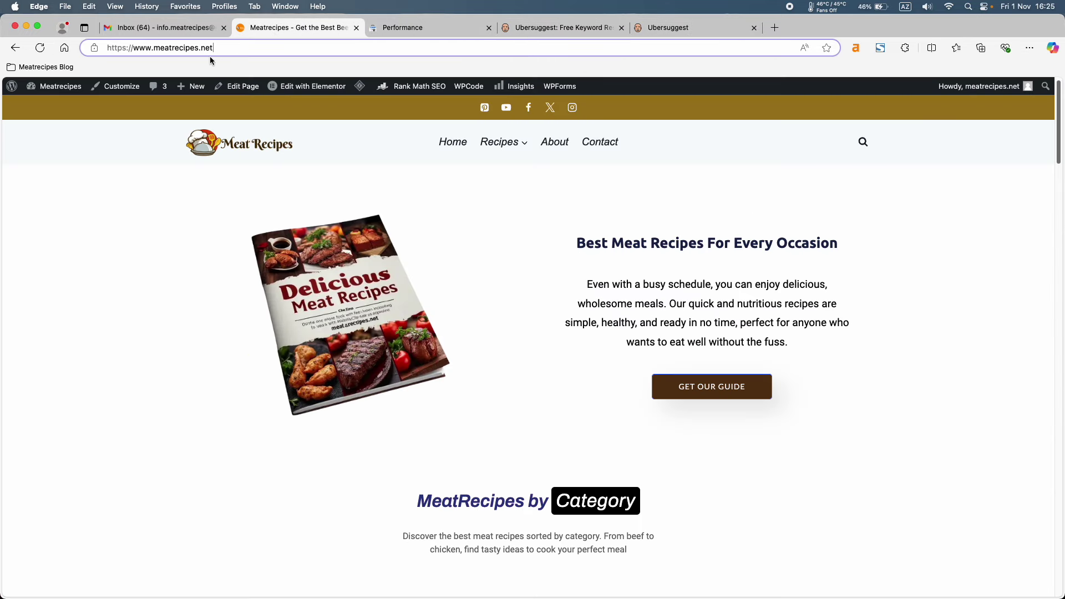
{"action": "left_click_drag", "start_coordinate": [216, 49], "coordinate": [136, 48]}
{"action": "key", "text": "super+c"}
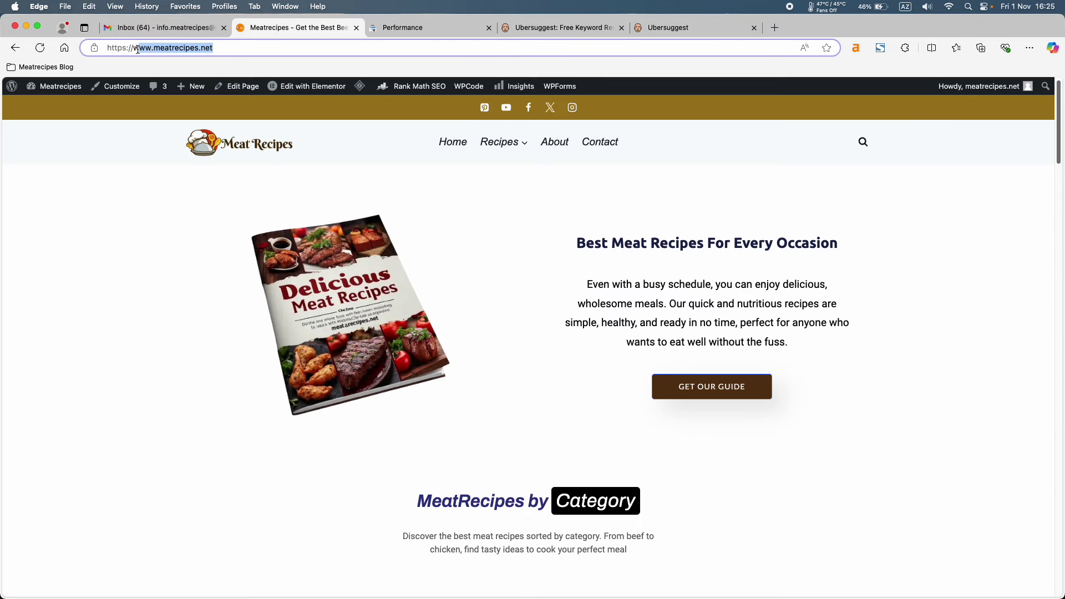
{"action": "left_click", "coordinate": [659, 31]}
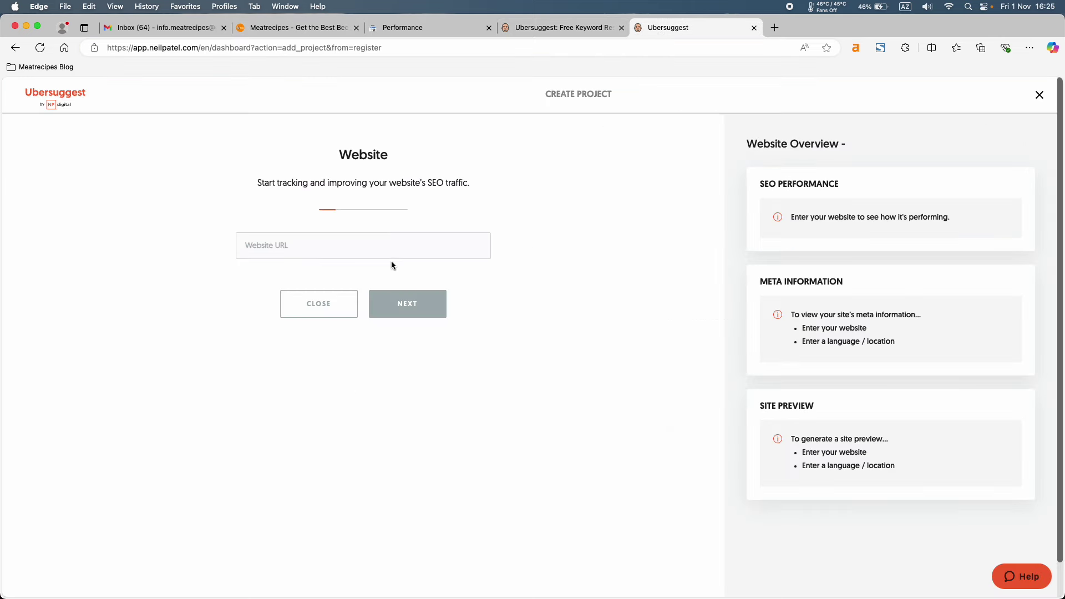
{"action": "key", "text": "super+v"}
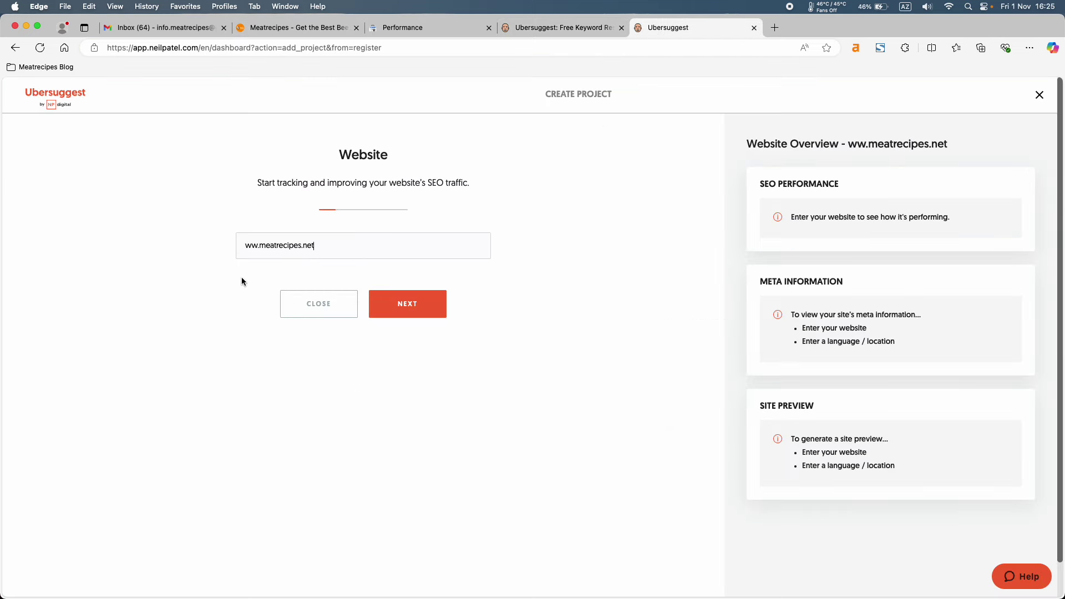
{"action": "left_click", "coordinate": [417, 309]}
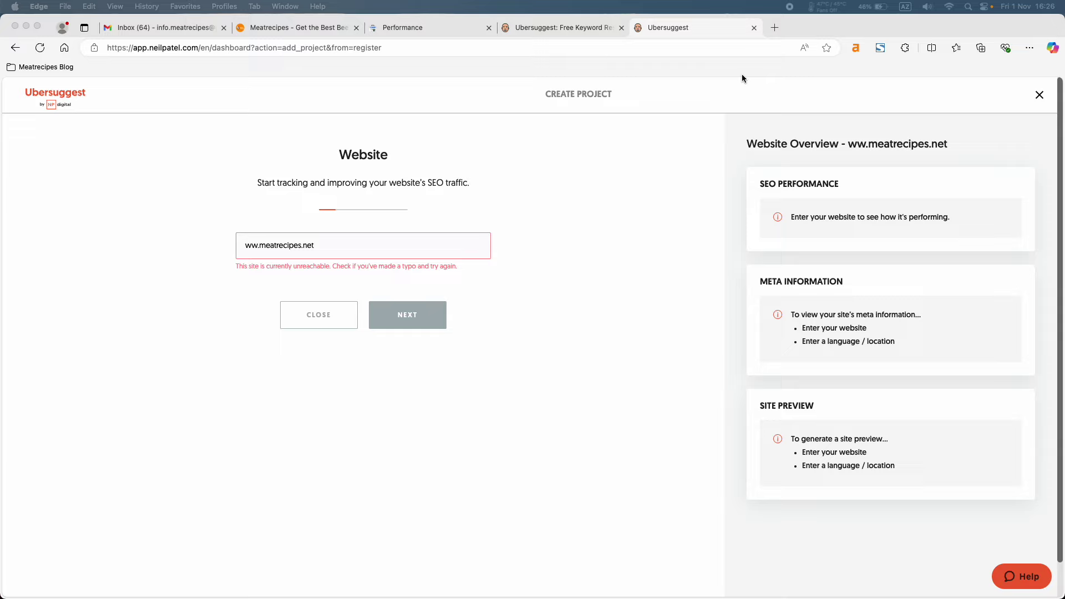
{"action": "left_click", "coordinate": [291, 264]}
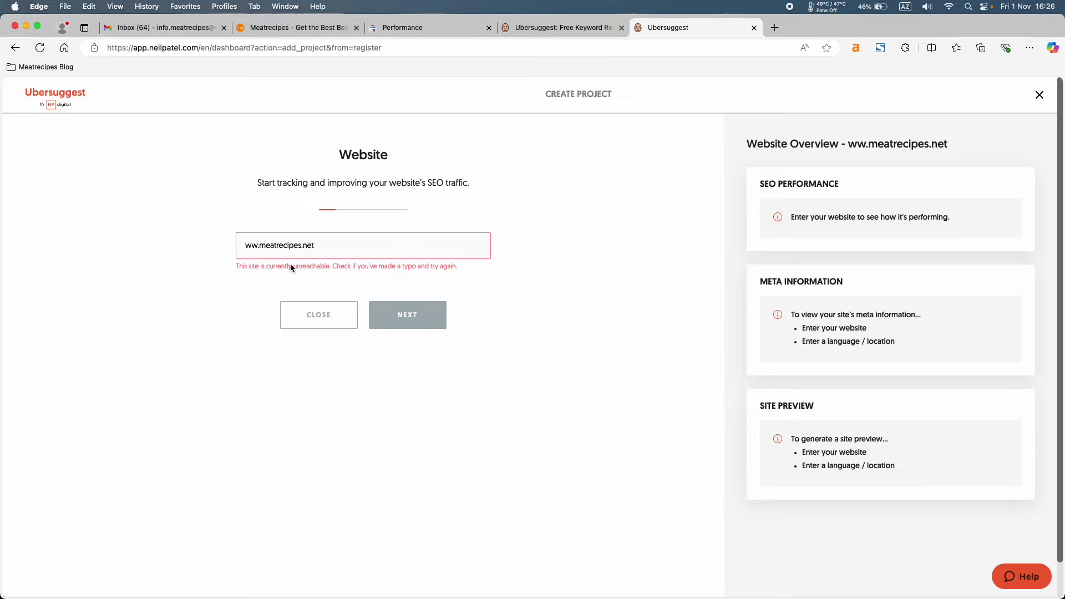
{"action": "left_click", "coordinate": [246, 247]}
{"action": "type", "text": "w"}
{"action": "left_click", "coordinate": [411, 311]}
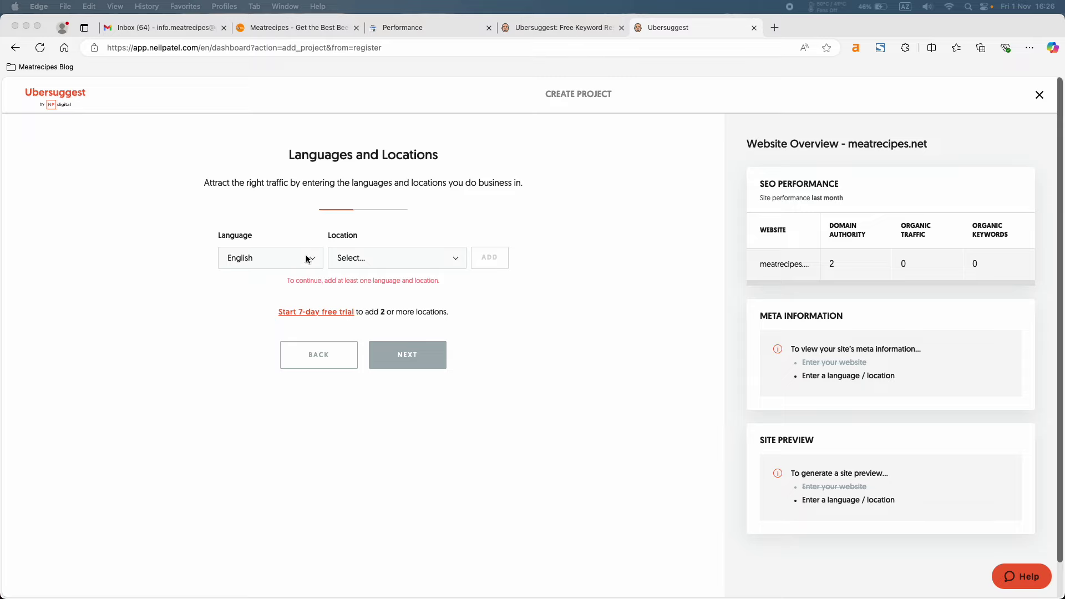
Step: Add English / United States as the project's language and location
{"action": "left_click", "coordinate": [360, 266]}
{"action": "left_click", "coordinate": [359, 267]}
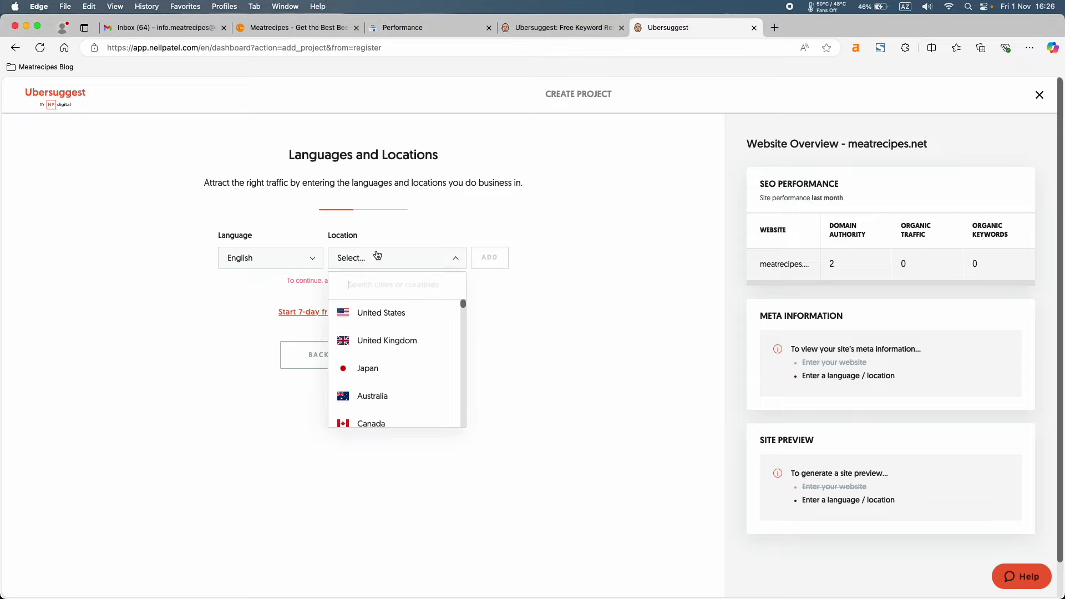
{"action": "left_click", "coordinate": [376, 312]}
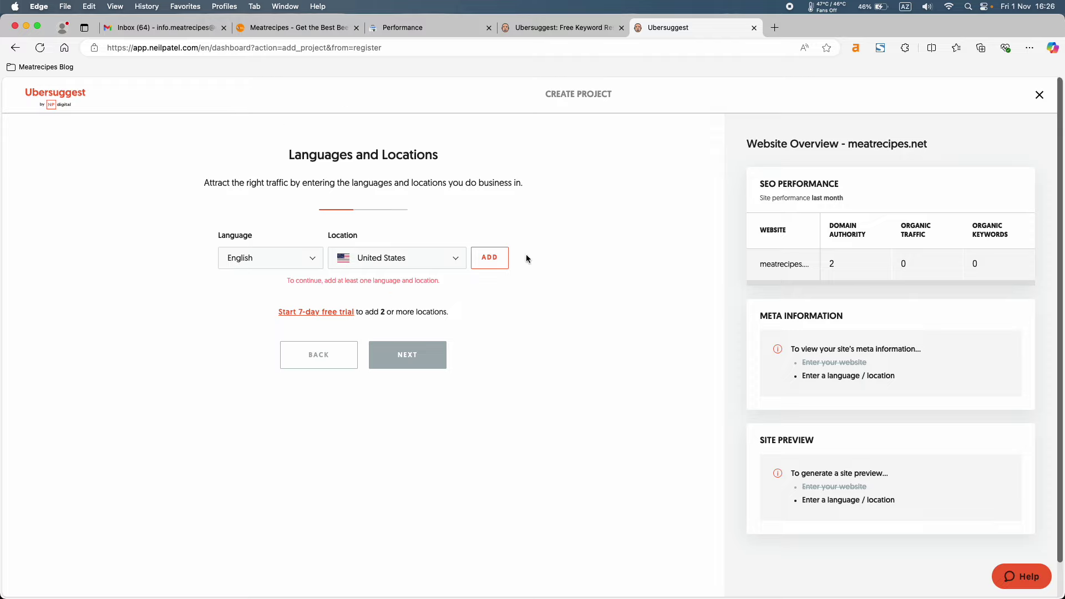
{"action": "left_click", "coordinate": [495, 263]}
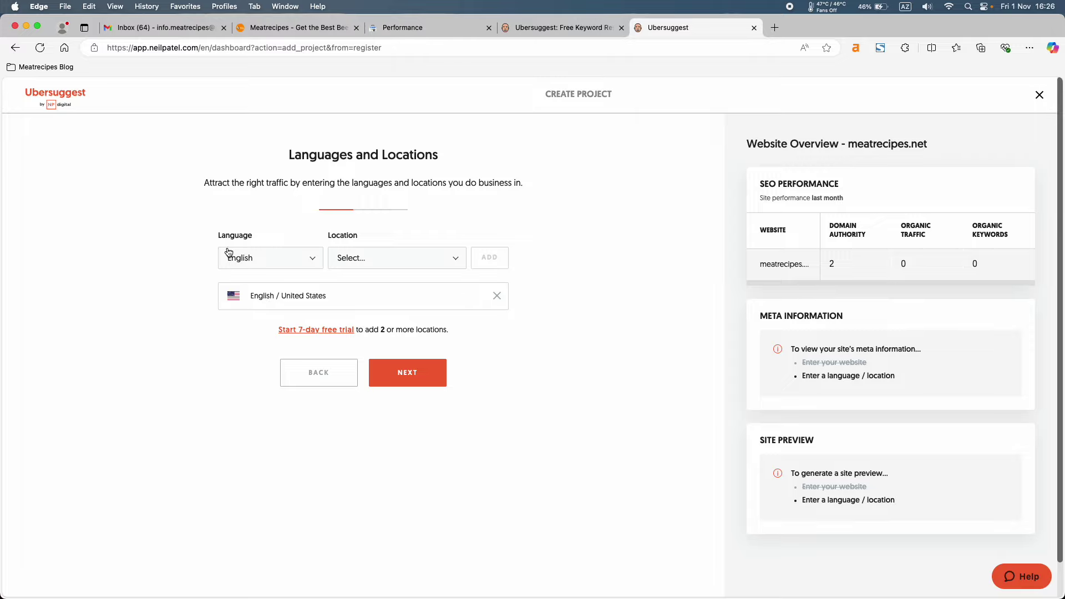
Step: Try to add English / United Kingdom as a second location, and dismiss the upgrade offer
{"action": "left_click", "coordinate": [354, 258]}
{"action": "left_click", "coordinate": [391, 340]}
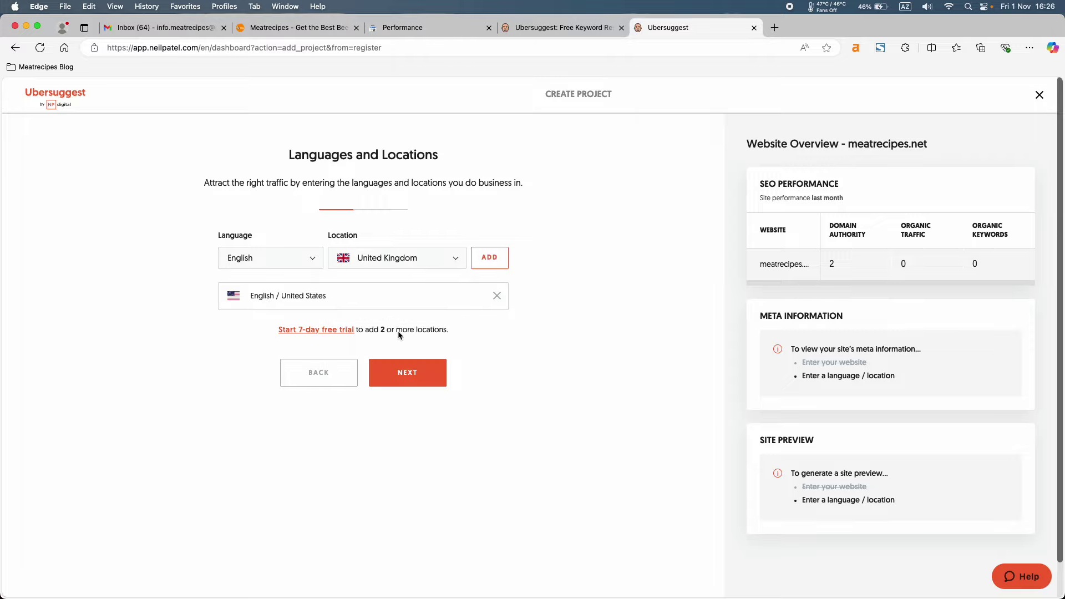
{"action": "left_click", "coordinate": [493, 256]}
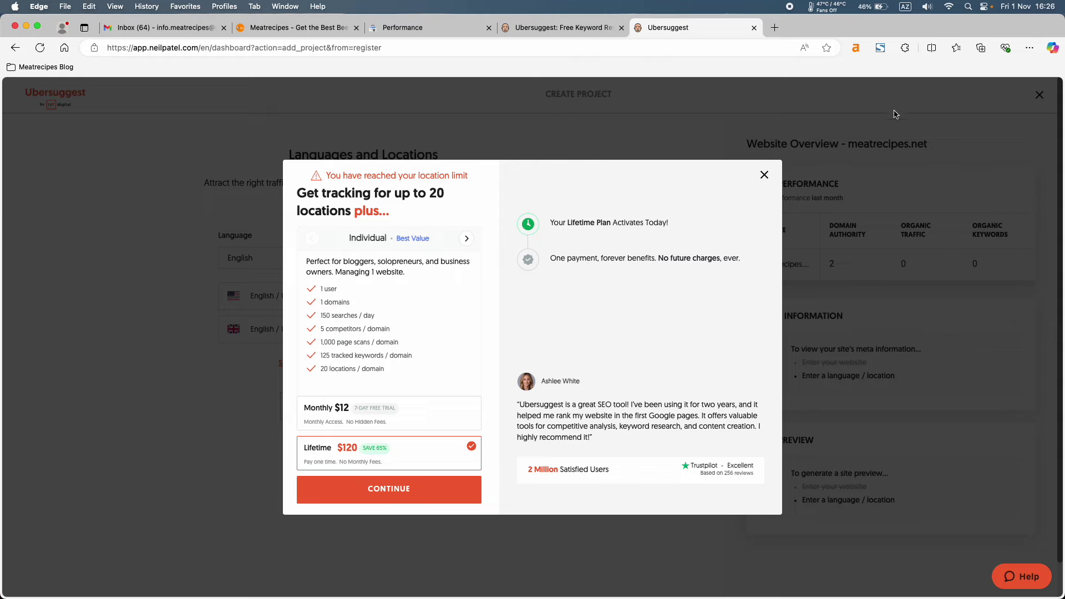
{"action": "left_click", "coordinate": [763, 174]}
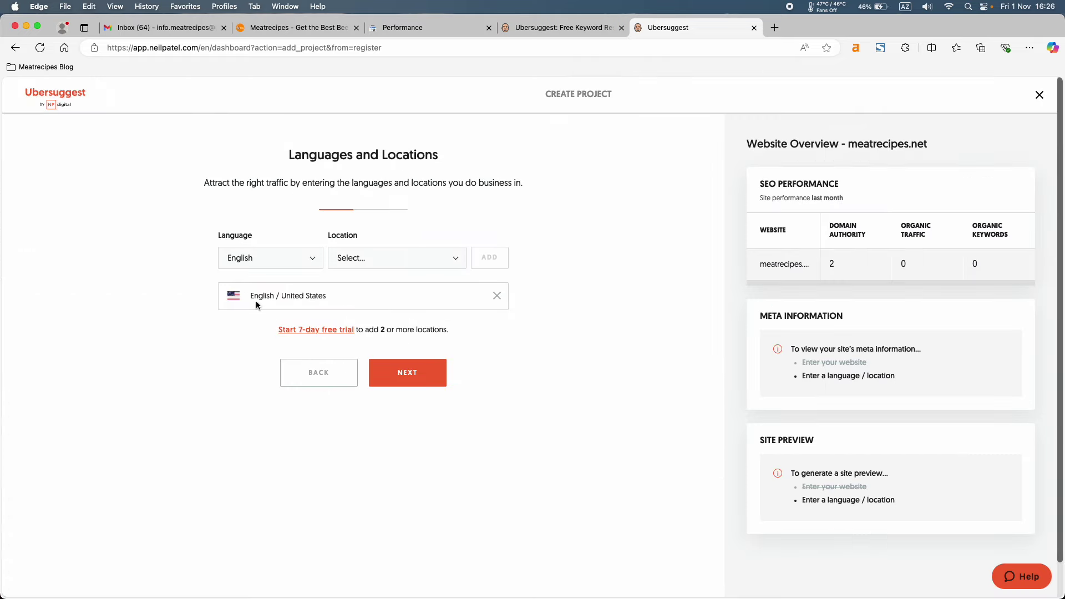
Step: Continue to Keyword Rank Tracking and browse the list of keywords the site currently ranks for
{"action": "left_click", "coordinate": [408, 373]}
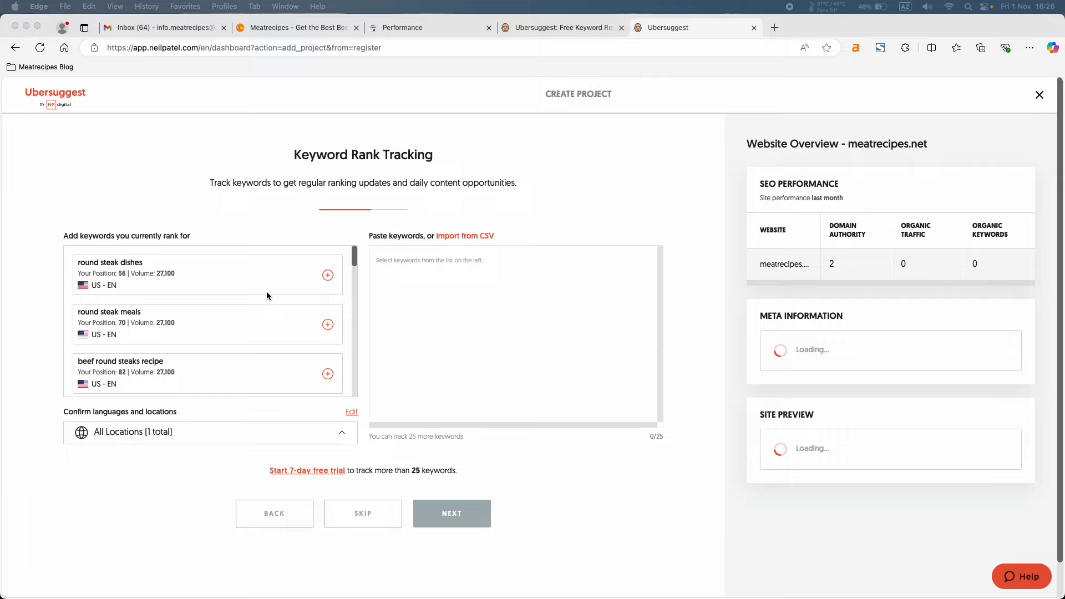
{"action": "scroll", "coordinate": [267, 295], "scroll_direction": "down", "scroll_amount": 3}
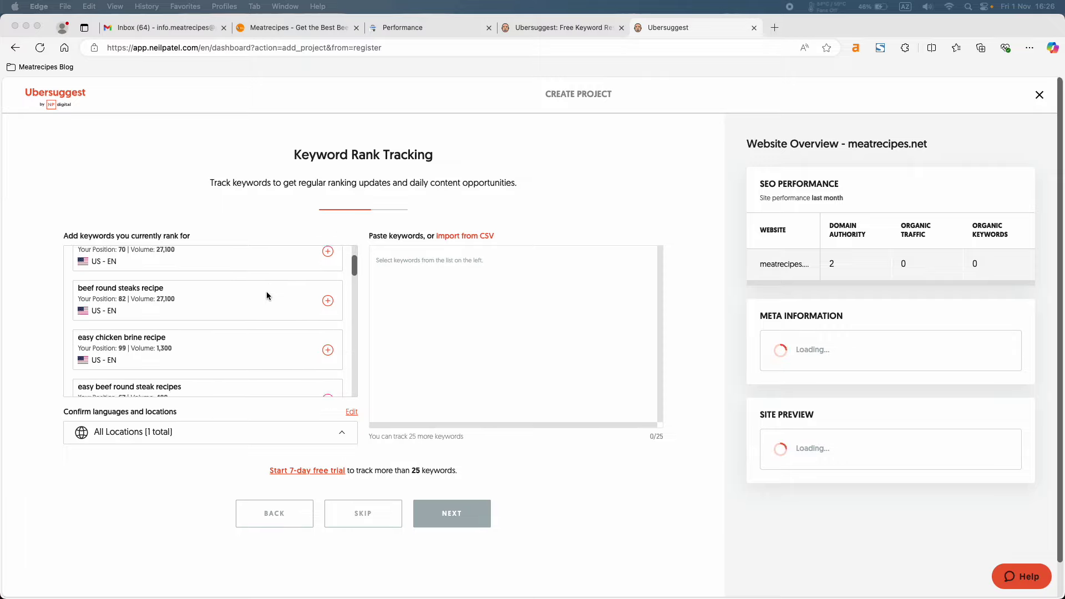
{"action": "scroll", "coordinate": [266, 295], "scroll_direction": "down", "scroll_amount": 15}
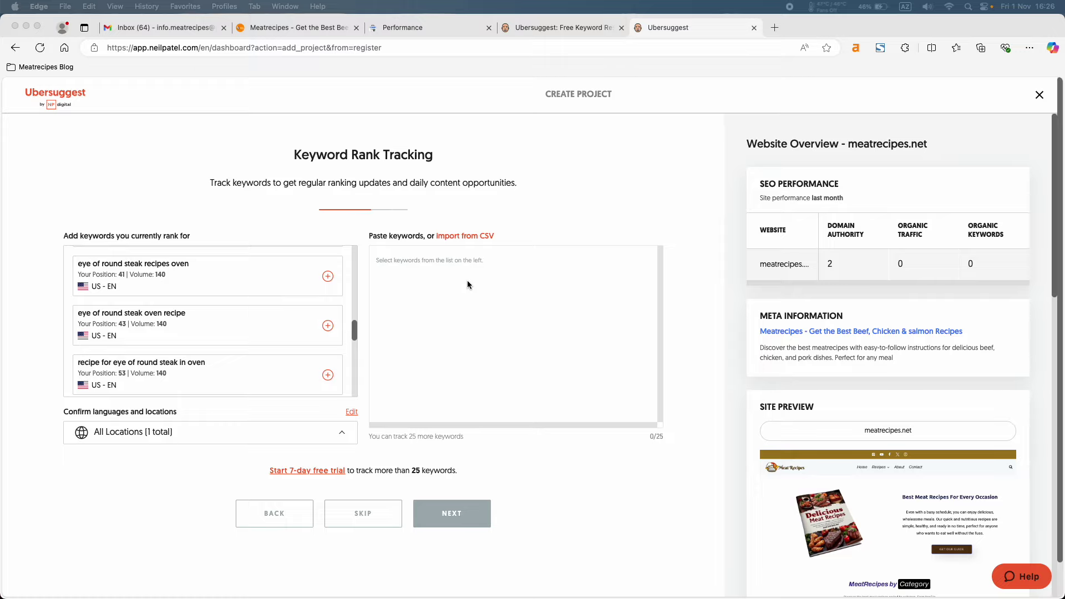
{"action": "scroll", "coordinate": [245, 326], "scroll_direction": "up", "scroll_amount": 10}
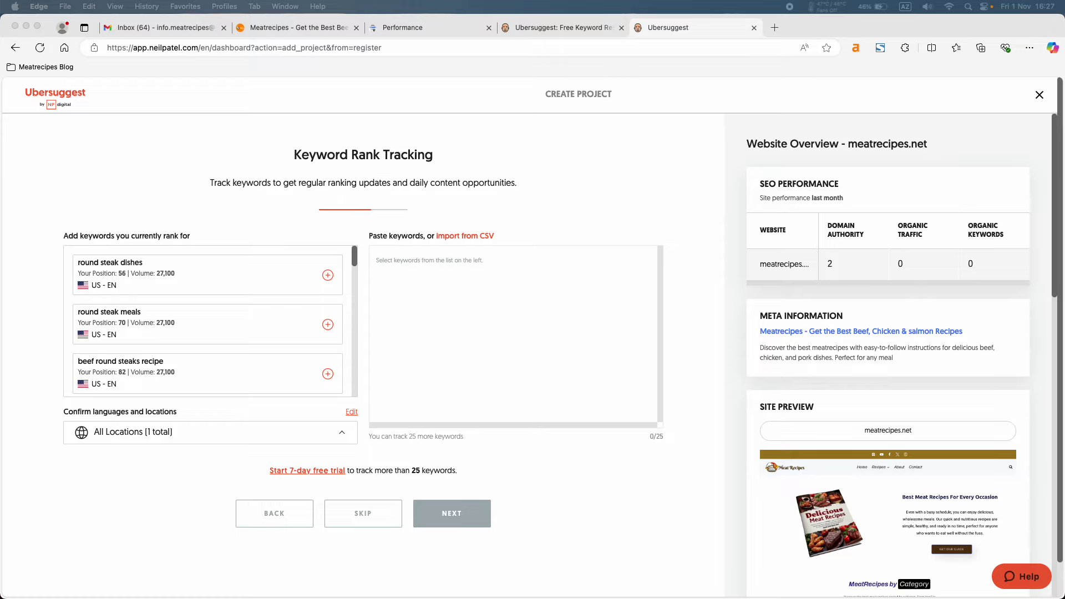
{"action": "scroll", "coordinate": [204, 313], "scroll_direction": "down", "scroll_amount": 10}
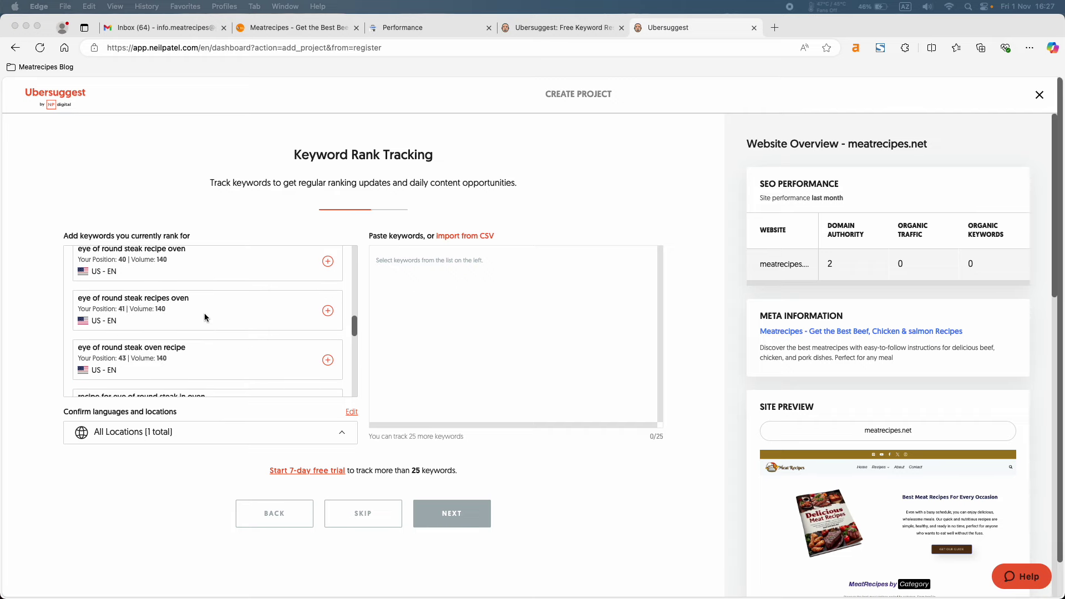
{"action": "scroll", "coordinate": [205, 318], "scroll_direction": "up", "scroll_amount": 10}
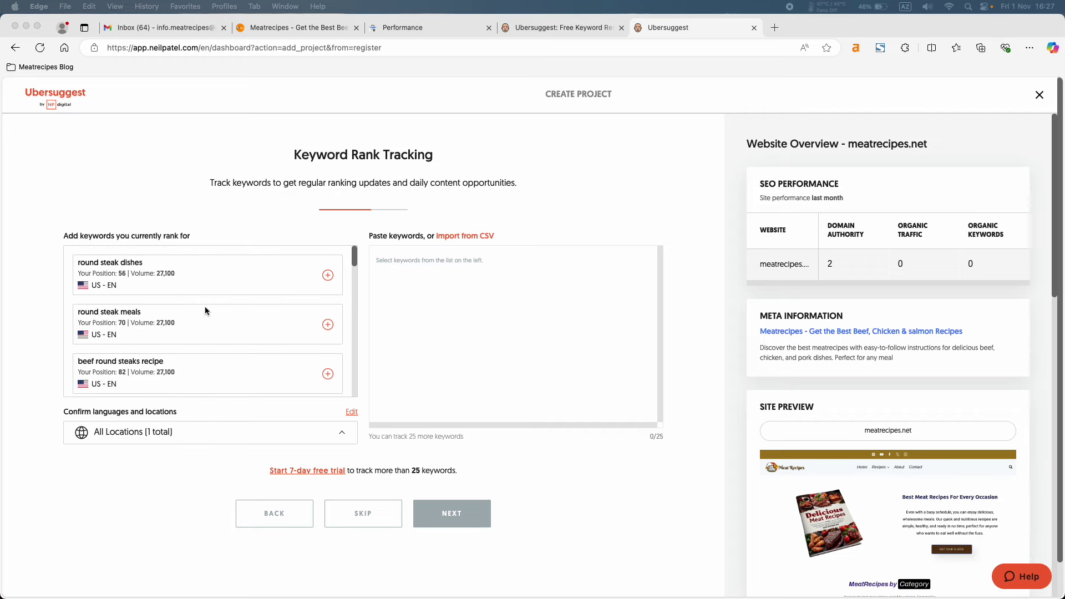
Step: Reach the Google Sheets home page through the bookmarked Keyword Mapping Template and open the Keyword Reseach spreadsheet
{"action": "left_click", "coordinate": [573, 30]}
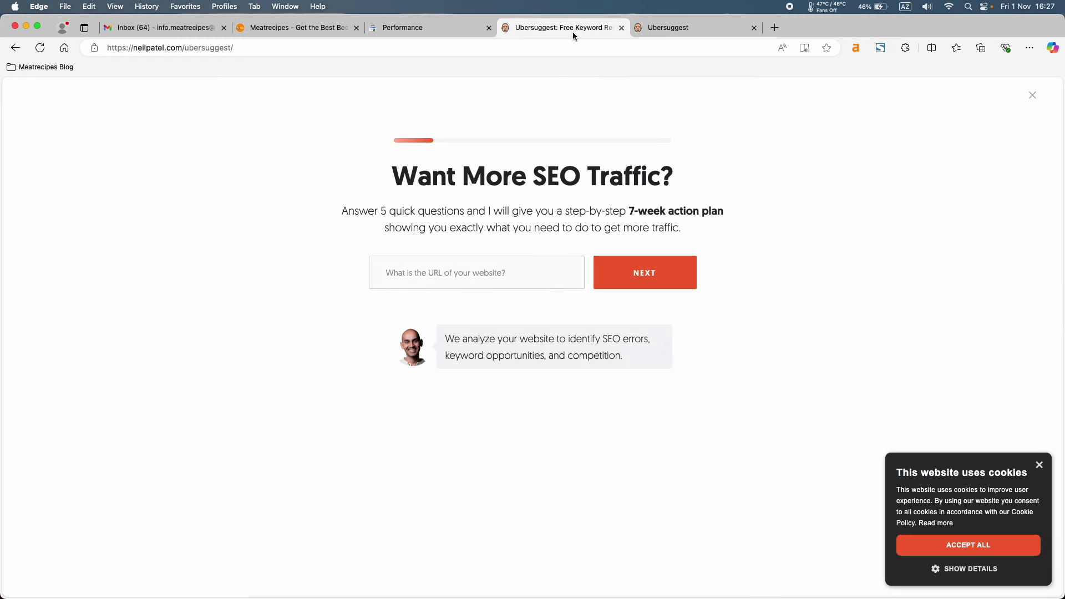
{"action": "left_click", "coordinate": [26, 67]}
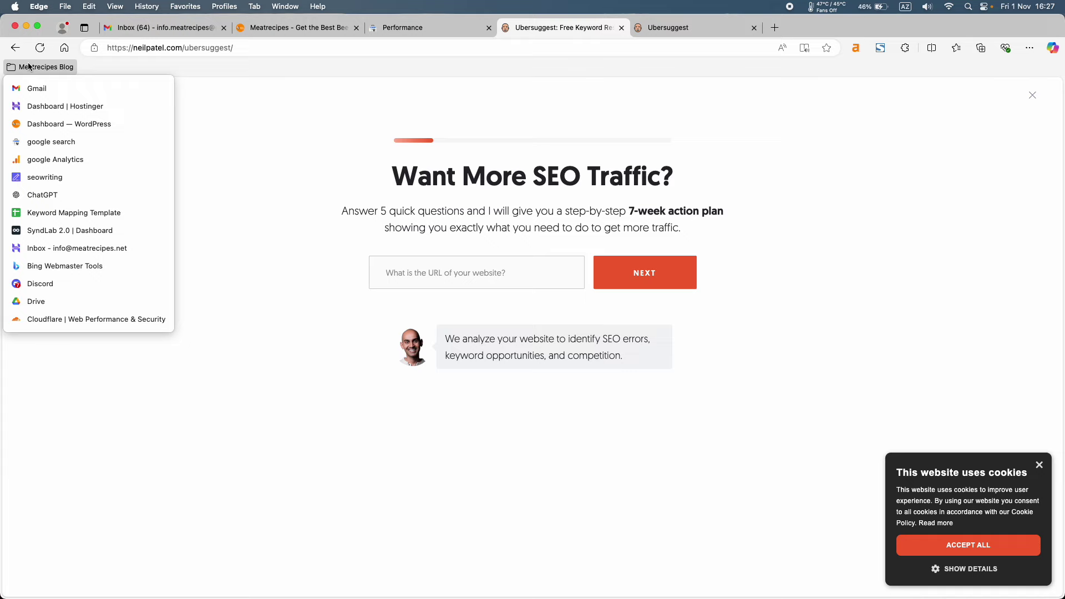
{"action": "left_click", "coordinate": [66, 215]}
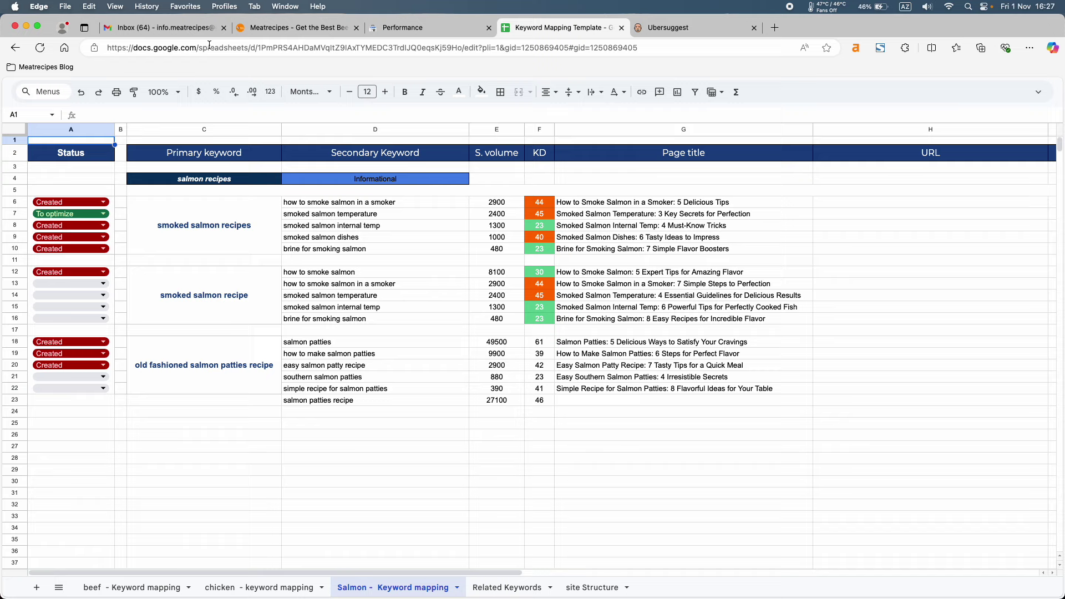
{"action": "left_click_drag", "start_coordinate": [245, 47], "coordinate": [314, 139]}
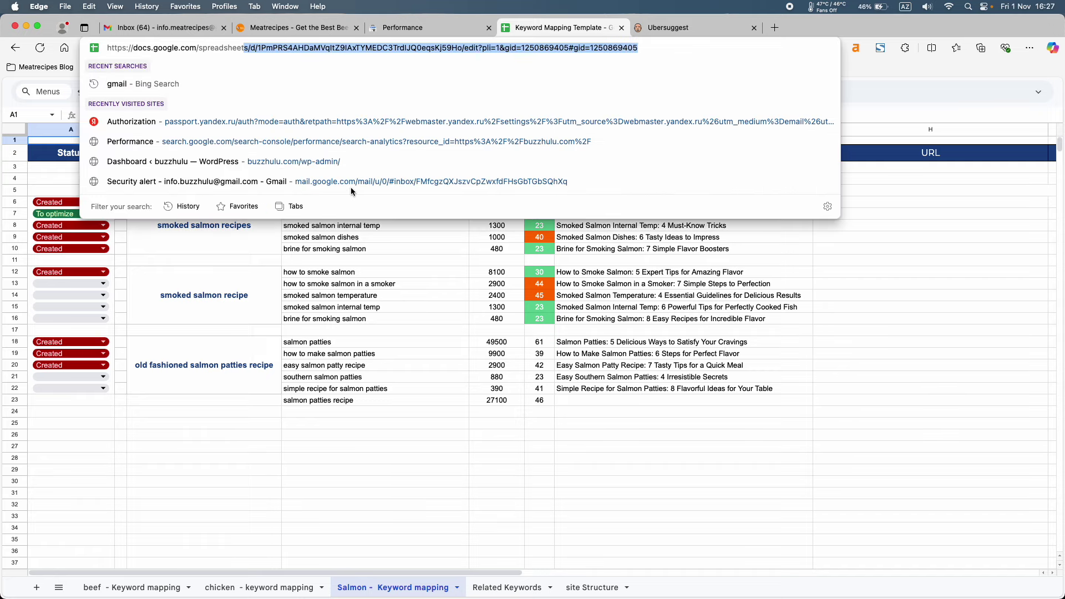
{"action": "key", "text": "BackSpace"}
{"action": "key", "text": "Return"}
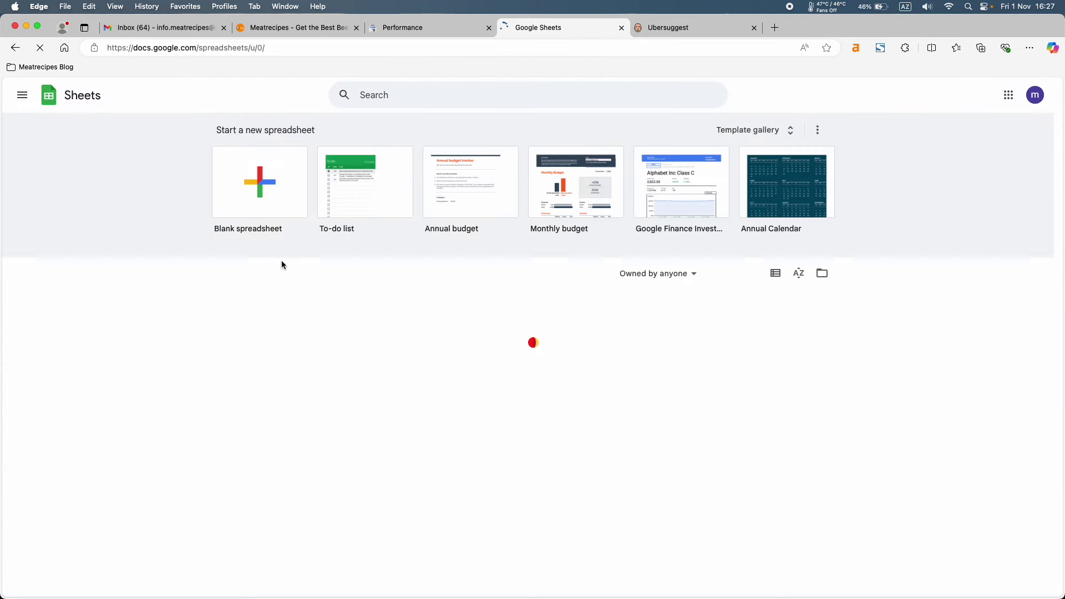
{"action": "left_click", "coordinate": [410, 353]}
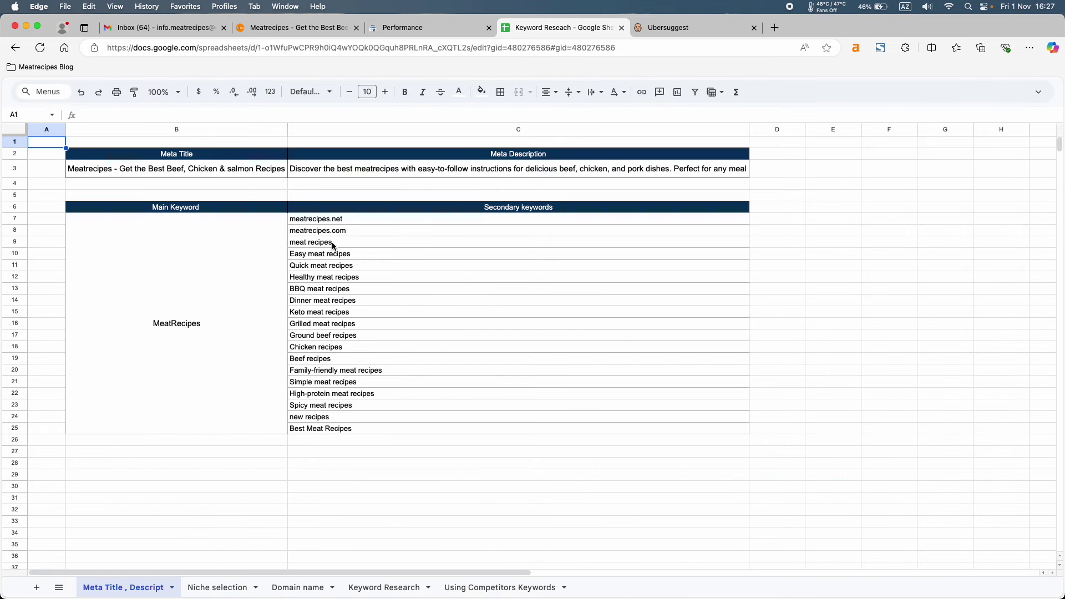
Step: Copy the secondary keywords from meat recipes to Best Meat Recipes (C9:C25), and view the Using Competitors Keywords sheet
{"action": "left_click_drag", "start_coordinate": [332, 246], "coordinate": [342, 431]}
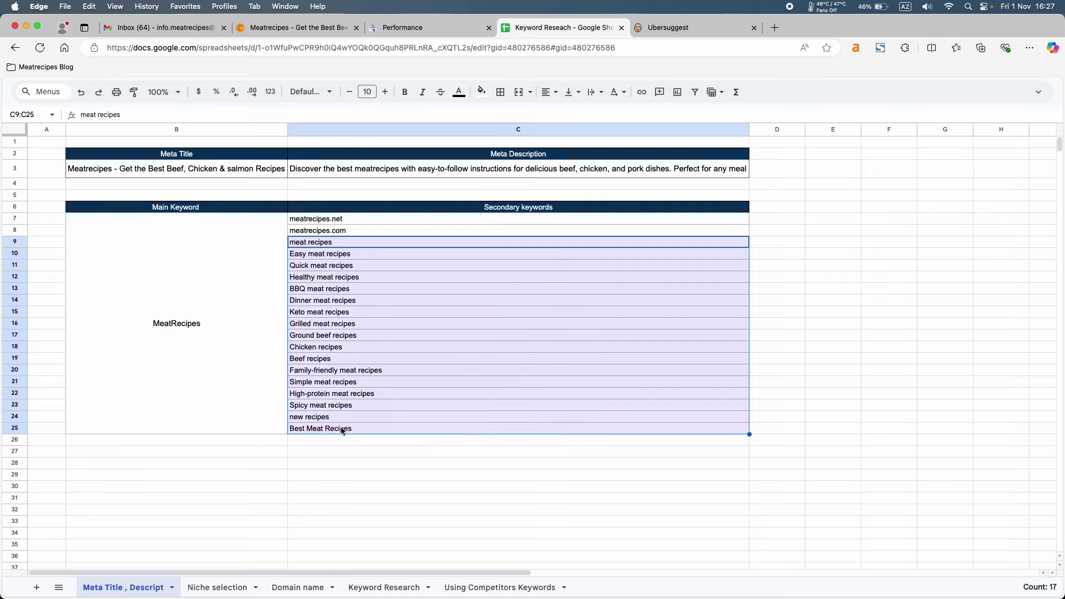
{"action": "right_click", "coordinate": [318, 294]}
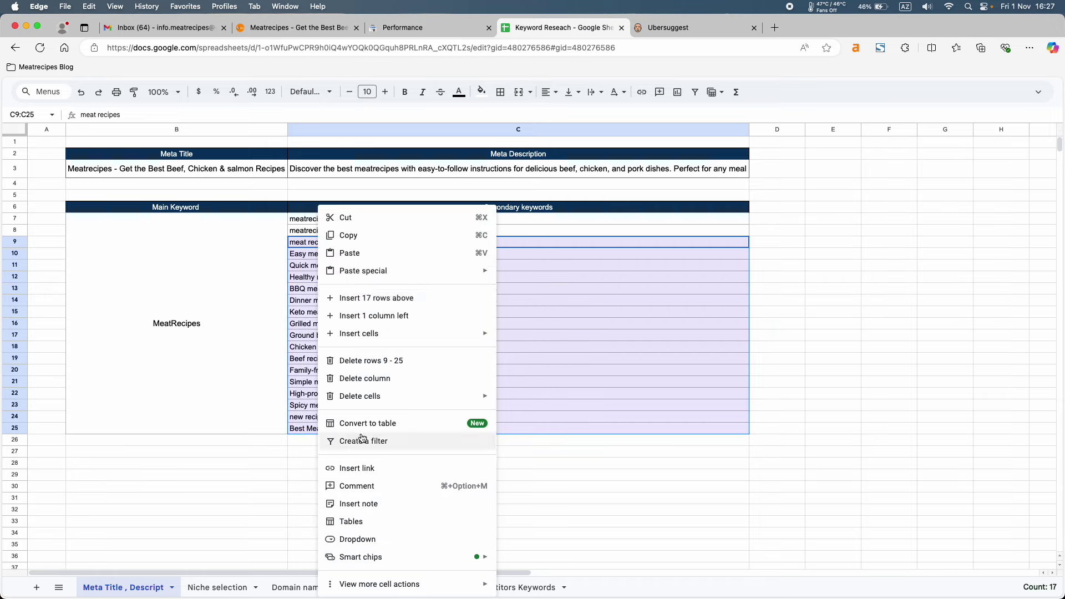
{"action": "left_click", "coordinate": [347, 238]}
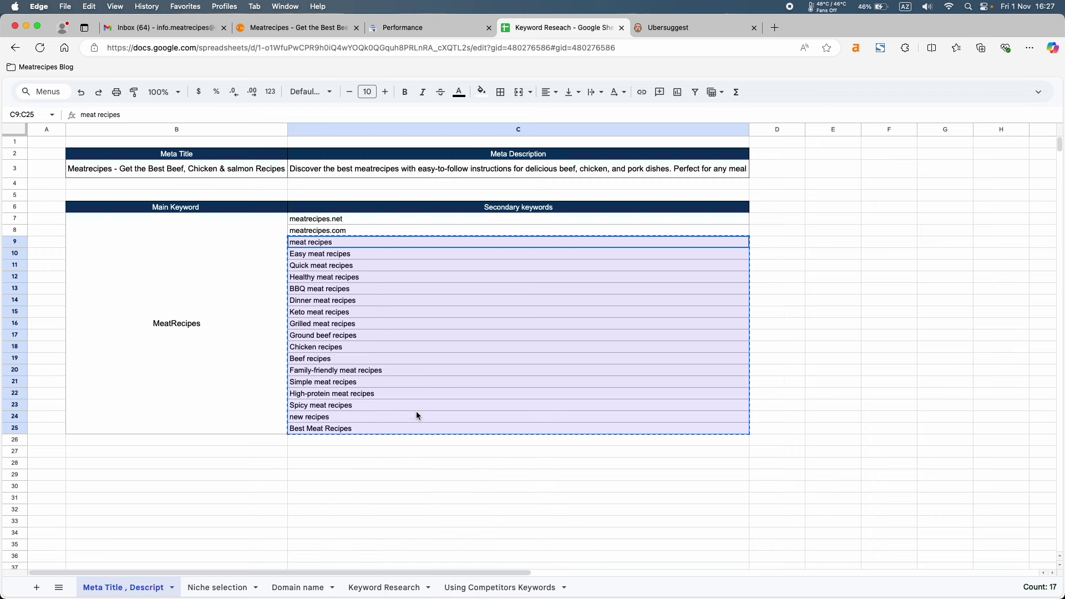
{"action": "left_click", "coordinate": [511, 586]}
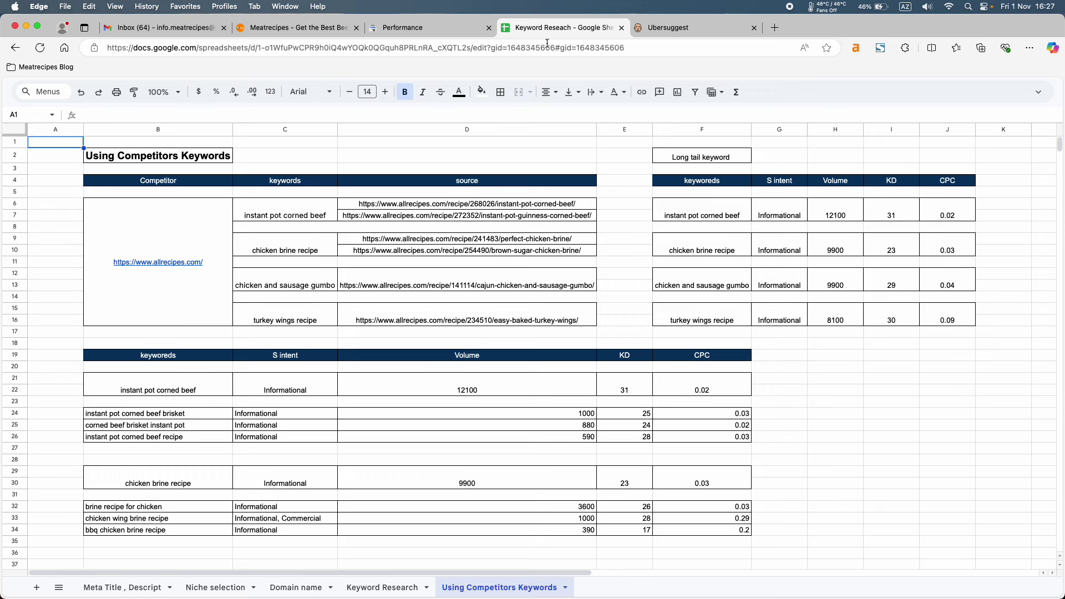
Step: Paste the copied keywords into Ubersuggest's tracked keyword list, and add round steak dishes from the currently ranked keywords
{"action": "left_click", "coordinate": [671, 28]}
{"action": "left_click", "coordinate": [475, 255]}
{"action": "type", "text": "meat recipes easy meat recipes quick meat recipes healthy meat recipes bbq meat recipes dinner meat recipes keto meat recipes grilled meat recipes ground beef recipes chicken recipes beef recipes family-friendly meat recipes simple meat recipes high-protein meat recipes spicy meat recipes new recipes best meat recipes"}
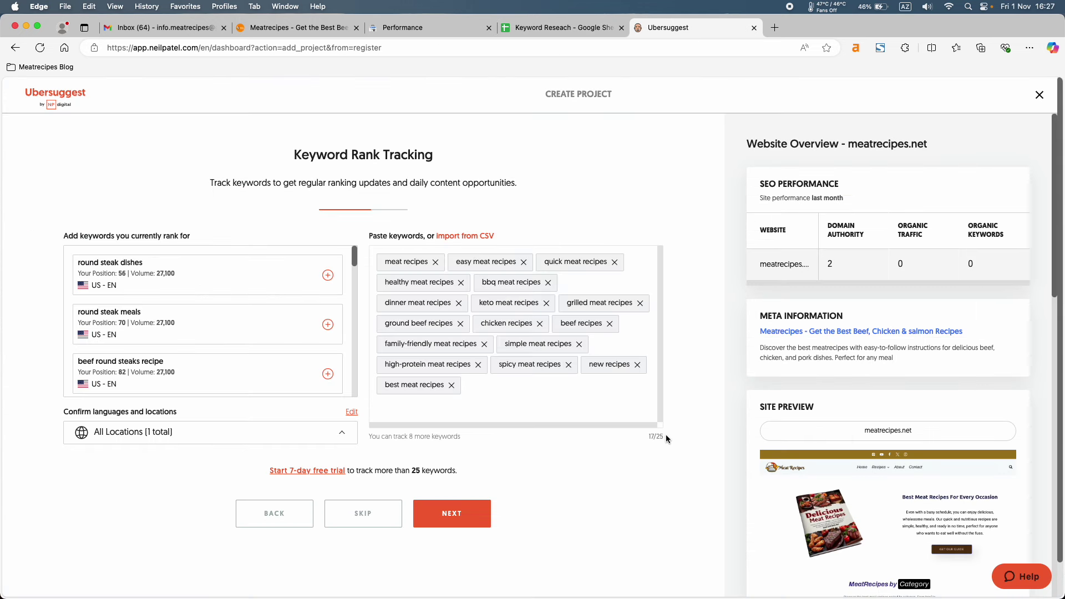
{"action": "left_click_drag", "start_coordinate": [665, 435], "coordinate": [649, 437]}
{"action": "left_click", "coordinate": [329, 278]}
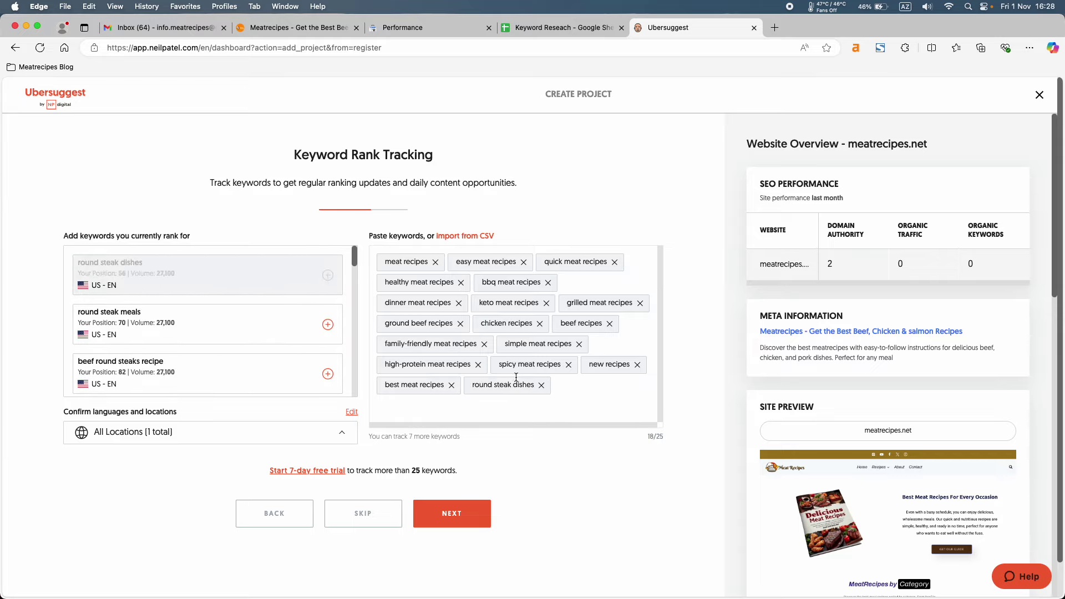
{"action": "scroll", "coordinate": [211, 322], "scroll_direction": "down", "scroll_amount": 1}
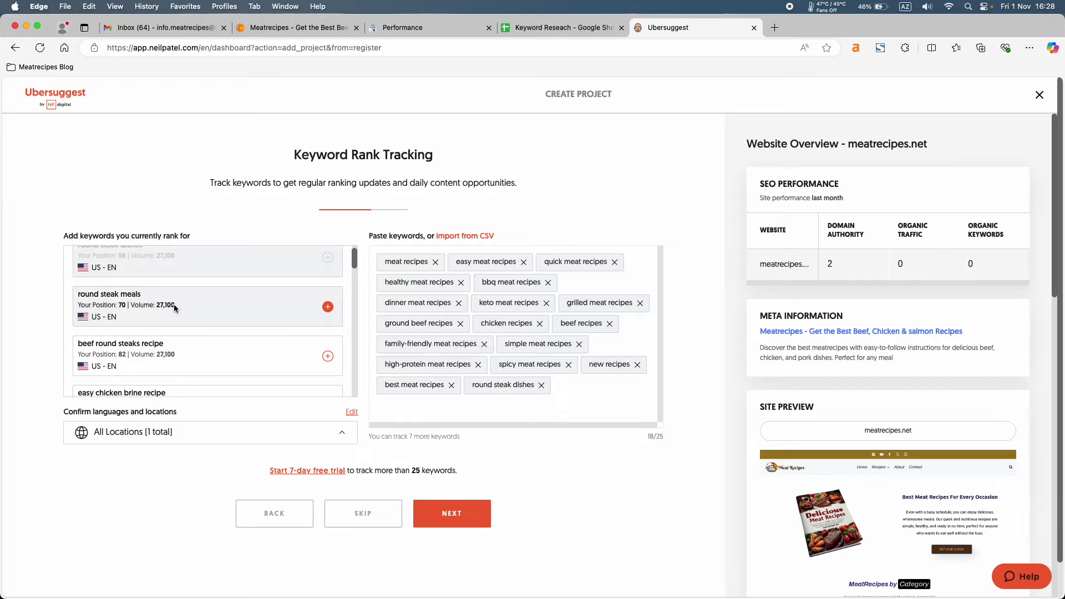
Step: Add round steak meals, beef round steaks recipe and easy chicken brine recipe from the currently ranked keywords to the tracked list
{"action": "left_click", "coordinate": [328, 307]}
{"action": "left_click", "coordinate": [328, 355]}
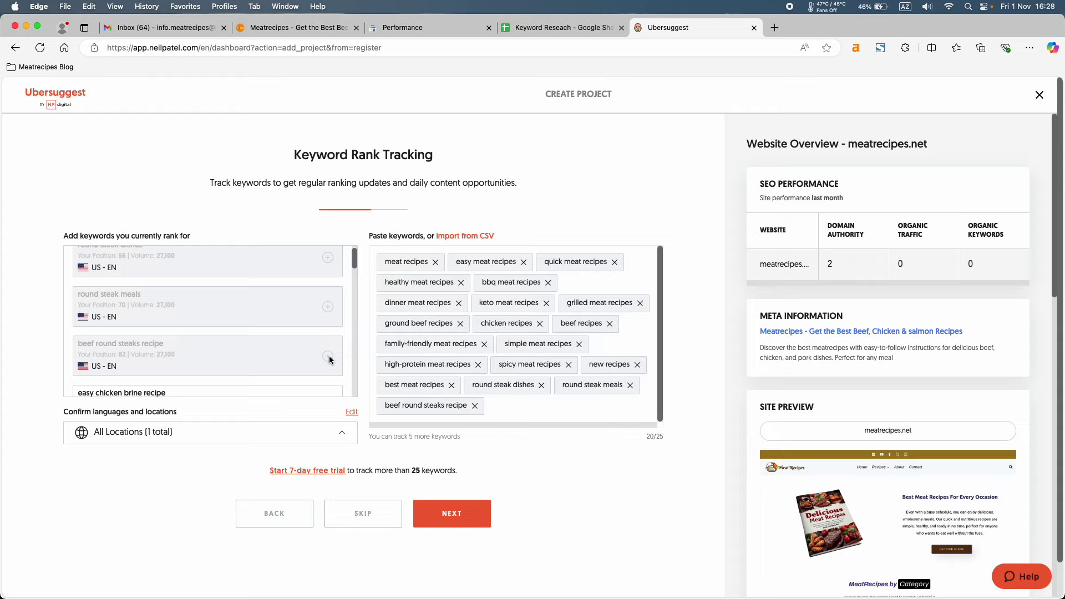
{"action": "scroll", "coordinate": [329, 359], "scroll_direction": "down", "scroll_amount": 3}
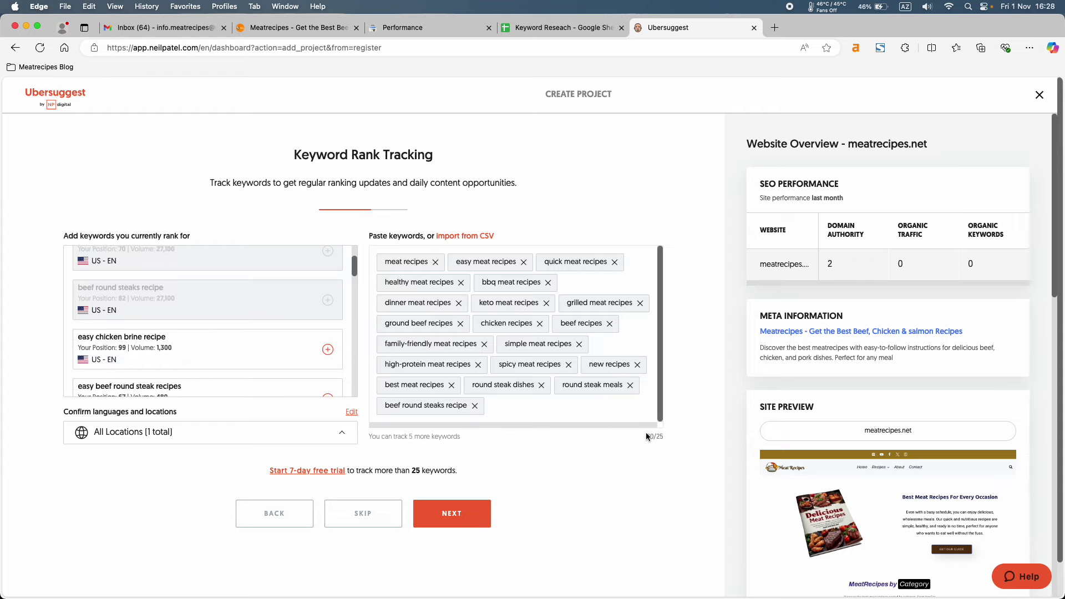
{"action": "scroll", "coordinate": [328, 316], "scroll_direction": "down", "scroll_amount": 3}
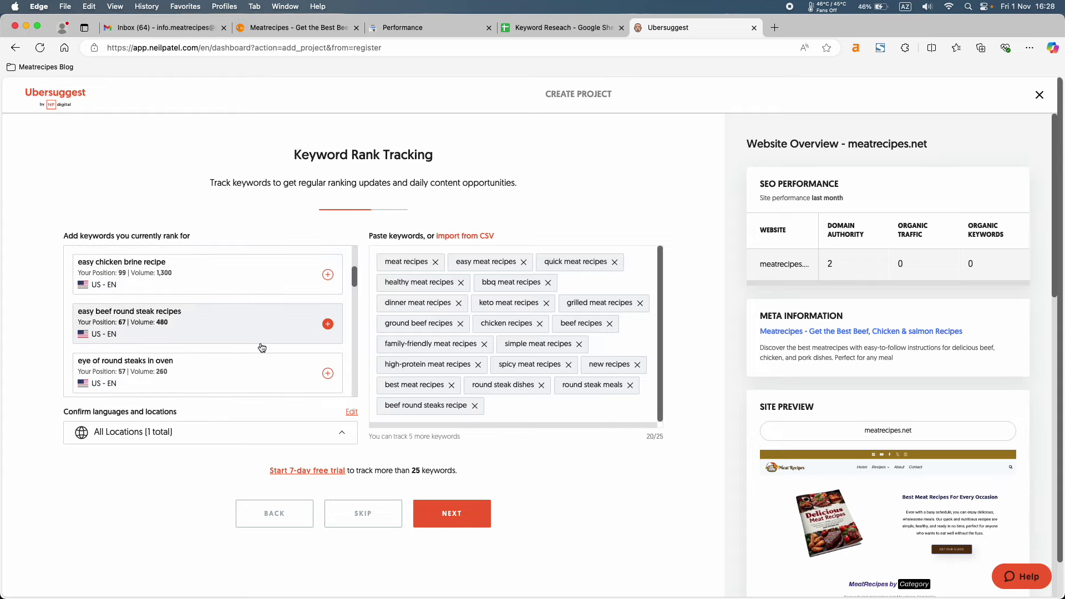
{"action": "left_click", "coordinate": [327, 275]}
Step: Add easy beef round steak recipes, eye of round steaks in oven, beef eye round steak in oven and smoked salmon cooked temp to the tracked keywords
{"action": "scroll", "coordinate": [329, 277], "scroll_direction": "down", "scroll_amount": 2}
{"action": "scroll", "coordinate": [329, 278], "scroll_direction": "down", "scroll_amount": 6}
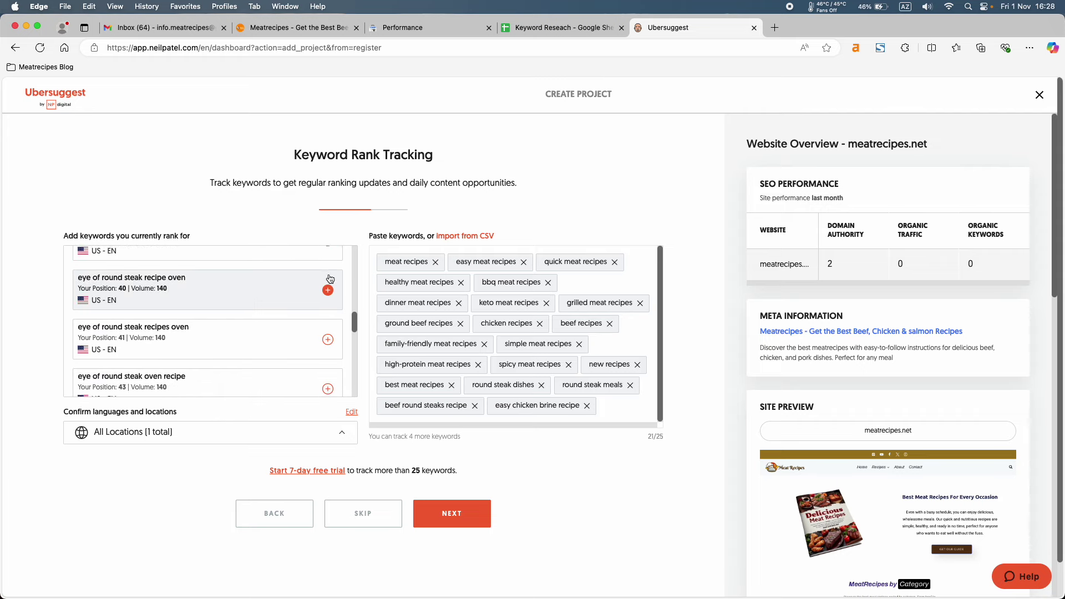
{"action": "scroll", "coordinate": [330, 279], "scroll_direction": "down", "scroll_amount": 6}
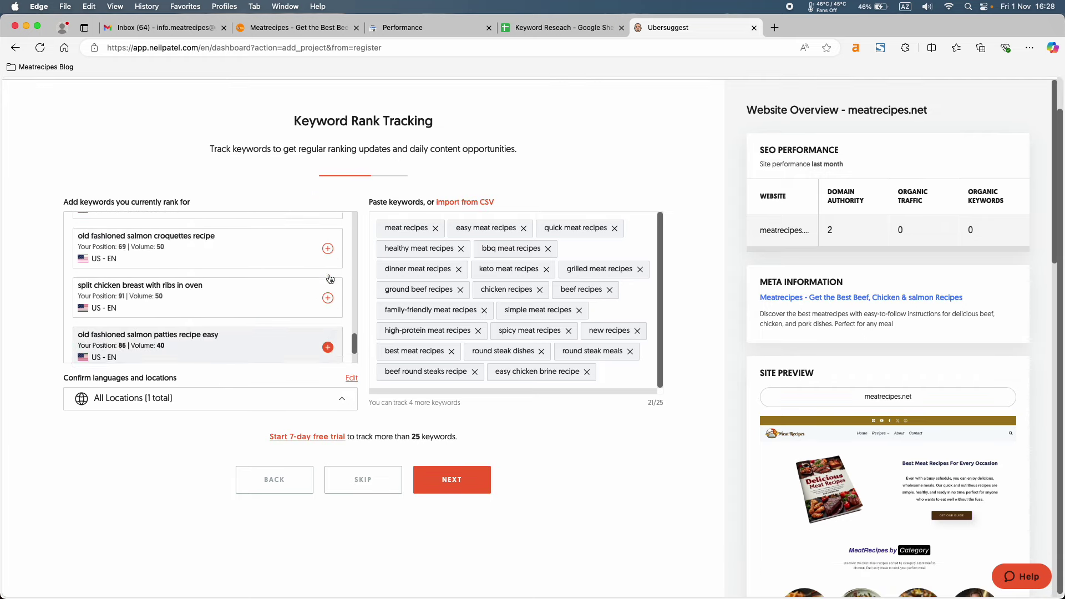
{"action": "scroll", "coordinate": [330, 278], "scroll_direction": "down", "scroll_amount": 1}
{"action": "left_click", "coordinate": [328, 289]}
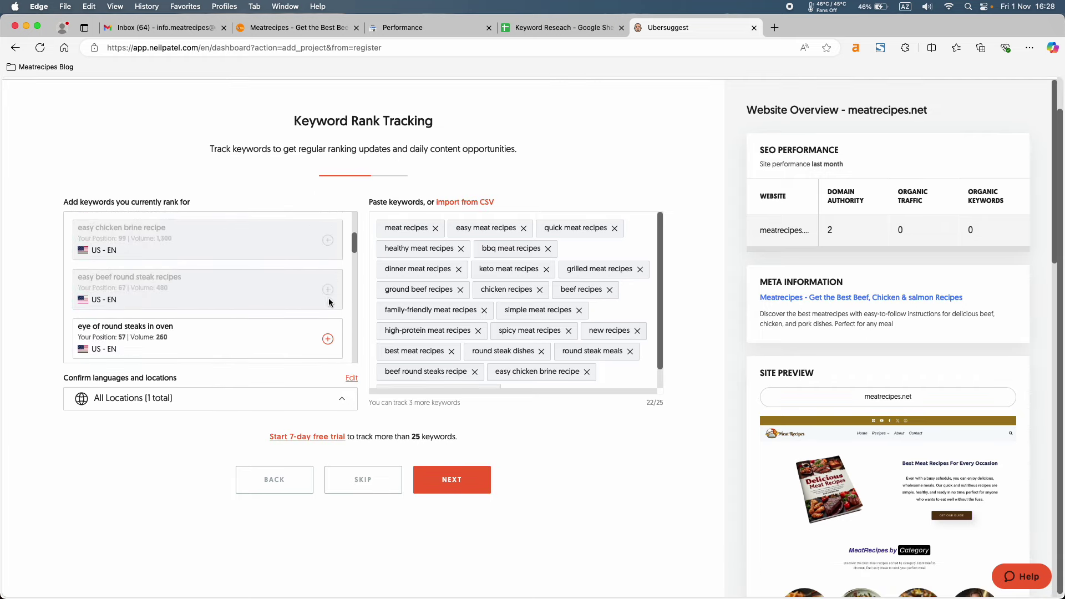
{"action": "left_click", "coordinate": [328, 339]}
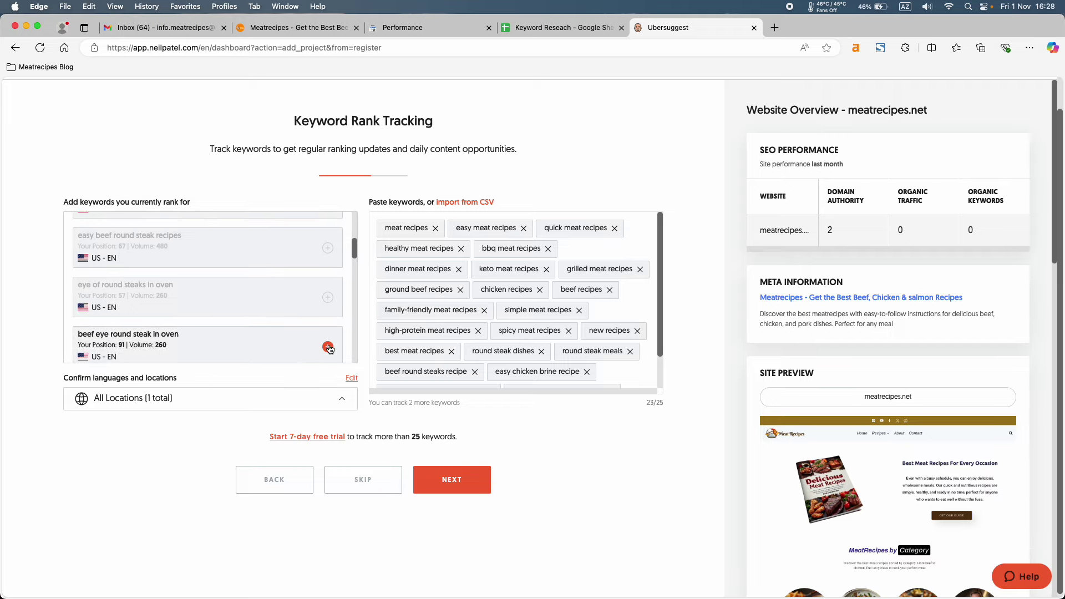
{"action": "left_click", "coordinate": [327, 342]}
{"action": "left_click", "coordinate": [328, 342]}
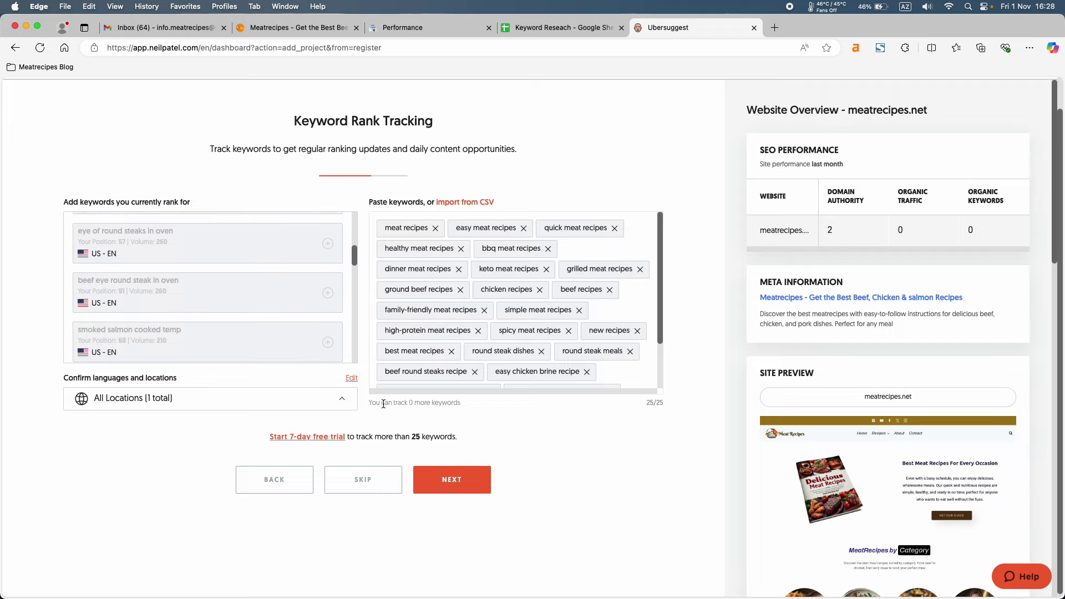
Step: Check the remaining keyword allowance and continue to the Competitive Analysis stage of the project setup
{"action": "left_click_drag", "start_coordinate": [383, 403], "coordinate": [467, 402]}
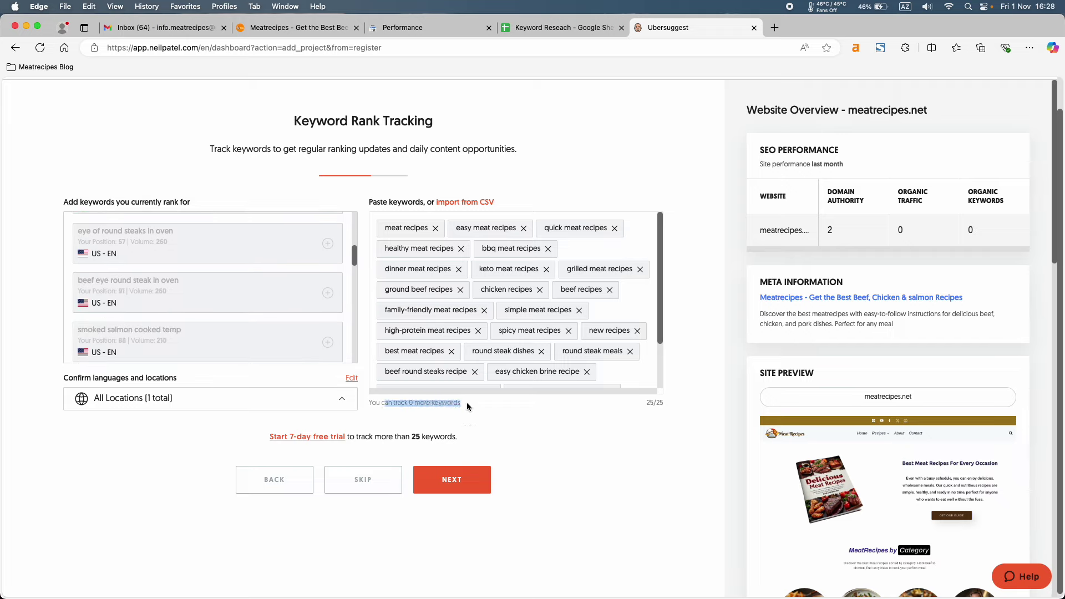
{"action": "left_click", "coordinate": [406, 404]}
{"action": "triple_click", "coordinate": [403, 407]}
{"action": "left_click", "coordinate": [458, 485]}
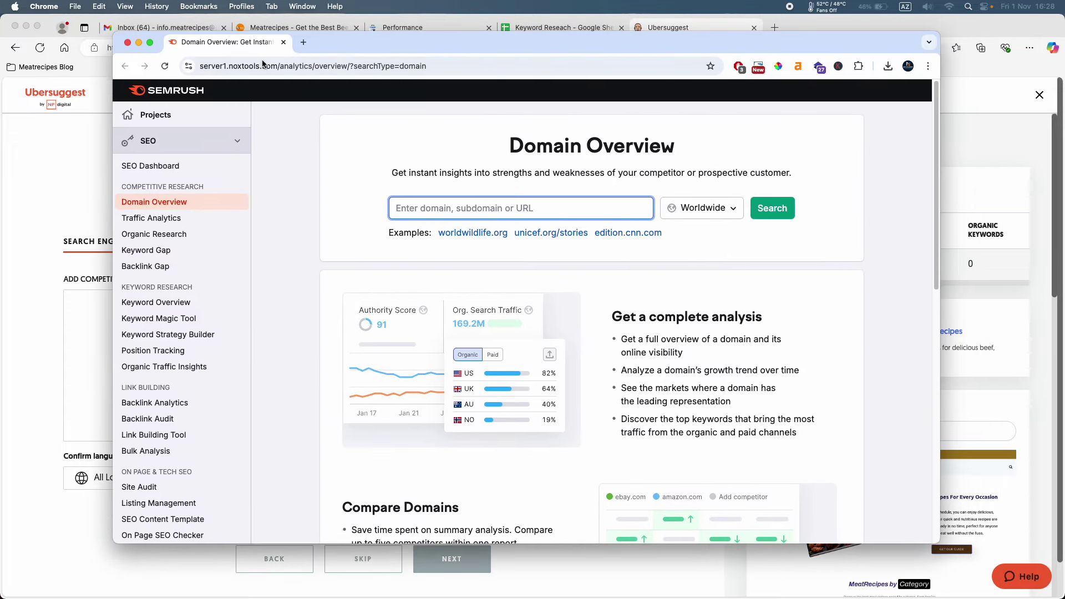
{"action": "left_click", "coordinate": [149, 44]}
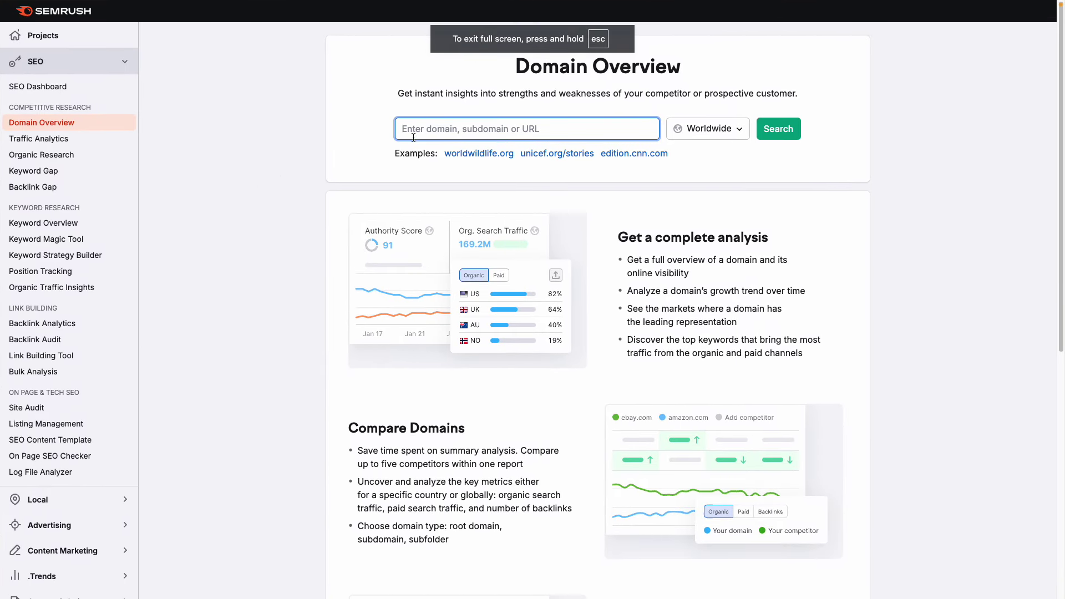
{"action": "key", "text": "ctrl+Left"}
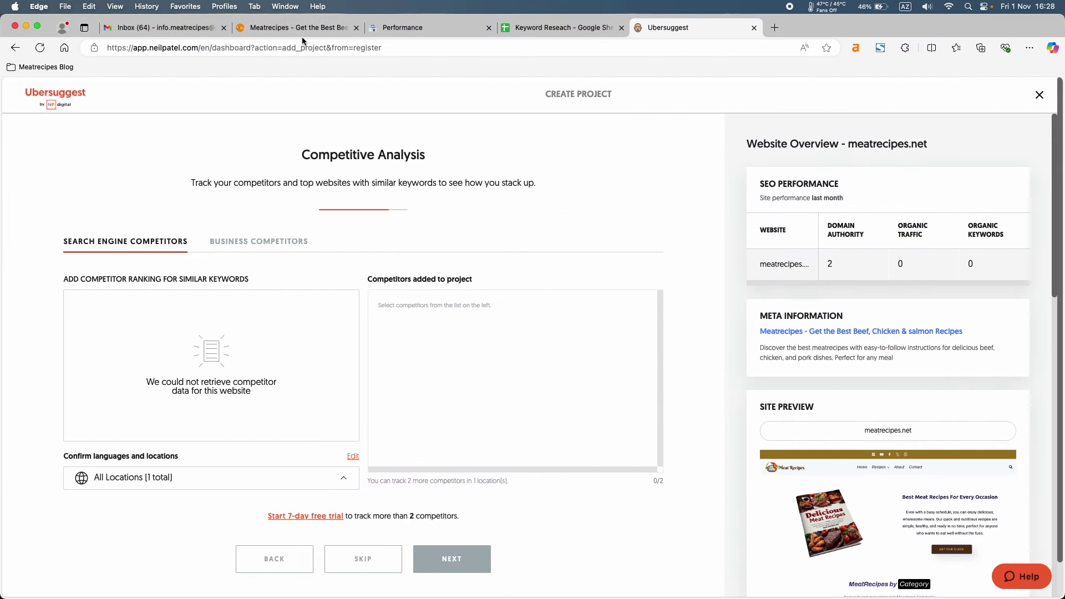
{"action": "left_click", "coordinate": [305, 28]}
{"action": "left_click_drag", "start_coordinate": [223, 50], "coordinate": [135, 49]}
{"action": "key", "text": "ctrl+c"}
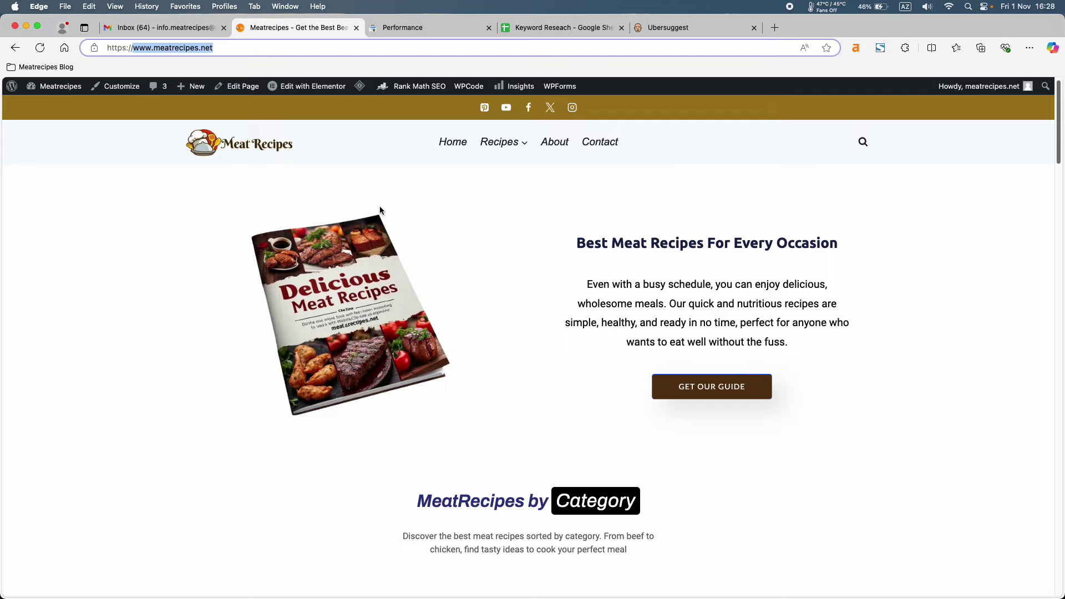
{"action": "key", "text": "ctrl+Right"}
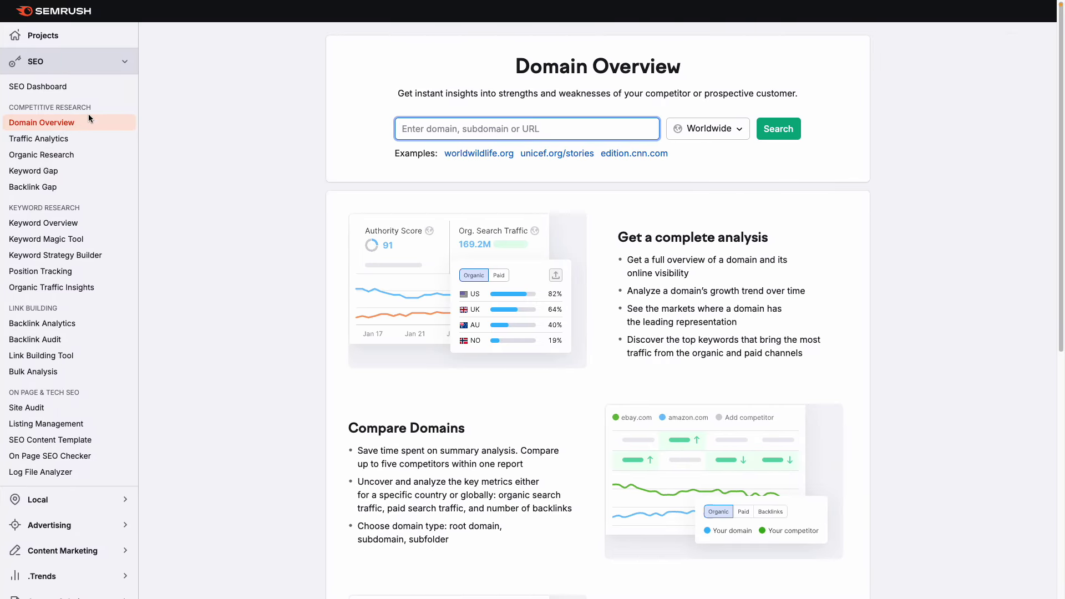
{"action": "key", "text": "ctrl+v"}
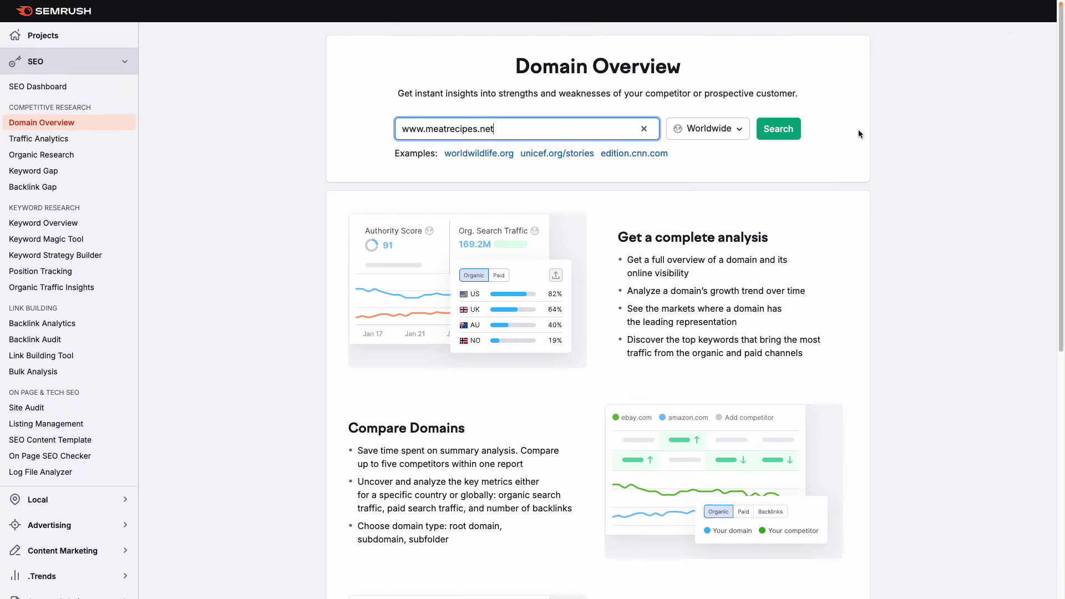
{"action": "left_click", "coordinate": [782, 131]}
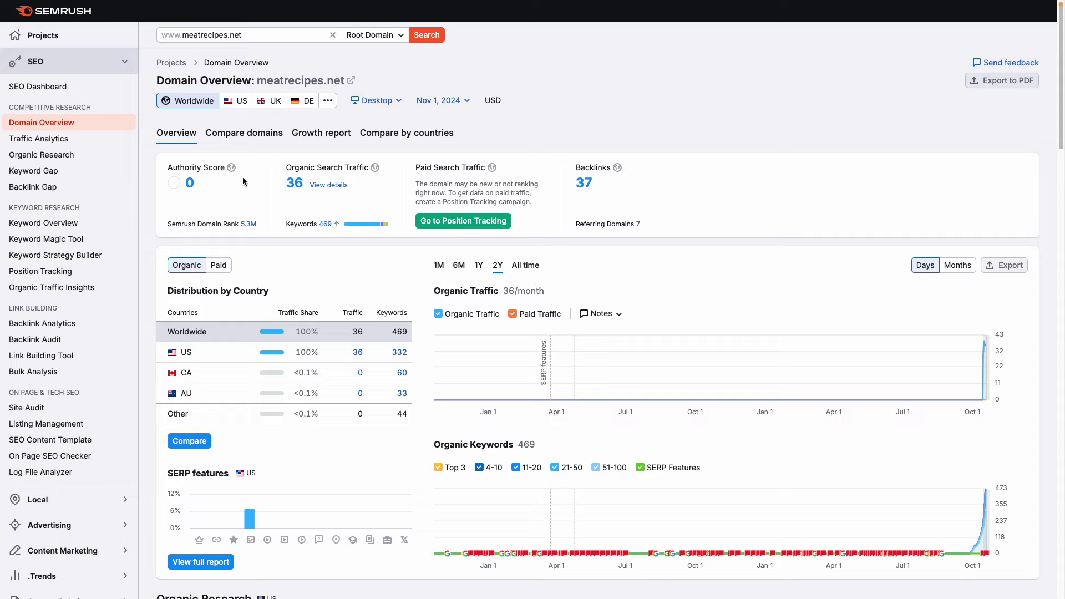
{"action": "scroll", "coordinate": [419, 180], "scroll_direction": "down", "scroll_amount": 1}
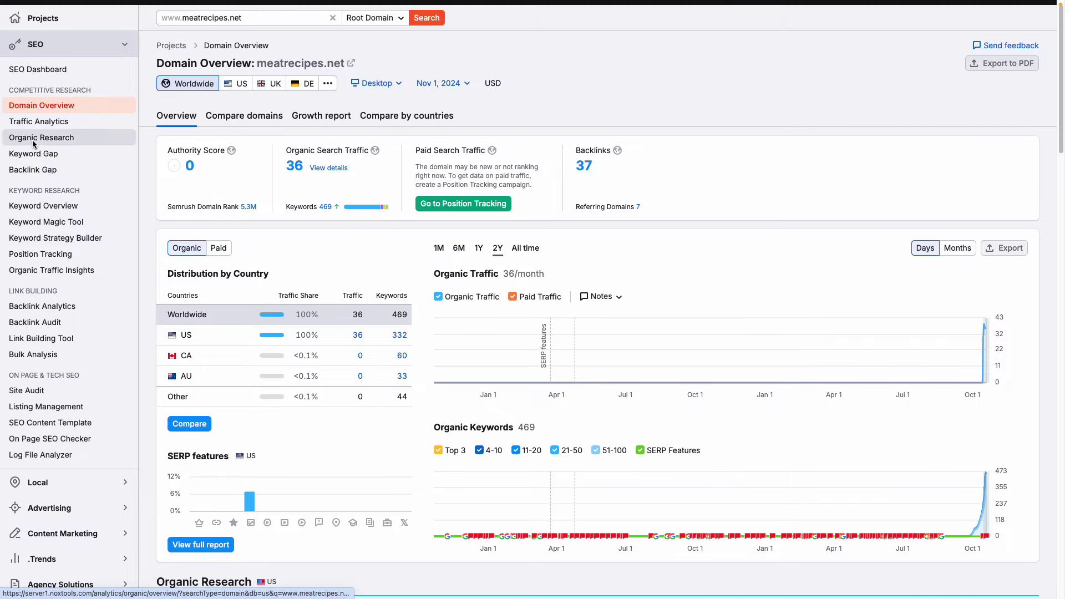
Step: Review the Organic Research report for meatrecipes.net and open the full list of its organic competitors
{"action": "left_click", "coordinate": [33, 142]}
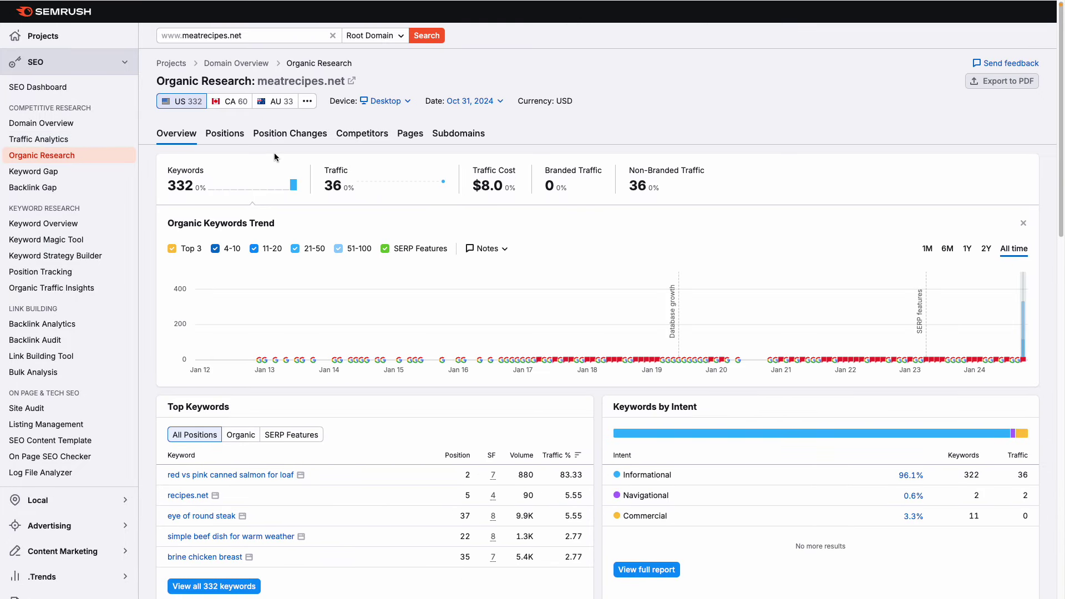
{"action": "scroll", "coordinate": [274, 152], "scroll_direction": "down", "scroll_amount": 7}
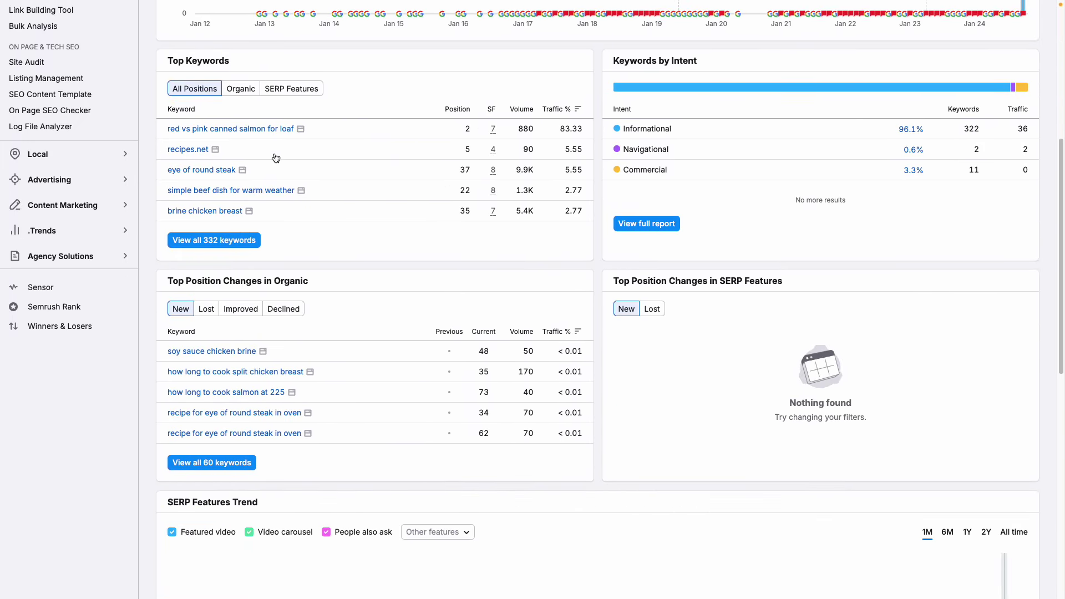
{"action": "scroll", "coordinate": [274, 152], "scroll_direction": "down", "scroll_amount": 15}
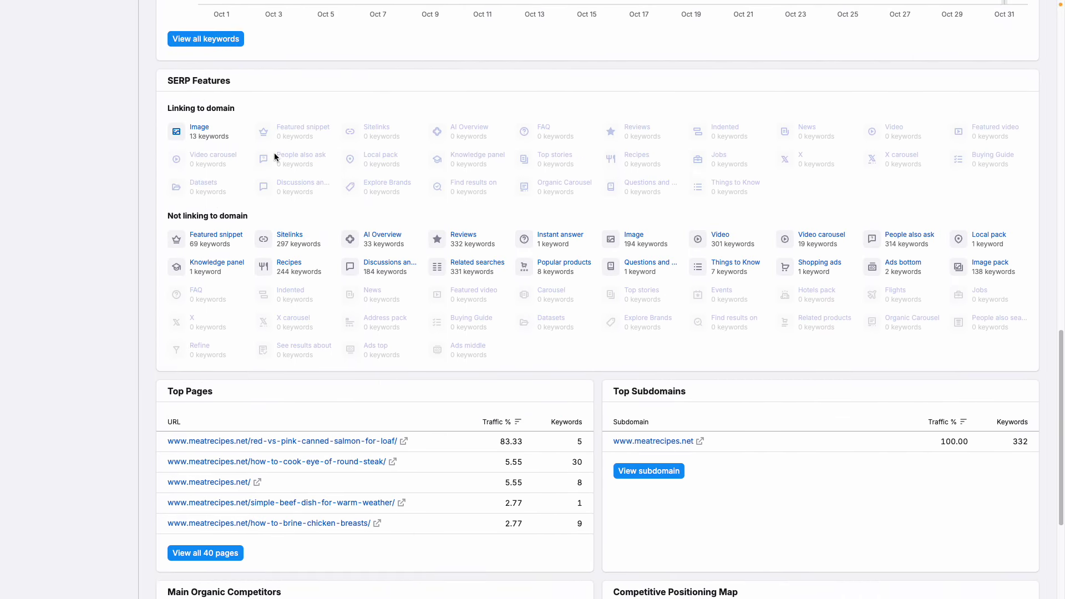
{"action": "mouse_move", "coordinate": [228, 379]}
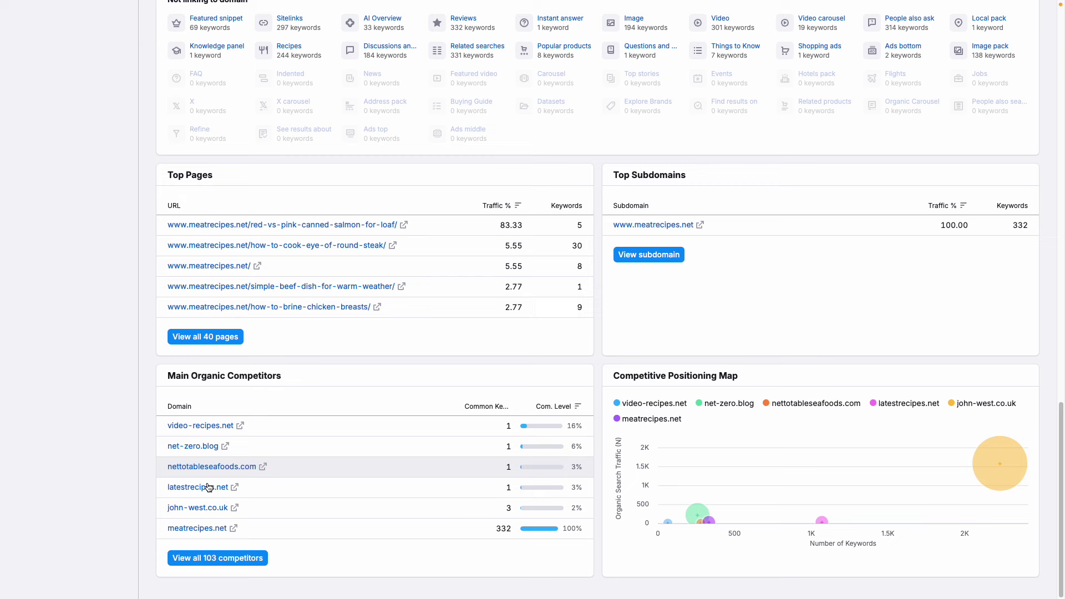
{"action": "left_click", "coordinate": [230, 557]}
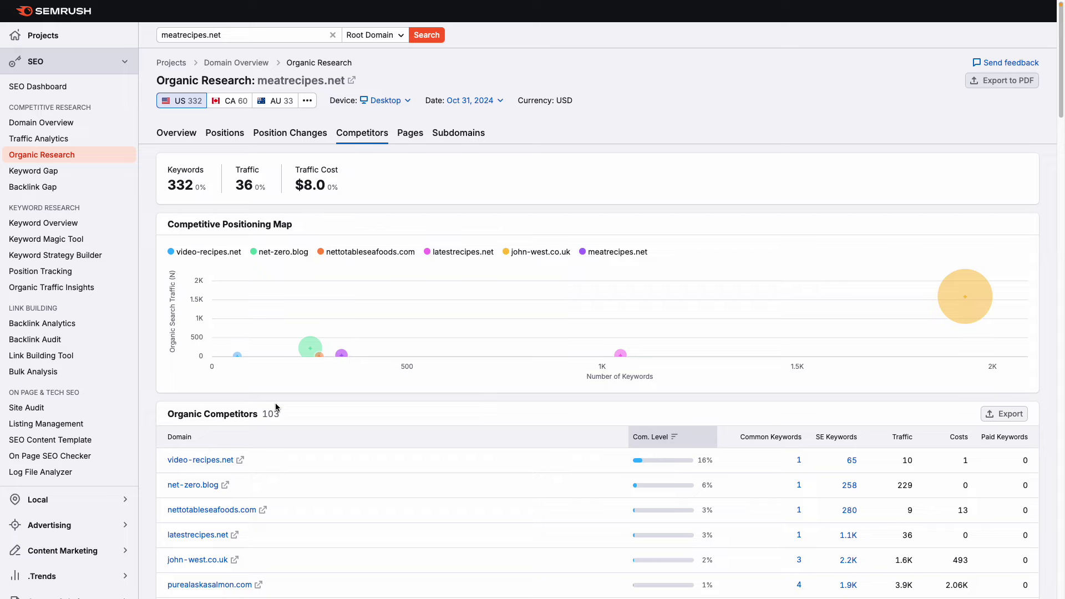
Step: Examine the Organic Competitors table, comparing the domains' search keywords and traffic to find suitable competitors
{"action": "scroll", "coordinate": [432, 288], "scroll_direction": "down", "scroll_amount": 5}
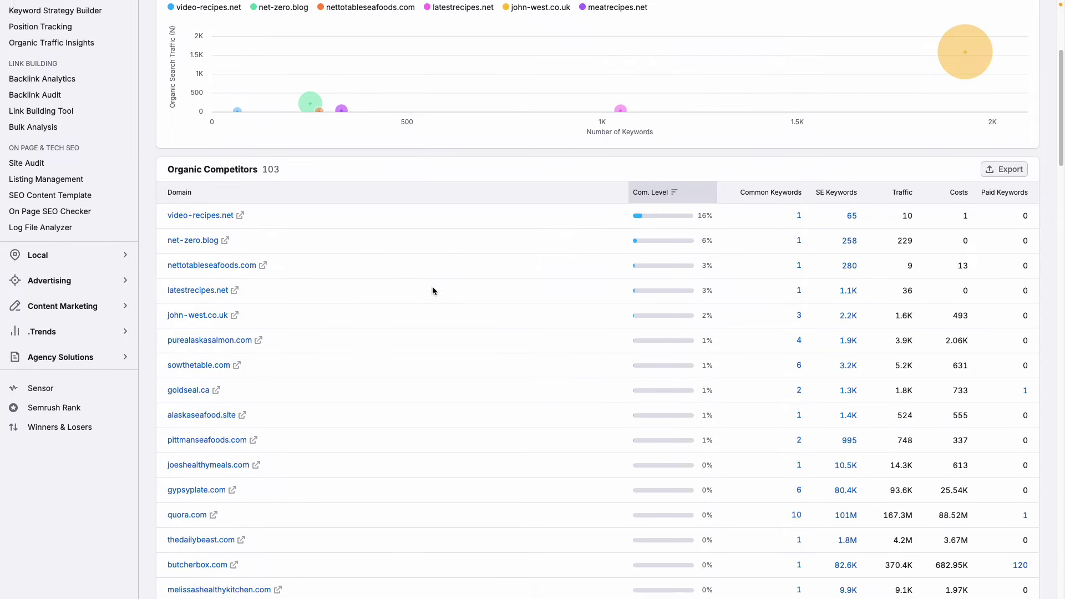
{"action": "scroll", "coordinate": [302, 423], "scroll_direction": "down", "scroll_amount": 6}
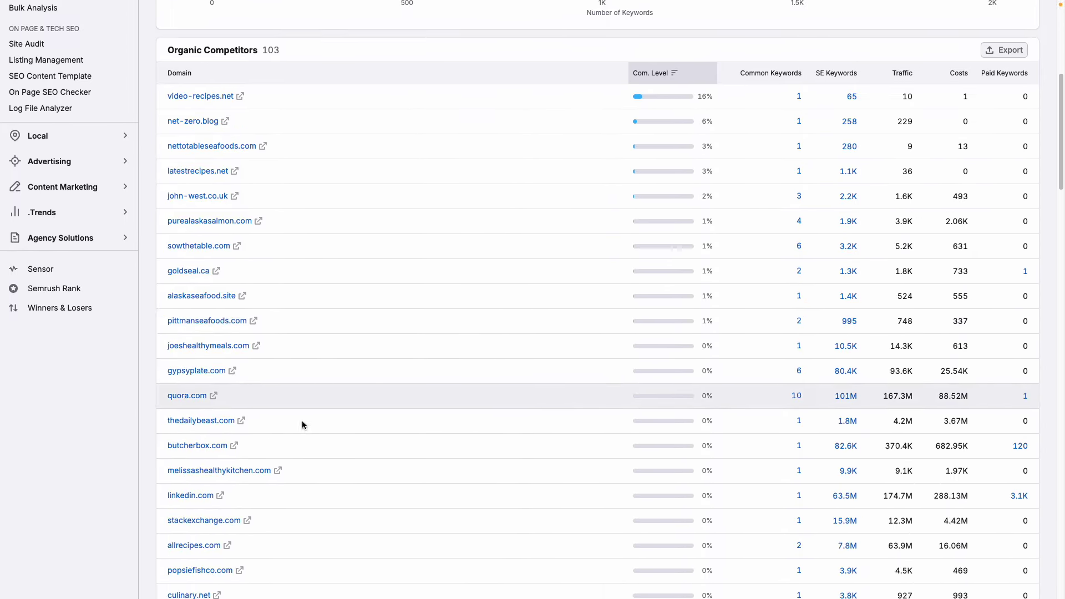
{"action": "scroll", "coordinate": [302, 423], "scroll_direction": "up", "scroll_amount": 3}
{"action": "scroll", "coordinate": [301, 425], "scroll_direction": "up", "scroll_amount": 7}
{"action": "scroll", "coordinate": [302, 425], "scroll_direction": "down", "scroll_amount": 4}
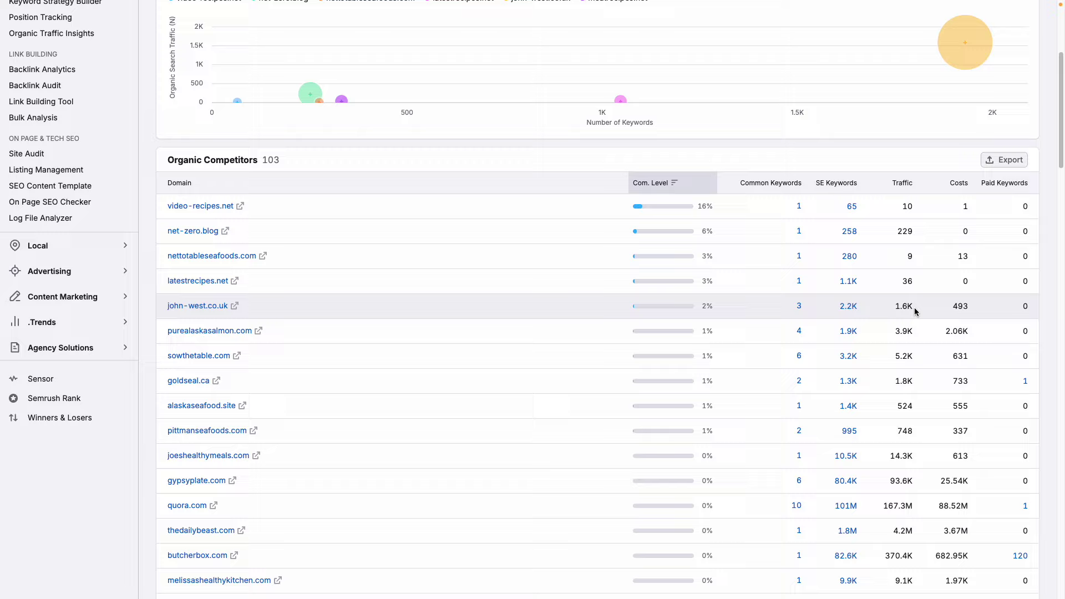
{"action": "scroll", "coordinate": [906, 311], "scroll_direction": "down", "scroll_amount": 2}
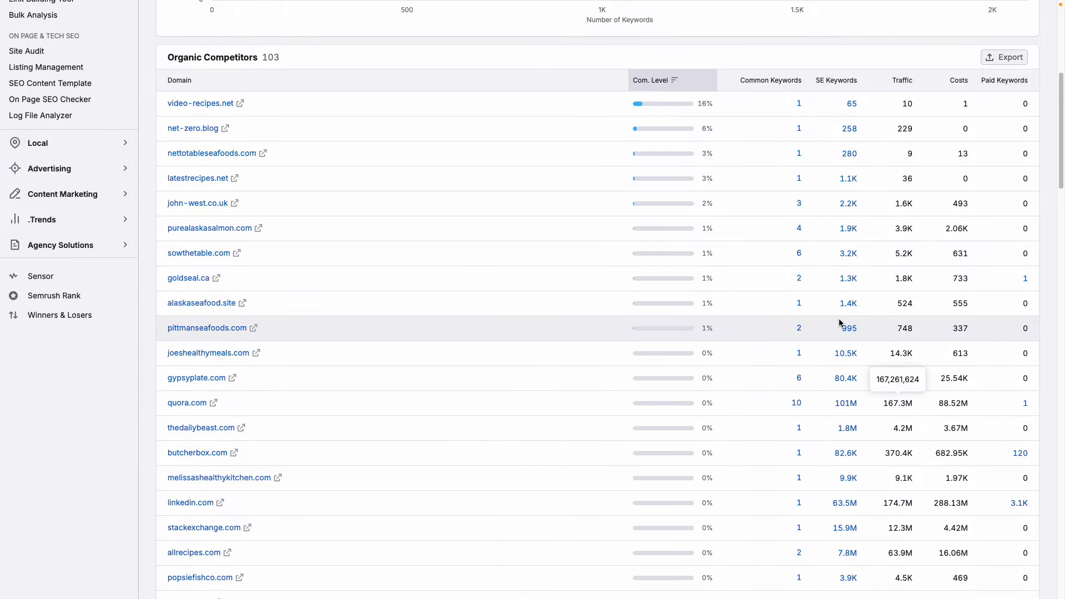
{"action": "scroll", "coordinate": [853, 332], "scroll_direction": "up", "scroll_amount": 1}
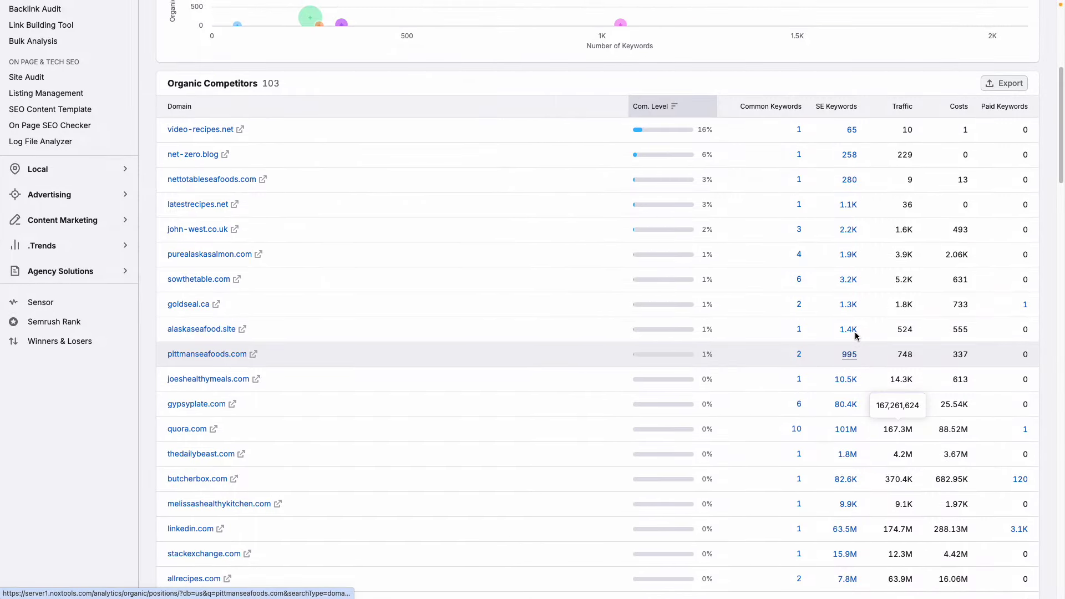
{"action": "scroll", "coordinate": [849, 317], "scroll_direction": "down", "scroll_amount": 1}
{"action": "scroll", "coordinate": [848, 316], "scroll_direction": "down", "scroll_amount": 4}
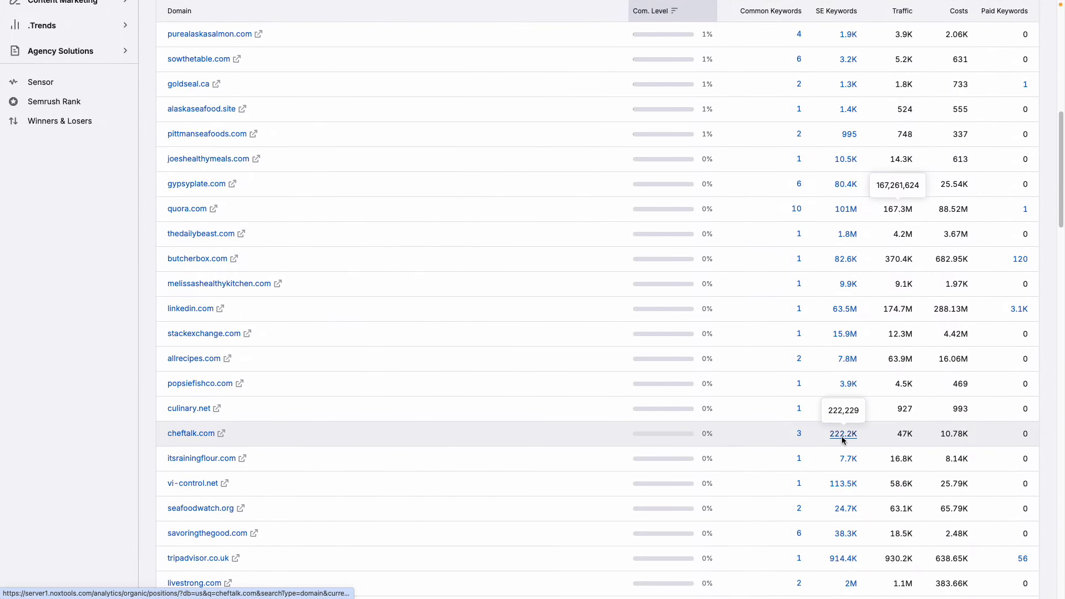
Step: Copy the competitor domain cheftalk.com from Semrush, load it in Edge, and look over its home page
{"action": "right_click", "coordinate": [194, 438]}
{"action": "left_click", "coordinate": [231, 439]}
{"action": "key", "text": "ctrl+Left"}
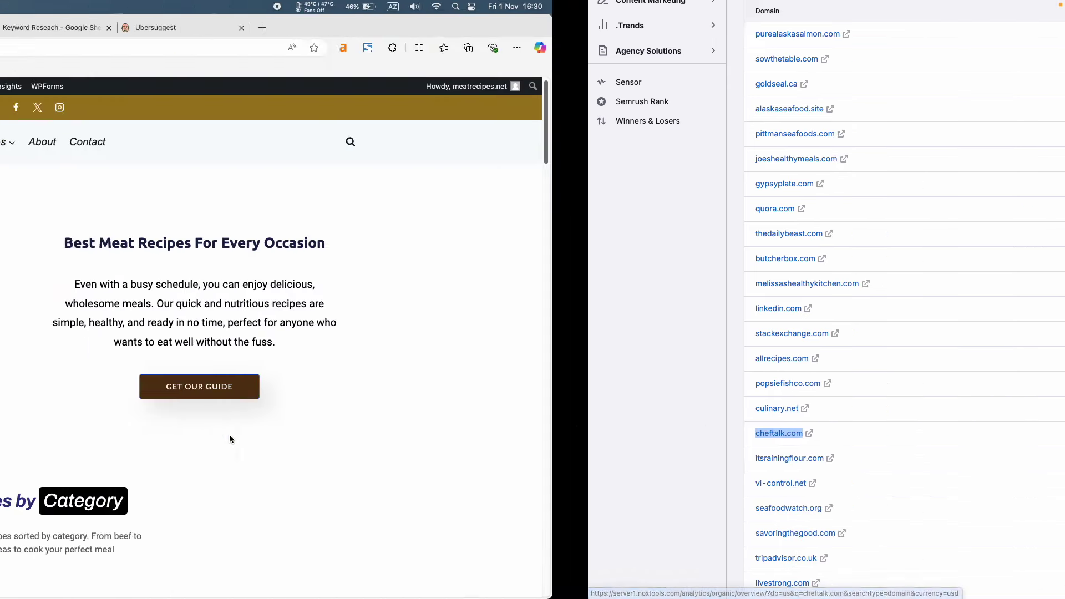
{"action": "key", "text": "super+a"}
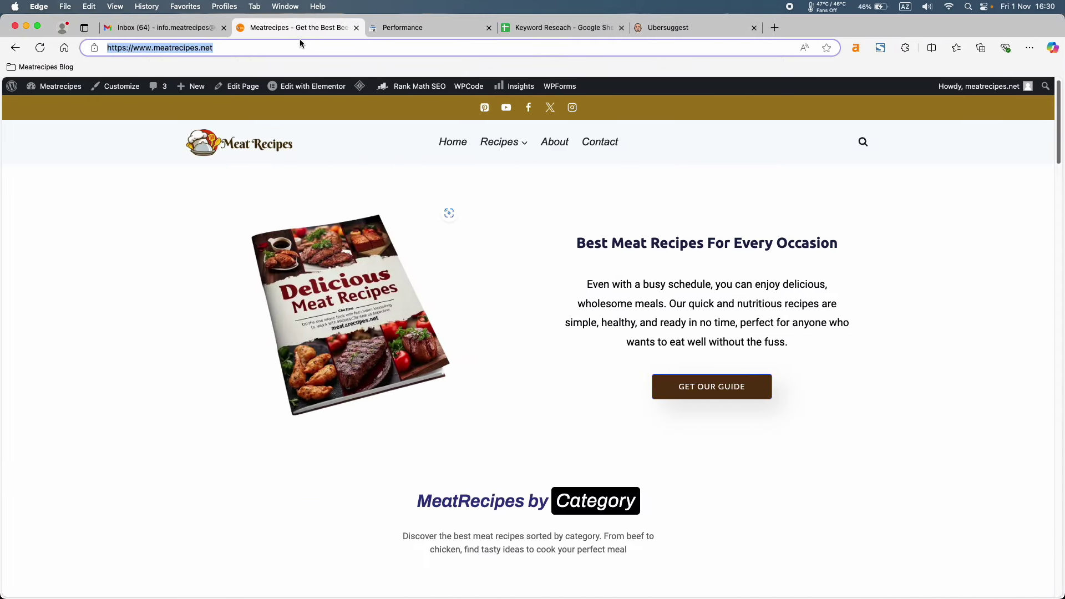
{"action": "key", "text": "super+v"}
{"action": "key", "text": "Return"}
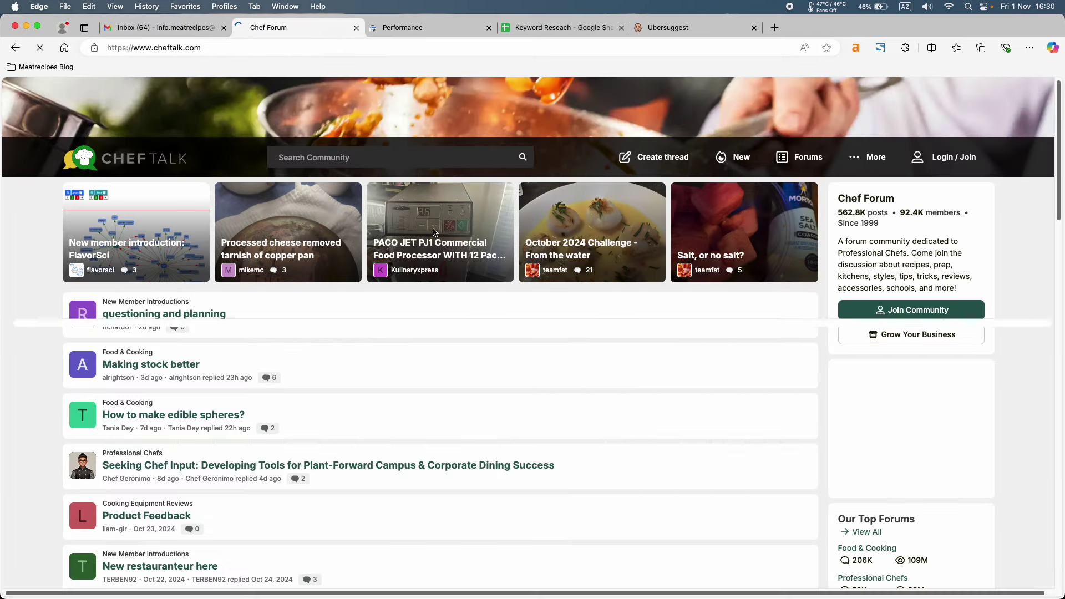
{"action": "scroll", "coordinate": [433, 232], "scroll_direction": "down", "scroll_amount": 3}
{"action": "scroll", "coordinate": [433, 232], "scroll_direction": "up", "scroll_amount": 3}
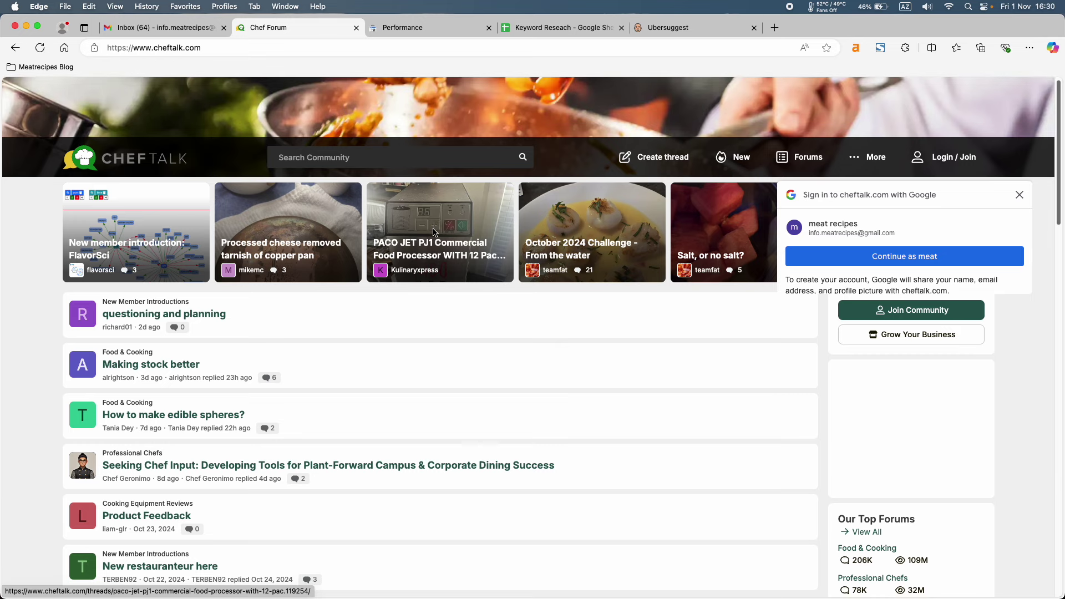
Step: Switch back to Semrush and compare cheftalk.com's keywords and traffic with the other domains in the Organic Competitors table
{"action": "key", "text": "ctrl+Right"}
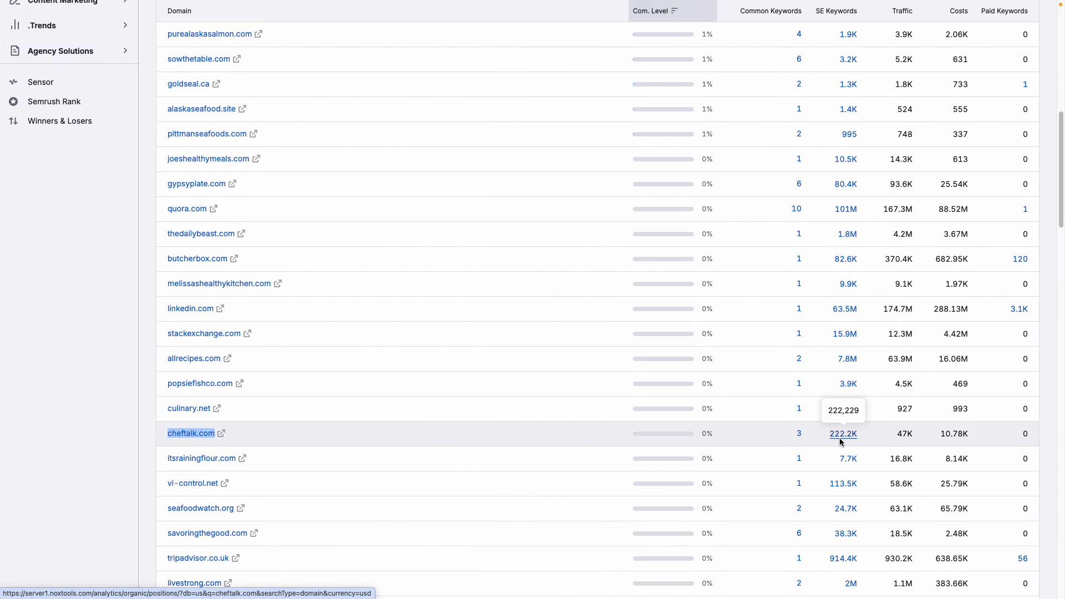
{"action": "mouse_move", "coordinate": [903, 430]}
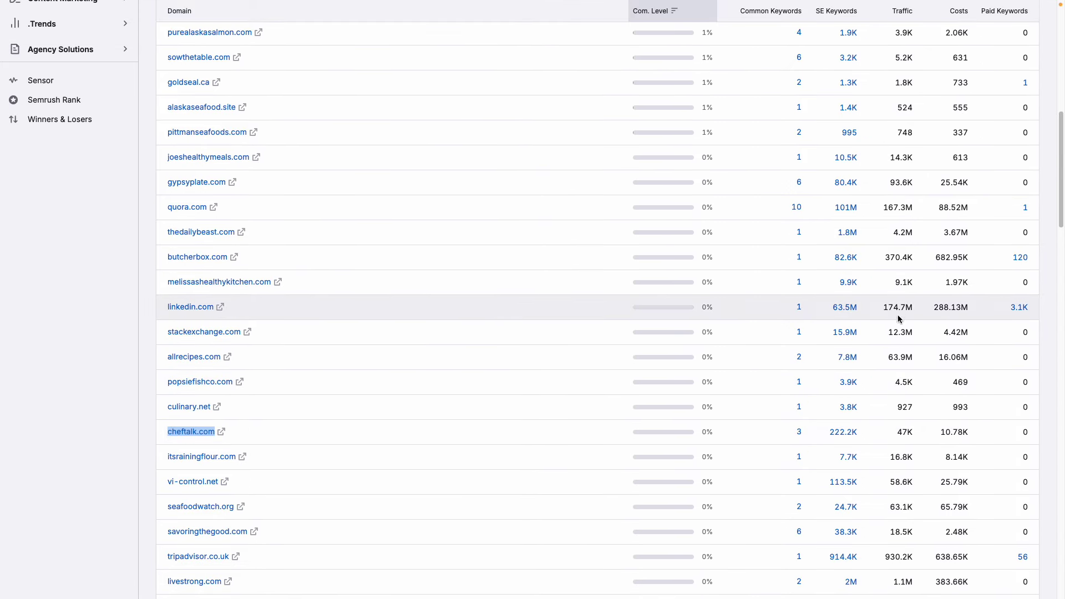
{"action": "scroll", "coordinate": [898, 319], "scroll_direction": "up", "scroll_amount": 1}
{"action": "mouse_move", "coordinate": [893, 244]}
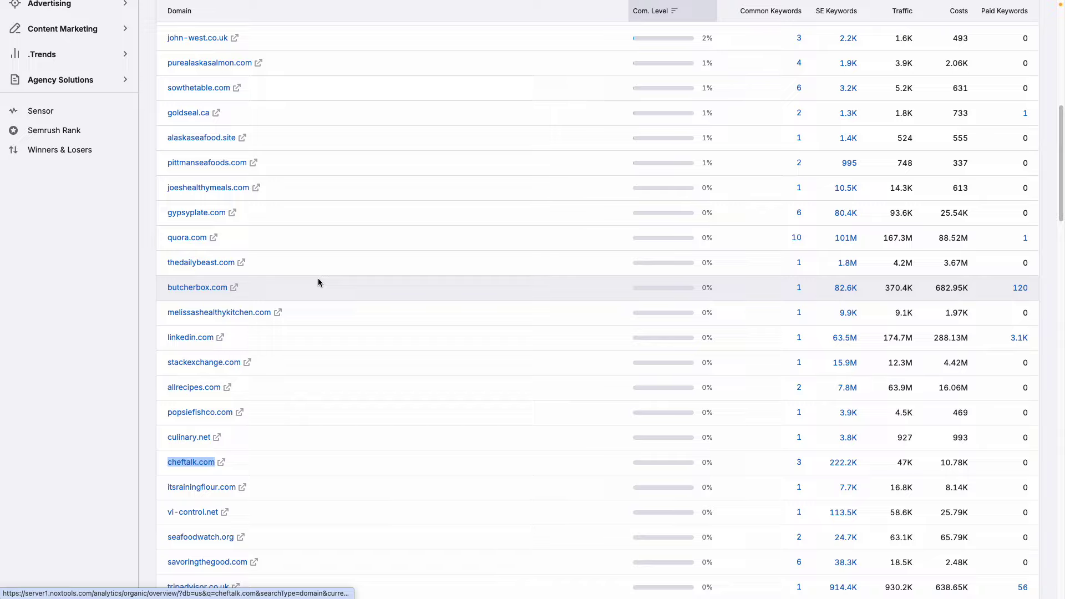
{"action": "scroll", "coordinate": [318, 283], "scroll_direction": "up", "scroll_amount": 1}
{"action": "scroll", "coordinate": [317, 280], "scroll_direction": "down", "scroll_amount": 4}
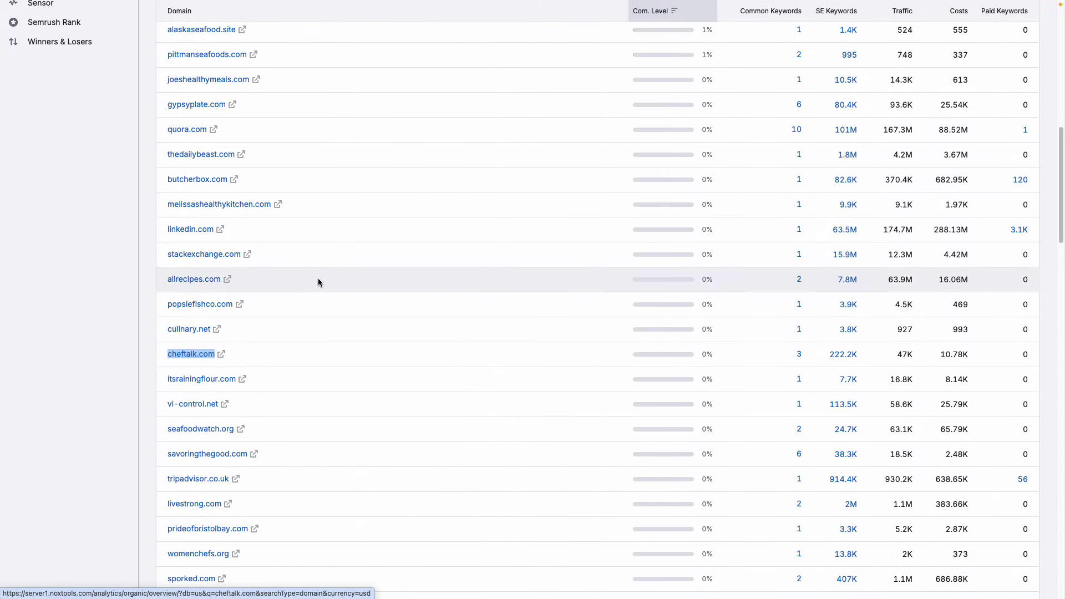
{"action": "scroll", "coordinate": [272, 458], "scroll_direction": "down", "scroll_amount": 2}
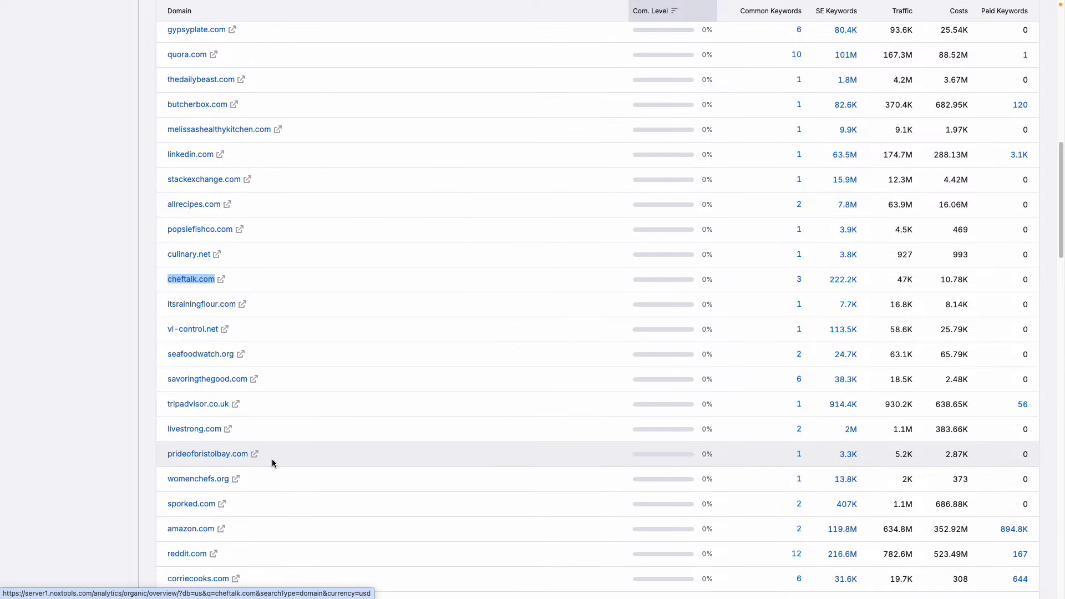
{"action": "scroll", "coordinate": [271, 458], "scroll_direction": "up", "scroll_amount": 15}
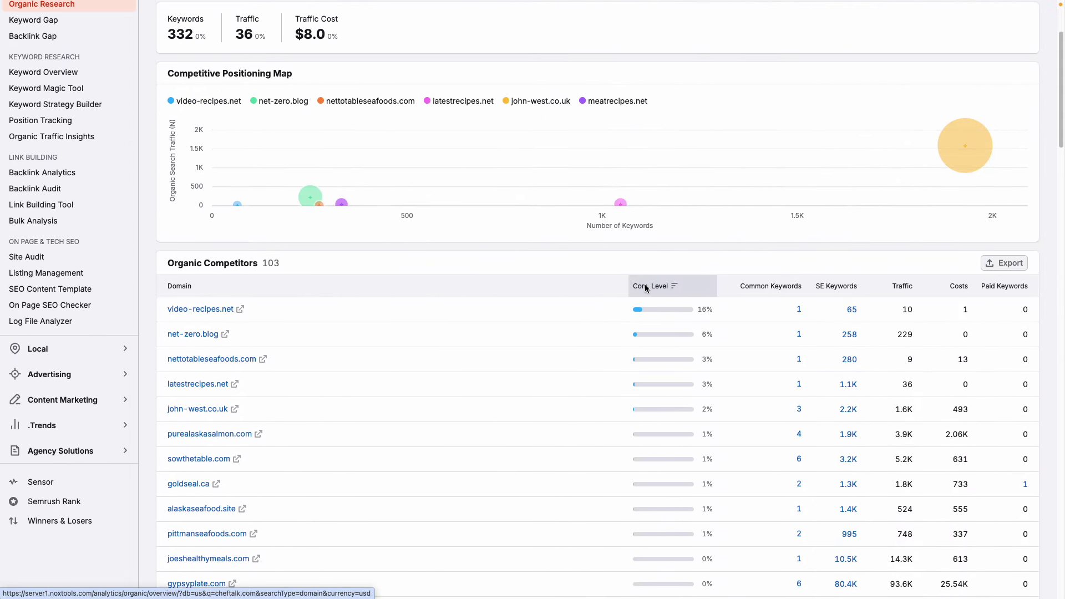
{"action": "mouse_move", "coordinate": [655, 292]}
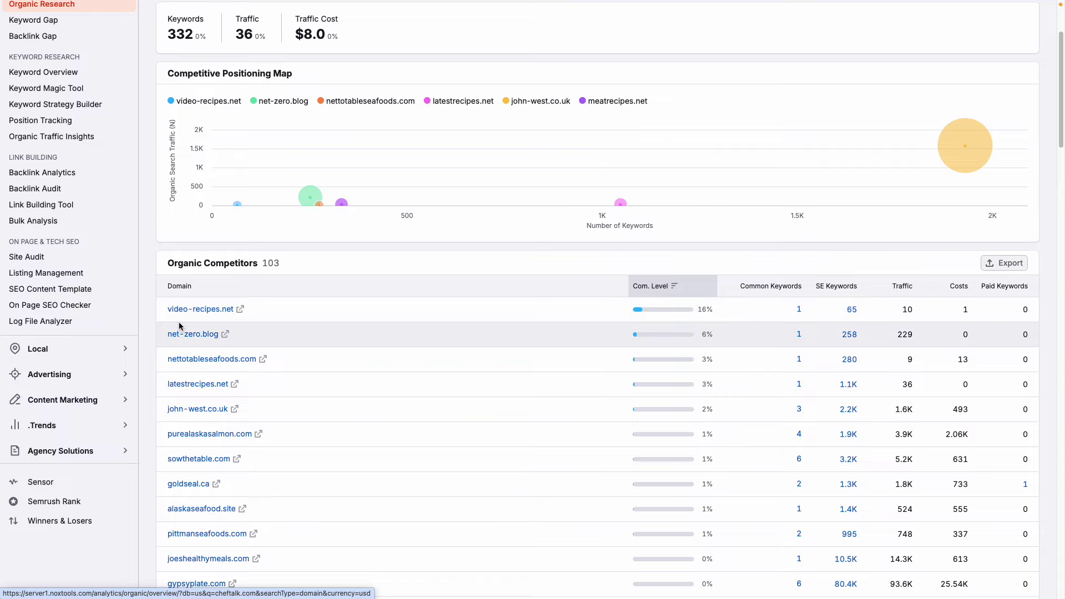
Step: Sort the Organic Competitors by competition level in ascending order, return to descending order, and compare the closest domains' keywords and traffic
{"action": "left_click", "coordinate": [671, 289]}
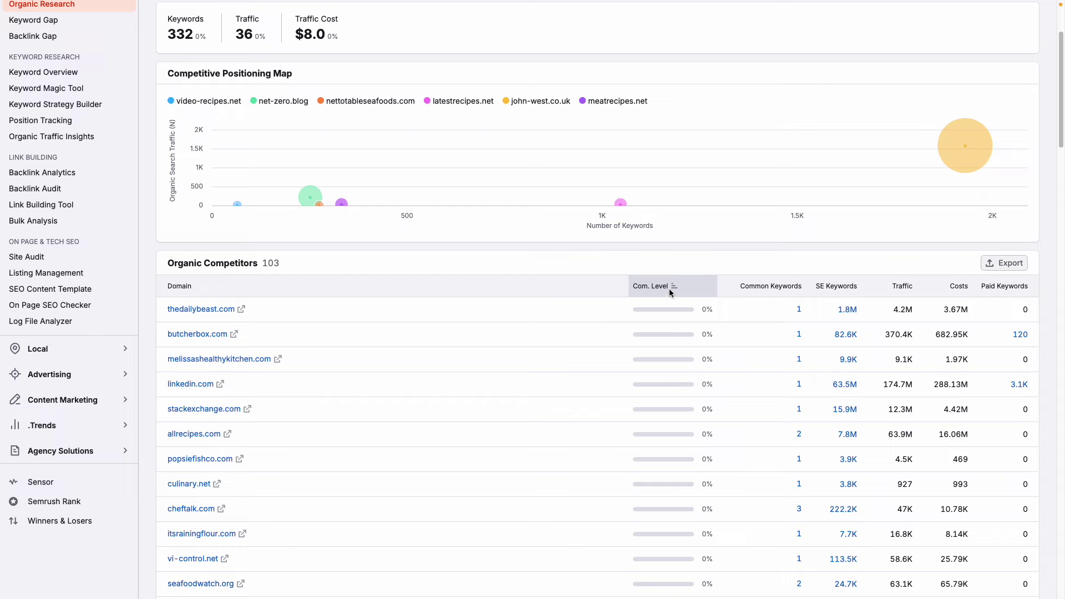
{"action": "left_click", "coordinate": [671, 287]}
{"action": "scroll", "coordinate": [708, 344], "scroll_direction": "down", "scroll_amount": 5}
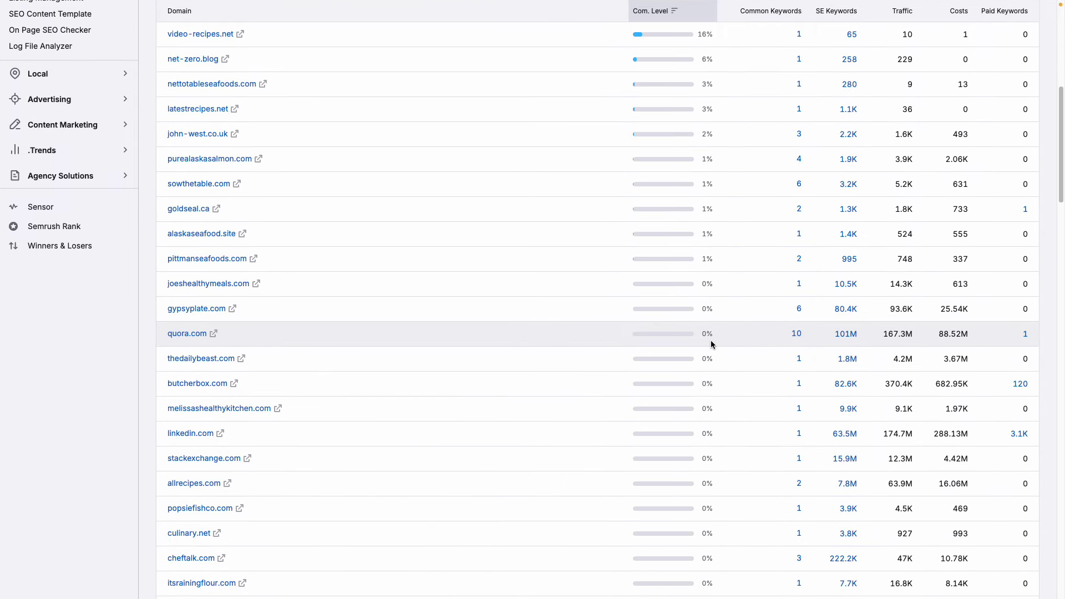
{"action": "scroll", "coordinate": [710, 340], "scroll_direction": "up", "scroll_amount": 7}
{"action": "scroll", "coordinate": [710, 340], "scroll_direction": "down", "scroll_amount": 1}
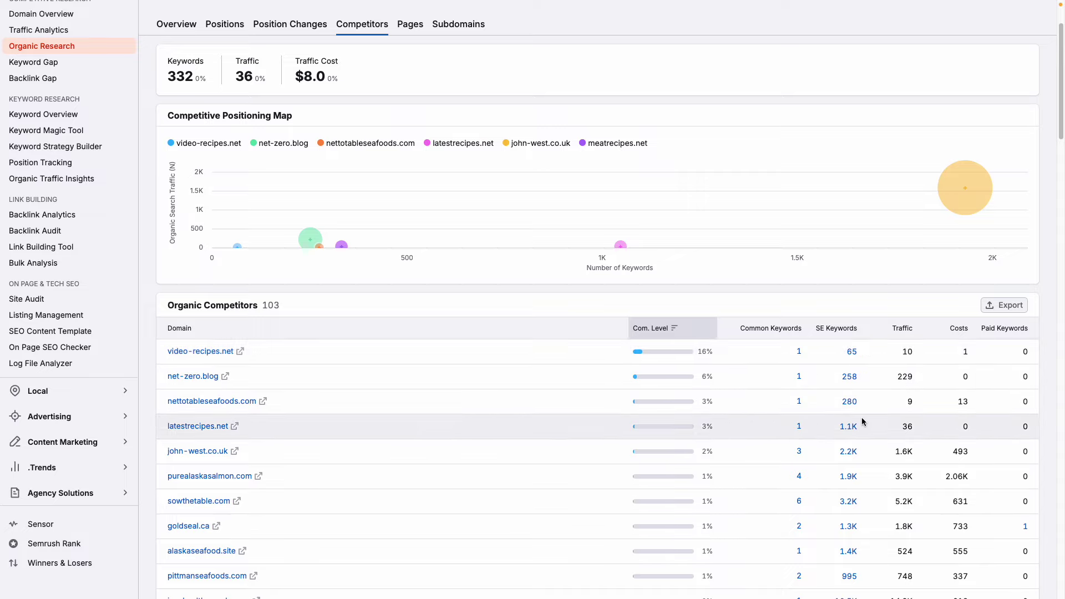
{"action": "scroll", "coordinate": [863, 422], "scroll_direction": "down", "scroll_amount": 1}
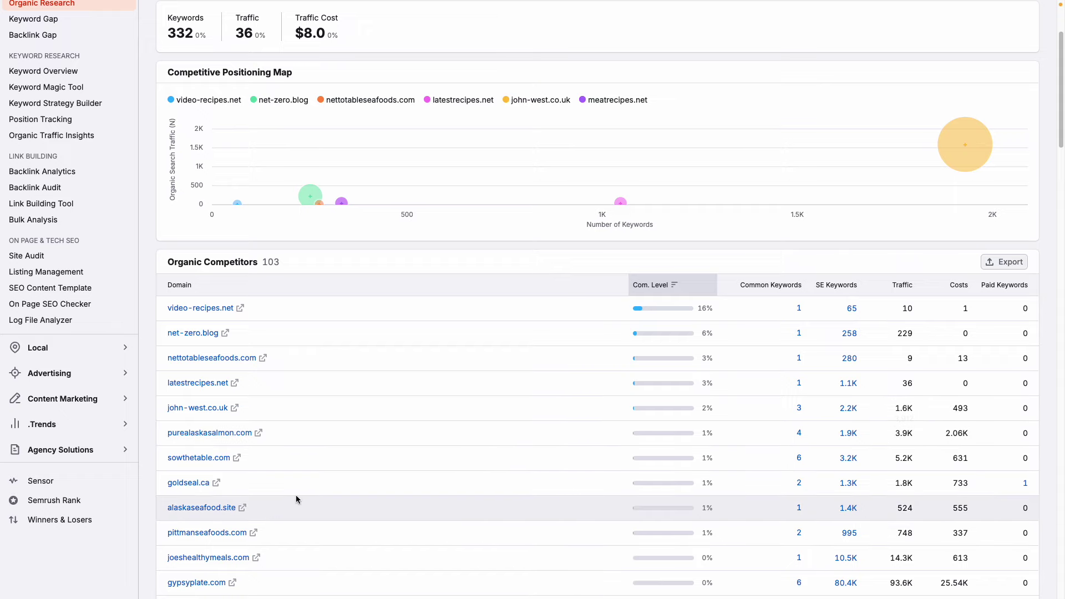
Step: Copy the competitor domain purealaskasalmon.com from Semrush, load it in Edge in place of cheftalk.com, and look through its home page
{"action": "right_click", "coordinate": [227, 434]}
{"action": "left_click", "coordinate": [299, 440]}
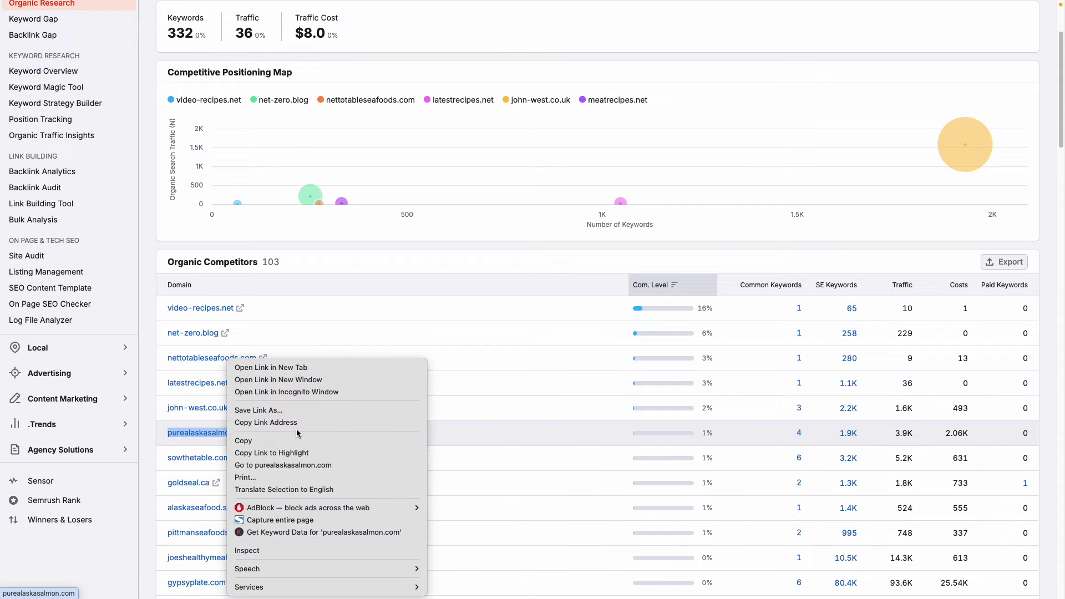
{"action": "key", "text": "ctrl+Left"}
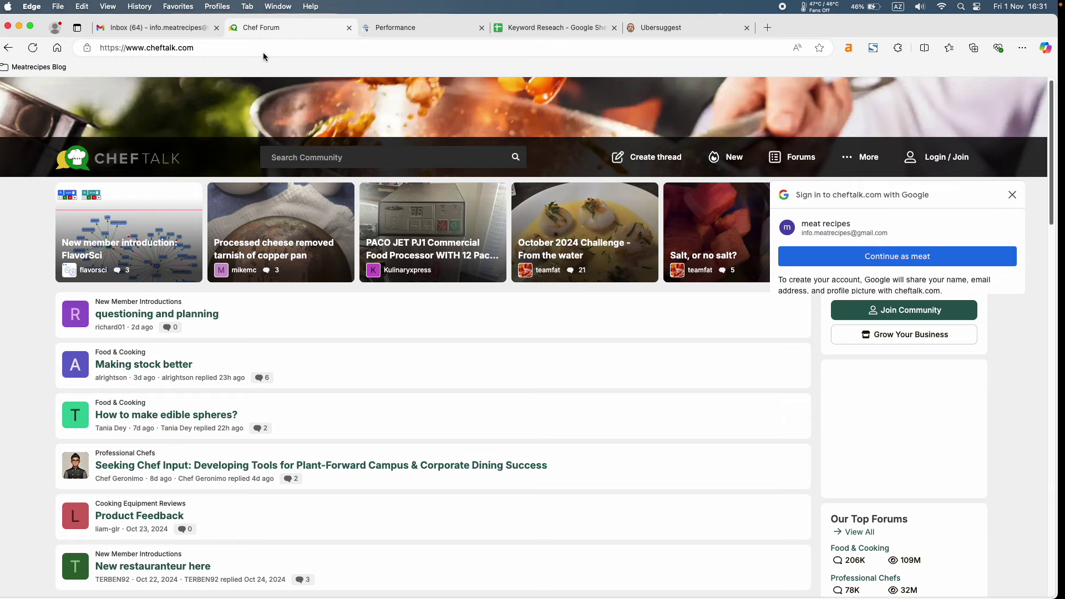
{"action": "left_click", "coordinate": [274, 42]}
{"action": "key", "text": "super+v"}
{"action": "key", "text": "Return"}
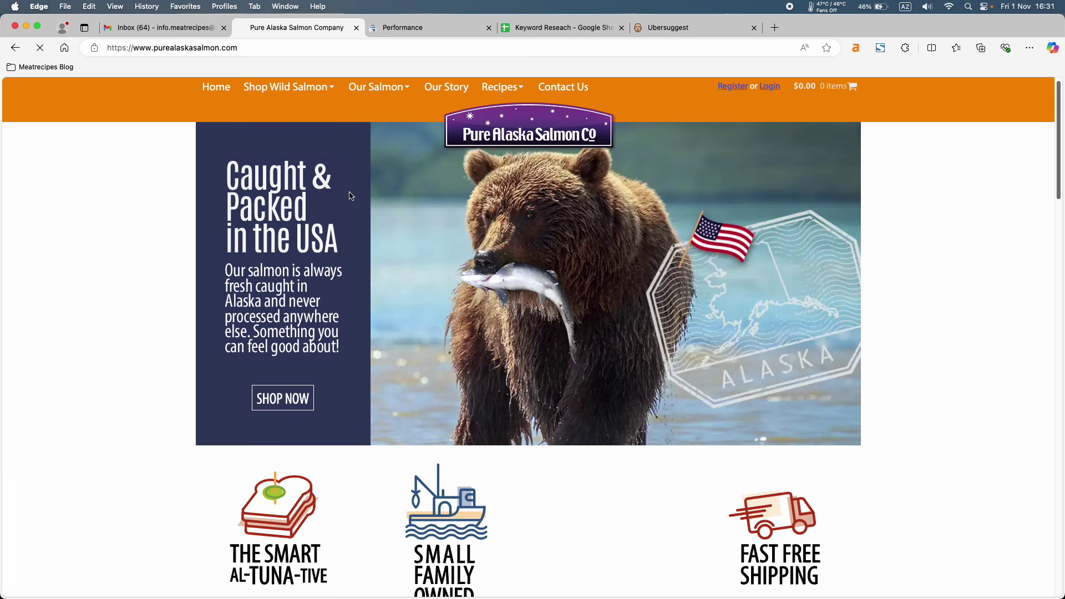
{"action": "scroll", "coordinate": [350, 195], "scroll_direction": "down", "scroll_amount": 9}
{"action": "scroll", "coordinate": [351, 197], "scroll_direction": "down", "scroll_amount": 15}
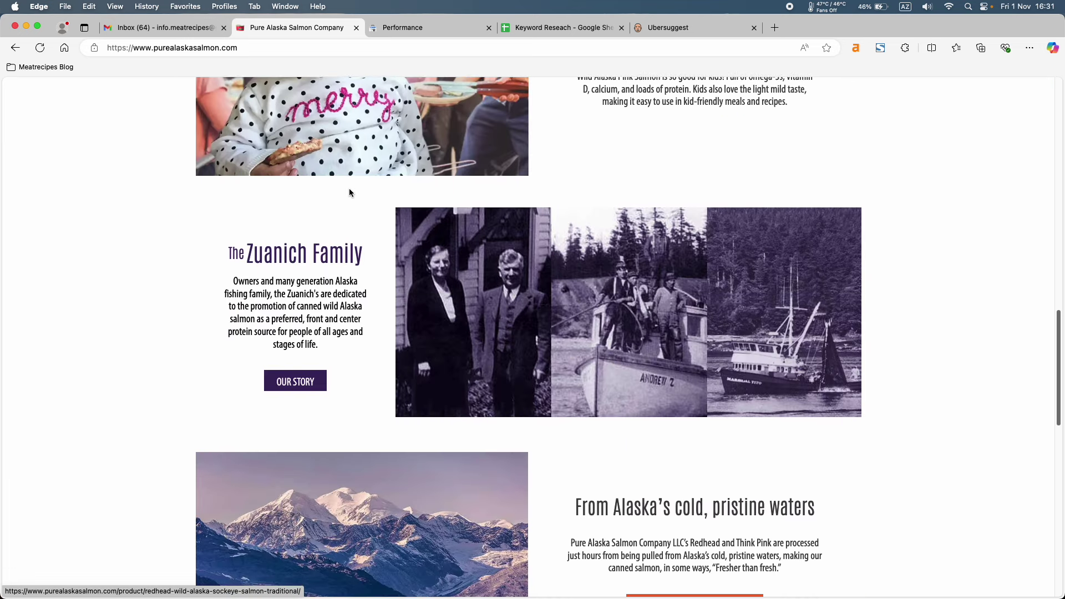
Step: Switch to Semrush and copy the allrecipes.com domain from the Organic Competitors list
{"action": "key", "text": "ctrl+Right"}
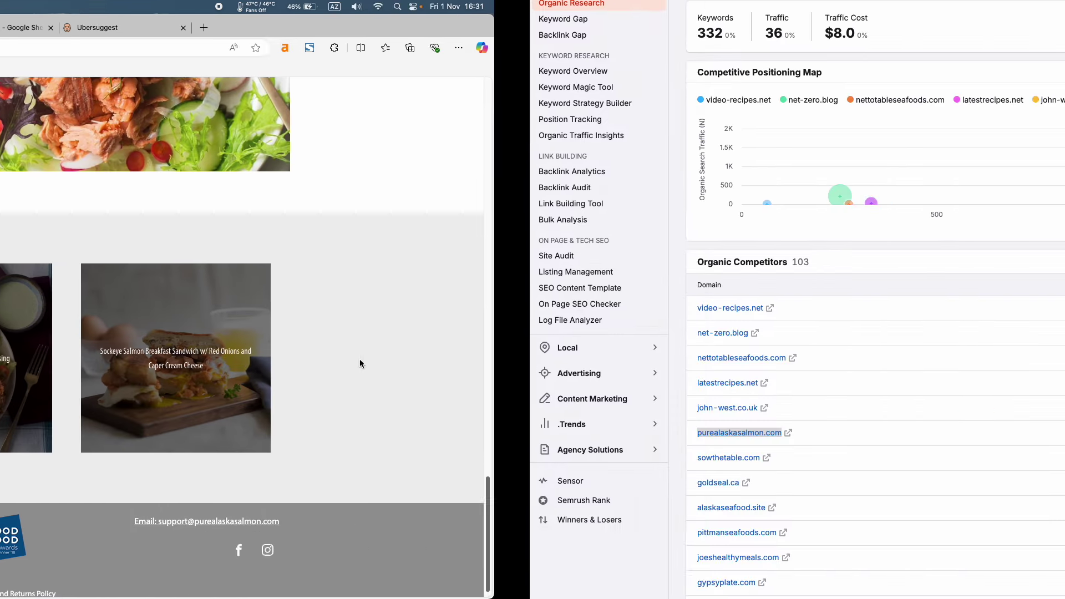
{"action": "scroll", "coordinate": [884, 413], "scroll_direction": "down", "scroll_amount": 4}
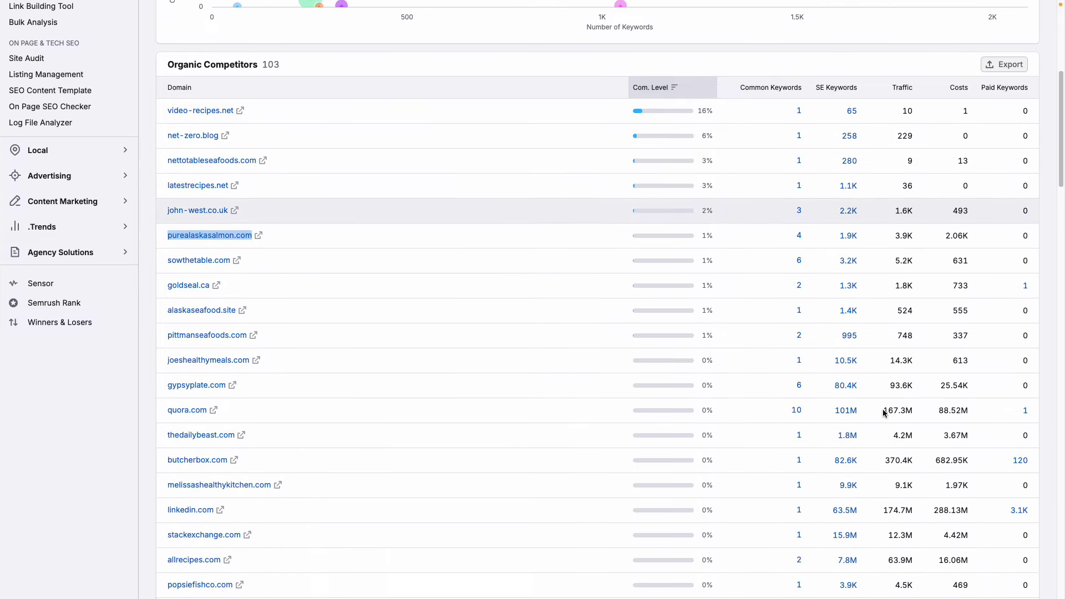
{"action": "scroll", "coordinate": [884, 413], "scroll_direction": "up", "scroll_amount": 1}
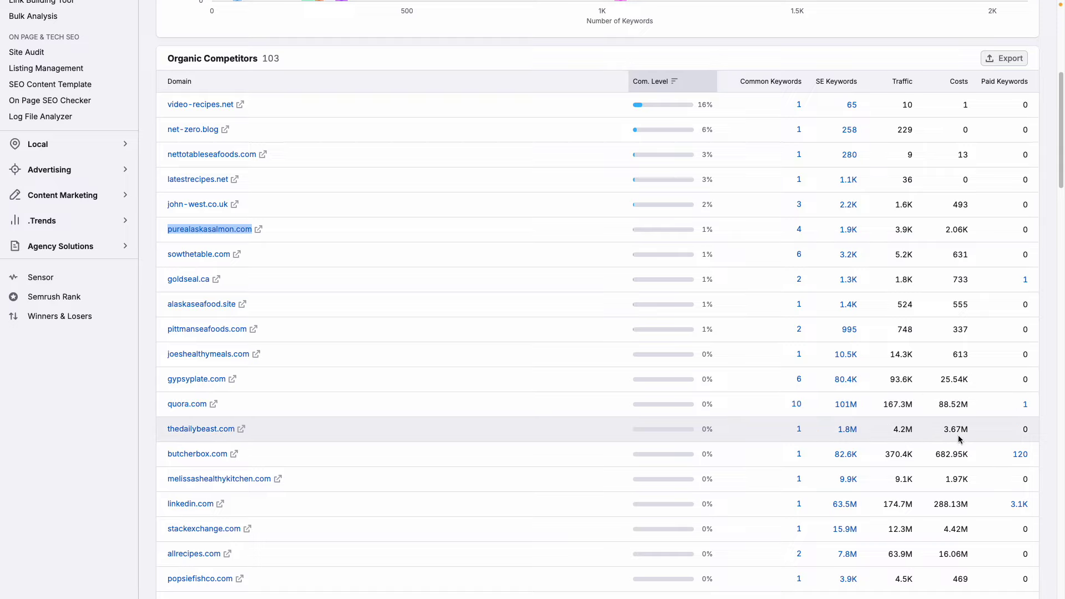
{"action": "mouse_move", "coordinate": [959, 438]}
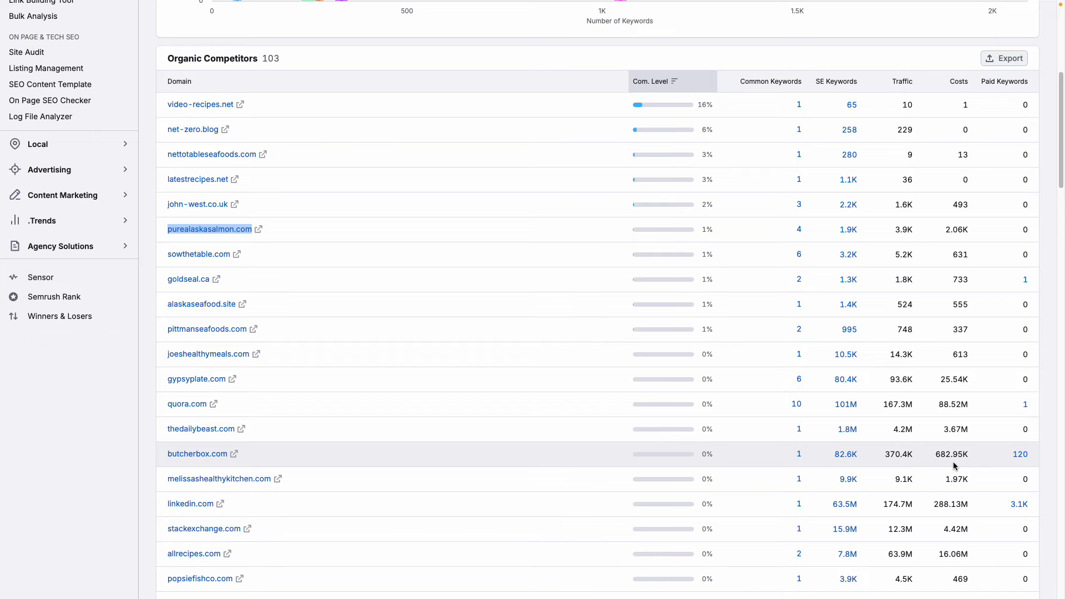
{"action": "scroll", "coordinate": [954, 465], "scroll_direction": "down", "scroll_amount": 3}
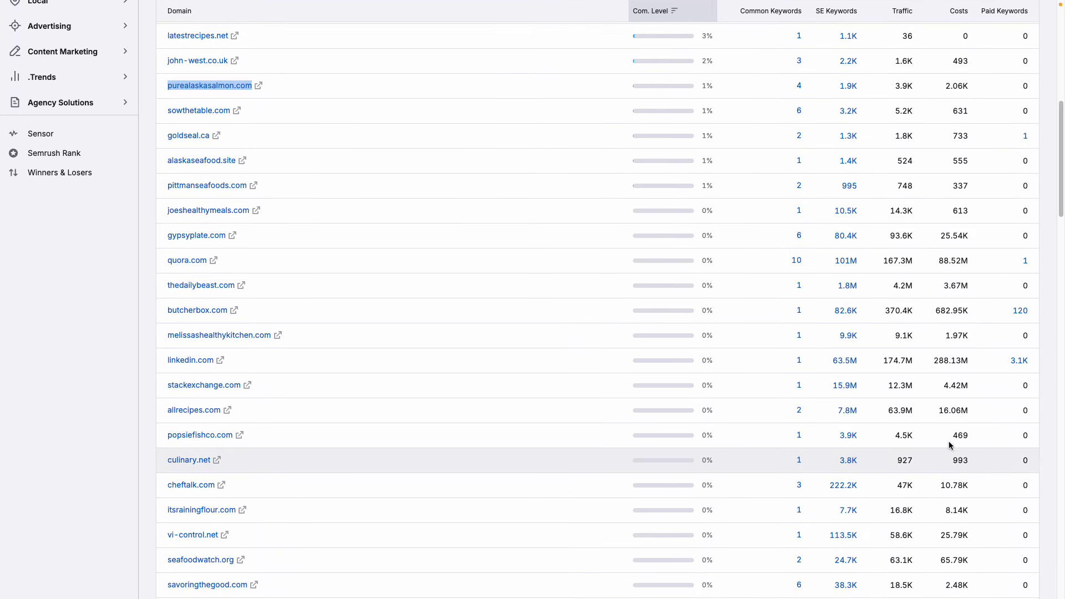
{"action": "right_click", "coordinate": [198, 412]}
{"action": "left_click", "coordinate": [240, 439]}
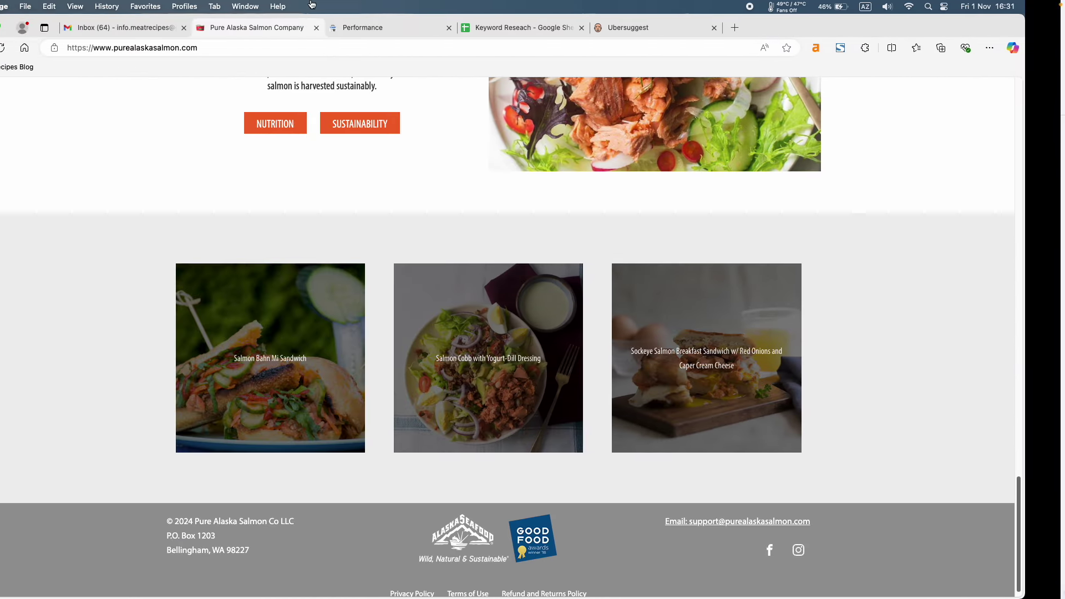
Step: Back in Edge, open allrecipes.com in place of the Pure Alaska Salmon site and look through its home page
{"action": "left_click", "coordinate": [231, 47]}
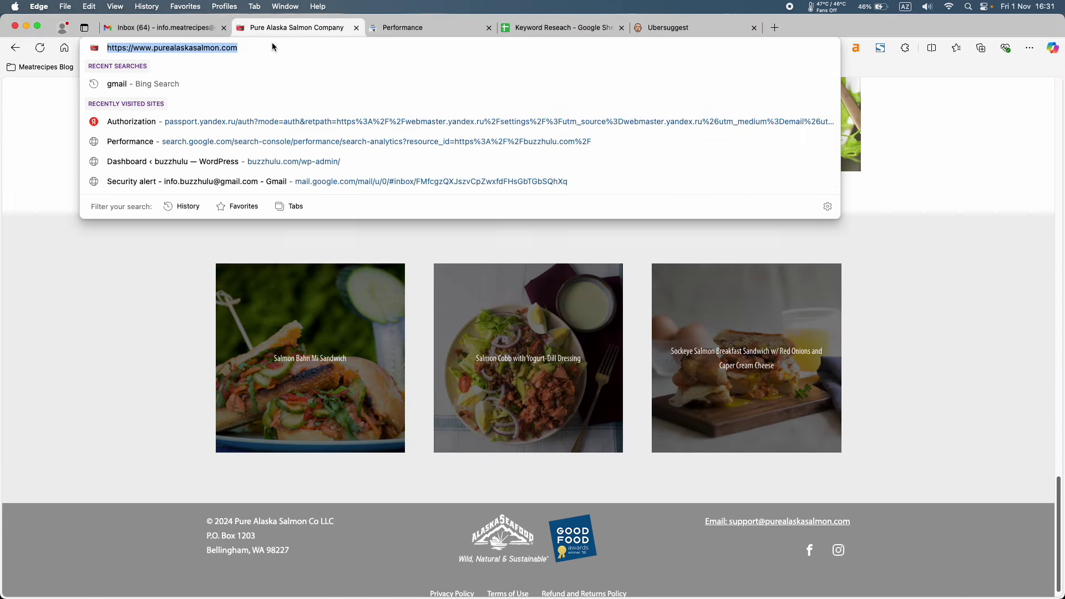
{"action": "key", "text": "super+v"}
{"action": "key", "text": "Return"}
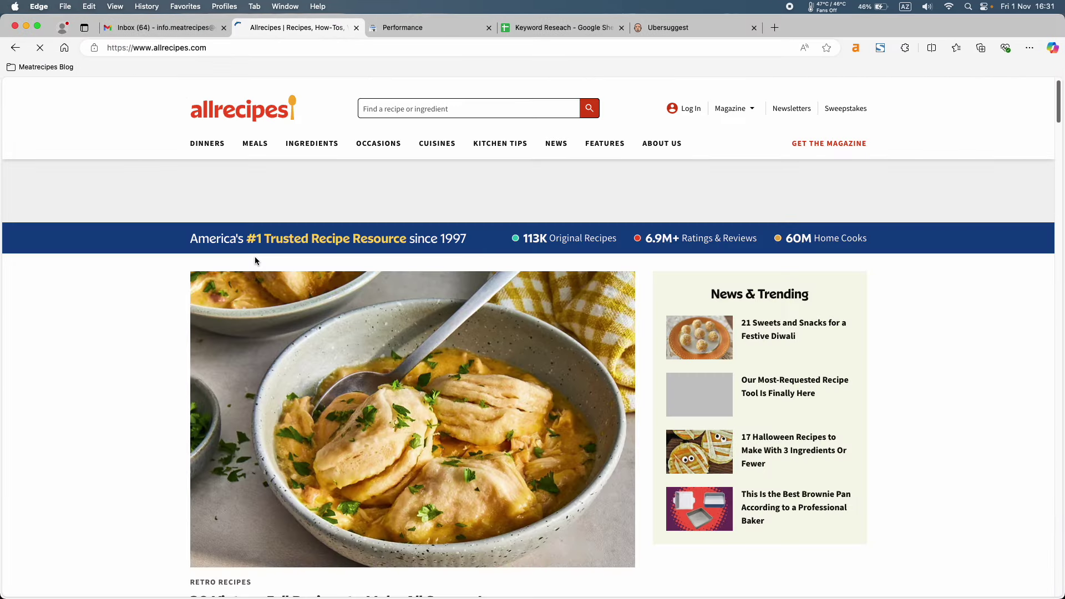
{"action": "scroll", "coordinate": [414, 364], "scroll_direction": "down", "scroll_amount": 10}
{"action": "scroll", "coordinate": [415, 368], "scroll_direction": "down", "scroll_amount": 3}
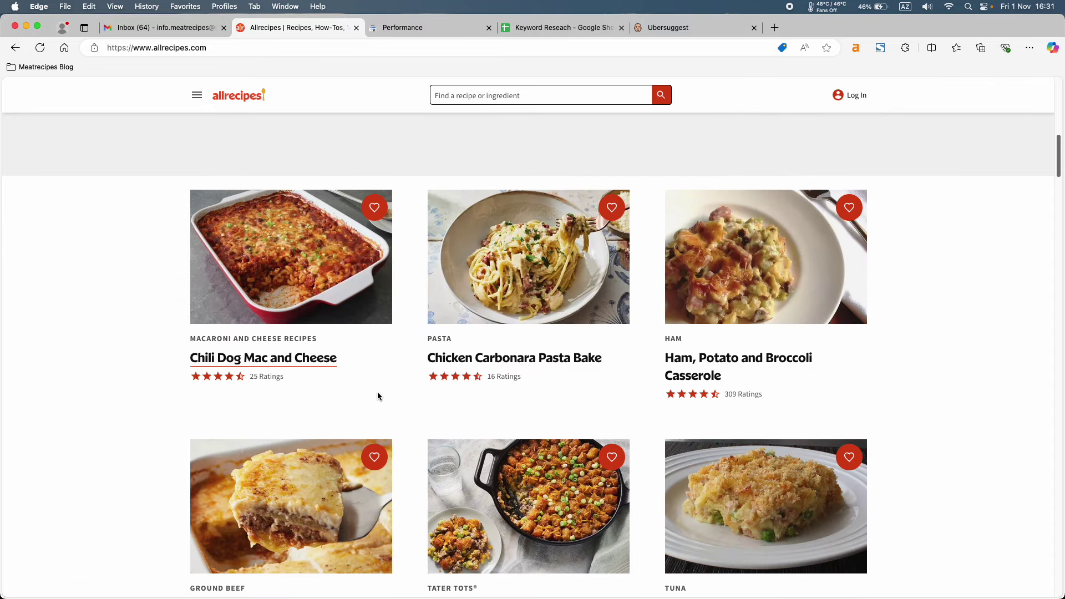
Step: Add allrecipes.com to the competitors of the Ubersuggest project and check its domain authority
{"action": "left_click", "coordinate": [660, 28]}
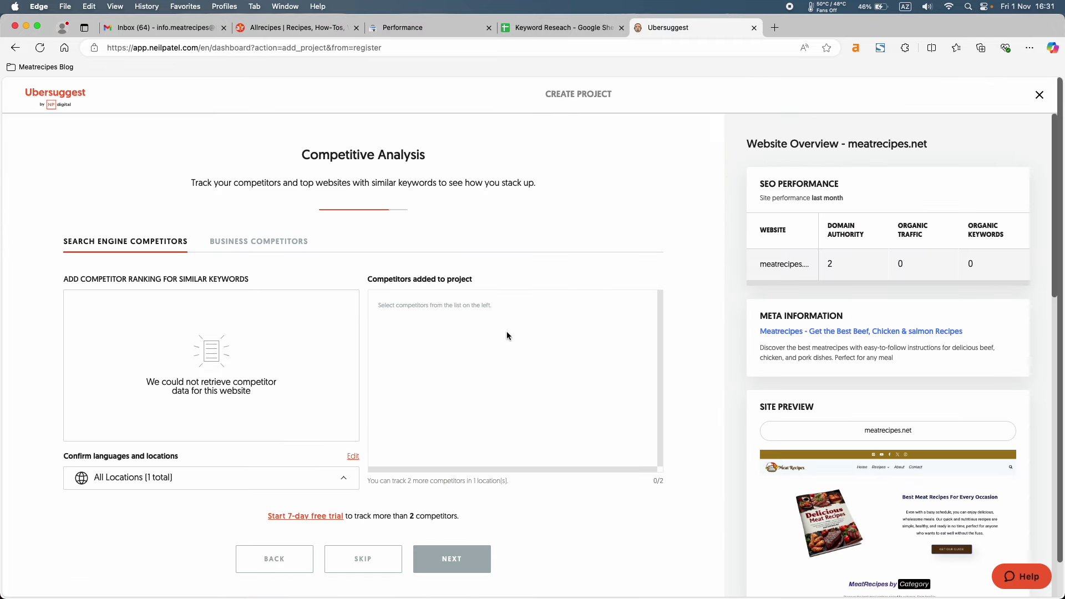
{"action": "left_click", "coordinate": [413, 304]}
{"action": "key", "text": "cmd+v"}
{"action": "key", "text": "Return"}
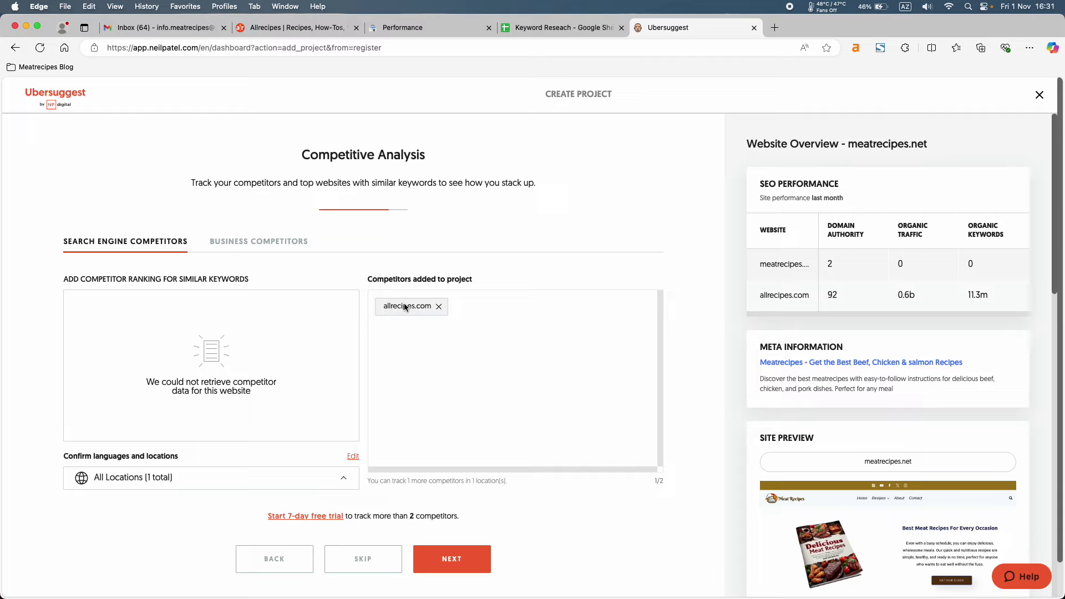
{"action": "double_click", "coordinate": [830, 296]}
Step: Return to the Semrush Organic Competitors list and copy the bemyrecipe.com domain
{"action": "key", "text": "ctrl+Right"}
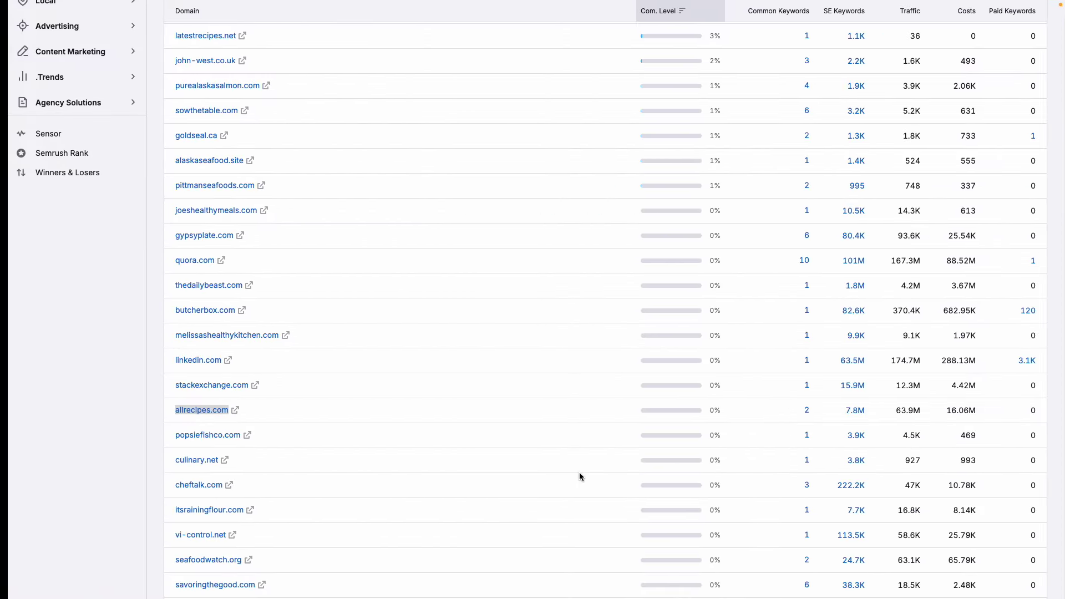
{"action": "scroll", "coordinate": [441, 457], "scroll_direction": "down", "scroll_amount": 1}
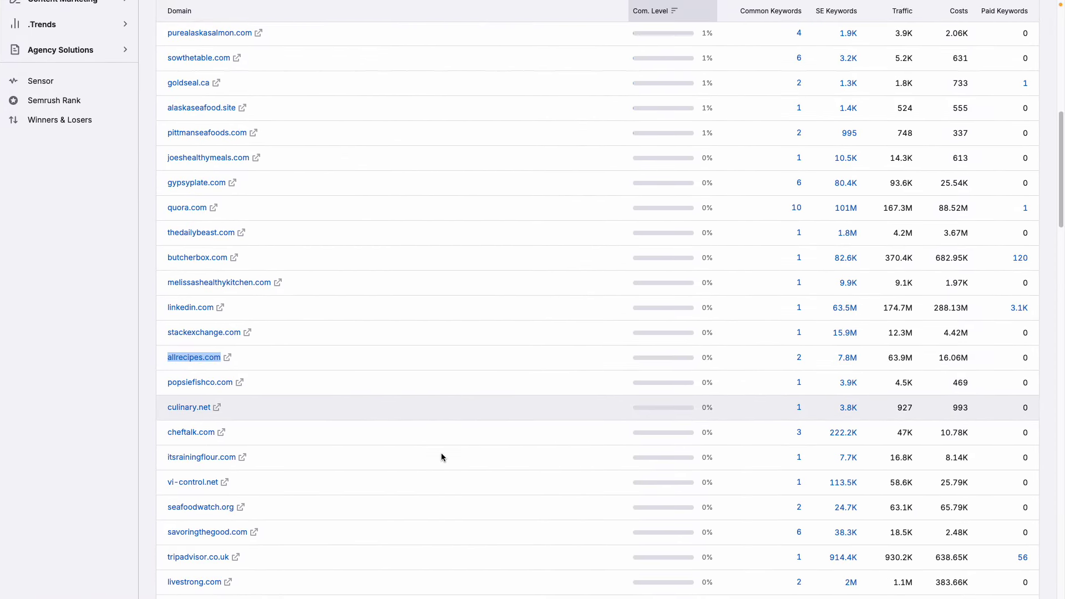
{"action": "scroll", "coordinate": [441, 454], "scroll_direction": "down", "scroll_amount": 2}
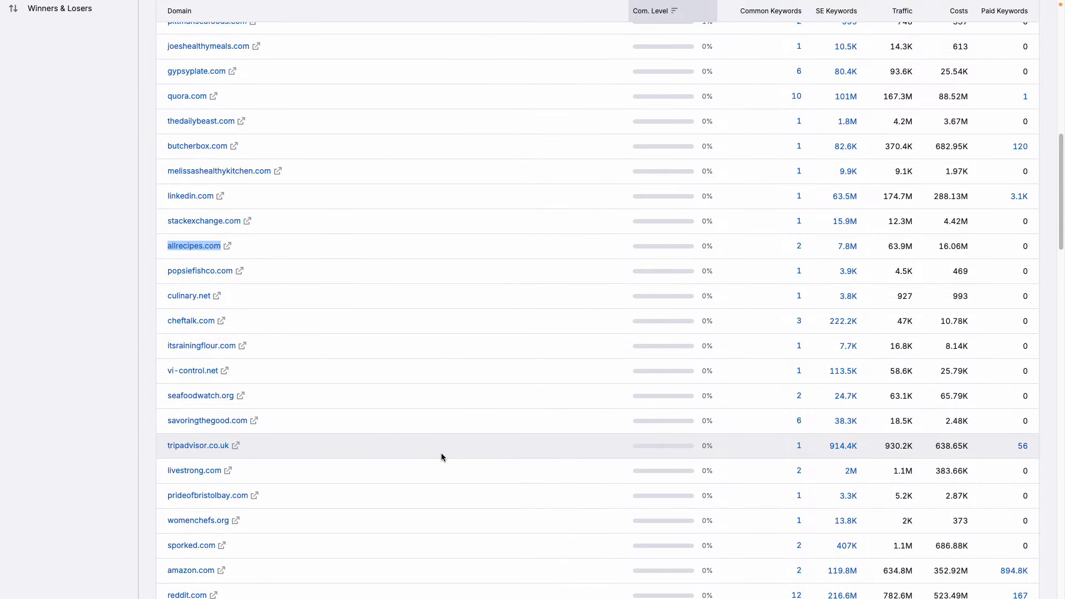
{"action": "scroll", "coordinate": [441, 454], "scroll_direction": "down", "scroll_amount": 2}
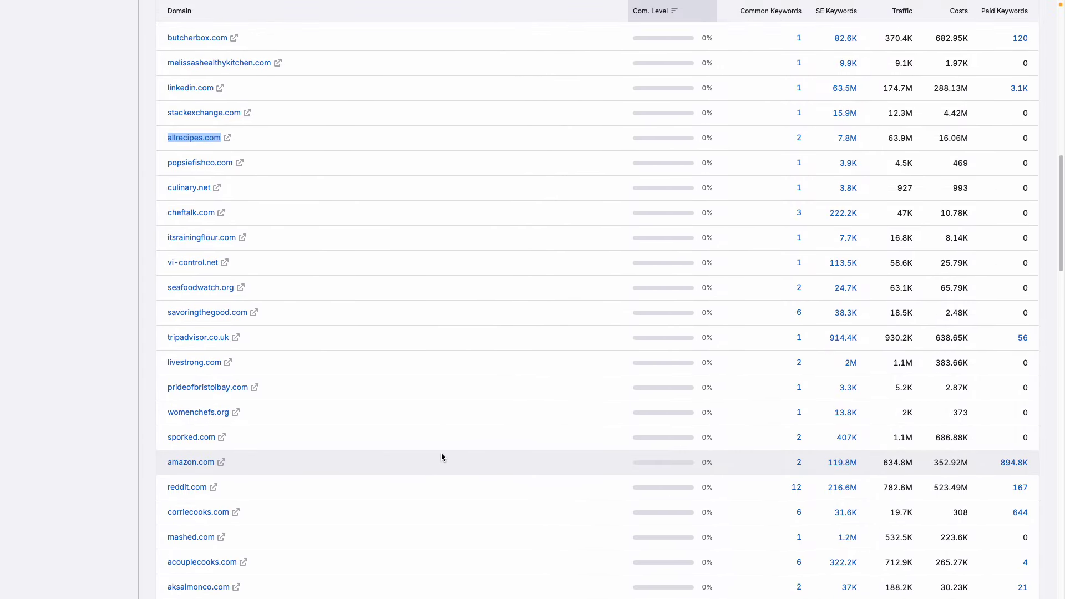
{"action": "scroll", "coordinate": [442, 456], "scroll_direction": "down", "scroll_amount": 3}
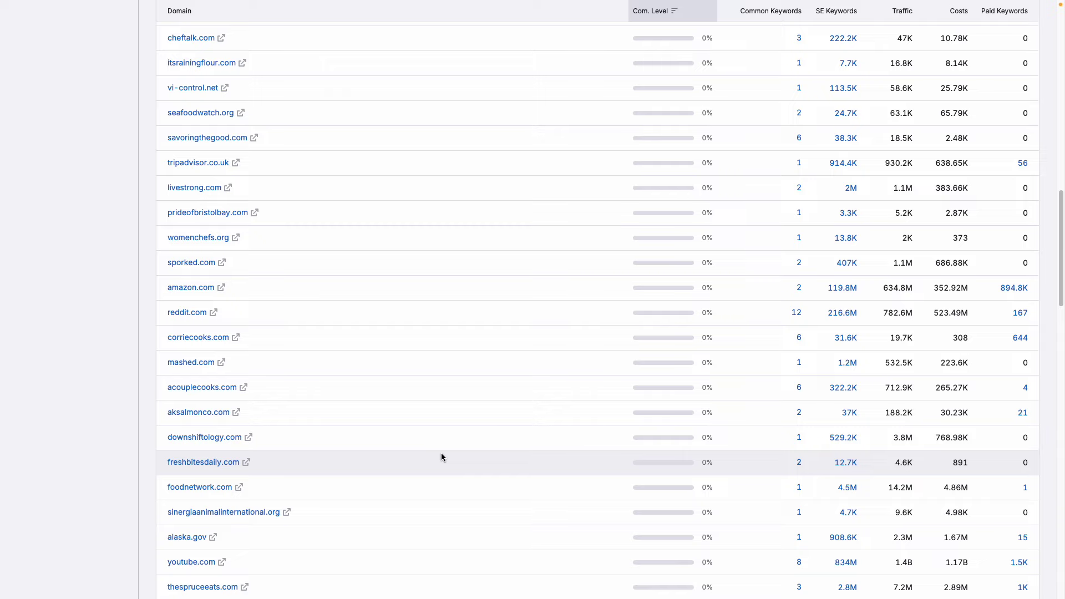
{"action": "scroll", "coordinate": [441, 455], "scroll_direction": "down", "scroll_amount": 1}
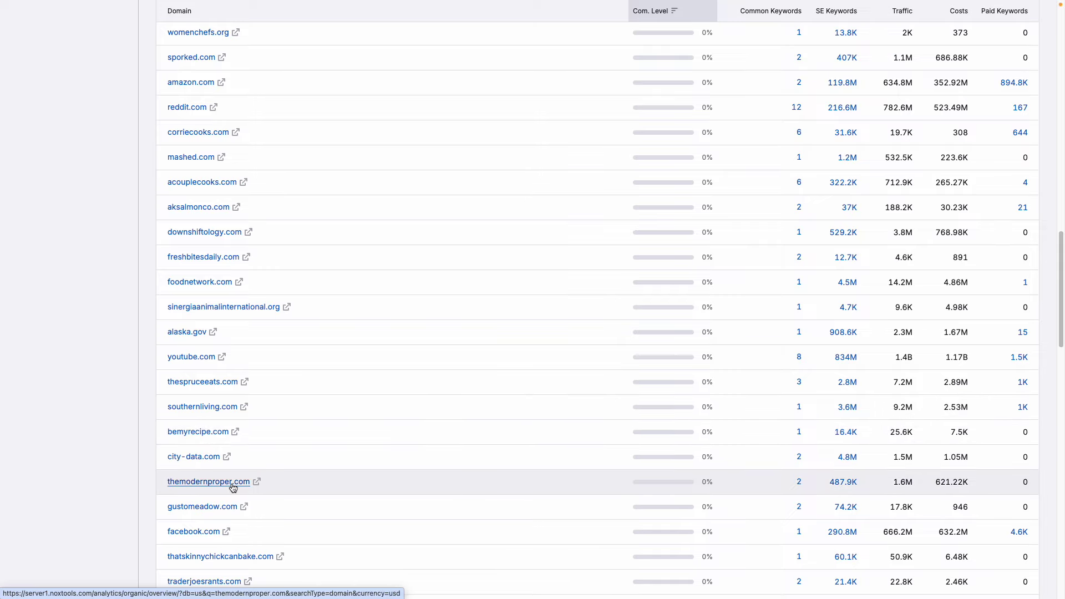
{"action": "right_click", "coordinate": [202, 434]}
{"action": "left_click", "coordinate": [259, 441]}
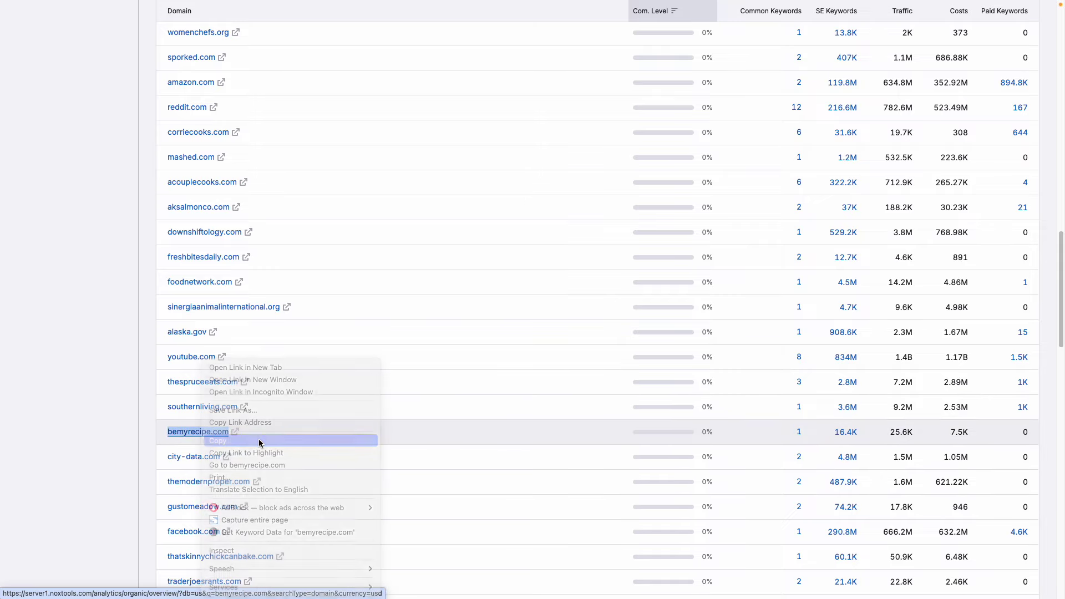
Step: Back in Edge, open bemyrecipe.com in place of the Allrecipes site and look over its home page
{"action": "key", "text": "ctrl+Left"}
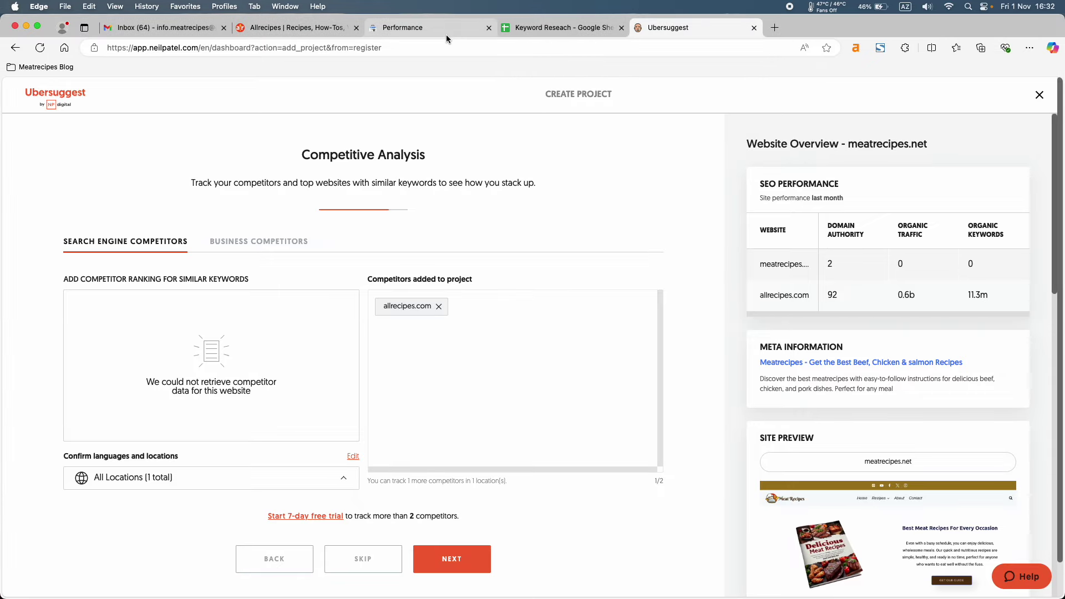
{"action": "left_click", "coordinate": [446, 35]}
{"action": "left_click", "coordinate": [324, 35]}
{"action": "left_click", "coordinate": [324, 42]}
{"action": "type", "text": "bemyrecipe.com"}
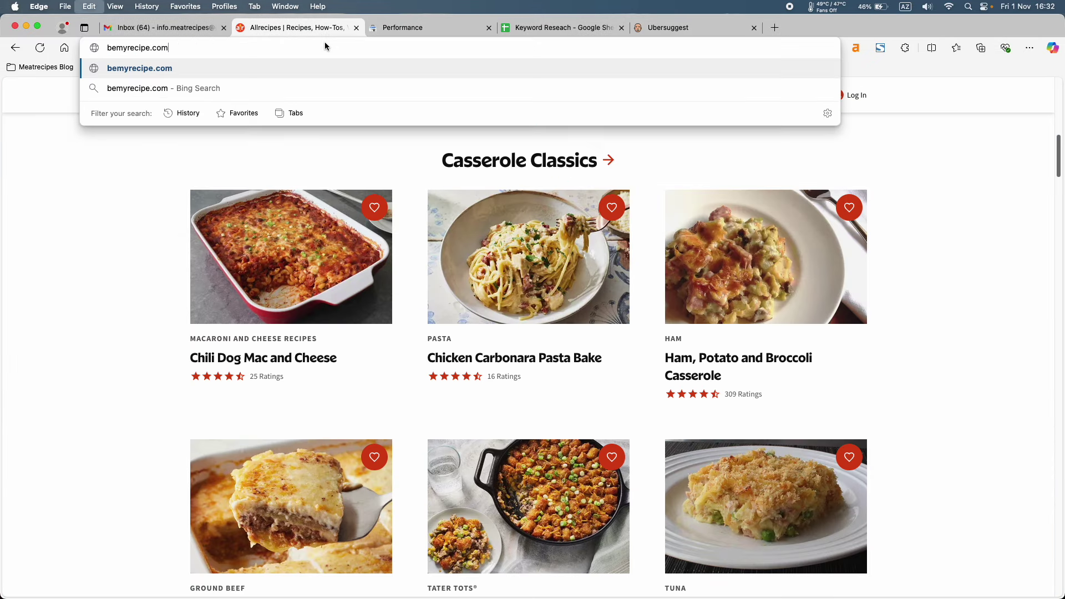
{"action": "key", "text": "Return"}
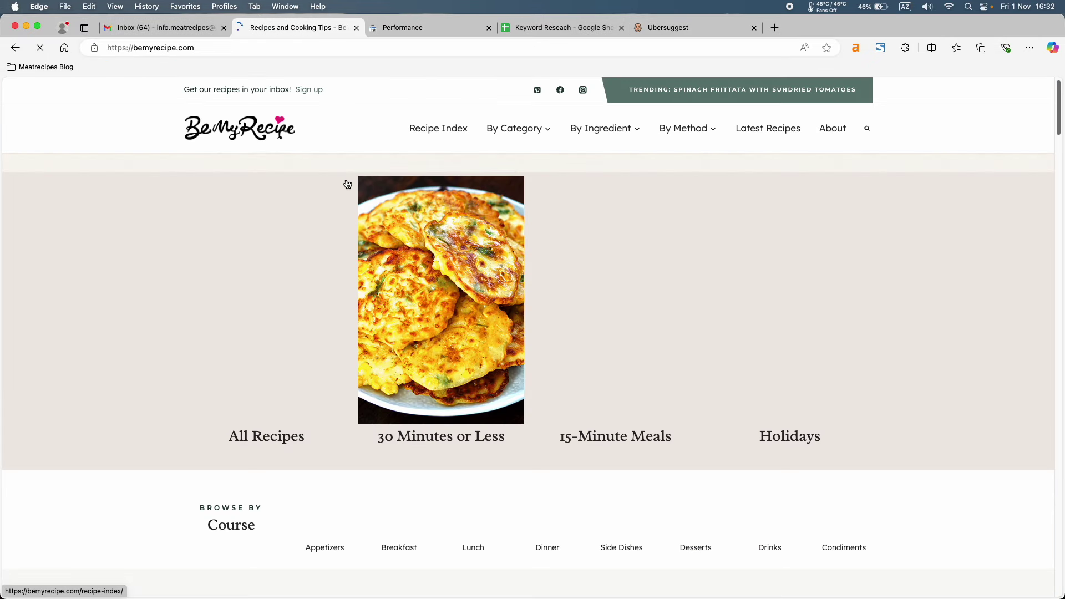
{"action": "scroll", "coordinate": [346, 183], "scroll_direction": "down", "scroll_amount": 1}
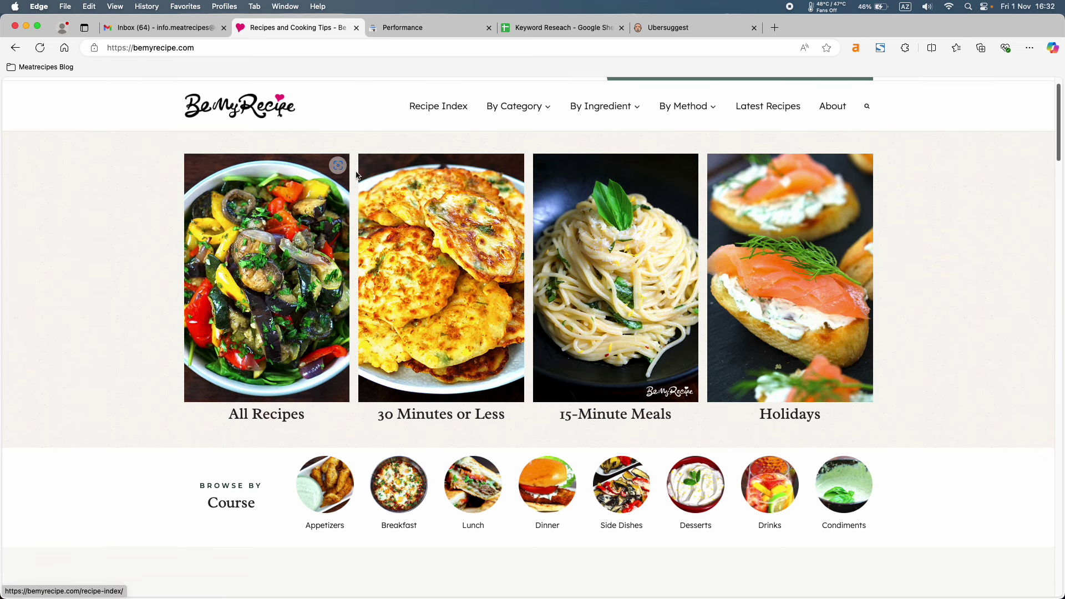
Step: Add bemyrecipe.com as the second competitor of the Ubersuggest project and check its organic traffic
{"action": "left_click", "coordinate": [675, 28]}
{"action": "left_click", "coordinate": [540, 319]}
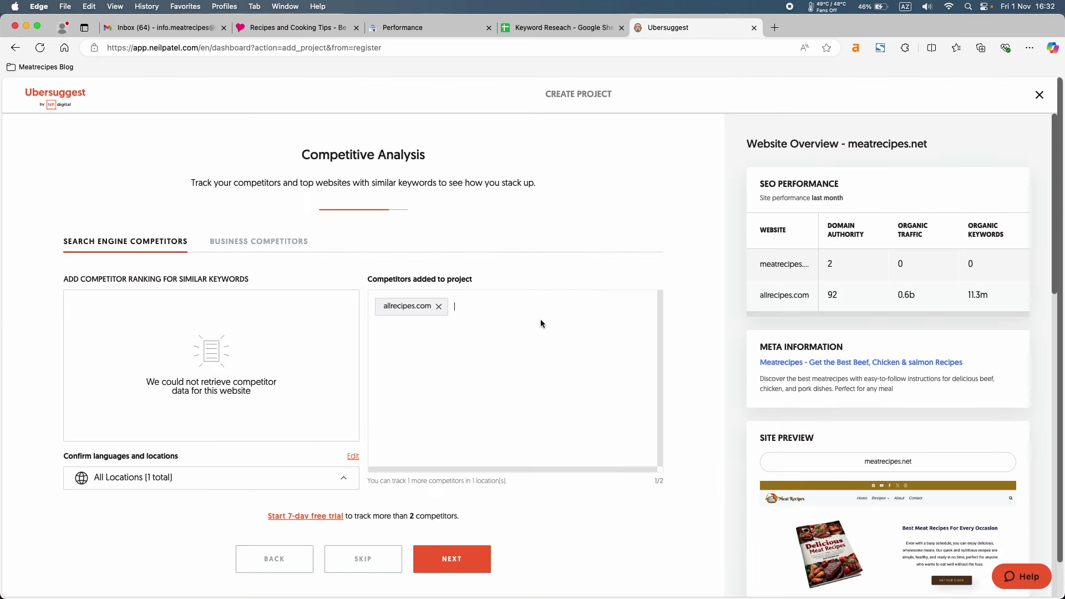
{"action": "type", "text": "bemyrecipe.com"}
{"action": "key", "text": "Return"}
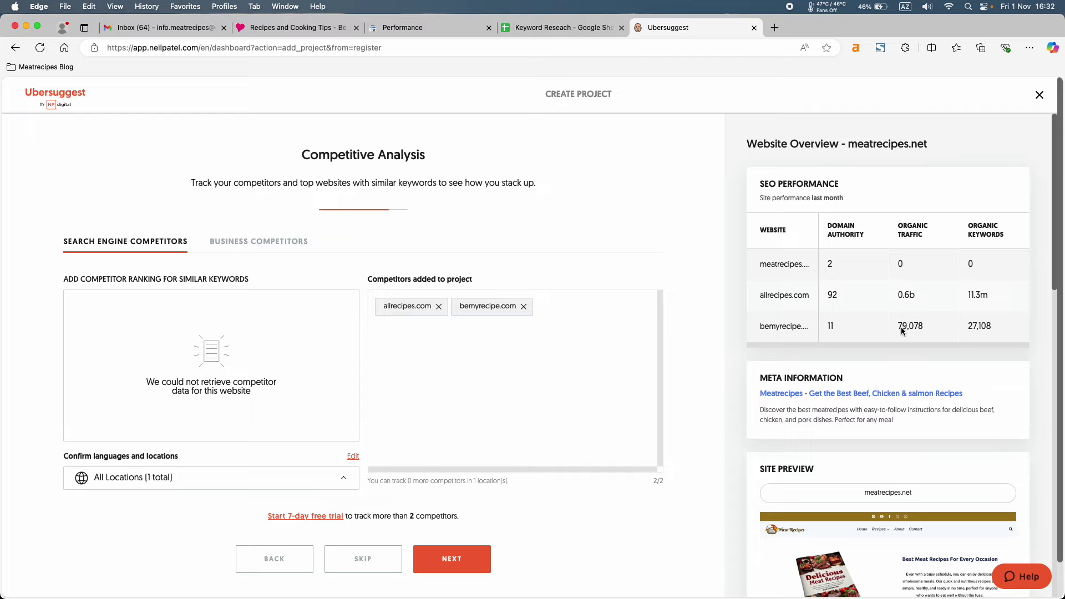
{"action": "left_click_drag", "start_coordinate": [904, 327], "coordinate": [943, 332]}
Step: Finish creating the project, declining the team's offer to grow traffic, and dismiss the completion and dashboard welcome messages
{"action": "left_click", "coordinate": [455, 556]}
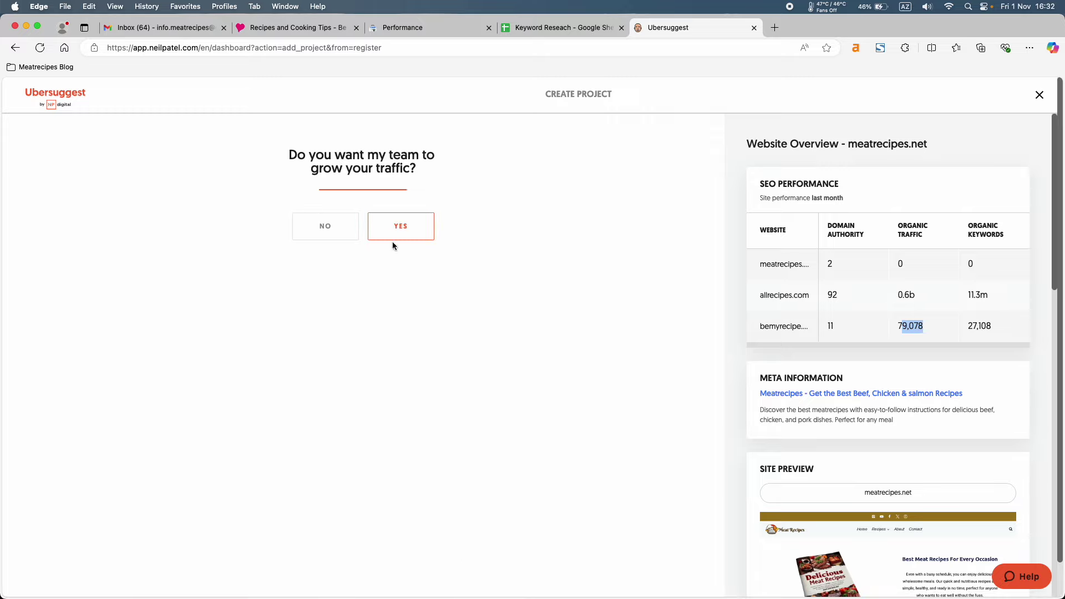
{"action": "left_click", "coordinate": [329, 224]}
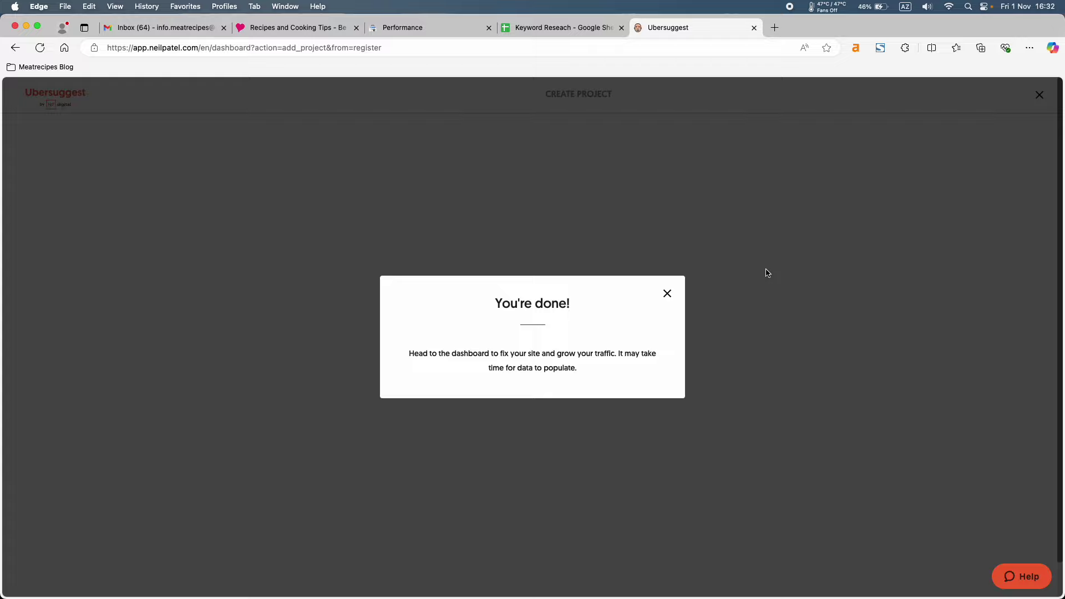
{"action": "left_click", "coordinate": [667, 294]}
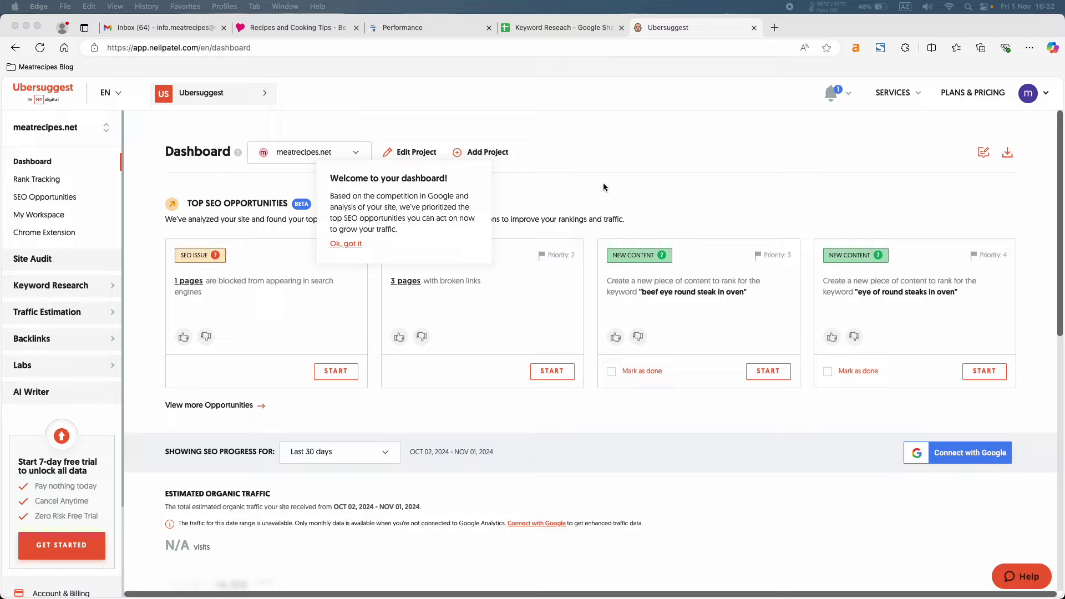
{"action": "left_click", "coordinate": [554, 193]}
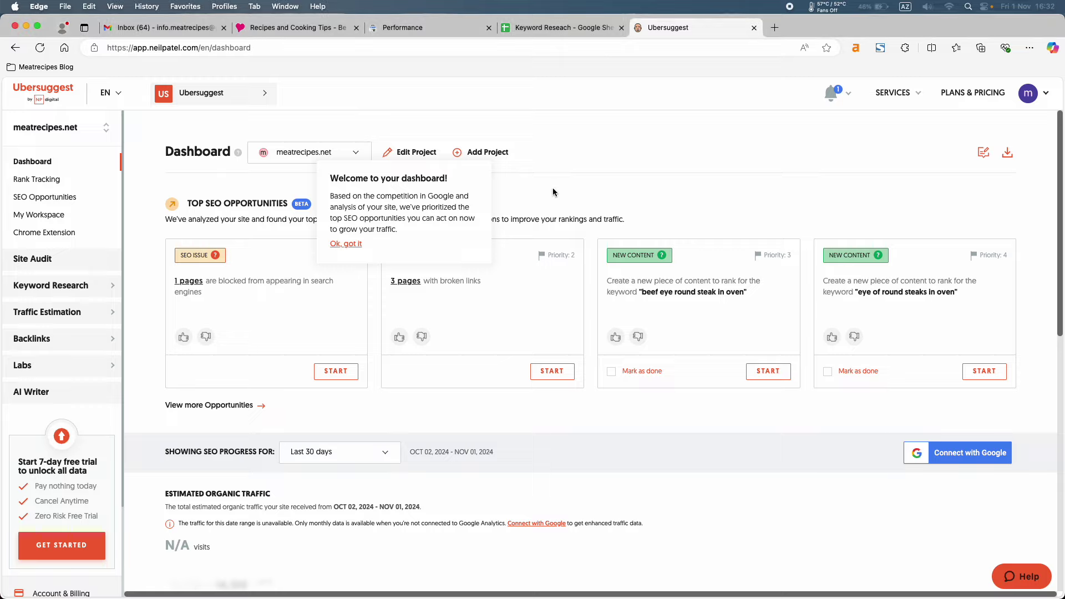
{"action": "left_click", "coordinate": [348, 244]}
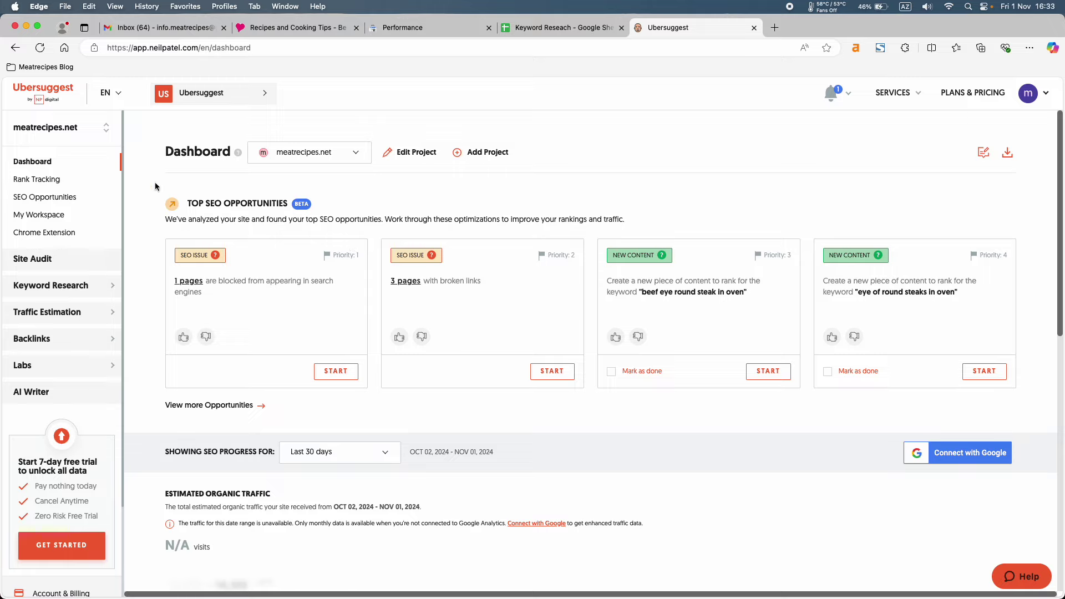
Step: Open the site audit for meatrecipes.net and review its on-page SEO score and discovered SEO issues
{"action": "left_click", "coordinate": [45, 265]}
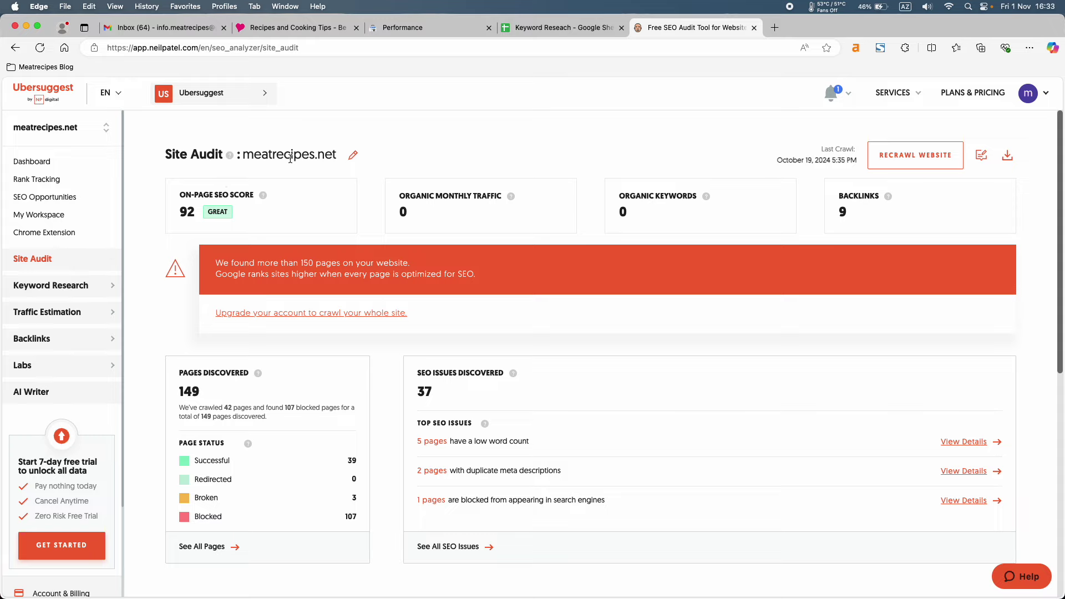
{"action": "left_click_drag", "start_coordinate": [340, 157], "coordinate": [239, 155]}
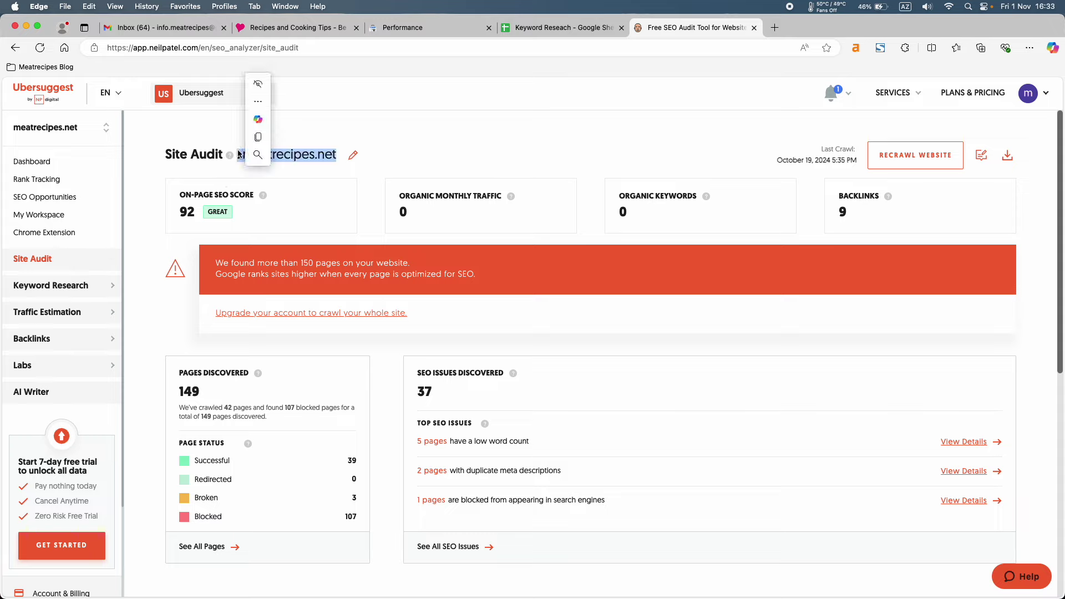
{"action": "left_click_drag", "start_coordinate": [166, 155], "coordinate": [337, 155]}
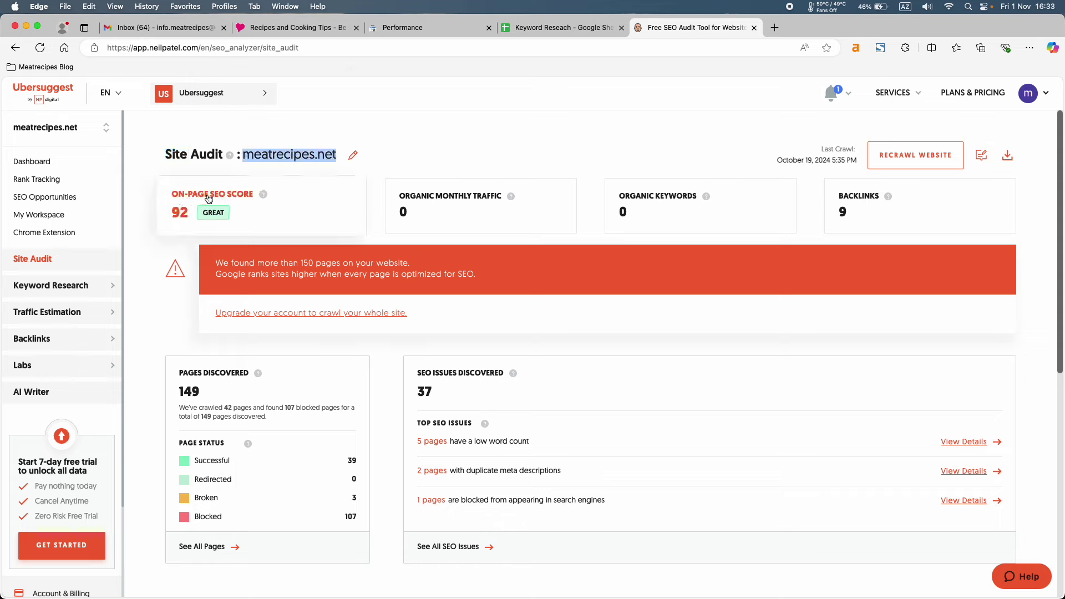
{"action": "mouse_move", "coordinate": [234, 197]}
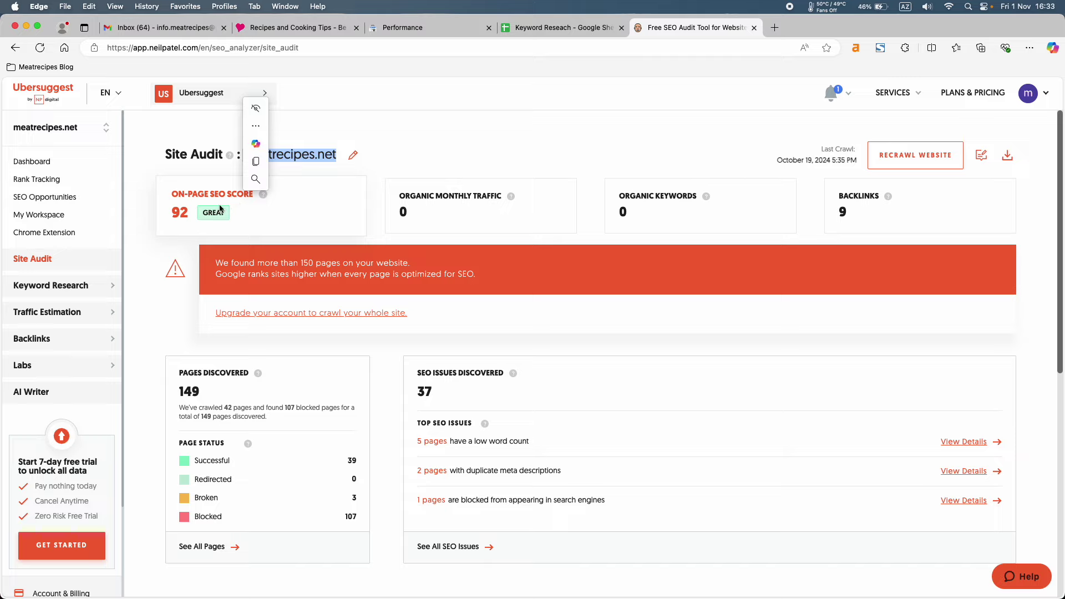
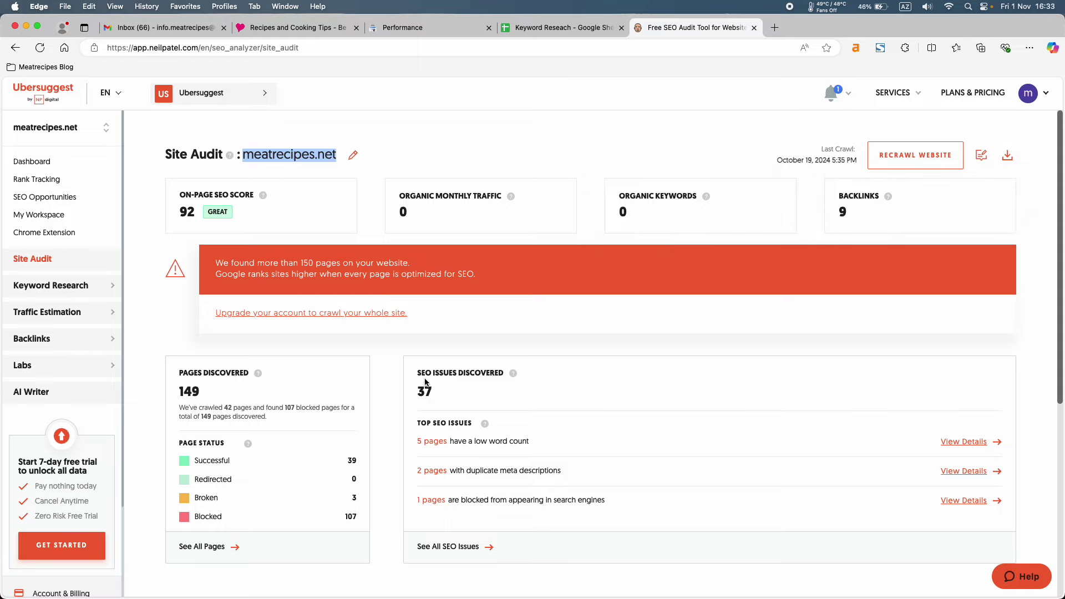
{"action": "scroll", "coordinate": [426, 381], "scroll_direction": "down", "scroll_amount": 5}
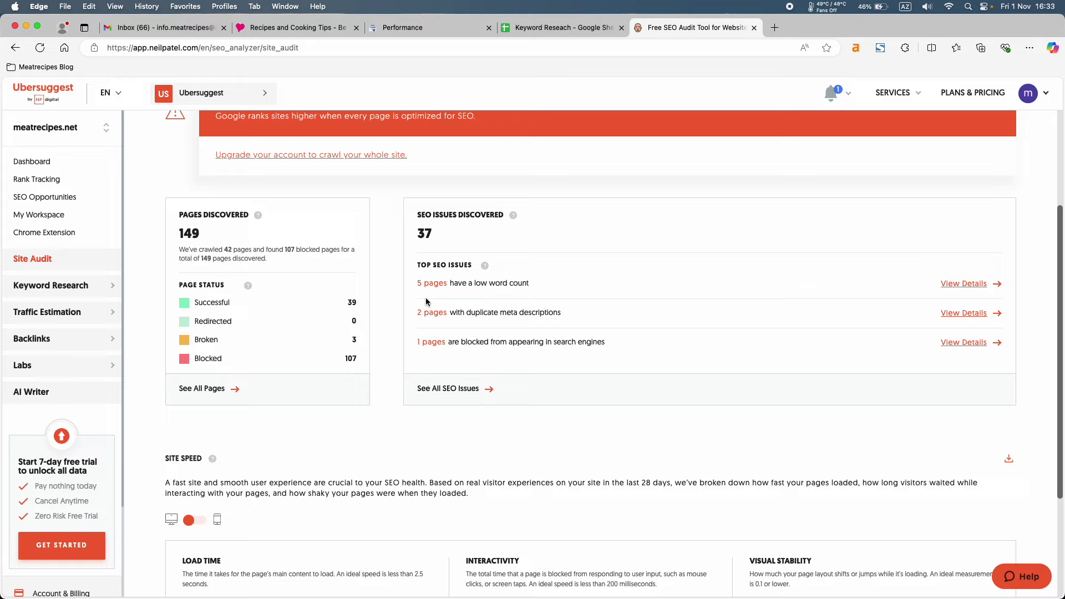
{"action": "mouse_move", "coordinate": [421, 216]}
{"action": "left_mouse_down"}
{"action": "mouse_move", "coordinate": [466, 216]}
{"action": "mouse_move", "coordinate": [410, 228]}
{"action": "mouse_move", "coordinate": [407, 217]}
{"action": "left_mouse_up"}
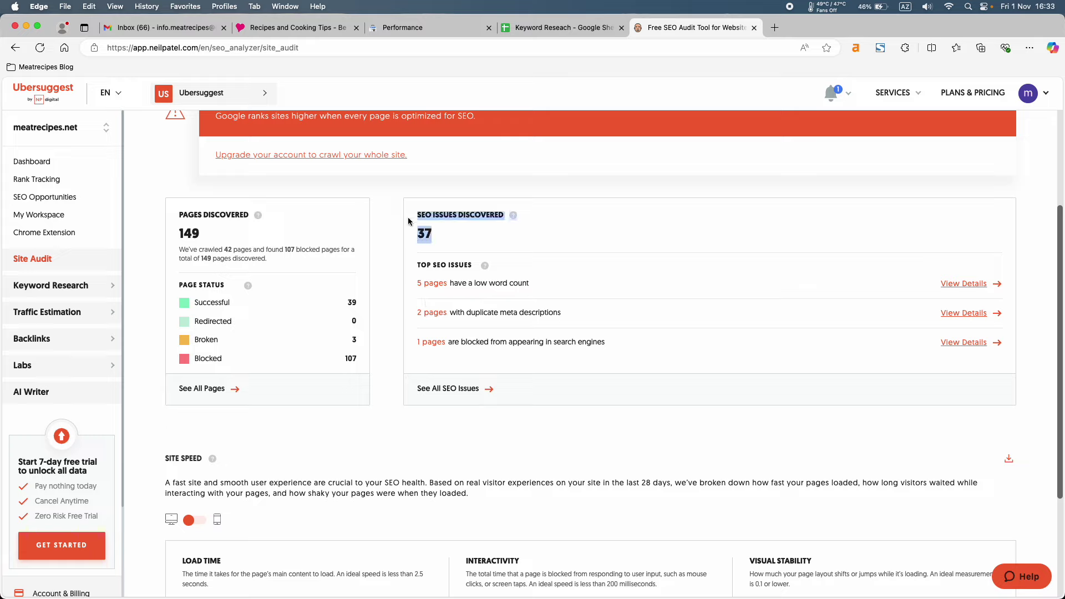
{"action": "left_click", "coordinate": [441, 232]}
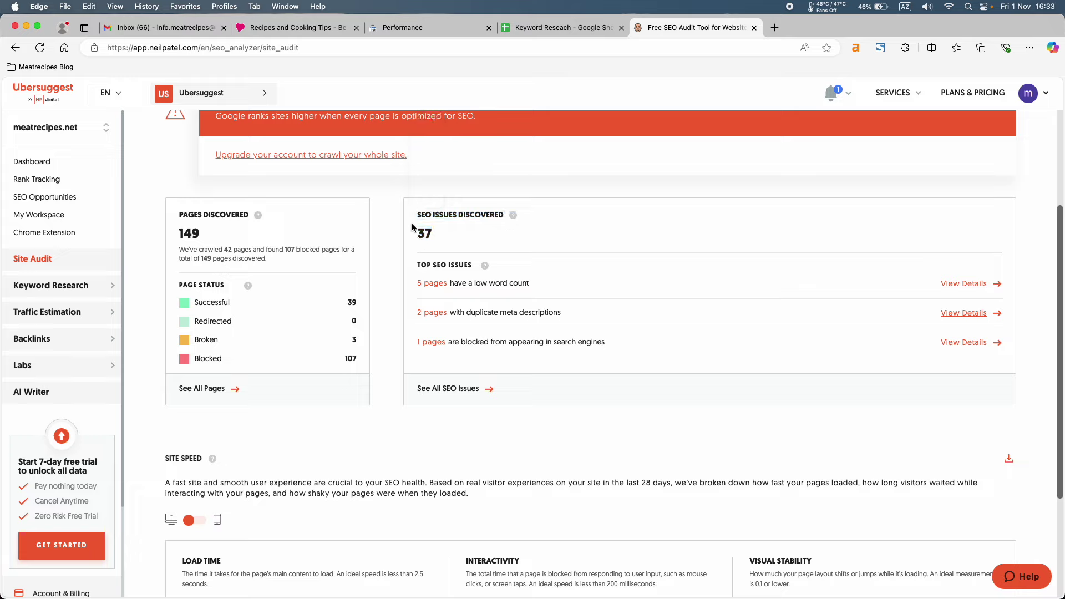
{"action": "left_click_drag", "start_coordinate": [431, 244], "coordinate": [358, 207]}
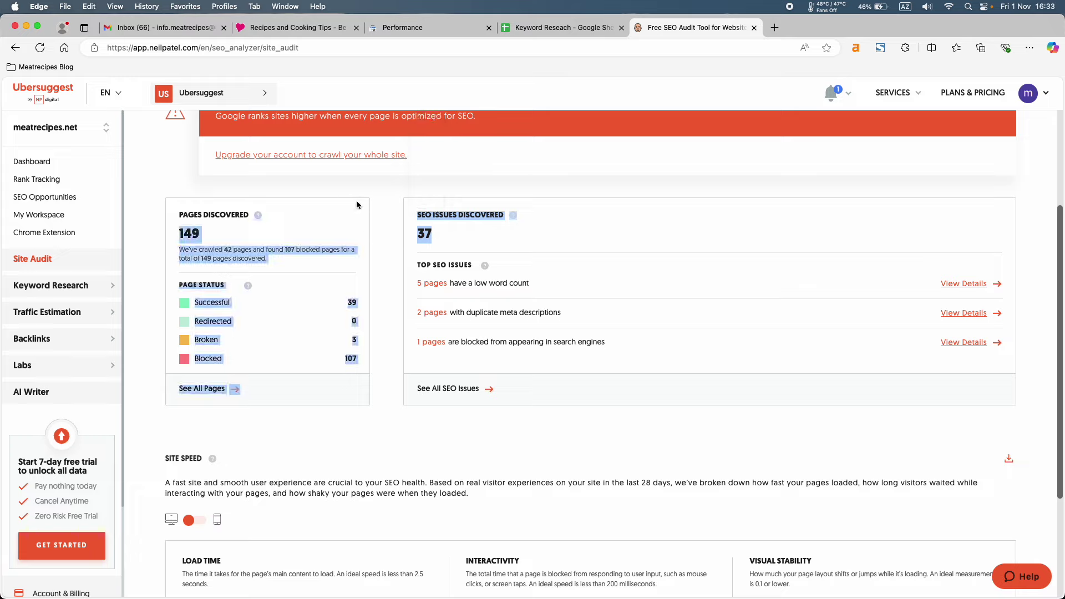
{"action": "left_click", "coordinate": [433, 236]}
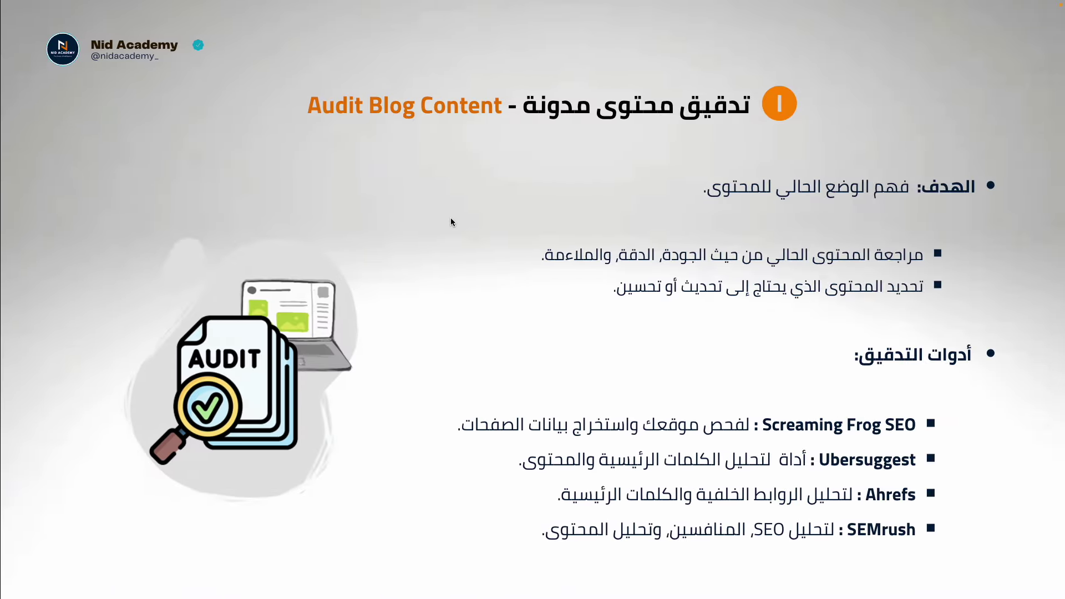
{"action": "key", "text": "Right"}
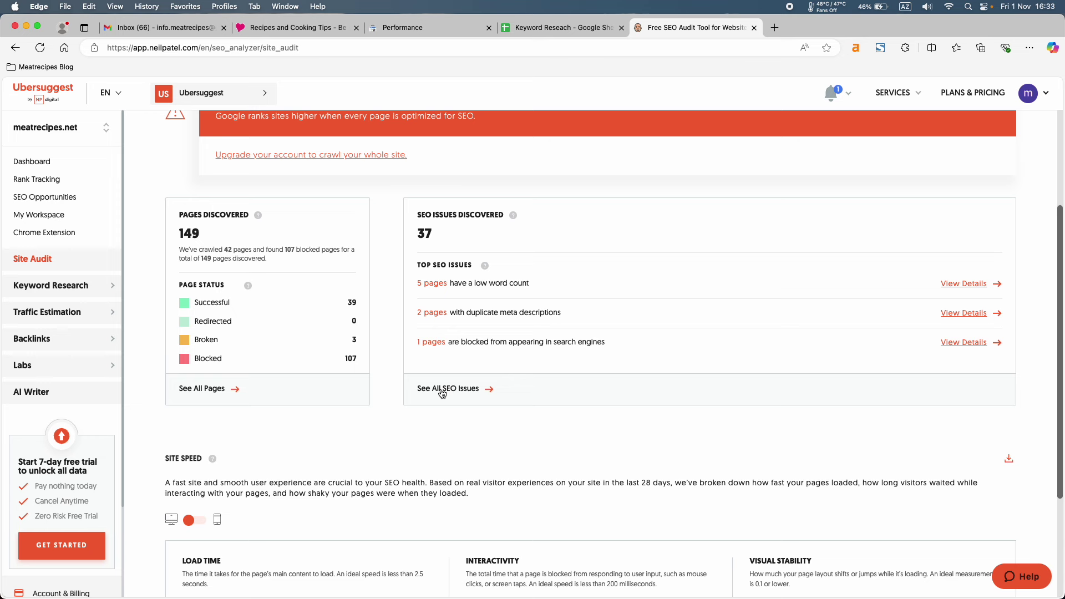
Step: Open the full list of SEO issues for meatrecipes.net and review the discovered issues with their difficulty and SEO impact
{"action": "left_click", "coordinate": [442, 391]}
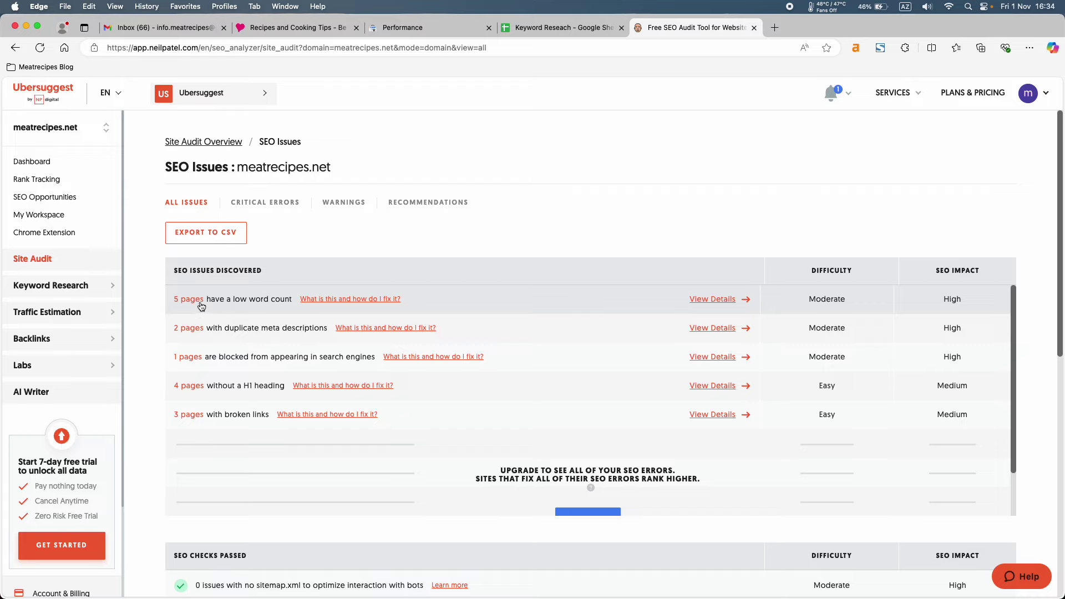
{"action": "left_click", "coordinate": [225, 142]}
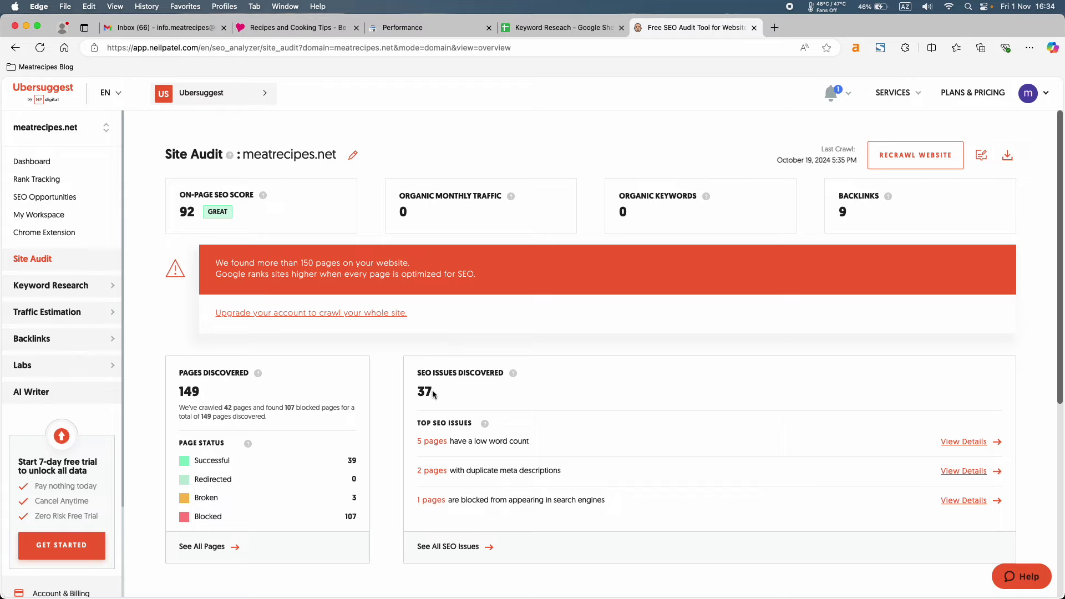
{"action": "left_click", "coordinate": [460, 549]}
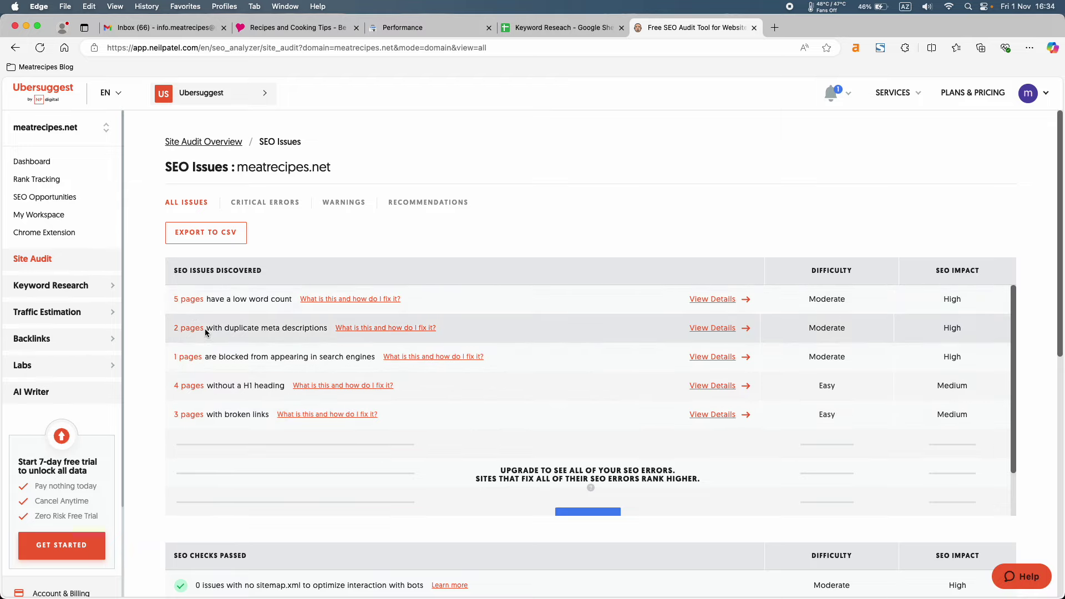
{"action": "scroll", "coordinate": [205, 332], "scroll_direction": "down", "scroll_amount": 2}
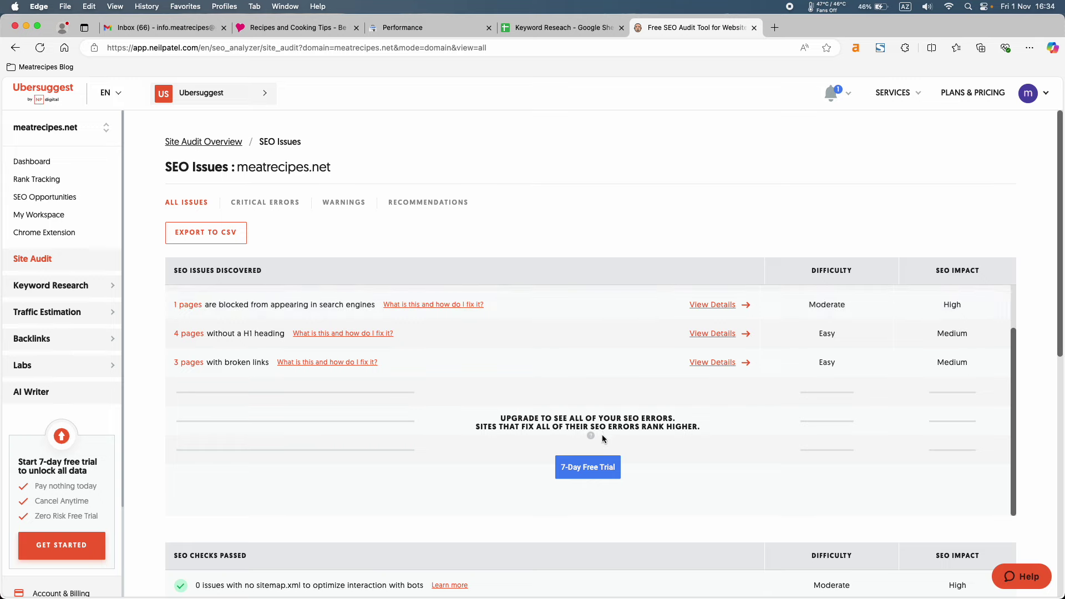
{"action": "scroll", "coordinate": [483, 361], "scroll_direction": "up", "scroll_amount": 2}
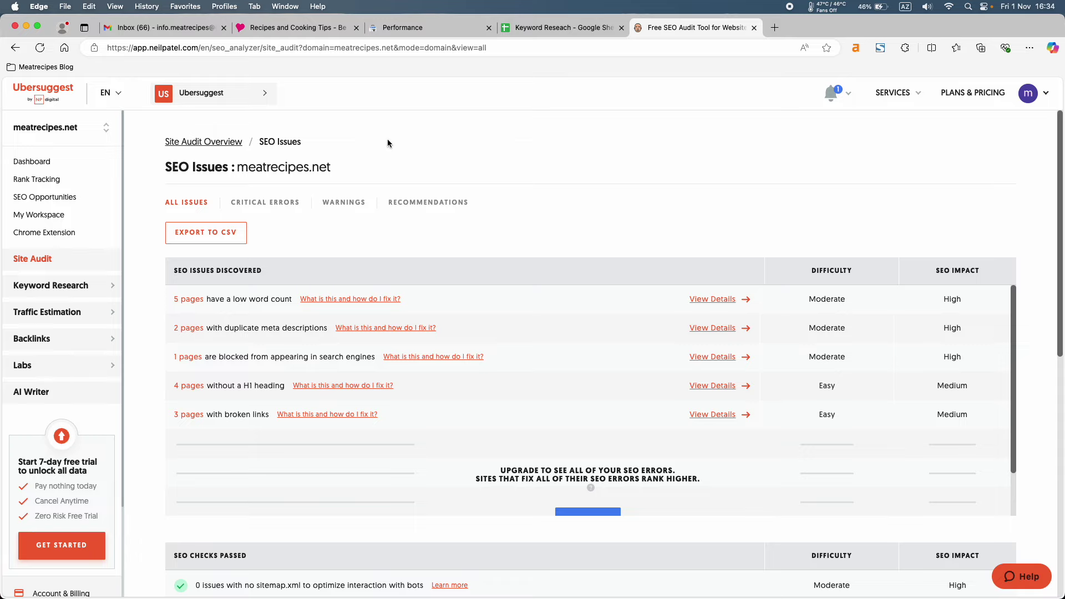
Step: Review the passed SEO checks below the issues list of meatrecipes.net, then return to the discovered issues
{"action": "scroll", "coordinate": [387, 143], "scroll_direction": "down", "scroll_amount": 4}
{"action": "scroll", "coordinate": [387, 136], "scroll_direction": "down", "scroll_amount": 1}
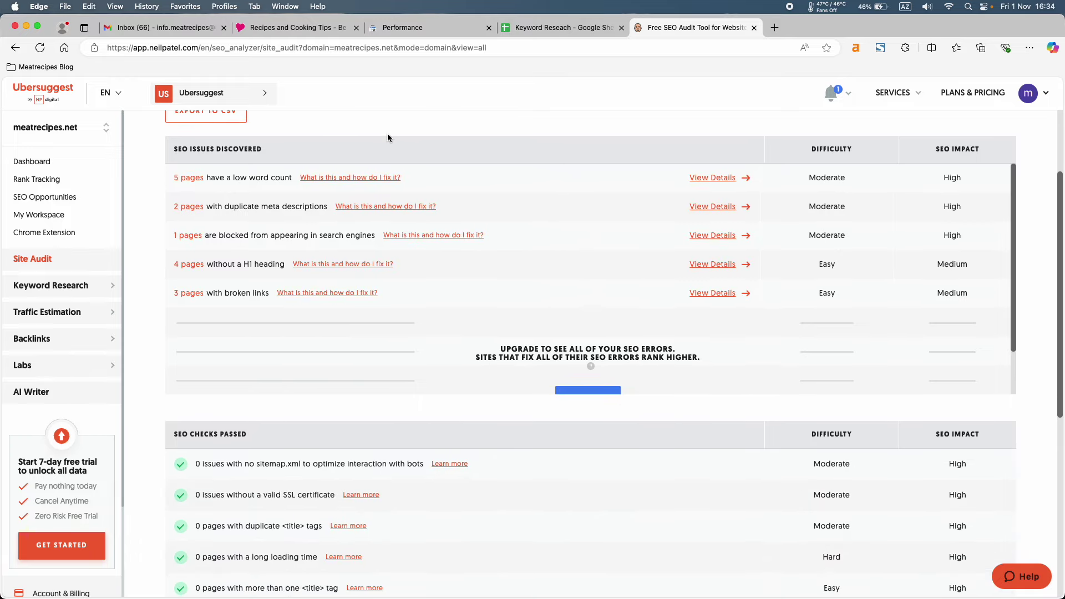
{"action": "scroll", "coordinate": [270, 261], "scroll_direction": "down", "scroll_amount": 10}
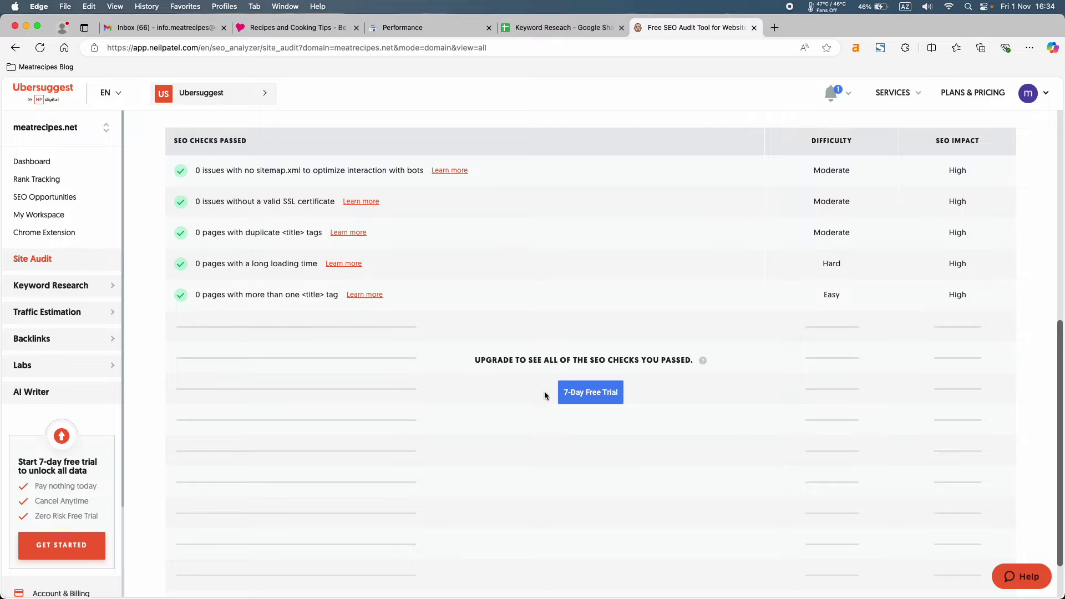
{"action": "scroll", "coordinate": [481, 243], "scroll_direction": "down", "scroll_amount": 2}
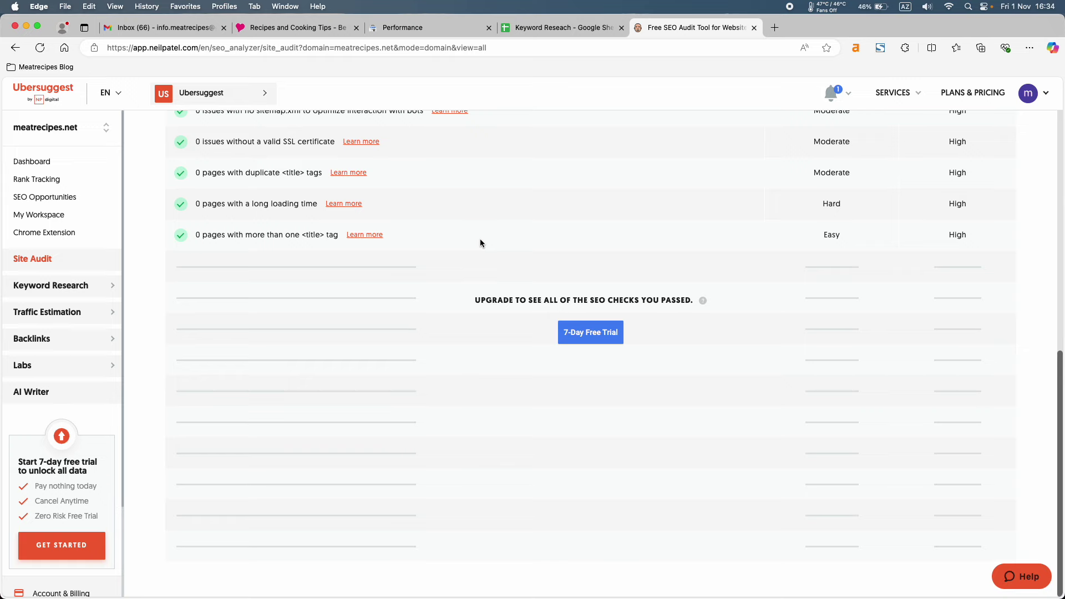
{"action": "scroll", "coordinate": [481, 242], "scroll_direction": "up", "scroll_amount": 15}
{"action": "scroll", "coordinate": [485, 424], "scroll_direction": "up", "scroll_amount": 2}
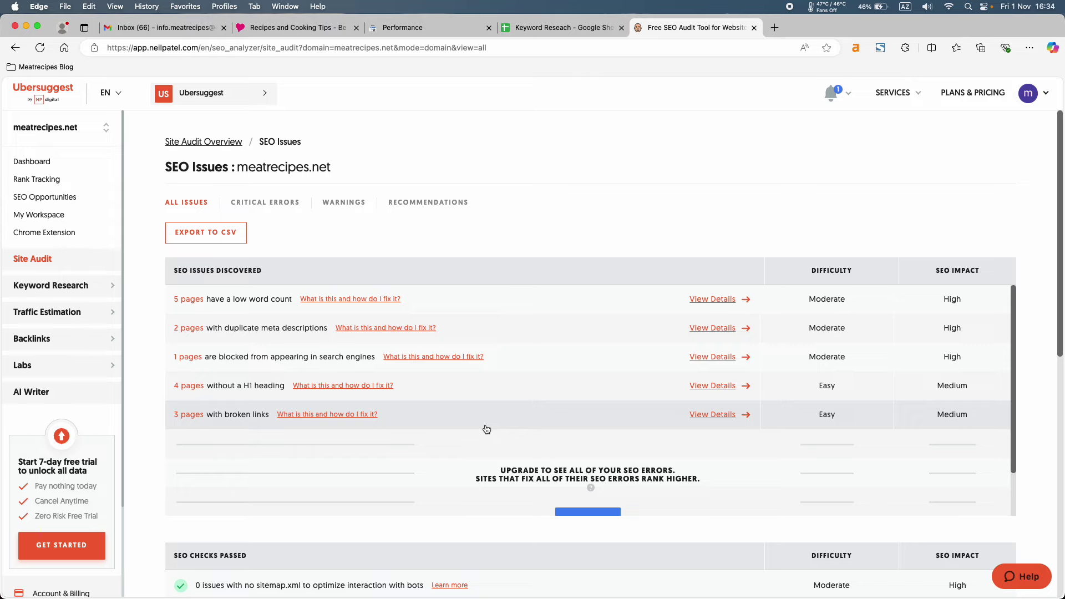
{"action": "scroll", "coordinate": [486, 428], "scroll_direction": "down", "scroll_amount": 1}
{"action": "scroll", "coordinate": [486, 429], "scroll_direction": "up", "scroll_amount": 1}
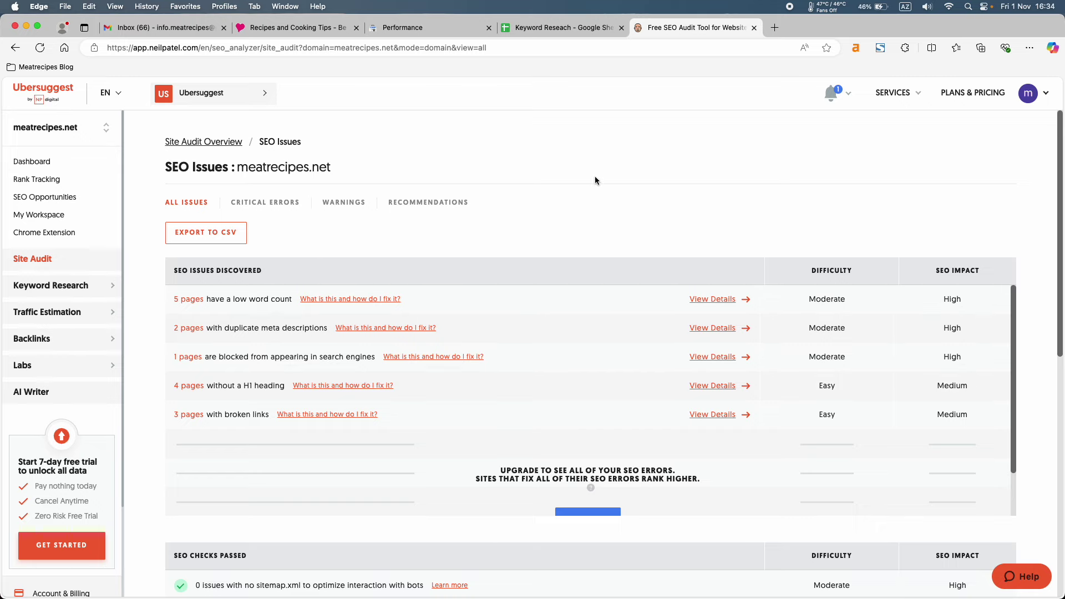
Step: Open the low word count issue, check which pages are affected, and return to the SEO issues list
{"action": "left_click", "coordinate": [255, 301]}
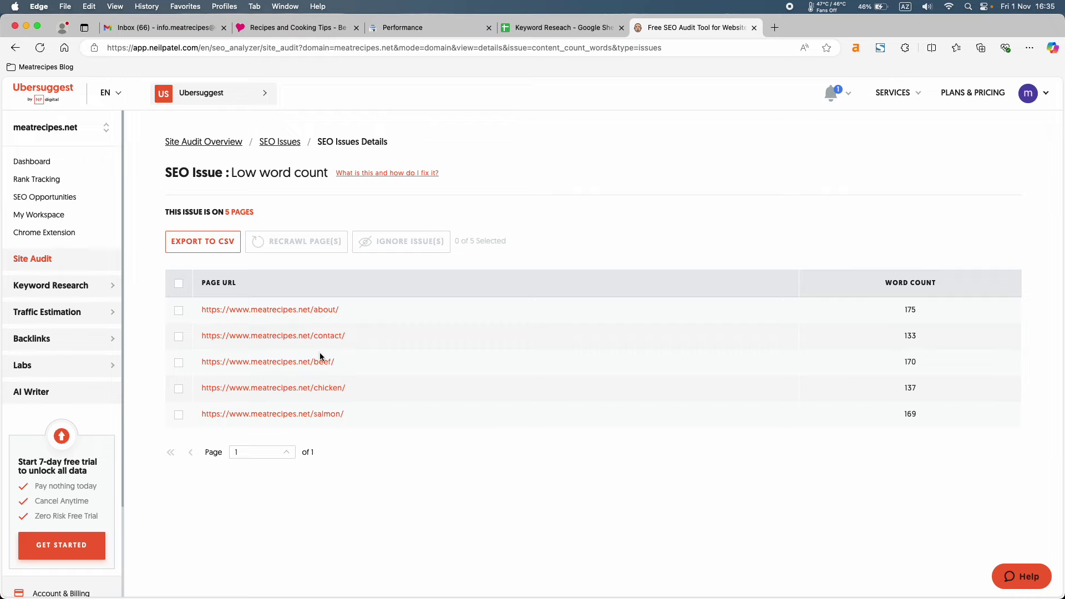
{"action": "left_click", "coordinate": [269, 143]}
{"action": "scroll", "coordinate": [266, 316], "scroll_direction": "down", "scroll_amount": 1}
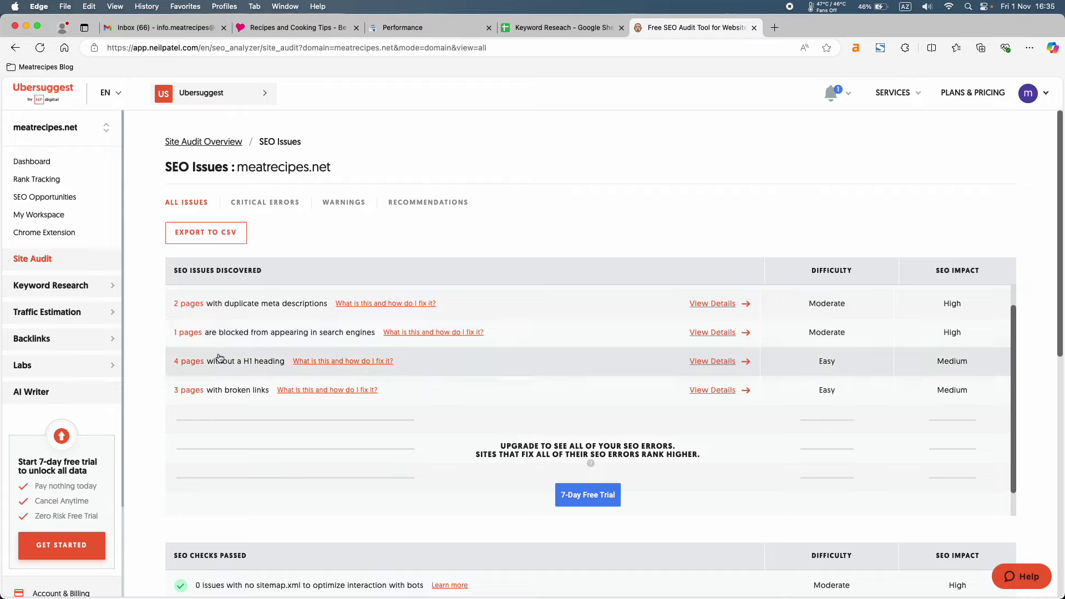
Step: Check which page is blocked from appearing in search engines, then go back through the issues list to the site audit overview
{"action": "left_click", "coordinate": [189, 334]}
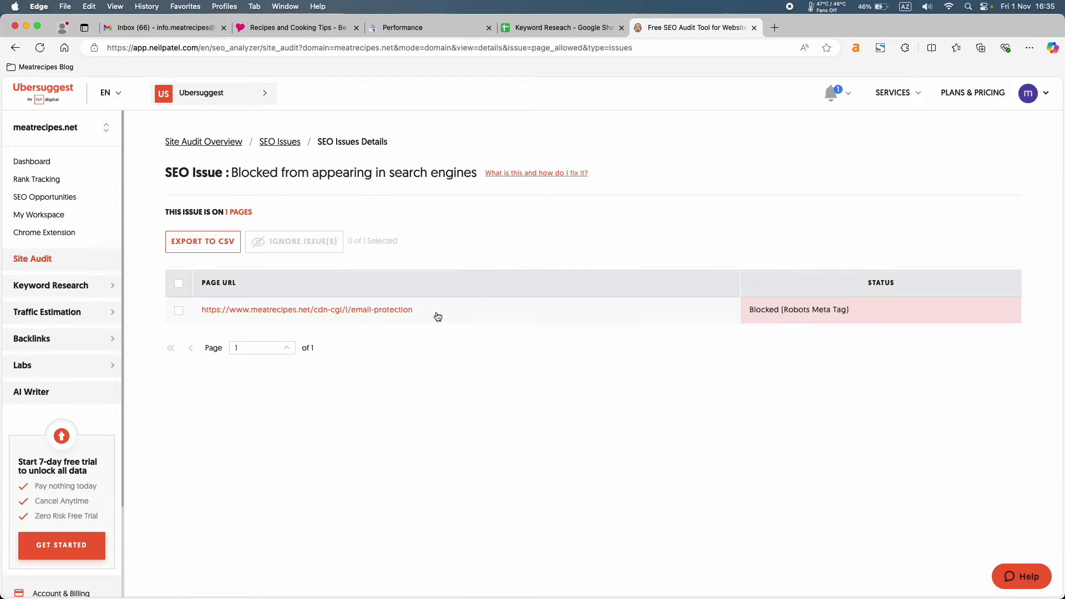
{"action": "left_click", "coordinate": [282, 142]}
{"action": "scroll", "coordinate": [283, 375], "scroll_direction": "down", "scroll_amount": 1}
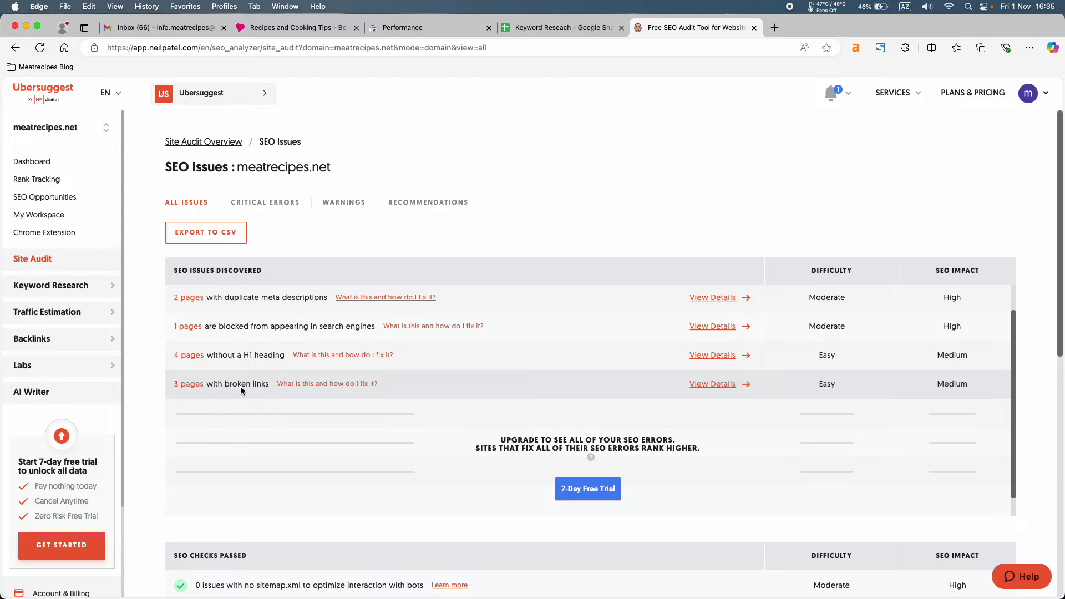
{"action": "scroll", "coordinate": [240, 386], "scroll_direction": "up", "scroll_amount": 1}
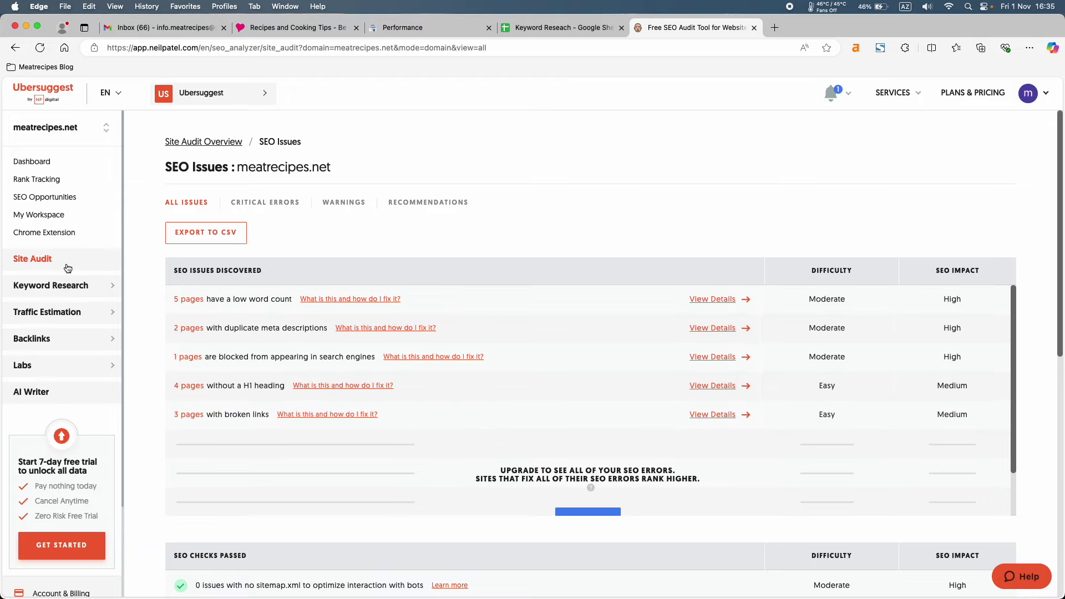
{"action": "left_click", "coordinate": [188, 143]}
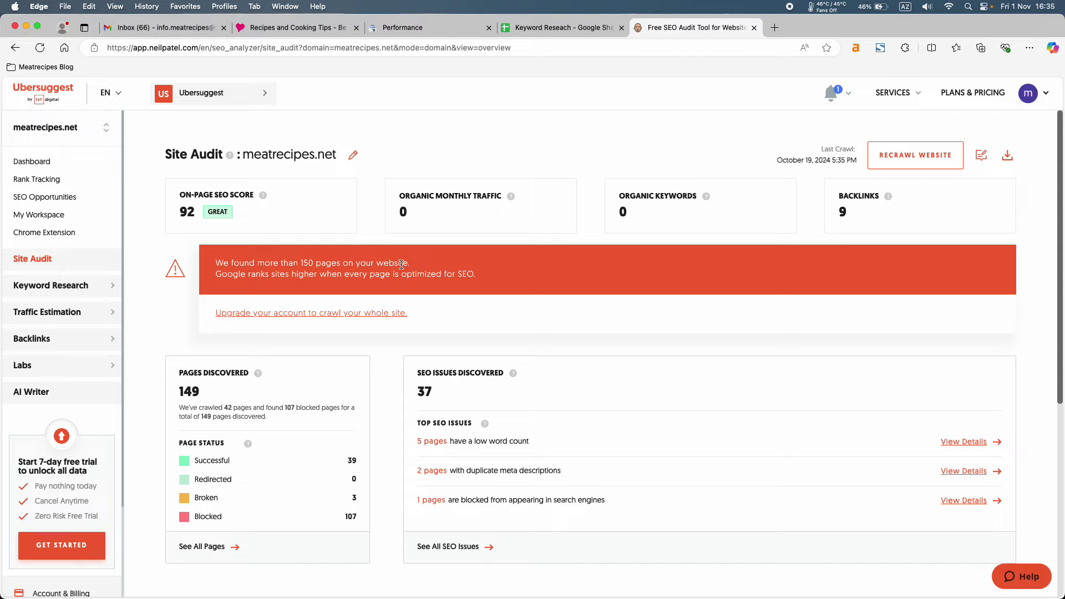
{"action": "key", "text": "super+shift+5"}
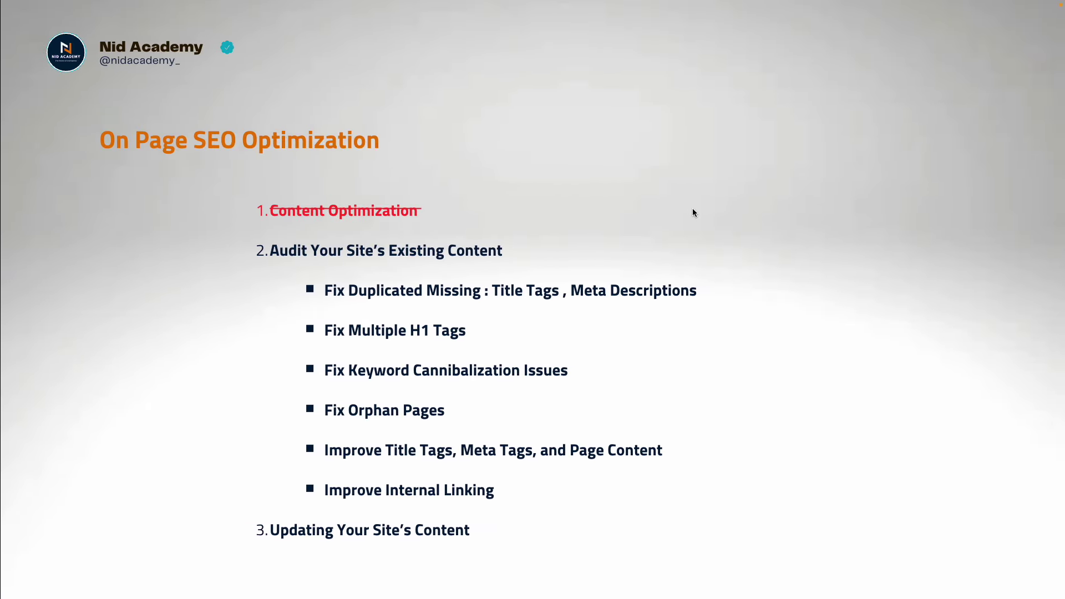
{"action": "key", "text": "ctrl+Up"}
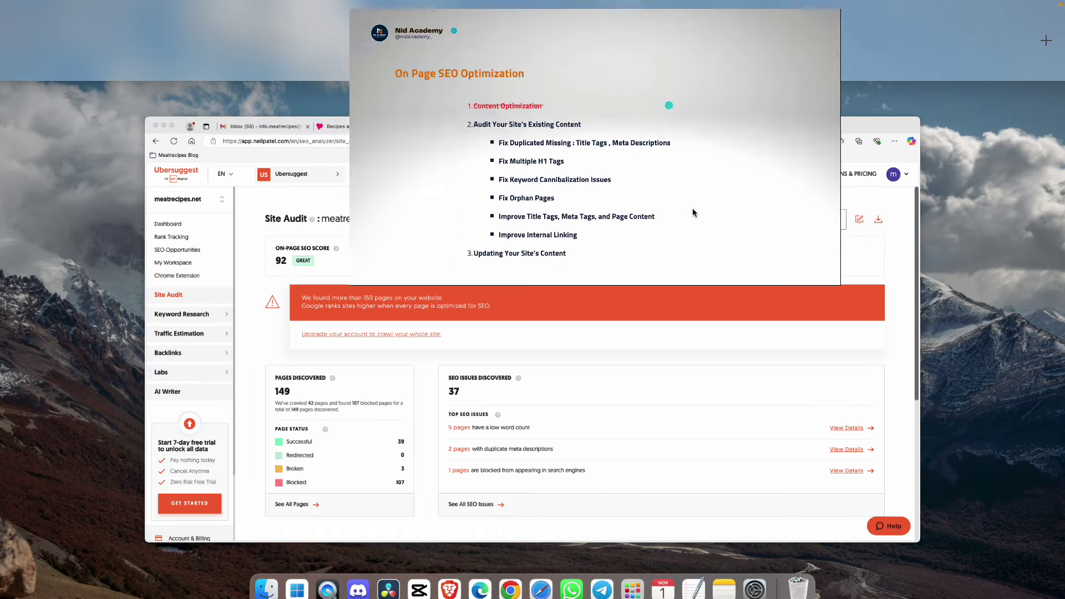
{"action": "left_click", "coordinate": [503, 62]}
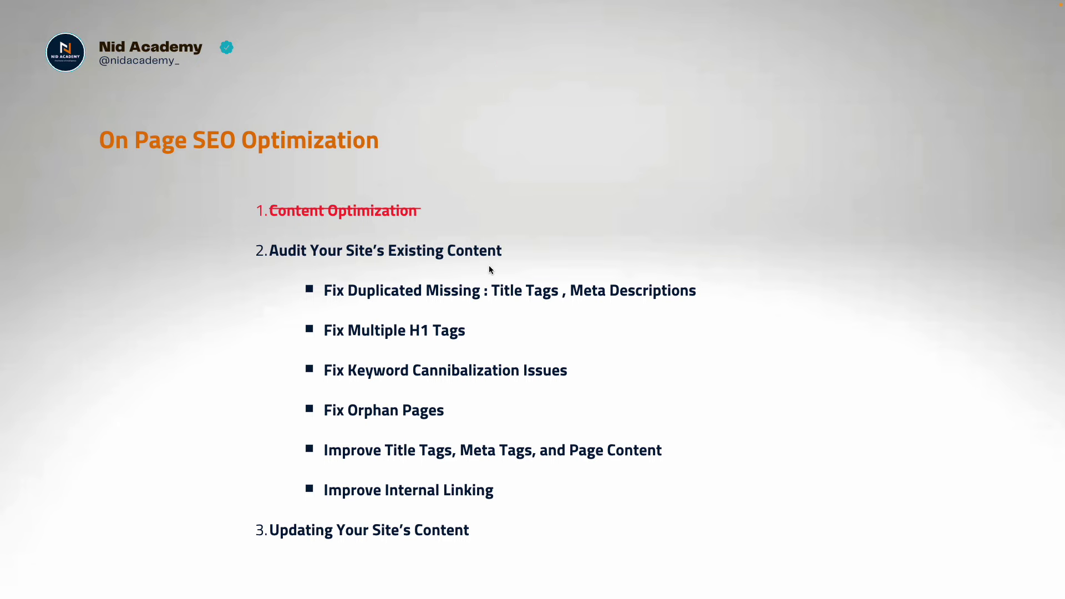
{"action": "key", "text": "Right"}
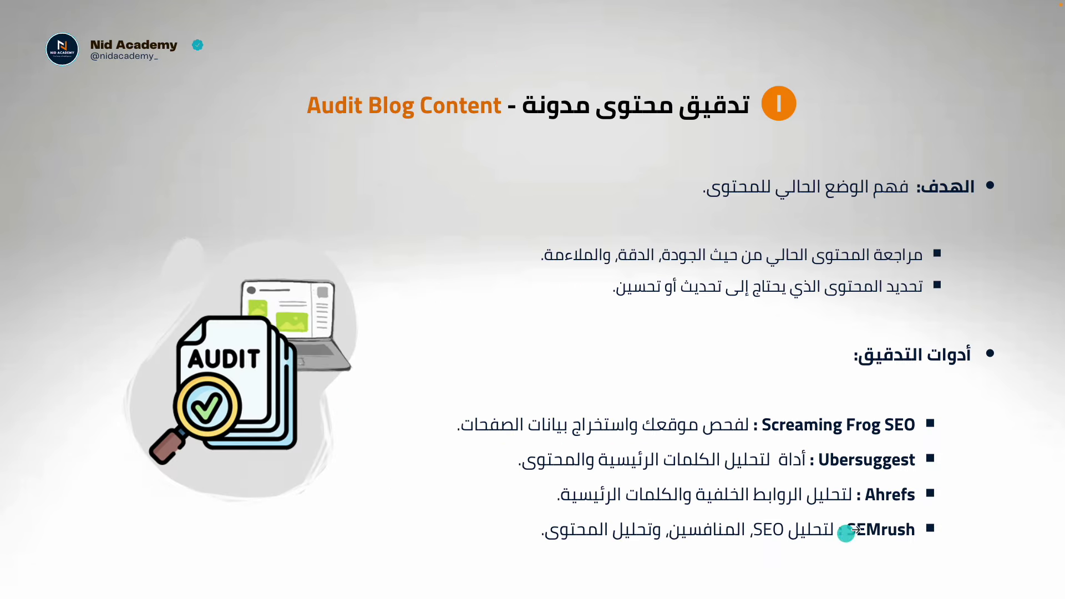
{"action": "left_click", "coordinate": [896, 499]}
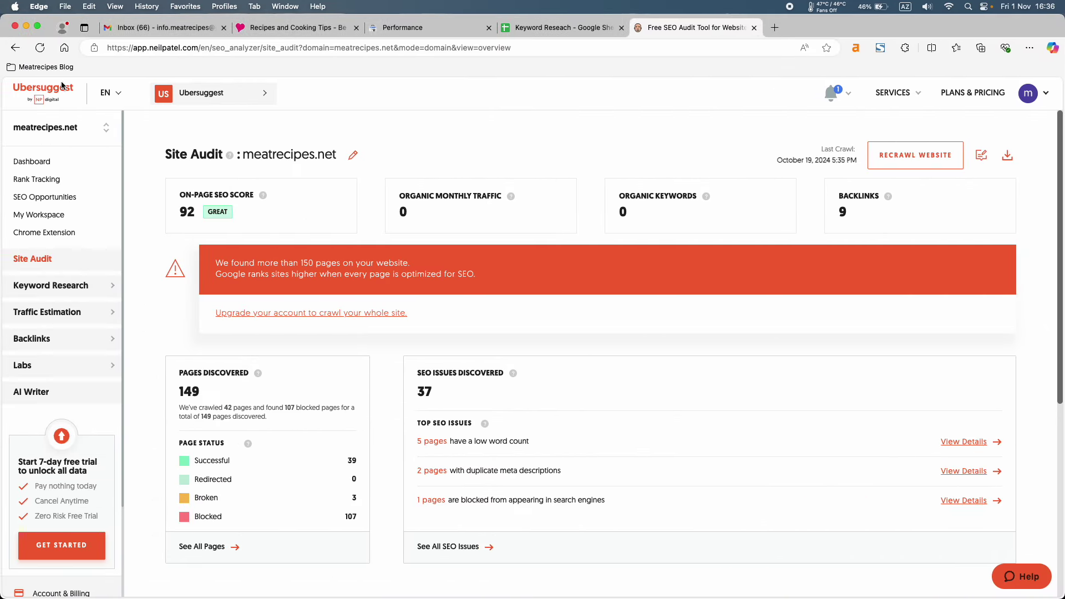
Step: Search Google for "ahref audit" and open Ahrefs' free SEO audit tool page, checking its ownership verification options
{"action": "left_click", "coordinate": [65, 48]}
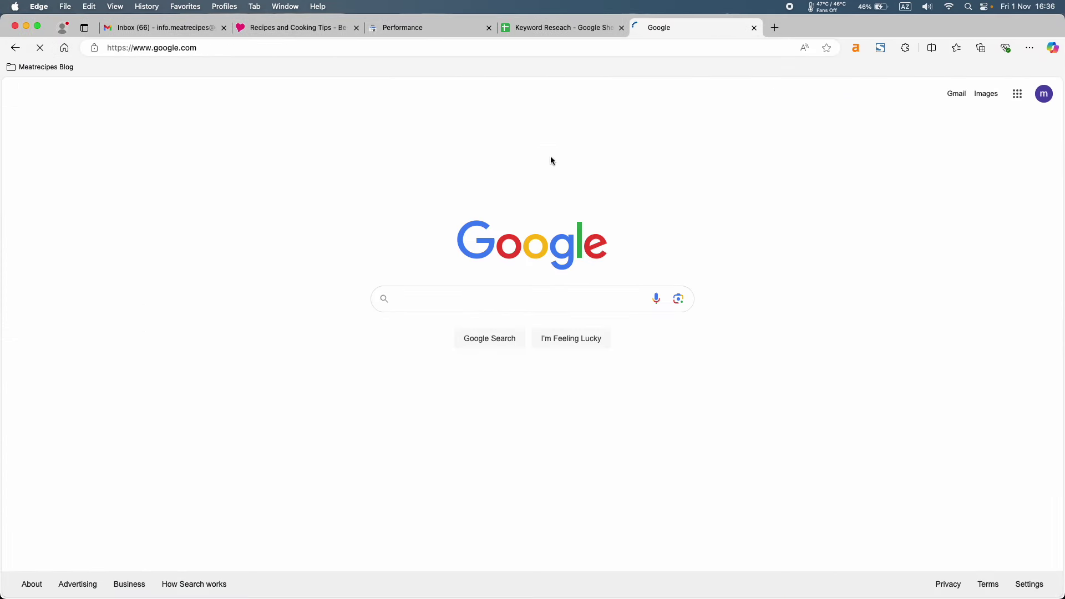
{"action": "type", "text": "ahref "}
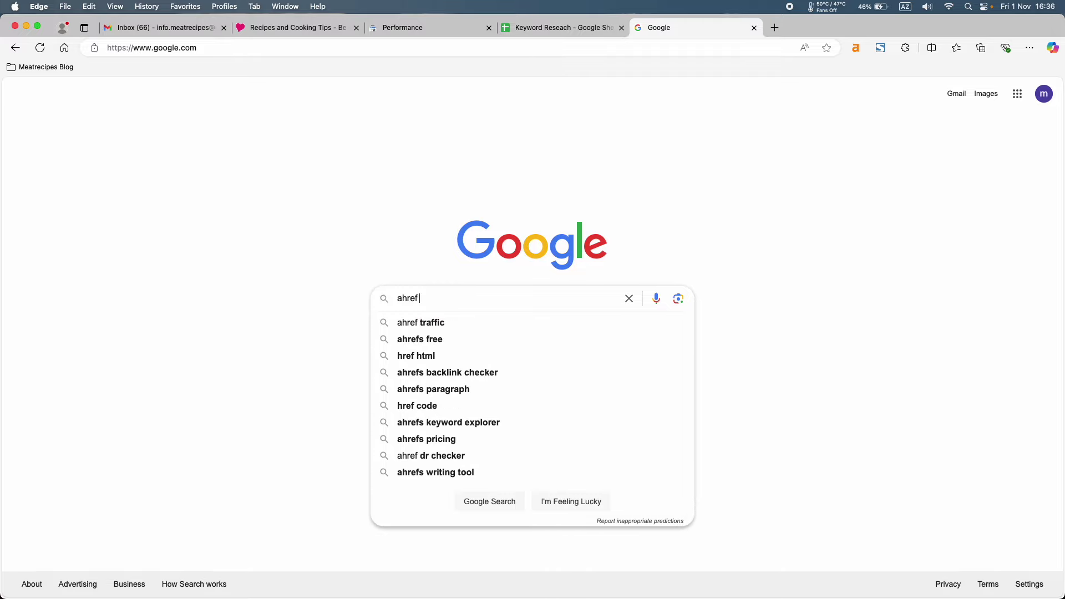
{"action": "type", "text": "audit"}
{"action": "key", "text": "Return"}
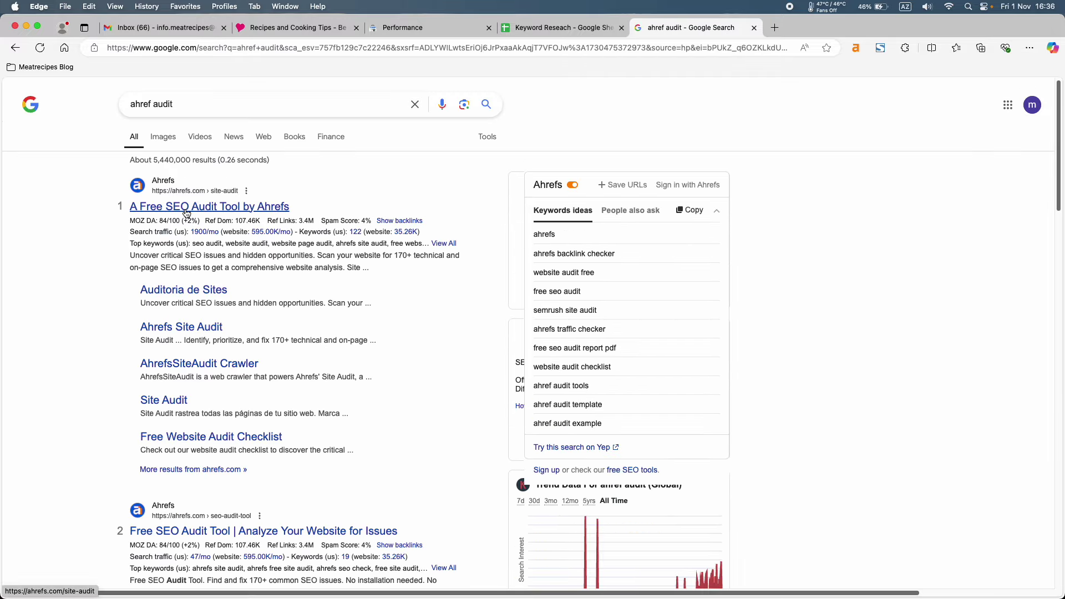
{"action": "left_click", "coordinate": [187, 213]}
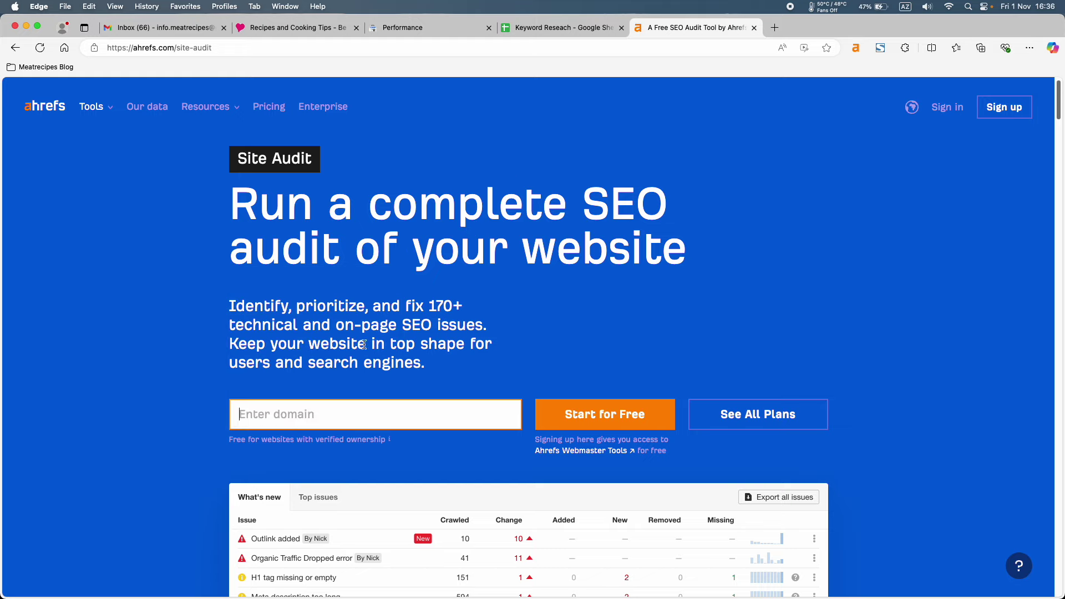
{"action": "scroll", "coordinate": [320, 419], "scroll_direction": "down", "scroll_amount": 1}
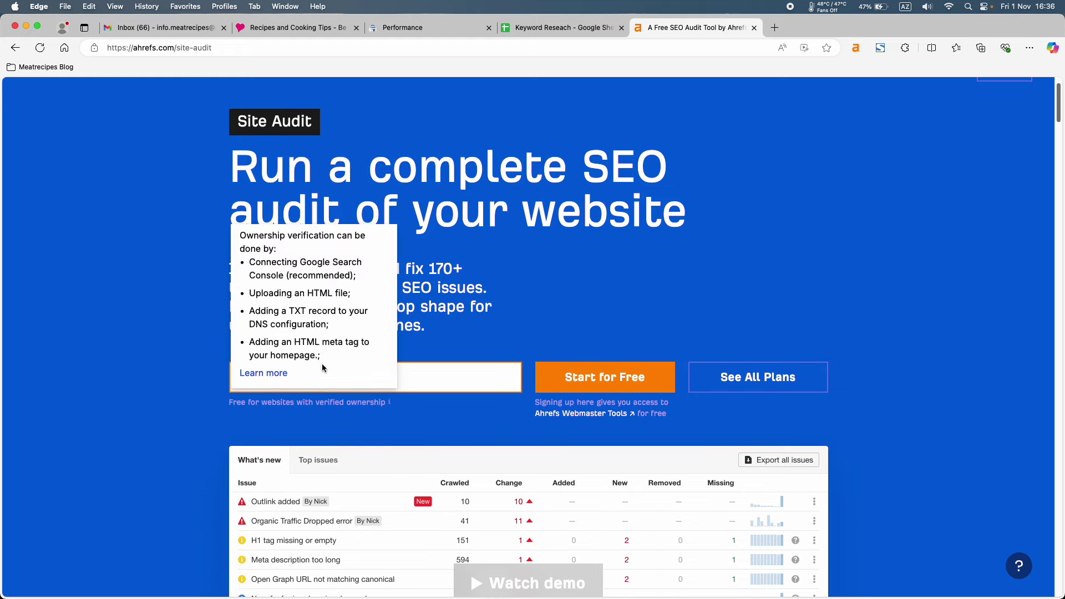
Step: Open meatrecipes.net in place of the bemyrecipe.com site and copy its web address
{"action": "left_click", "coordinate": [342, 33]}
{"action": "left_click", "coordinate": [328, 48]}
{"action": "type", "text": "m"}
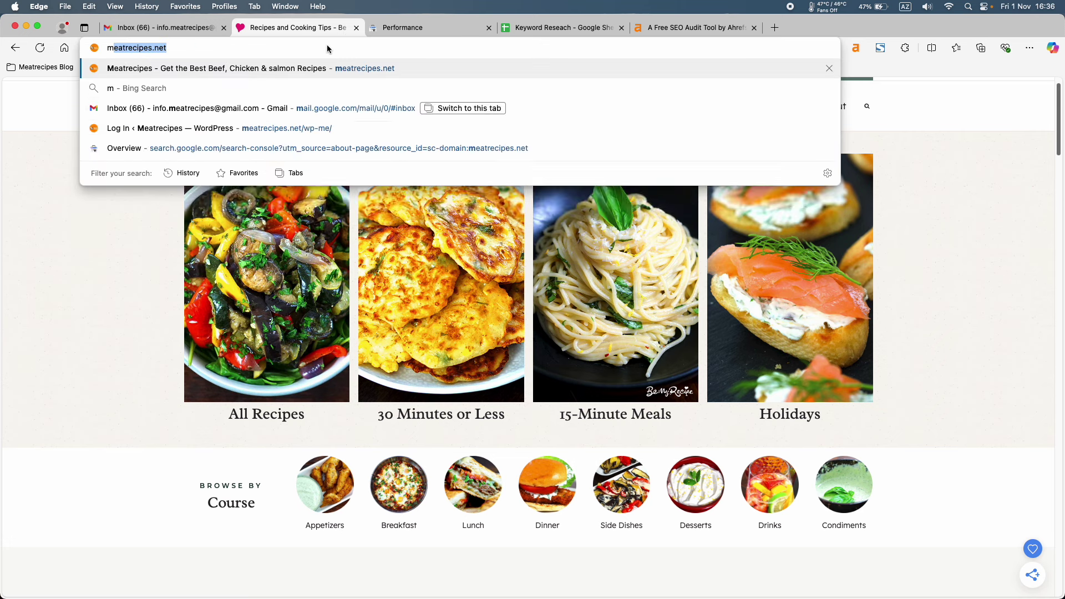
{"action": "key", "text": "Return"}
{"action": "left_click", "coordinate": [327, 47]}
{"action": "key", "text": "super+c"}
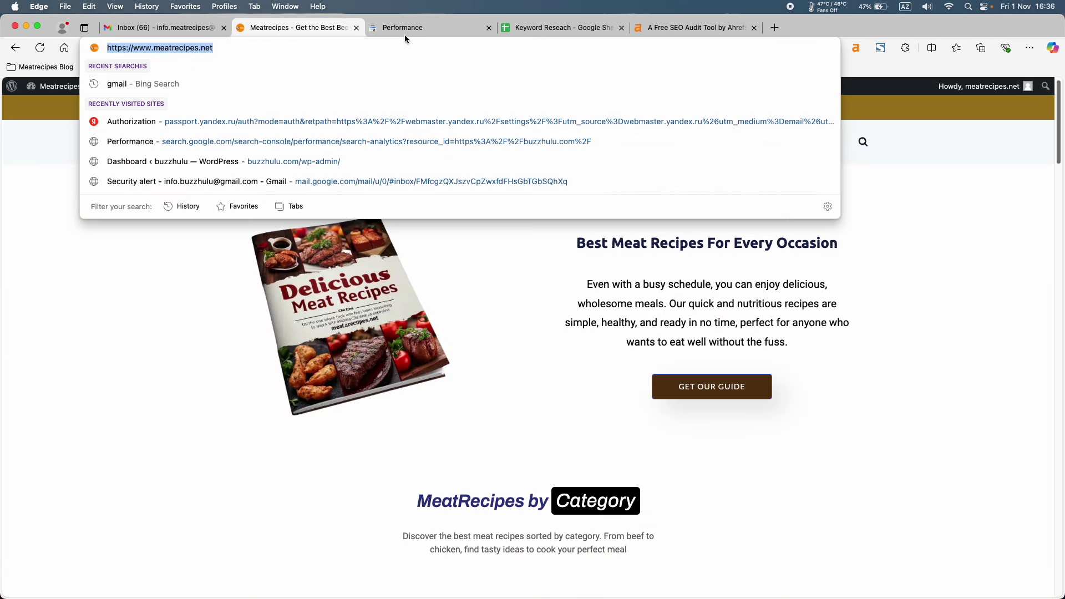
{"action": "left_click", "coordinate": [669, 26]}
{"action": "key", "text": "super+v"}
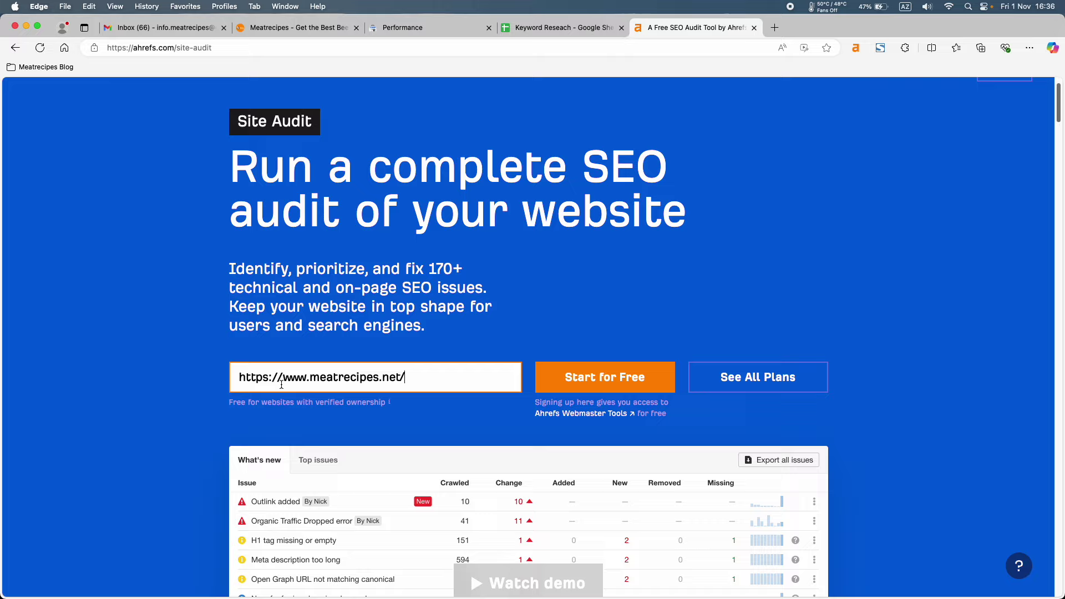
{"action": "left_click_drag", "start_coordinate": [283, 377], "coordinate": [190, 381]}
{"action": "key", "text": "BackSpace"}
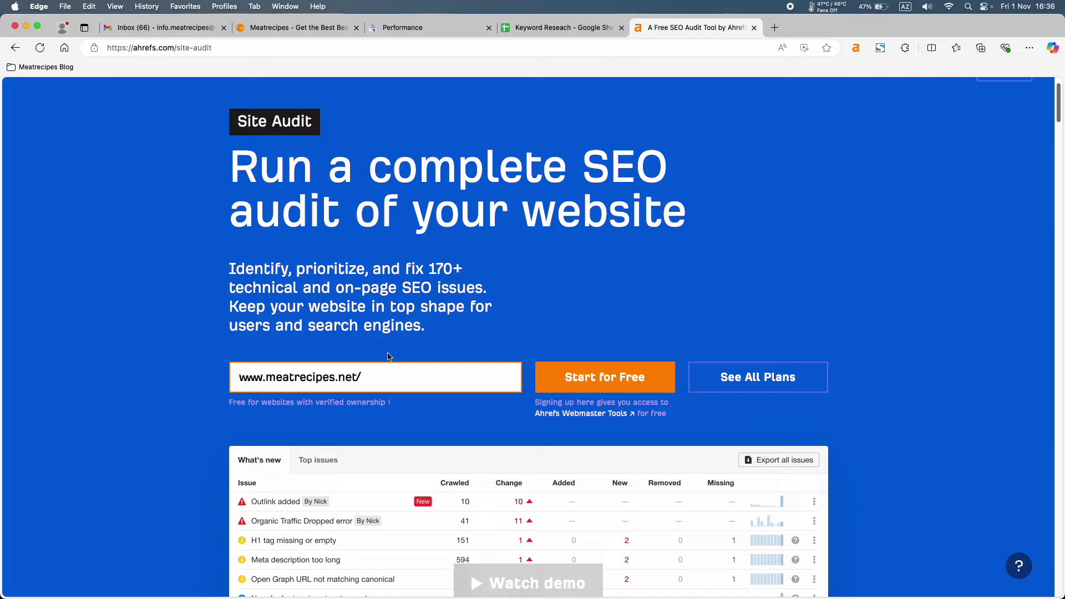
Step: Start the free Ahrefs Webmaster Tools sign-up, accept the terms and privacy policy, and sign up with the existing Google account
{"action": "left_click", "coordinate": [388, 378]}
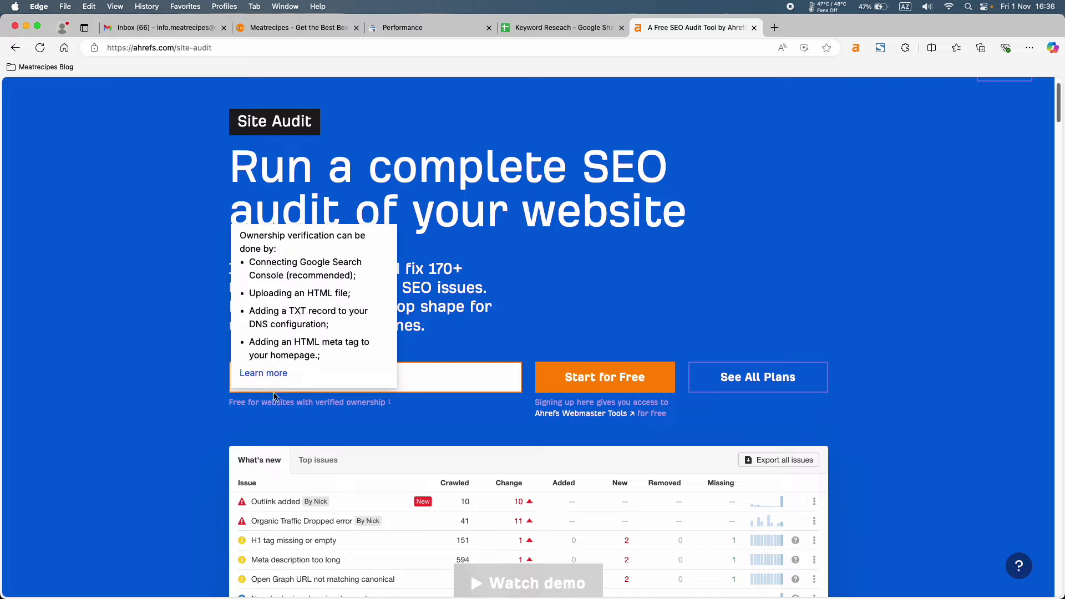
{"action": "left_click", "coordinate": [628, 375]}
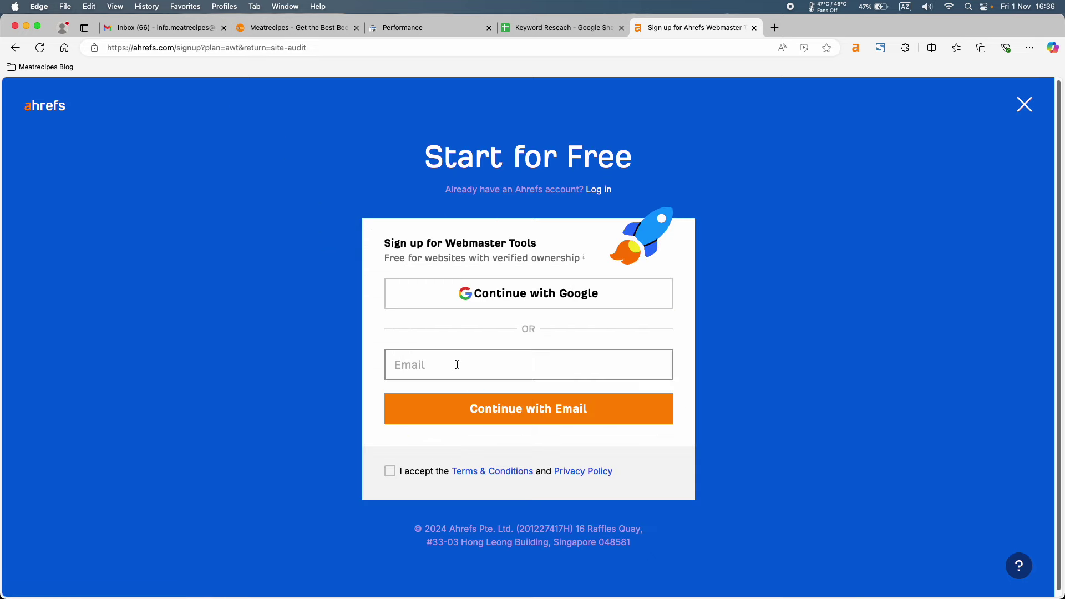
{"action": "left_click", "coordinate": [502, 289]}
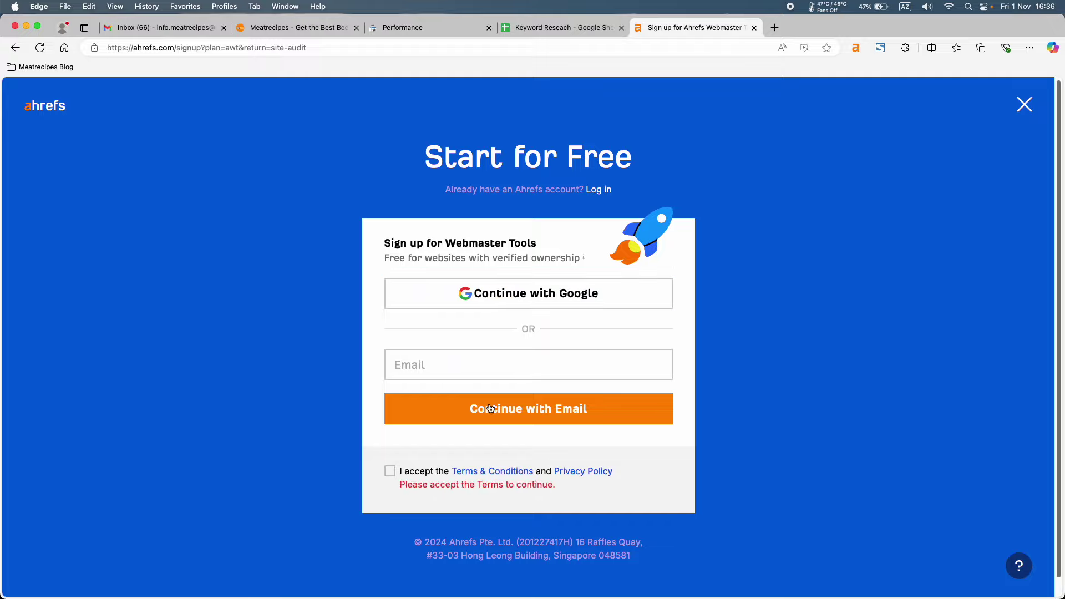
{"action": "left_click", "coordinate": [390, 470]}
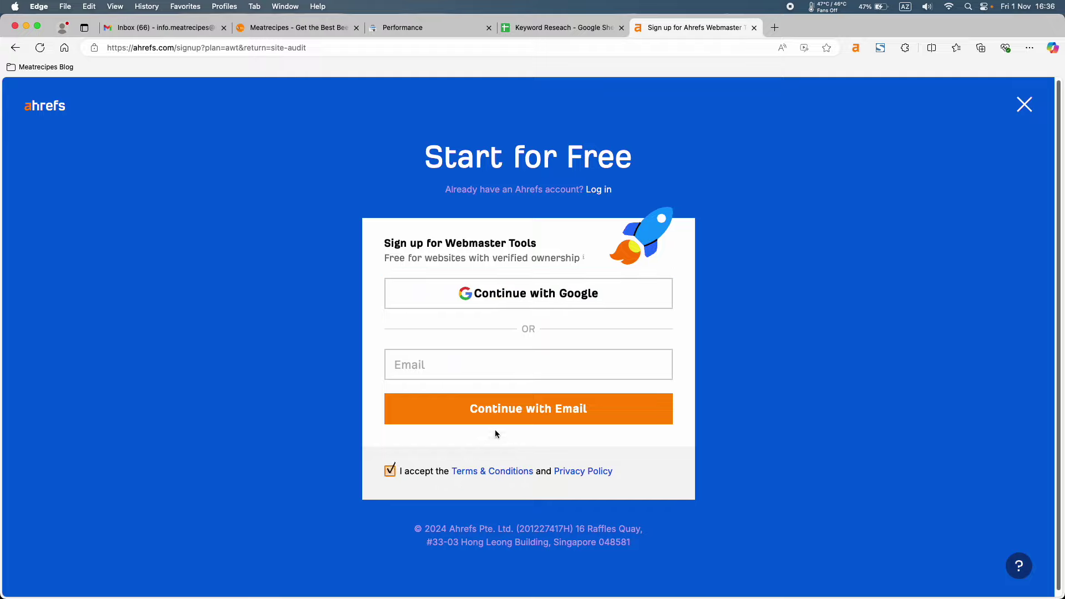
{"action": "left_click", "coordinate": [526, 295]}
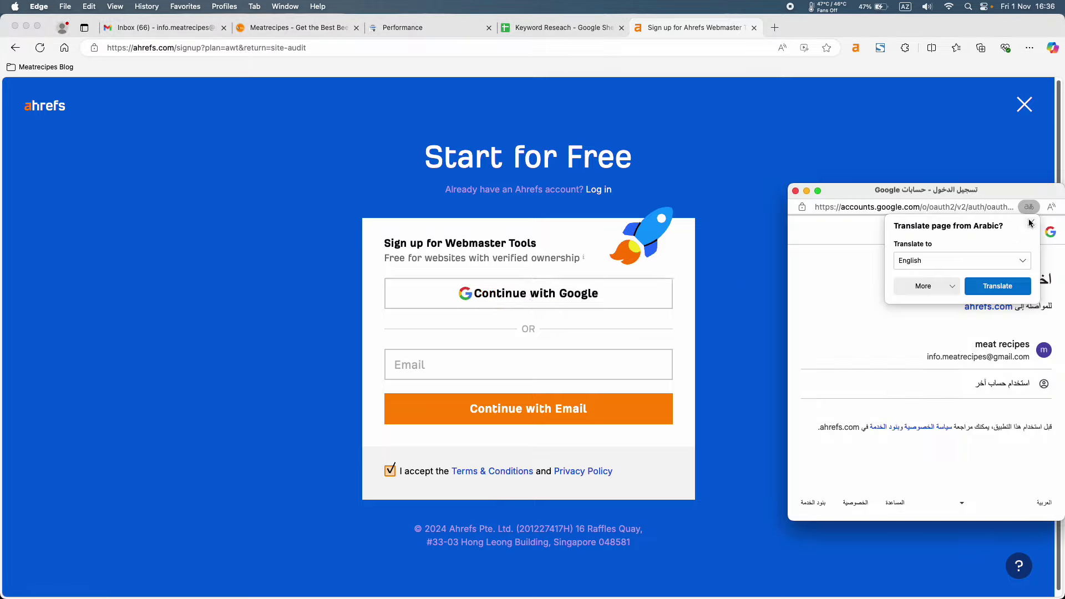
{"action": "left_click", "coordinate": [993, 349]}
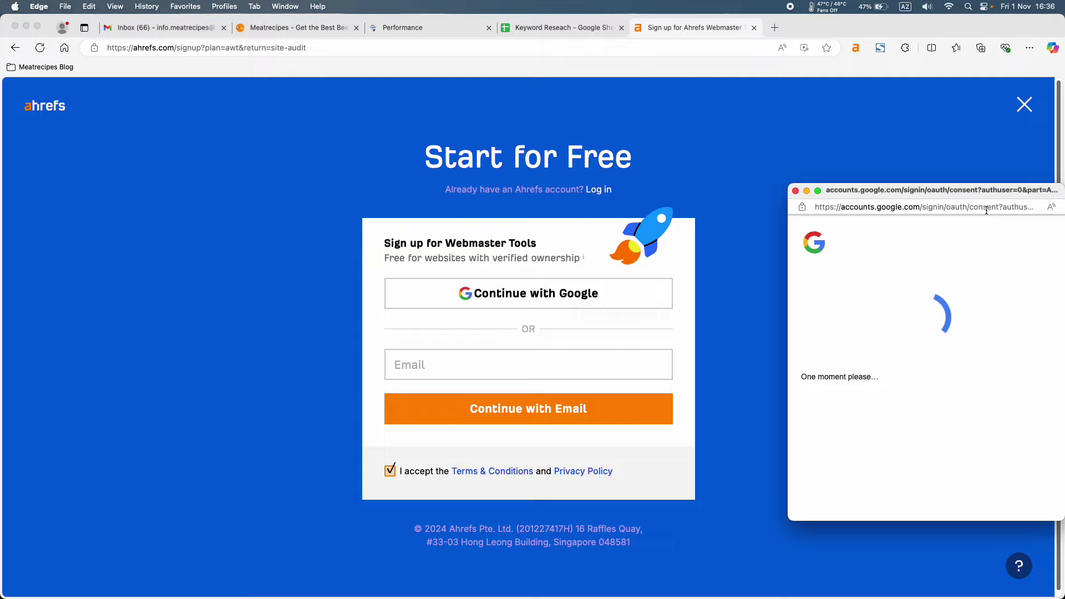
{"action": "left_click_drag", "start_coordinate": [993, 193], "coordinate": [744, 221]}
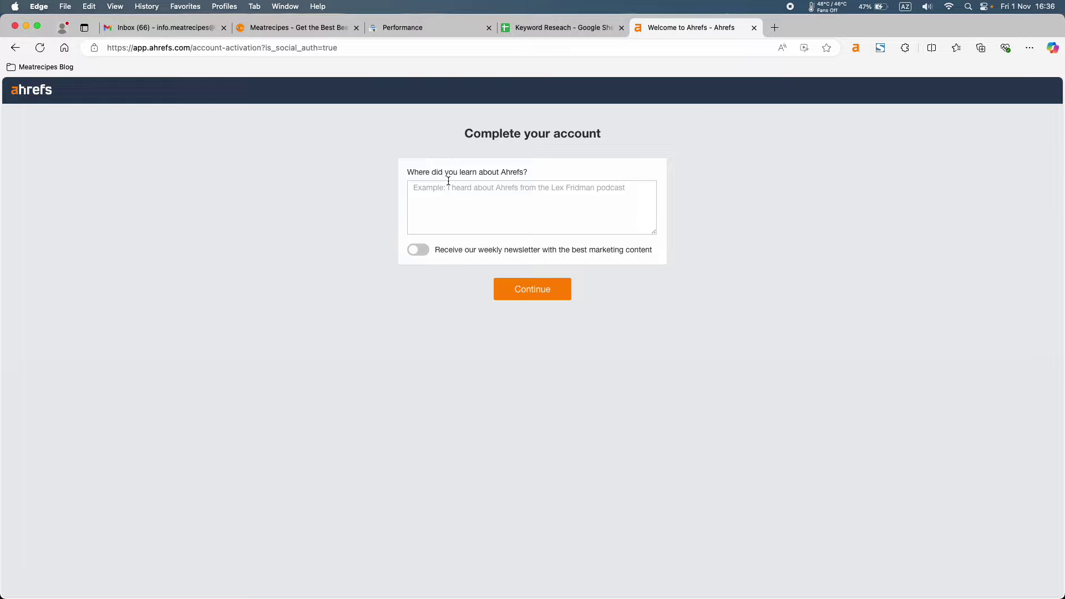
Step: Answer "google" as where you learned about Ahrefs and complete the account without subscribing to the newsletter
{"action": "left_click", "coordinate": [466, 201]}
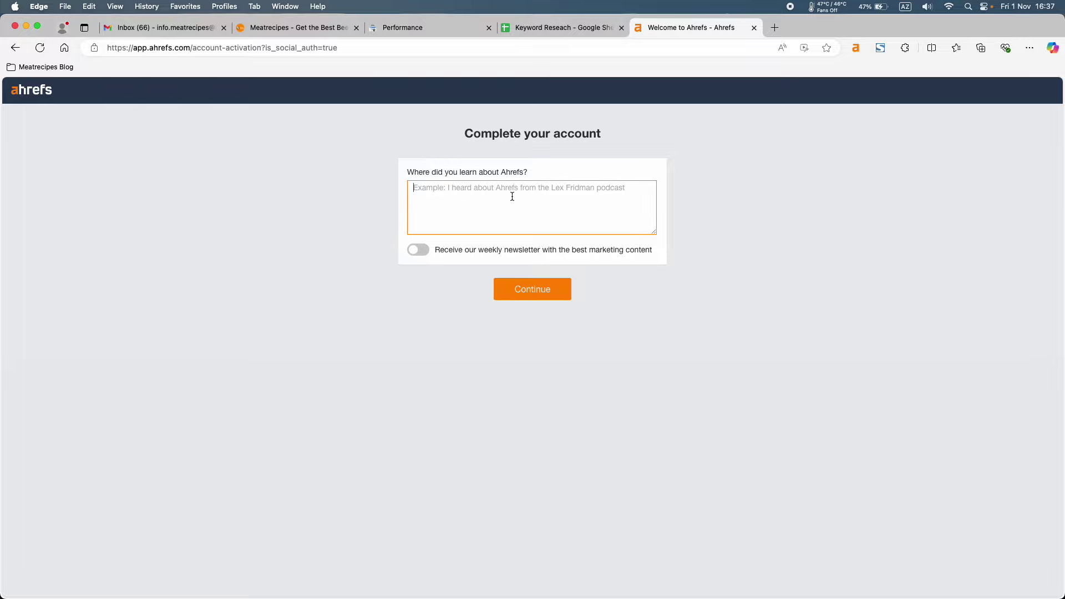
{"action": "type", "text": "google"}
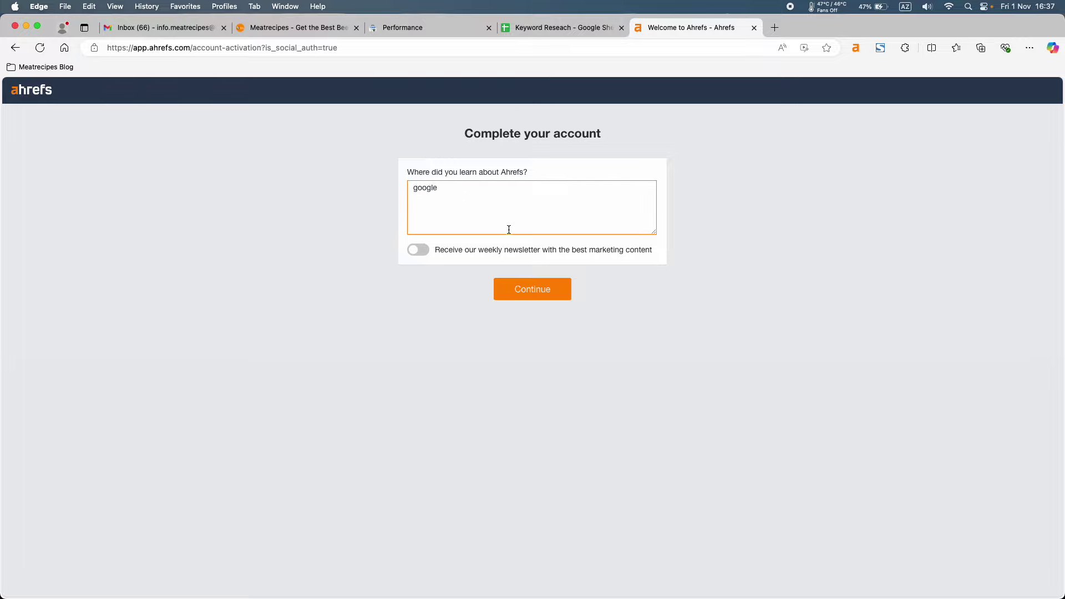
{"action": "left_click", "coordinate": [523, 294]}
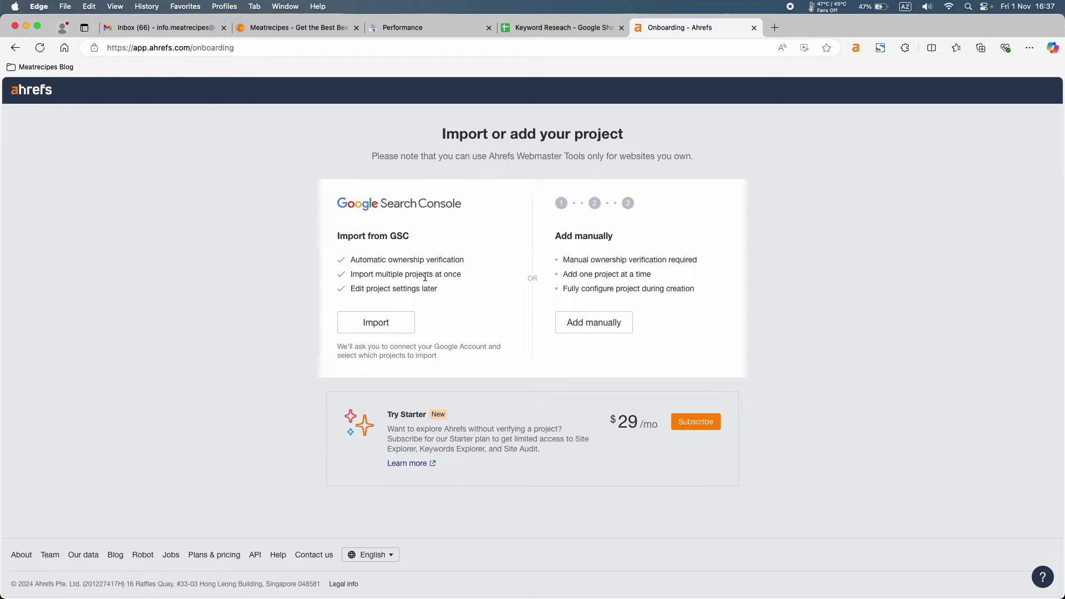
Step: Check the top queries, top pages and the clicks and impressions chart for meatrecipes.net in Google Search Console
{"action": "left_click", "coordinate": [401, 28]}
{"action": "scroll", "coordinate": [340, 397], "scroll_direction": "down", "scroll_amount": 5}
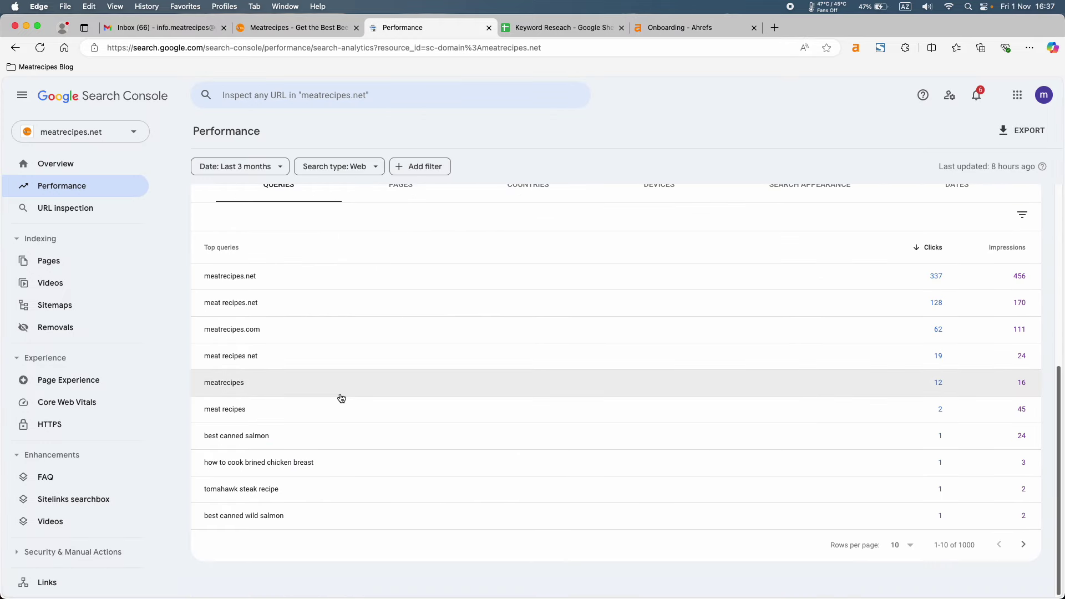
{"action": "left_click", "coordinate": [401, 203]}
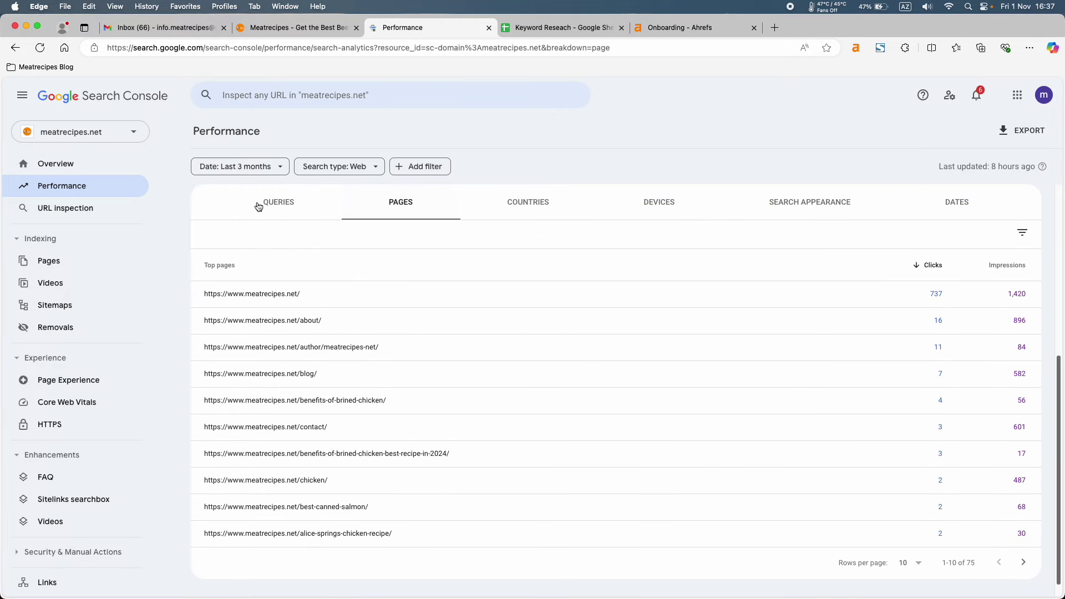
{"action": "left_click", "coordinate": [285, 213]}
{"action": "scroll", "coordinate": [300, 327], "scroll_direction": "up", "scroll_amount": 5}
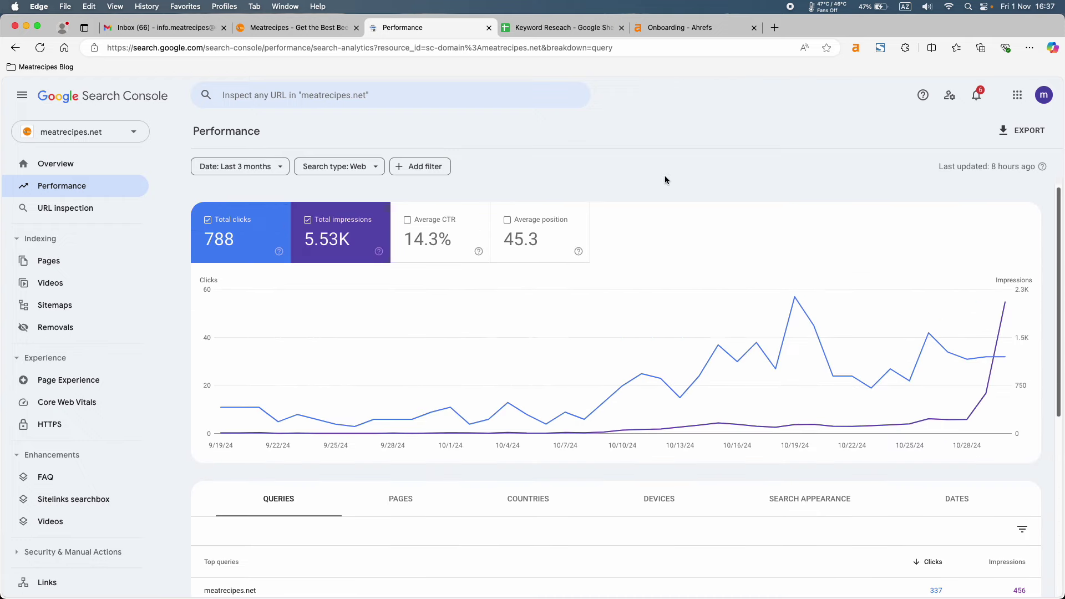
{"action": "mouse_move", "coordinate": [1007, 317]}
Step: Return to the Ahrefs onboarding and choose importing from Google Search Console, granting Ahrefs access through the Google account
{"action": "left_click", "coordinate": [662, 29]}
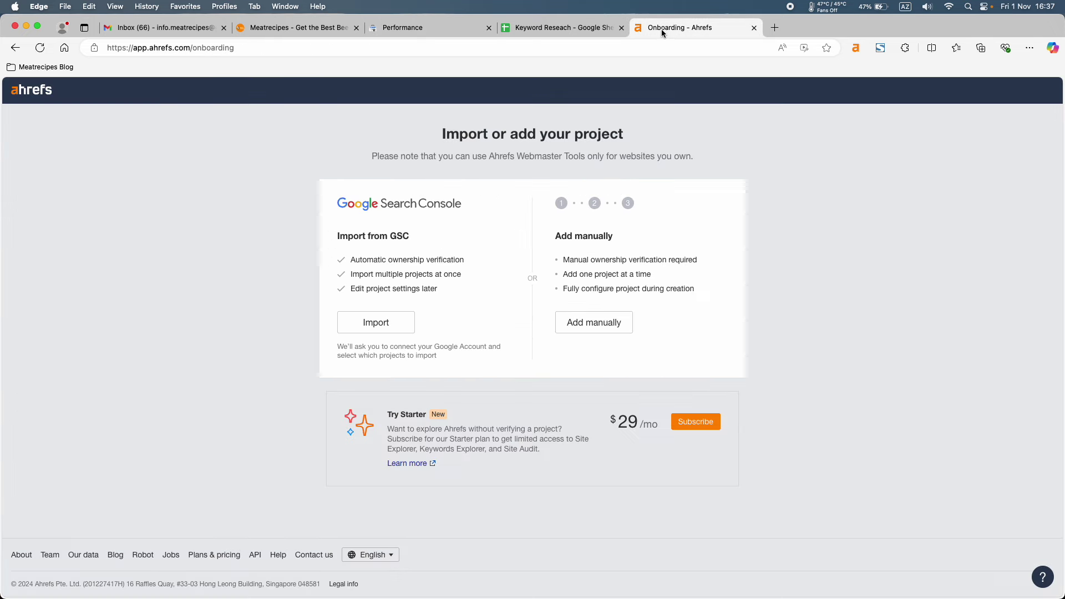
{"action": "left_click", "coordinate": [379, 327]}
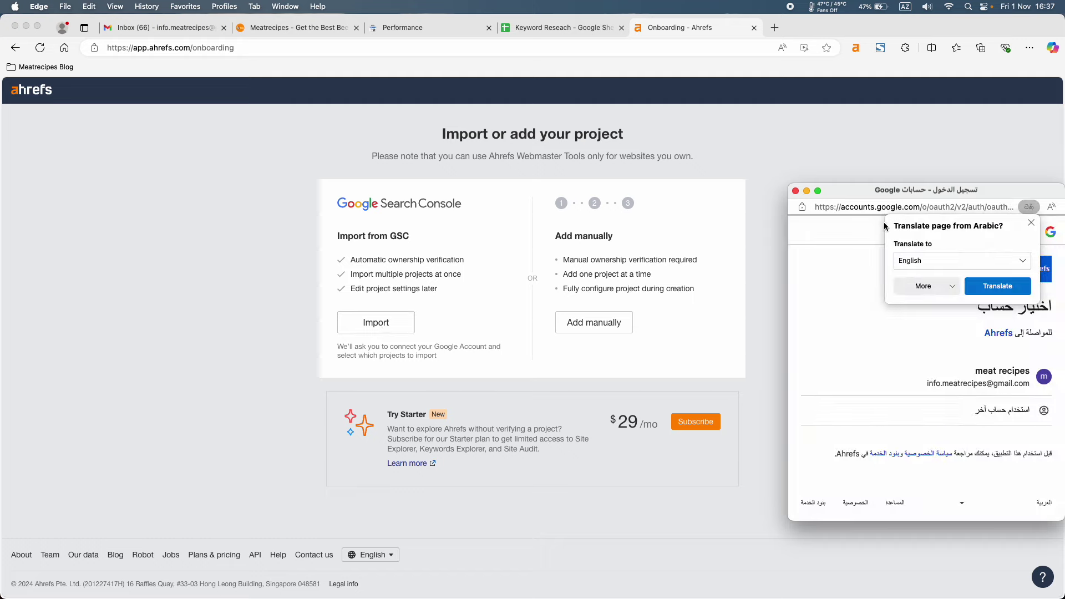
{"action": "left_click", "coordinate": [972, 381]}
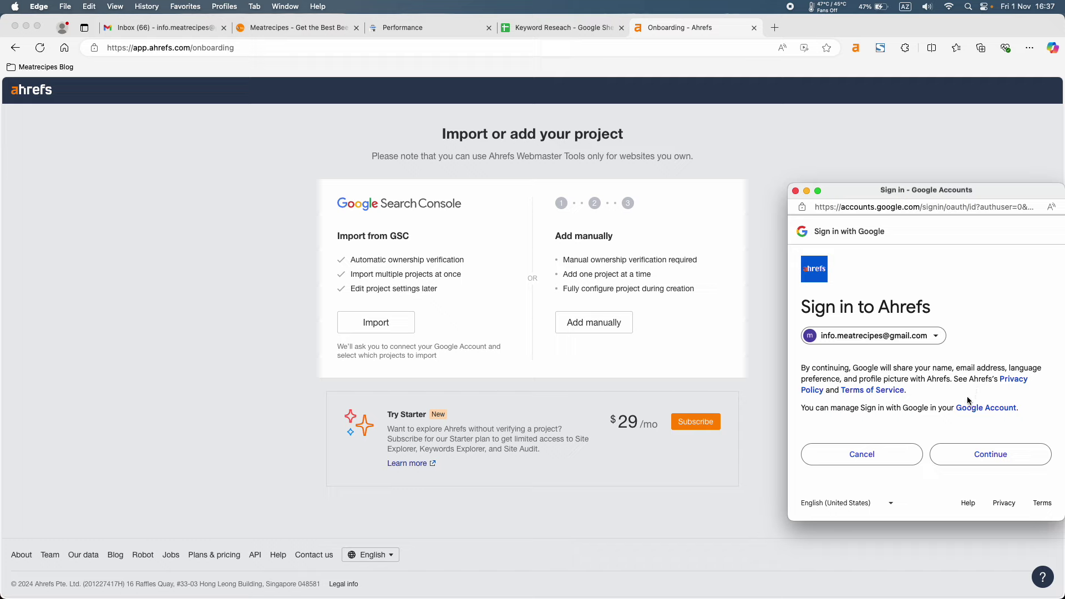
{"action": "left_click", "coordinate": [964, 453]}
{"action": "scroll", "coordinate": [950, 447], "scroll_direction": "down", "scroll_amount": 5}
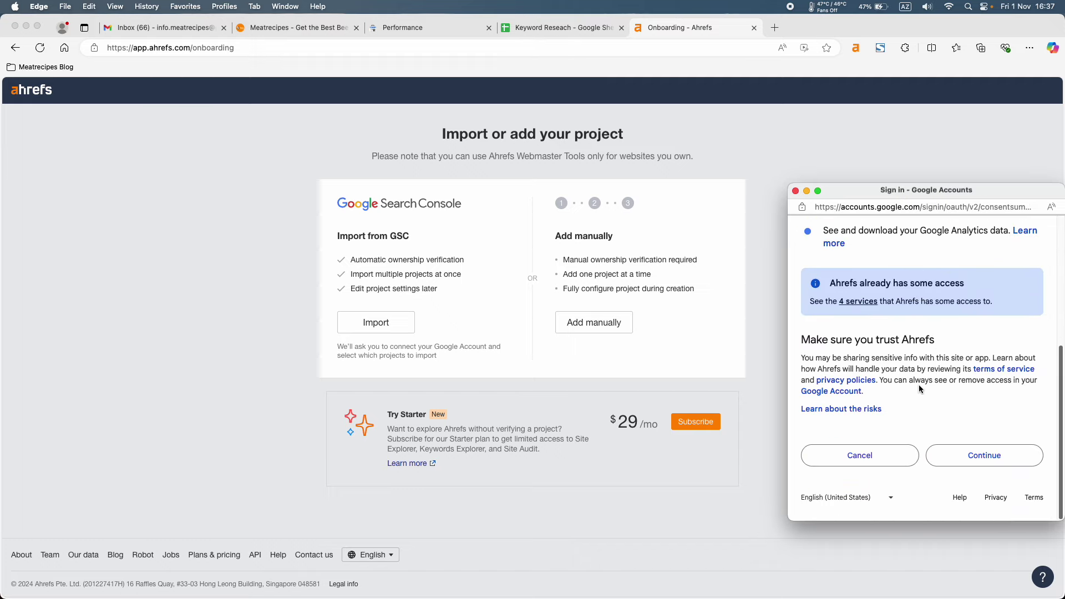
{"action": "left_click_drag", "start_coordinate": [938, 187], "coordinate": [477, 223]}
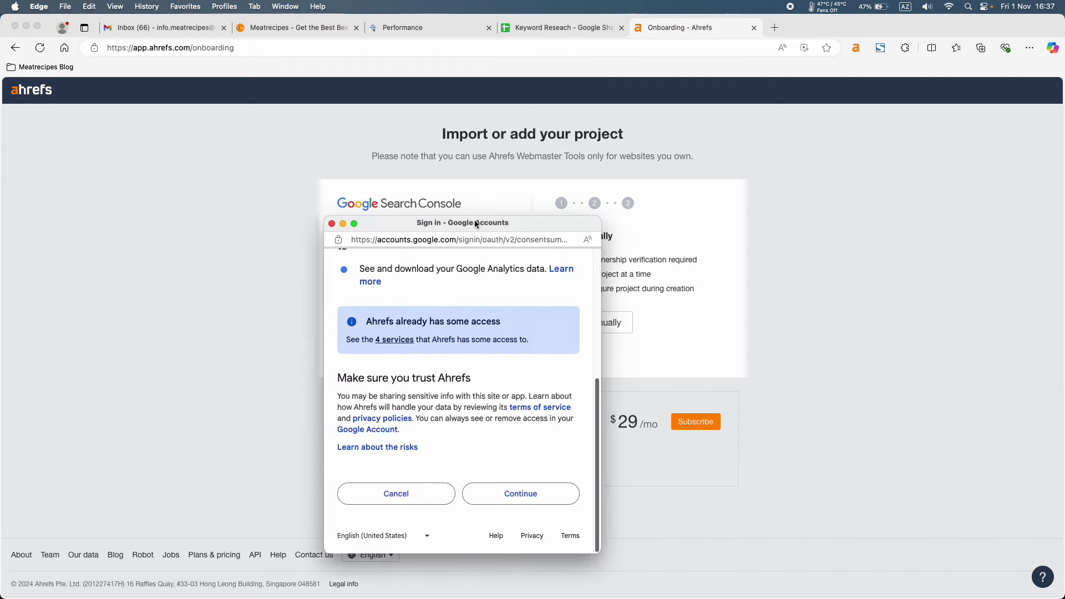
{"action": "left_click", "coordinate": [537, 491]}
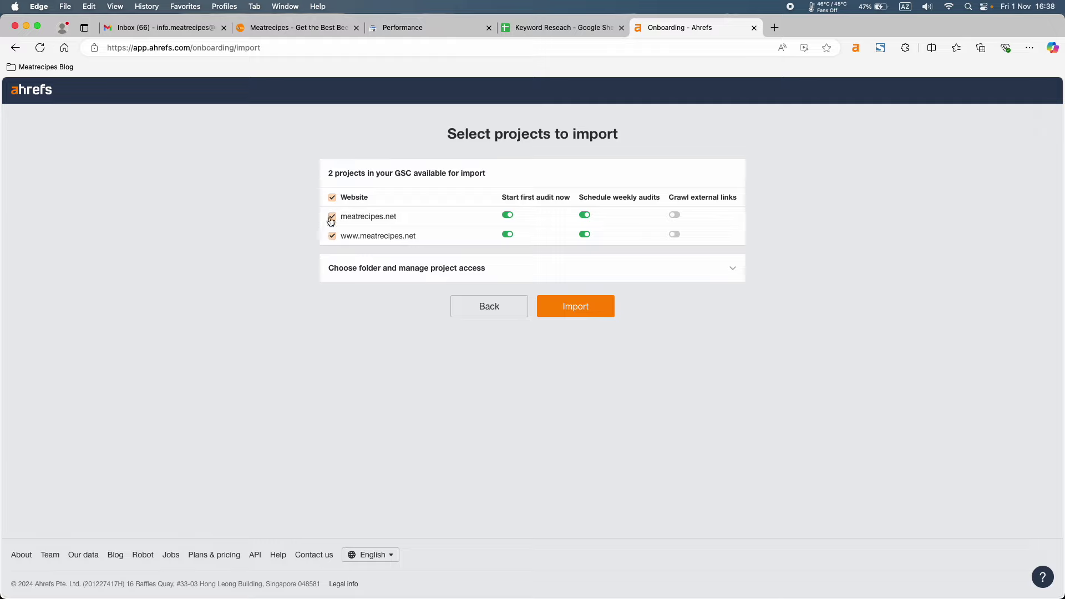
{"action": "left_click", "coordinate": [676, 216]}
{"action": "left_click", "coordinate": [675, 235]}
{"action": "left_click", "coordinate": [733, 269]}
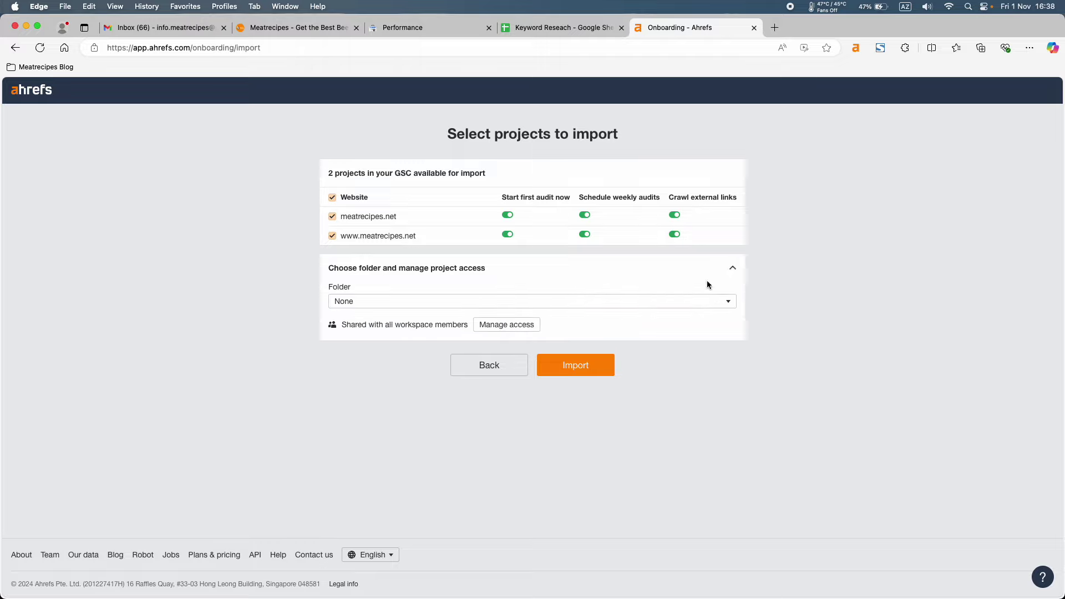
{"action": "left_click", "coordinate": [732, 268]}
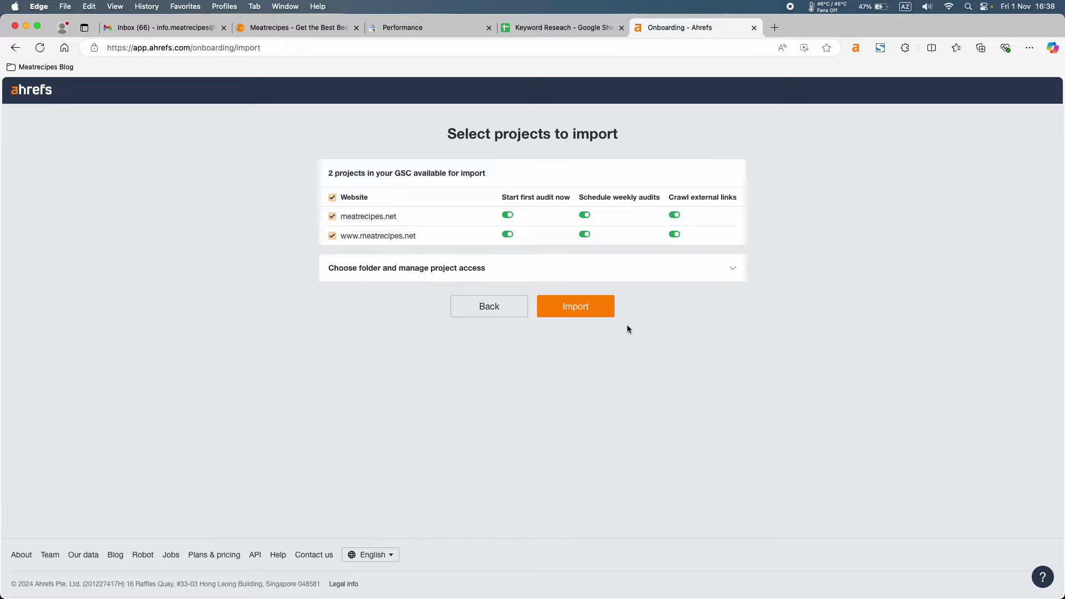
{"action": "left_click", "coordinate": [579, 313]}
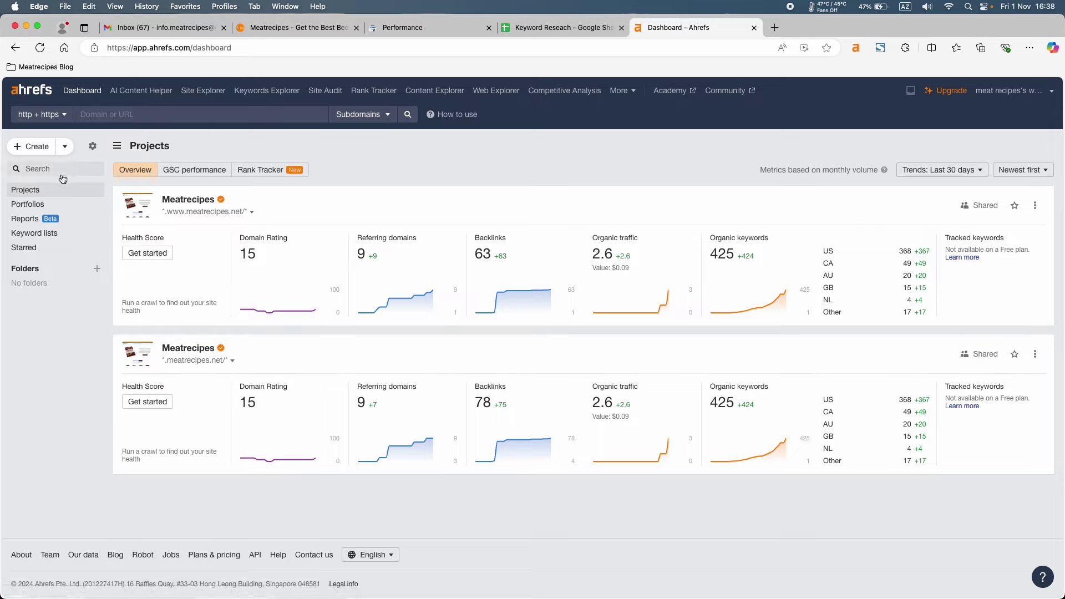
Step: Review the GSC performance charts of both Meatrecipes projects, then return to the projects overview
{"action": "left_click", "coordinate": [48, 91]}
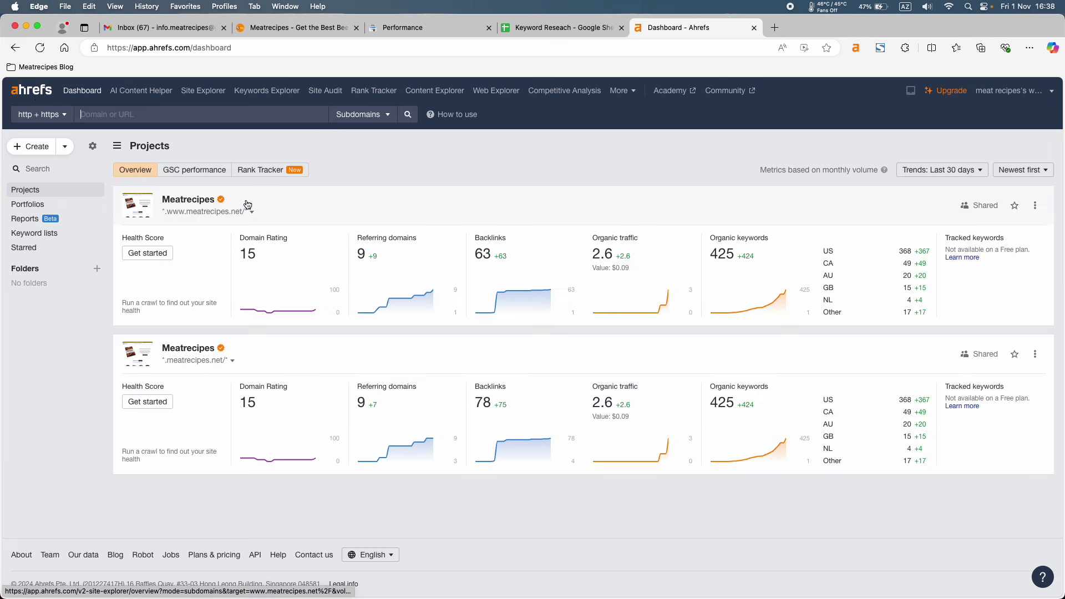
{"action": "left_click", "coordinate": [194, 170]}
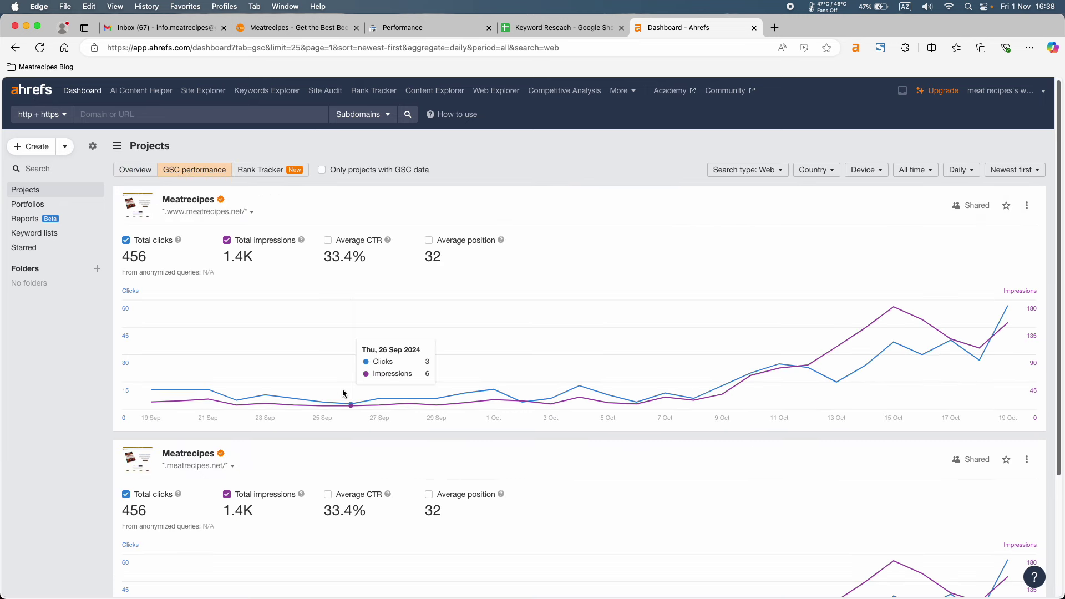
{"action": "scroll", "coordinate": [341, 389], "scroll_direction": "down", "scroll_amount": 3}
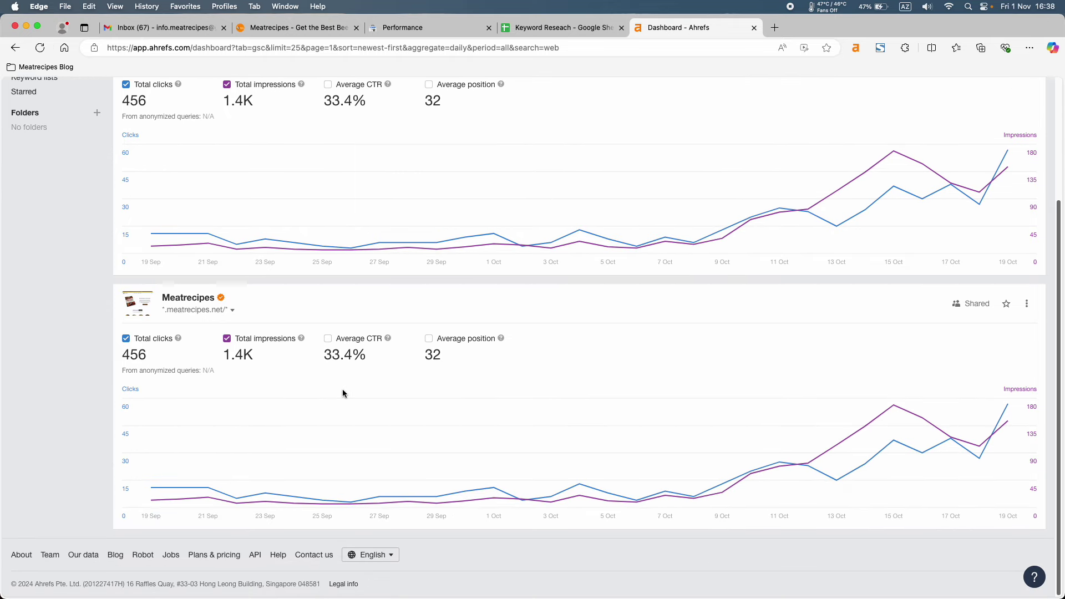
{"action": "scroll", "coordinate": [342, 388], "scroll_direction": "up", "scroll_amount": 3}
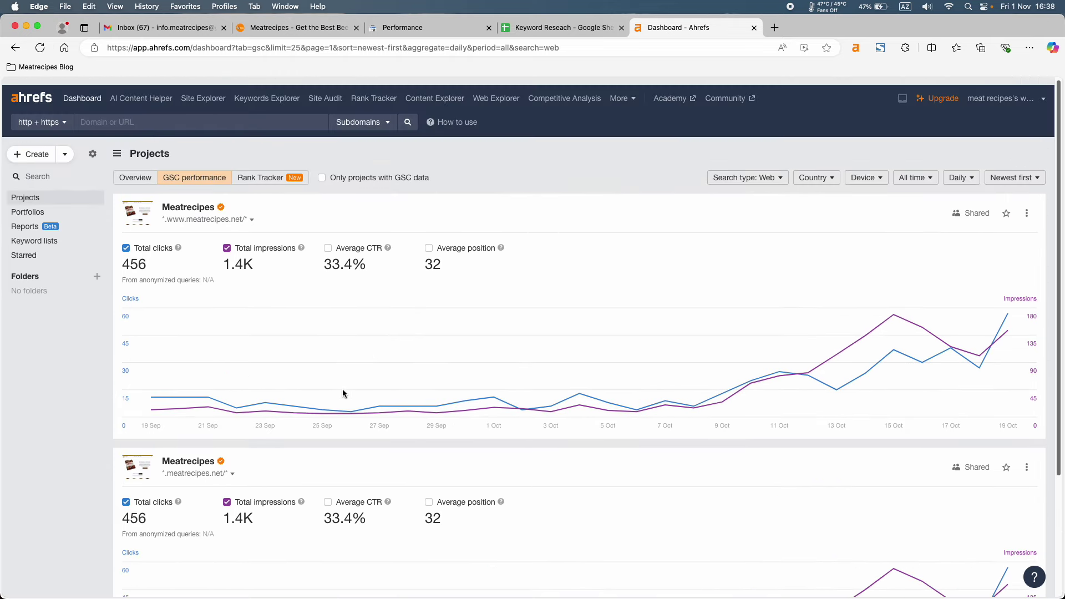
{"action": "left_click", "coordinate": [134, 170]}
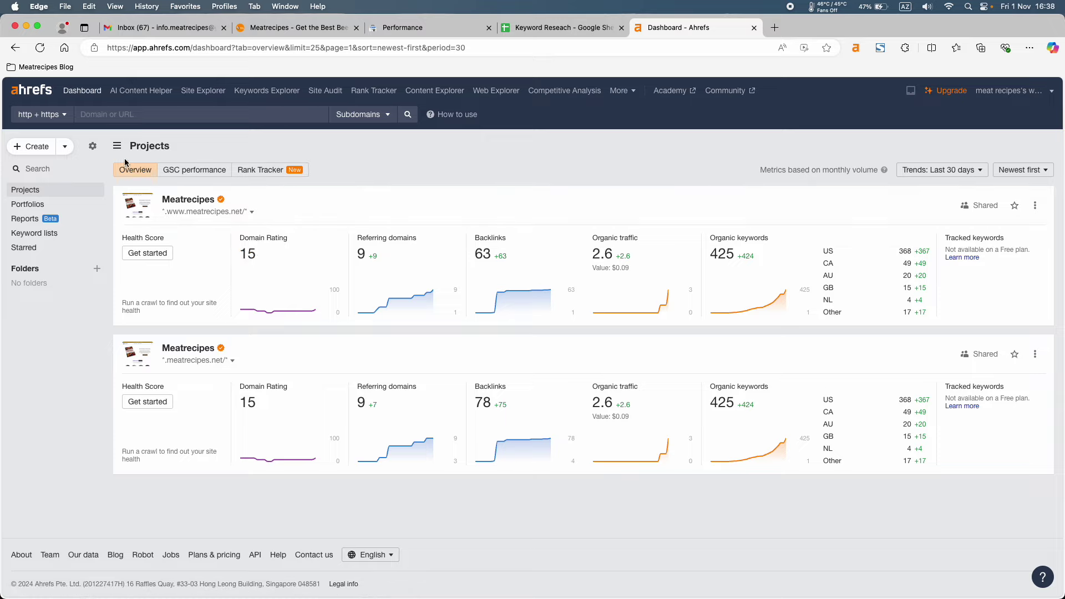
{"action": "left_click", "coordinate": [116, 144]}
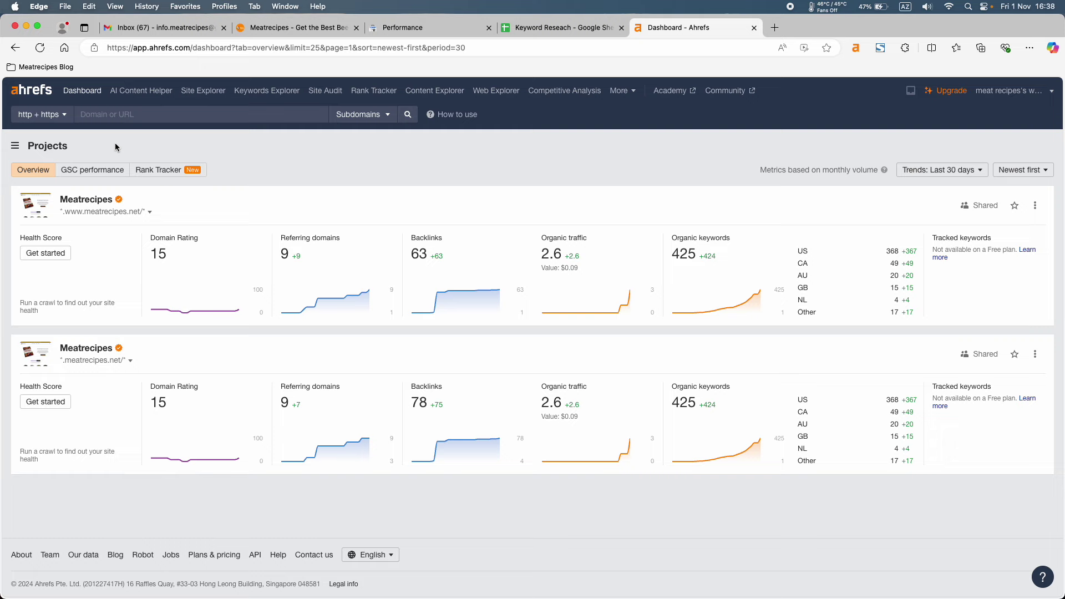
{"action": "left_click", "coordinate": [15, 145]}
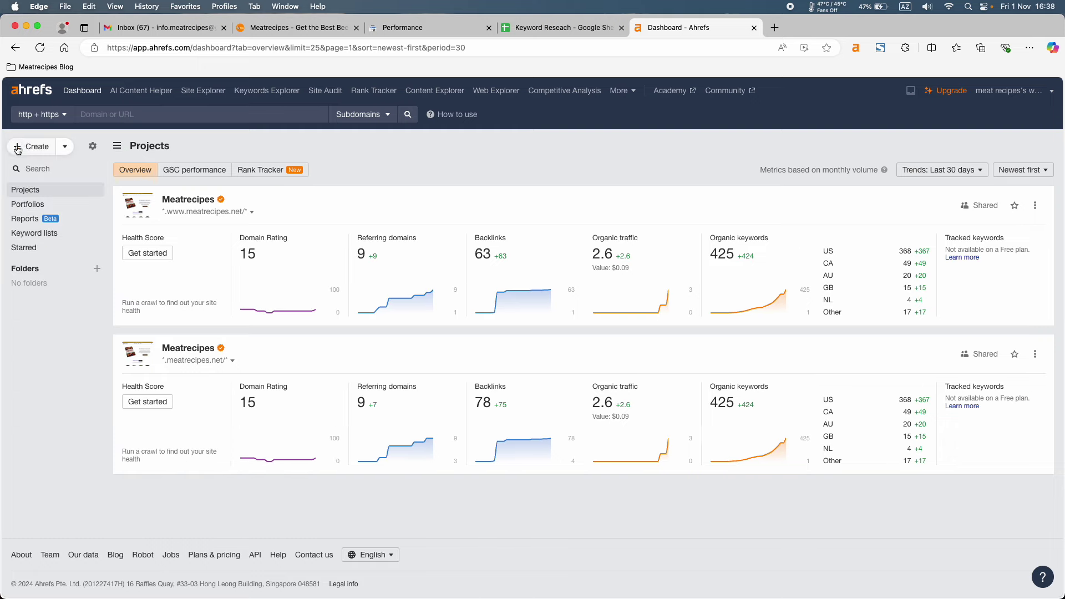
{"action": "left_click", "coordinate": [91, 94]}
{"action": "left_click", "coordinate": [198, 97]}
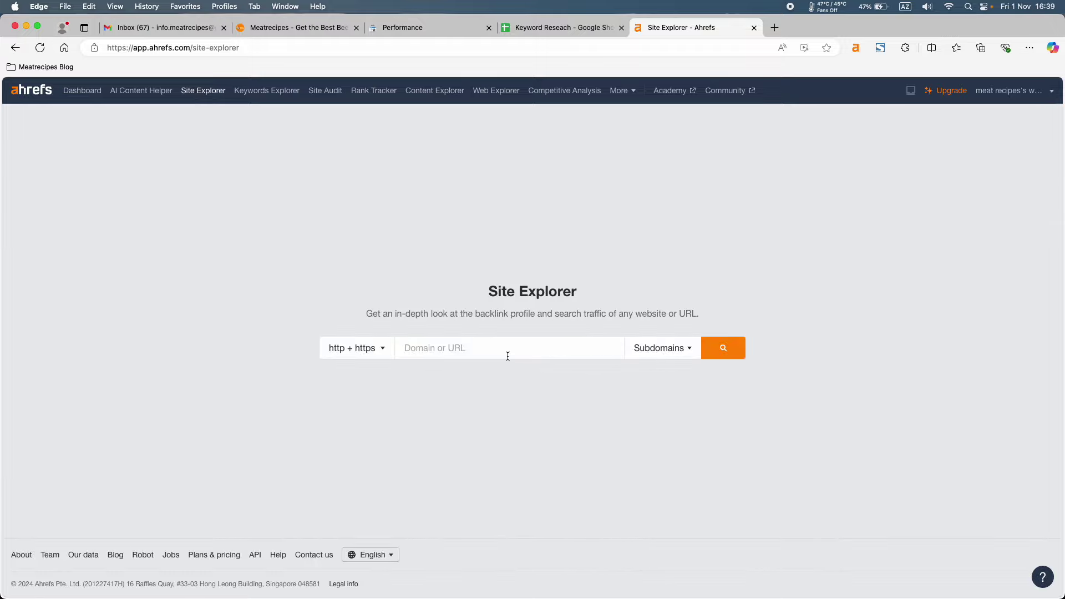
{"action": "type", "text": "https://www.meatrecipes.net/"}
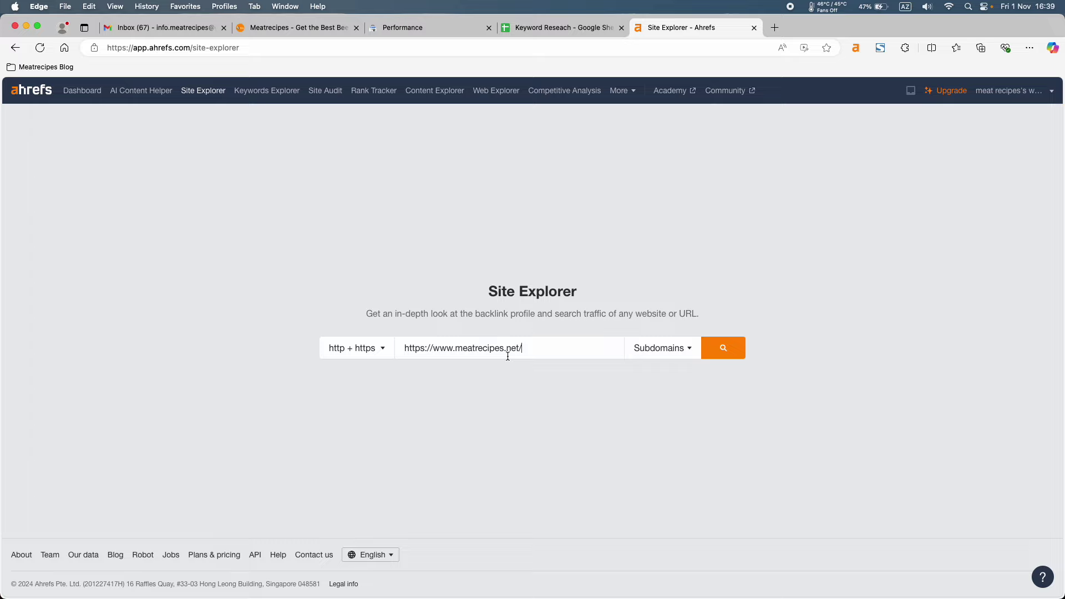
{"action": "left_click_drag", "start_coordinate": [434, 349], "coordinate": [404, 348]}
{"action": "key", "text": "BackSpace"}
{"action": "left_click", "coordinate": [714, 347]}
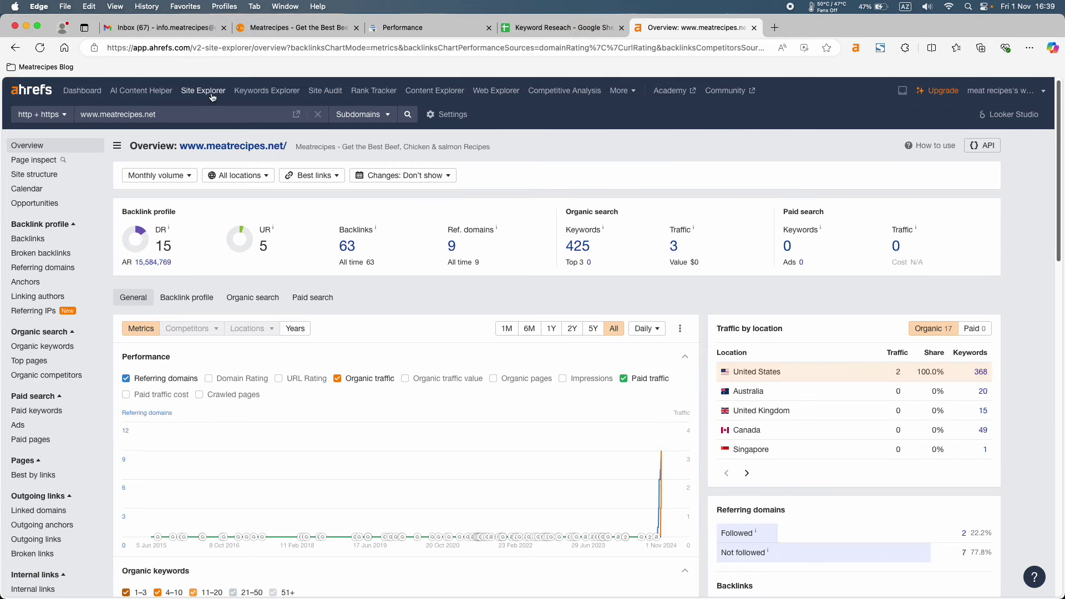
Step: Examine the Site Explorer overview's top organic competitors, organic pages by traffic, and crawled pages by HTTP code
{"action": "scroll", "coordinate": [310, 317], "scroll_direction": "down", "scroll_amount": 15}
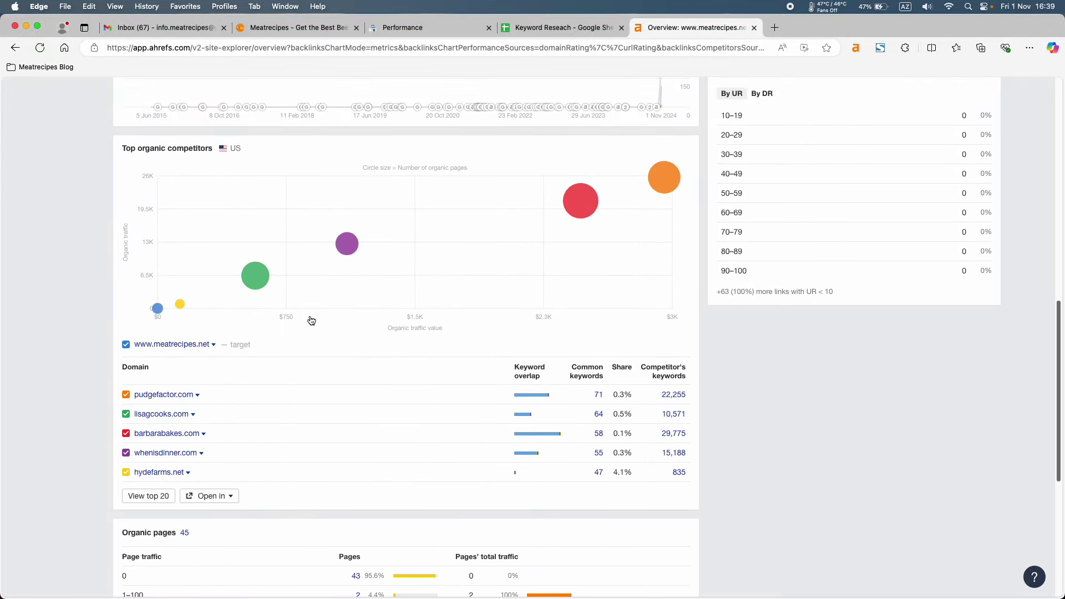
{"action": "scroll", "coordinate": [310, 316], "scroll_direction": "up", "scroll_amount": 3}
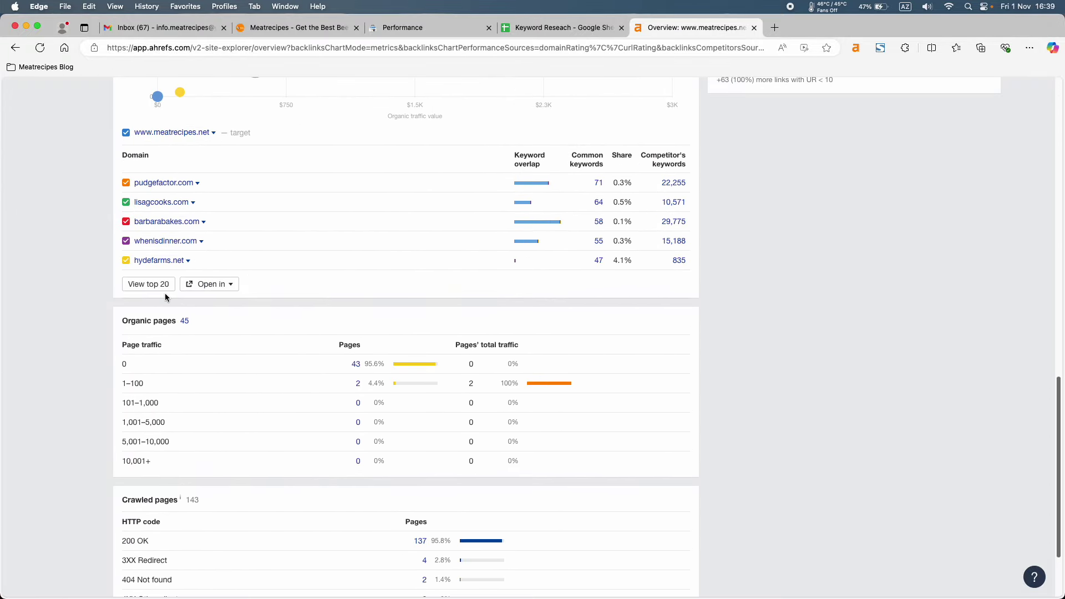
{"action": "scroll", "coordinate": [165, 305], "scroll_direction": "down", "scroll_amount": 2}
{"action": "scroll", "coordinate": [169, 311], "scroll_direction": "down", "scroll_amount": 2}
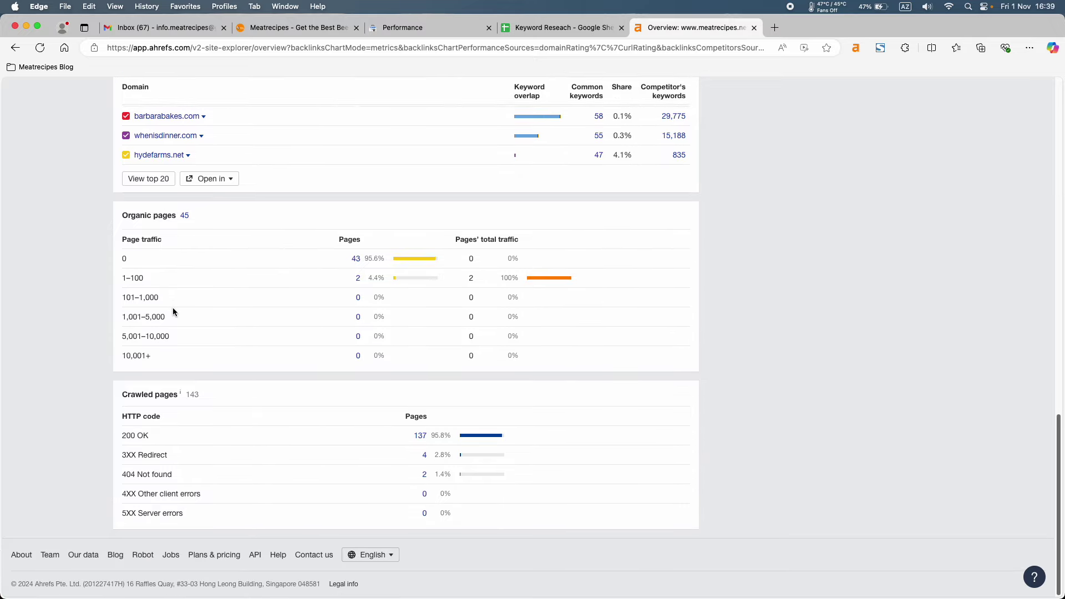
Step: Examine the traffic by location table in the Site Explorer overview, including the next page of countries
{"action": "scroll", "coordinate": [176, 421], "scroll_direction": "up", "scroll_amount": 15}
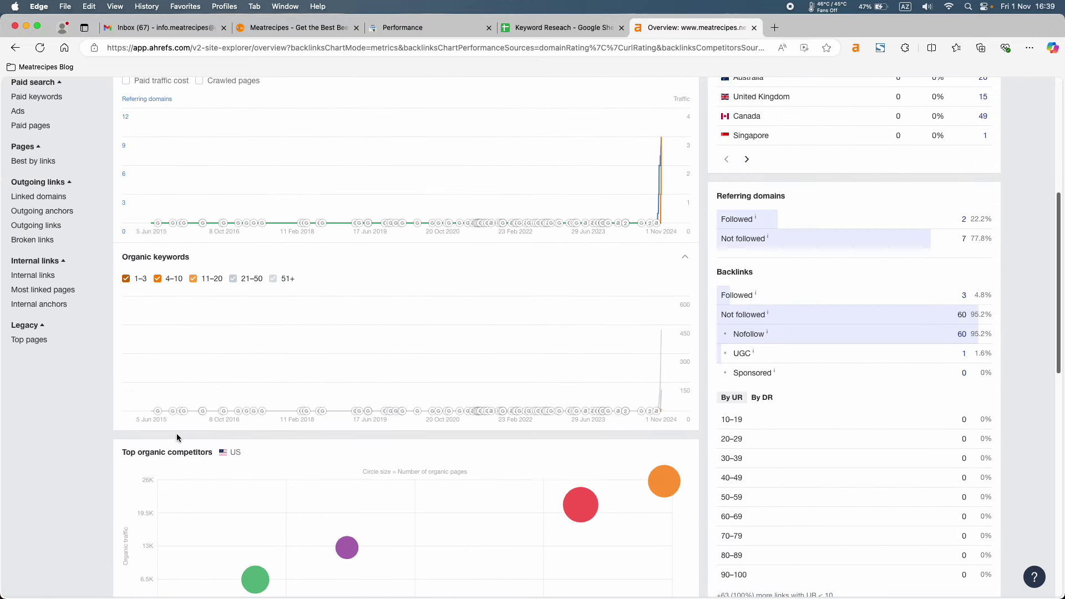
{"action": "scroll", "coordinate": [178, 438], "scroll_direction": "up", "scroll_amount": 3}
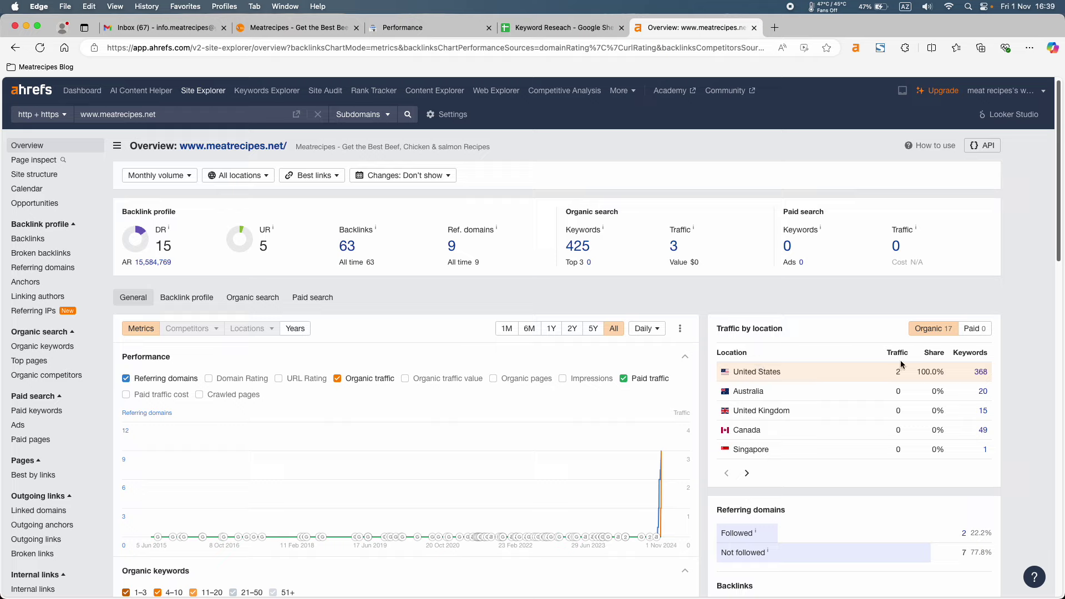
{"action": "left_click", "coordinate": [747, 473]}
{"action": "left_click", "coordinate": [727, 474]}
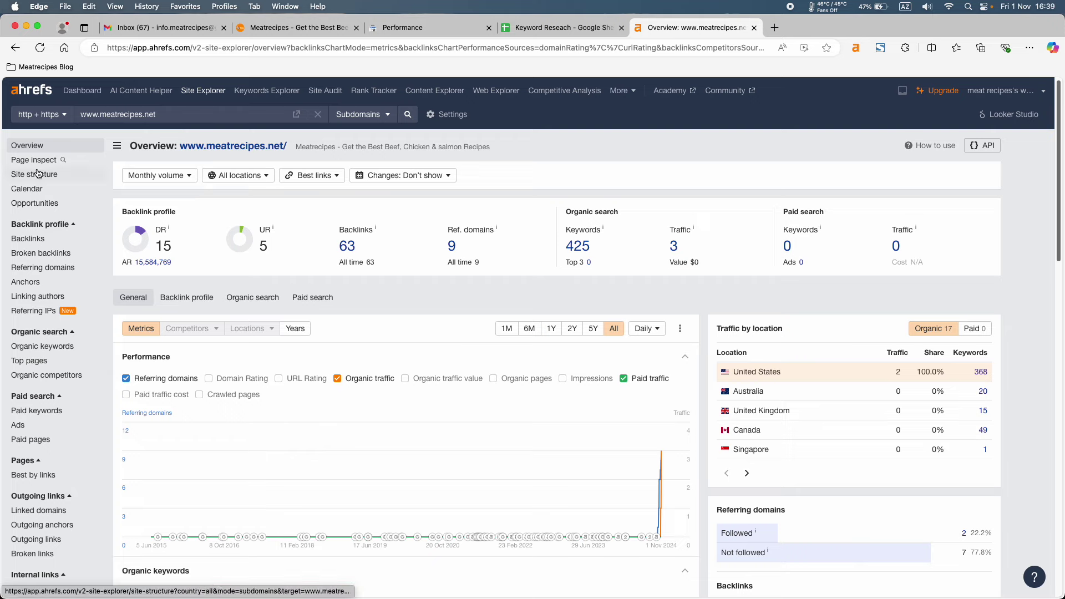
{"action": "left_click", "coordinate": [68, 92]}
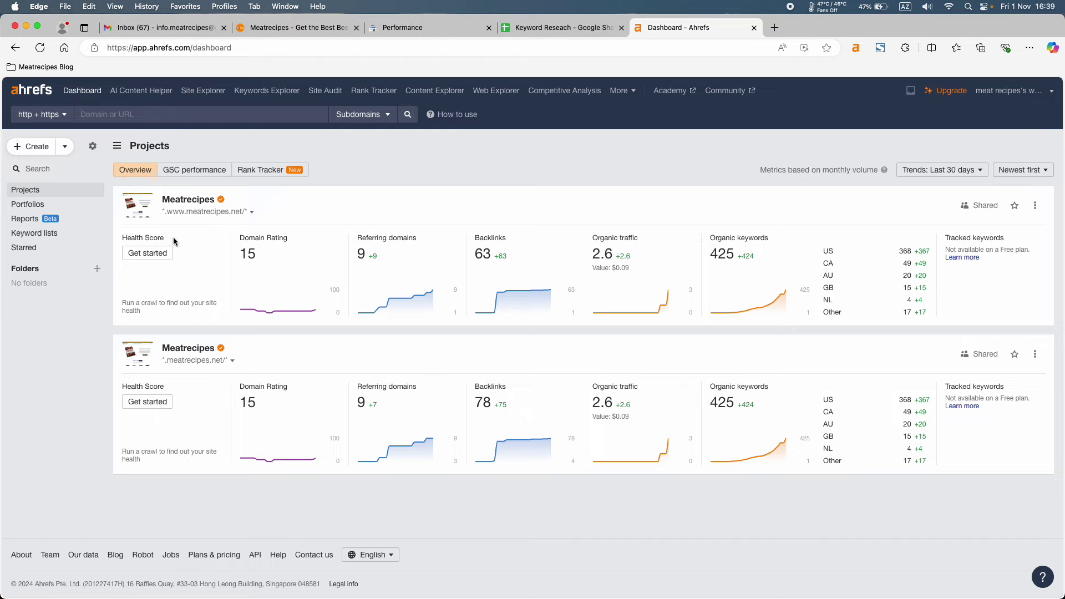
{"action": "left_click", "coordinate": [326, 91]}
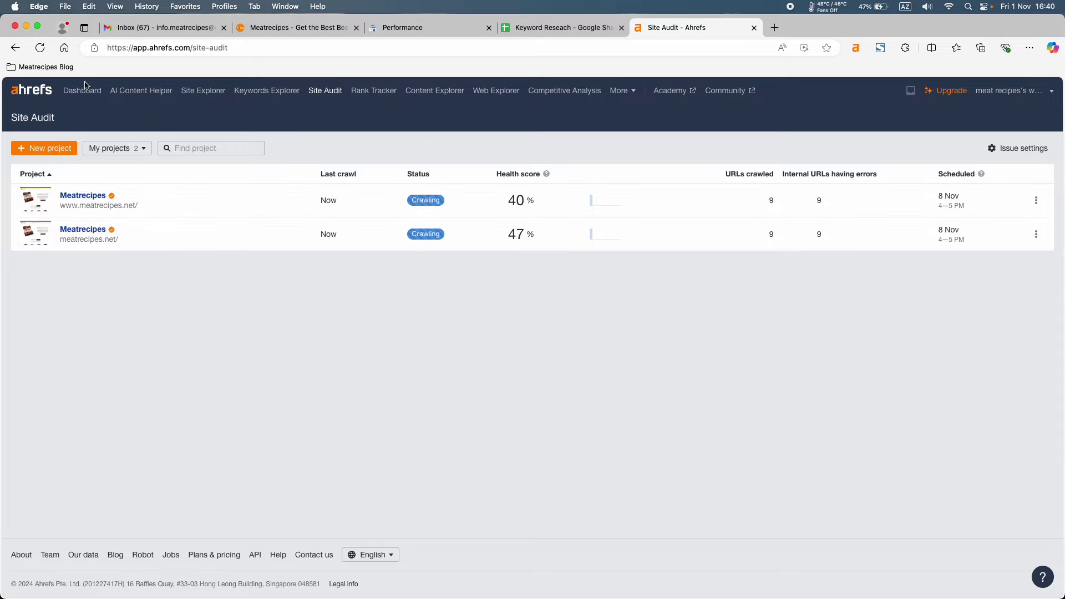
{"action": "left_click", "coordinate": [39, 47]}
{"action": "left_click", "coordinate": [84, 210]}
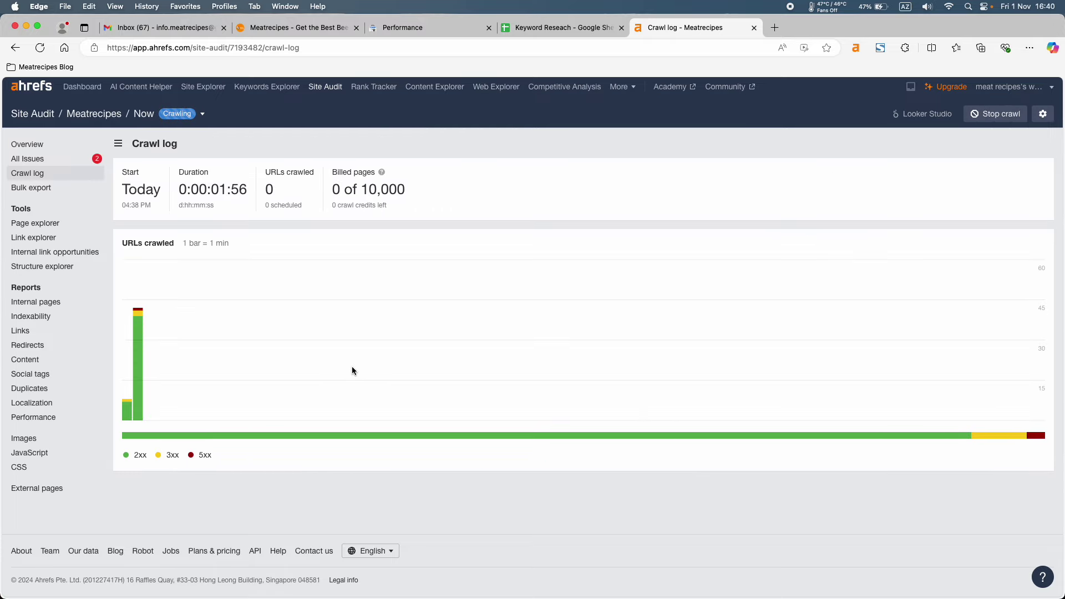
{"action": "scroll", "coordinate": [156, 511], "scroll_direction": "down", "scroll_amount": 1}
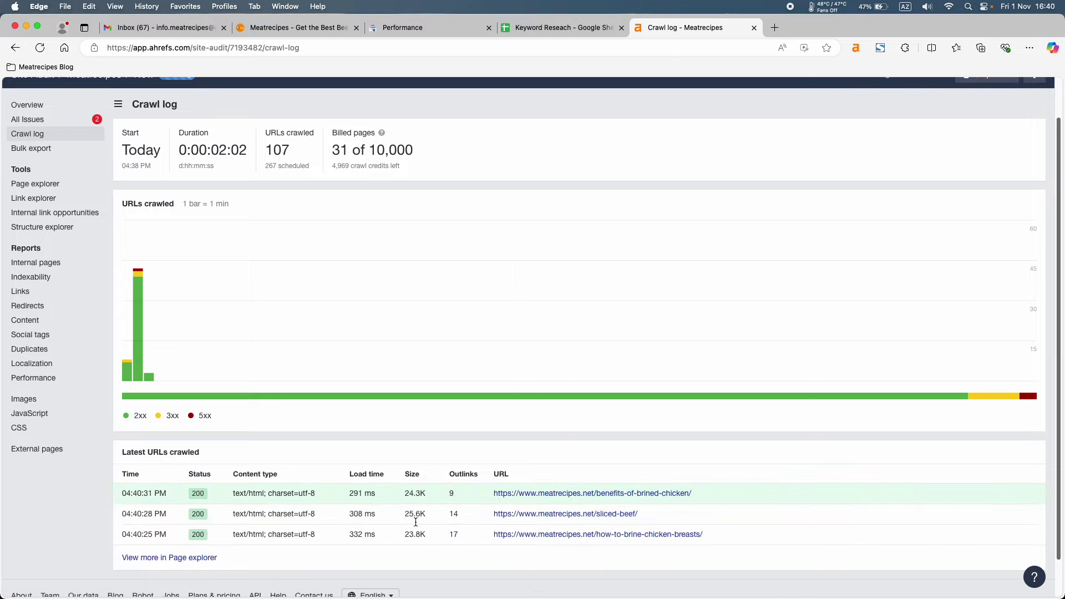
{"action": "scroll", "coordinate": [340, 548], "scroll_direction": "down", "scroll_amount": 2}
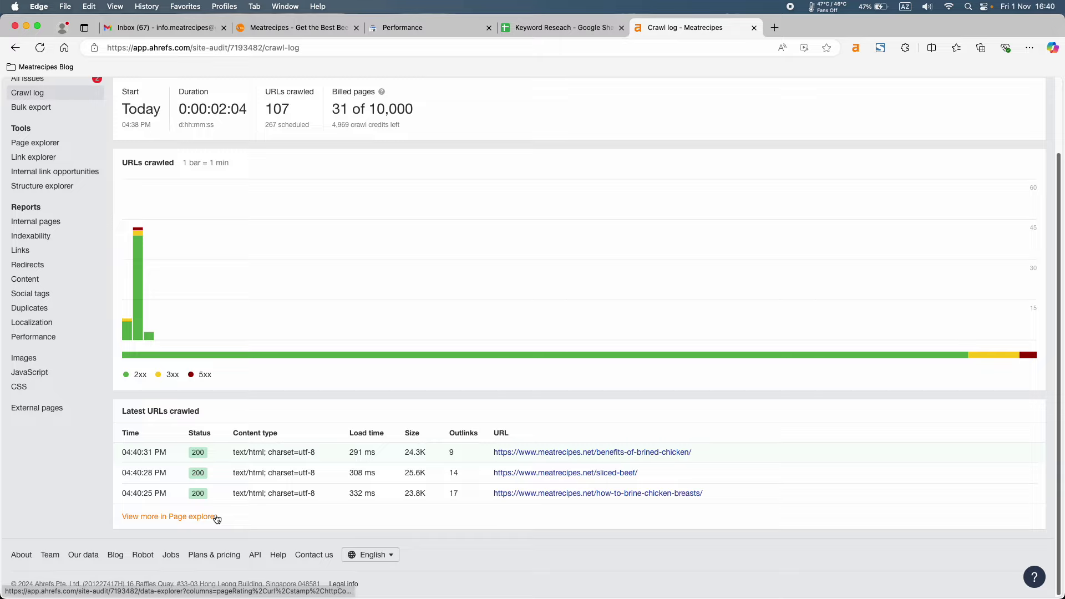
{"action": "scroll", "coordinate": [213, 511], "scroll_direction": "up", "scroll_amount": 3}
Step: Review the crawl's full issue list and the overview's Health Score and top issues, then return to the Site Audit project list
{"action": "left_click", "coordinate": [29, 164]}
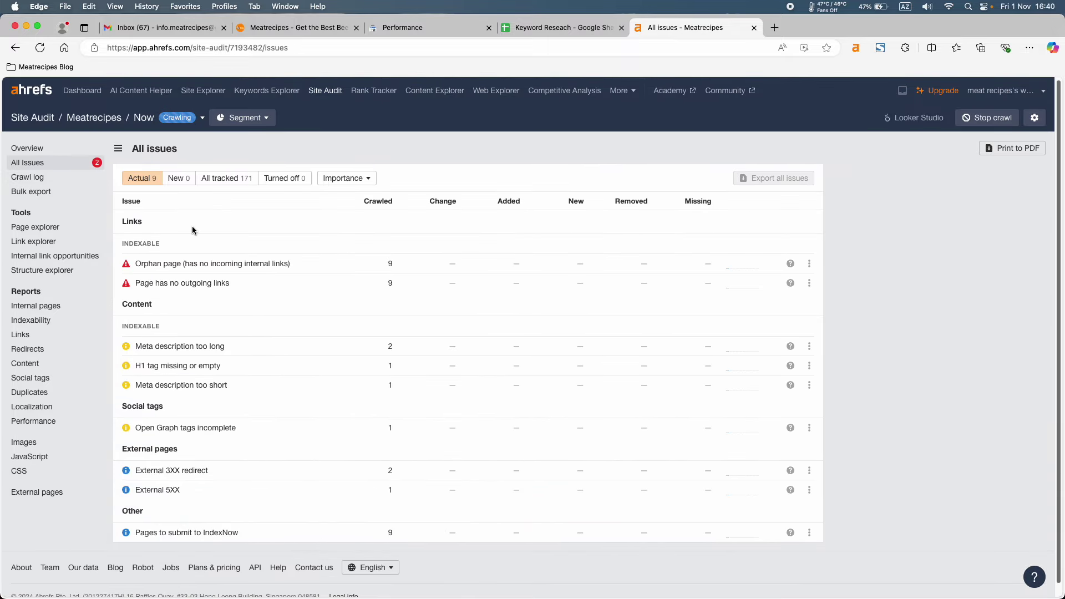
{"action": "left_click", "coordinate": [53, 150]}
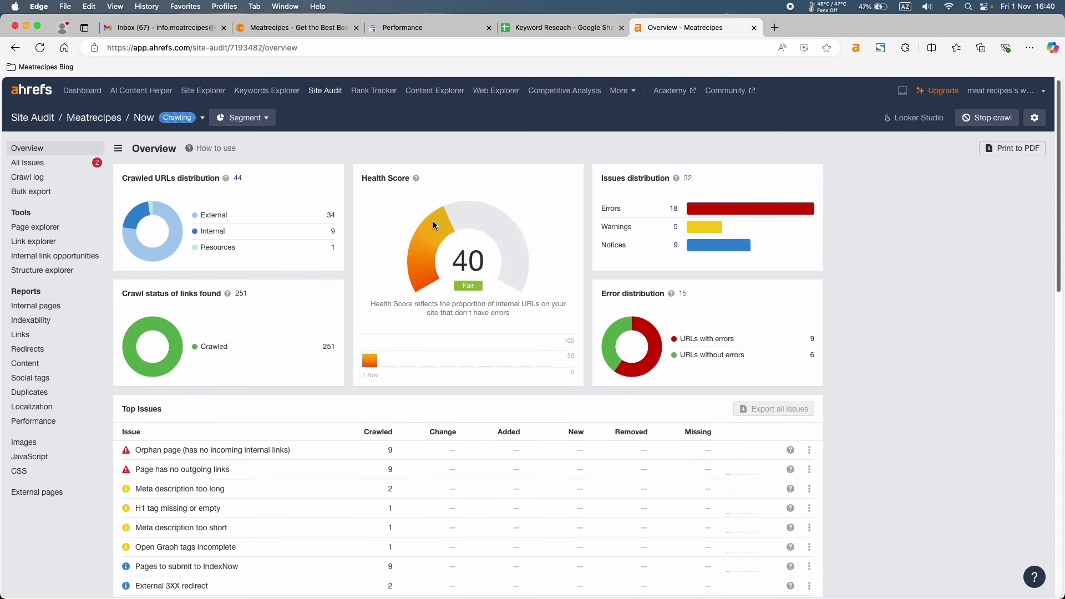
{"action": "scroll", "coordinate": [399, 240], "scroll_direction": "down", "scroll_amount": 5}
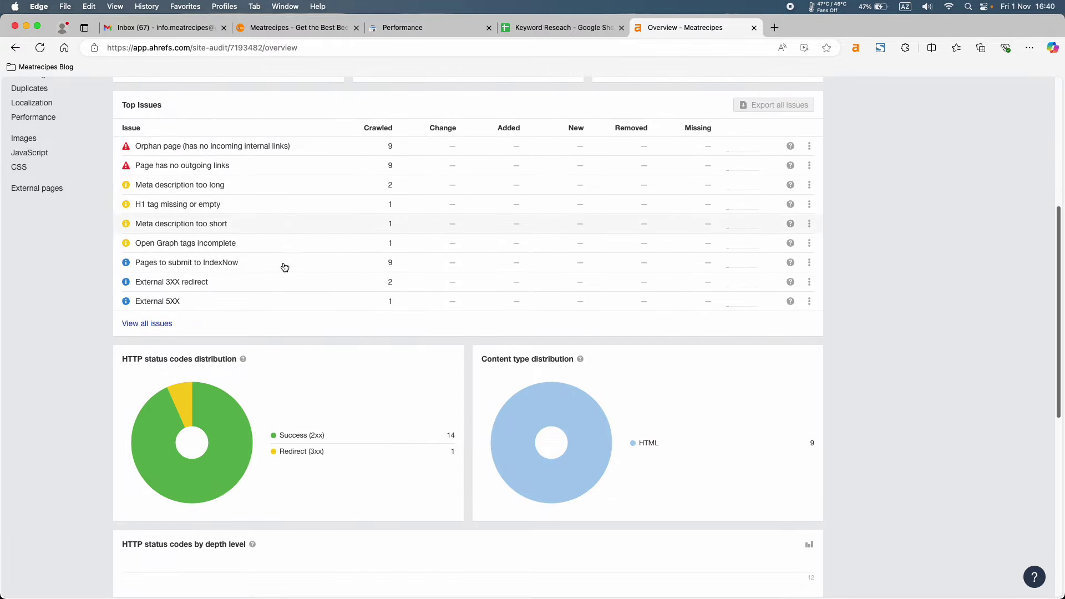
{"action": "scroll", "coordinate": [284, 267], "scroll_direction": "up", "scroll_amount": 5}
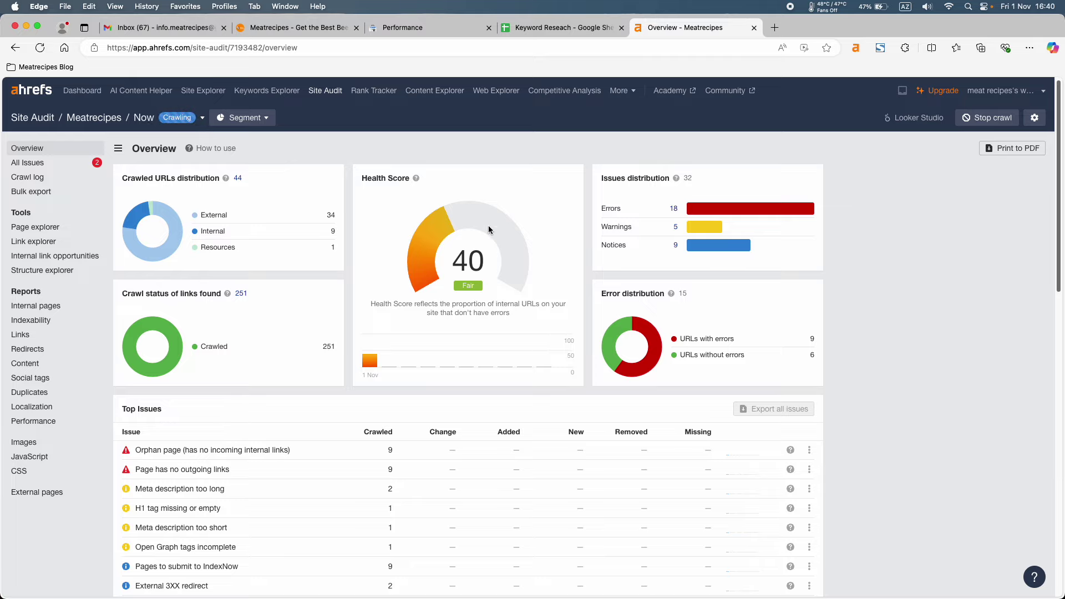
{"action": "left_click", "coordinate": [40, 47]}
{"action": "left_click", "coordinate": [324, 91]}
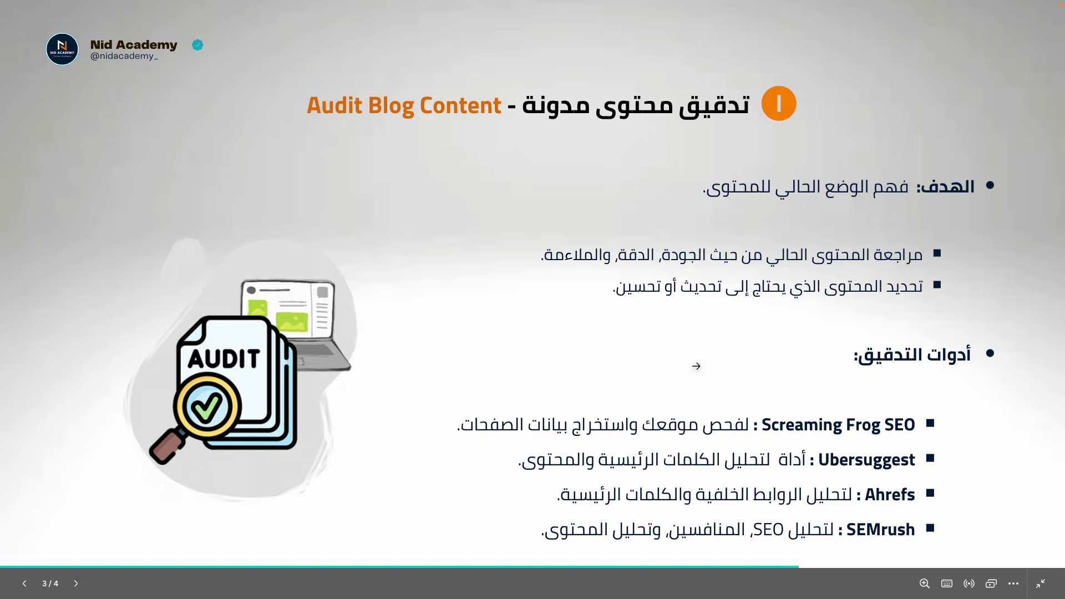
Step: Find the Semrush website through a Google search for semrush in a new browser tab and sign up with the Google account
{"action": "key", "text": "ctrl+Left"}
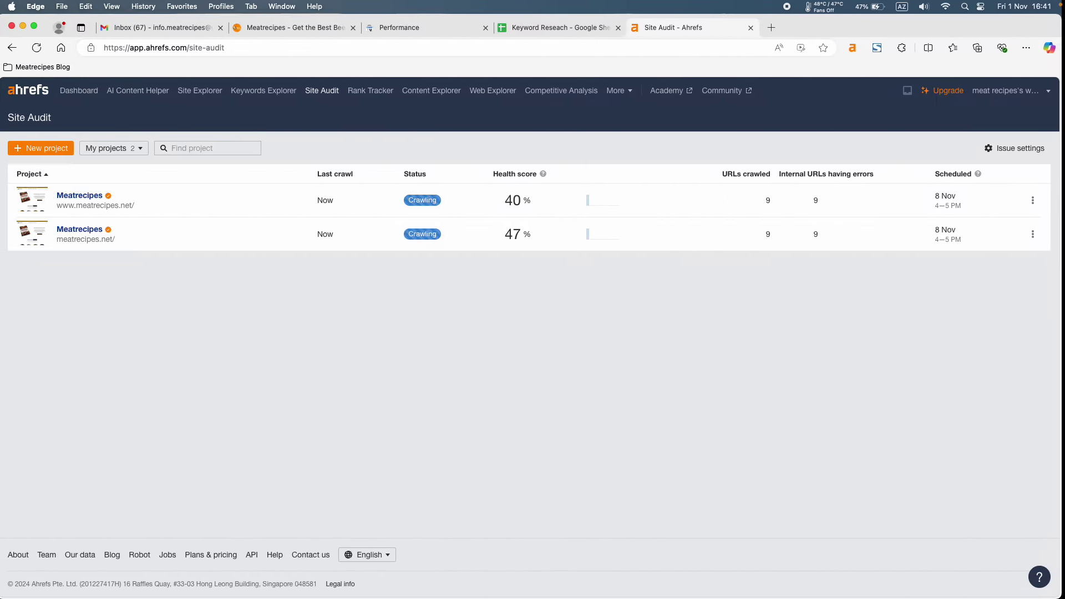
{"action": "left_click", "coordinate": [774, 28]}
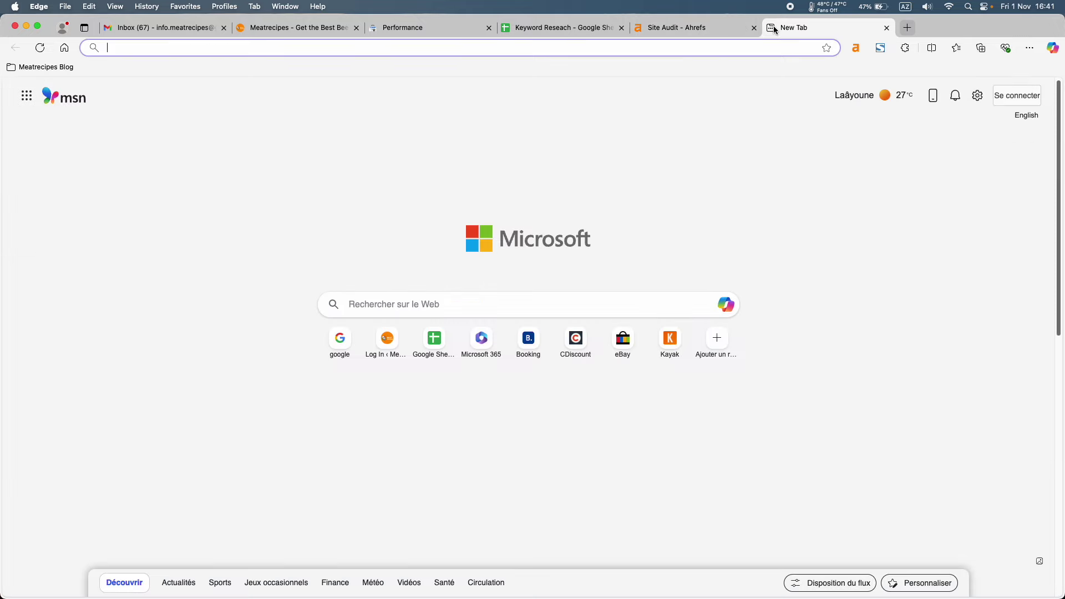
{"action": "left_click", "coordinate": [64, 49]}
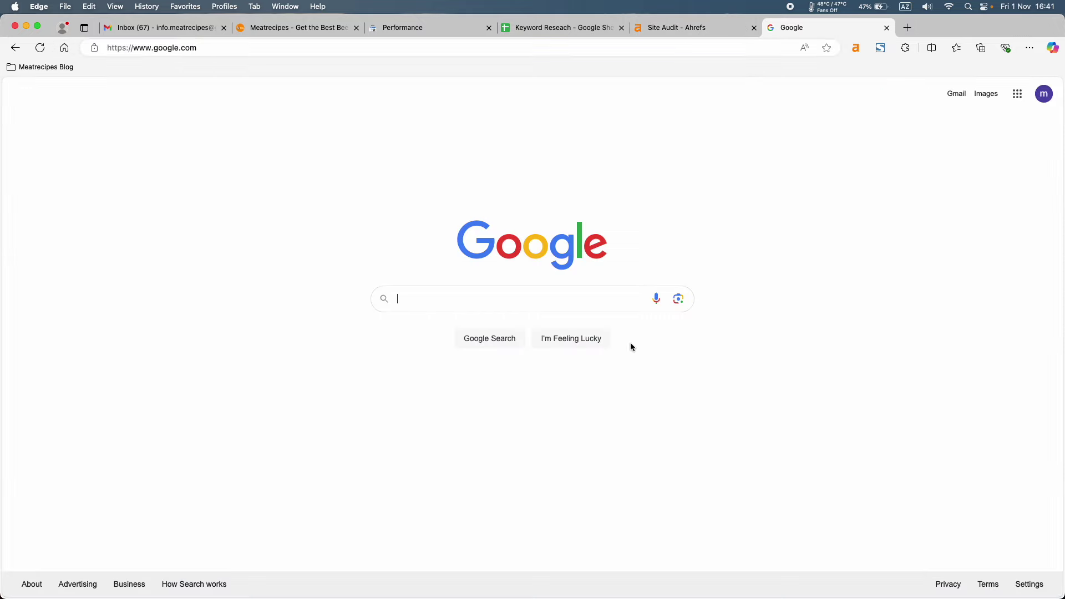
{"action": "type", "text": "semrush"}
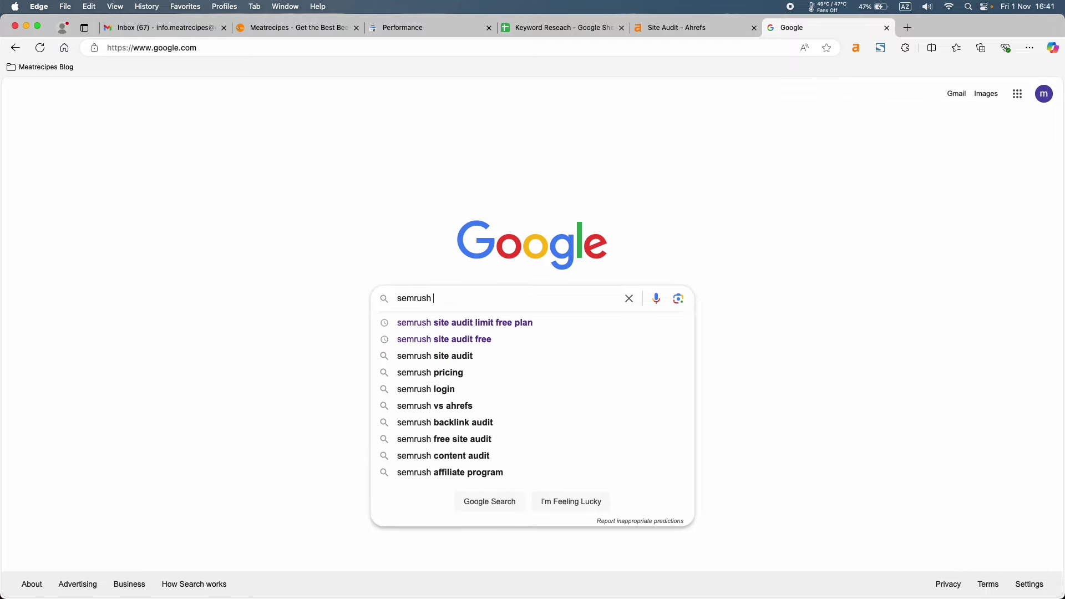
{"action": "key", "text": "Return"}
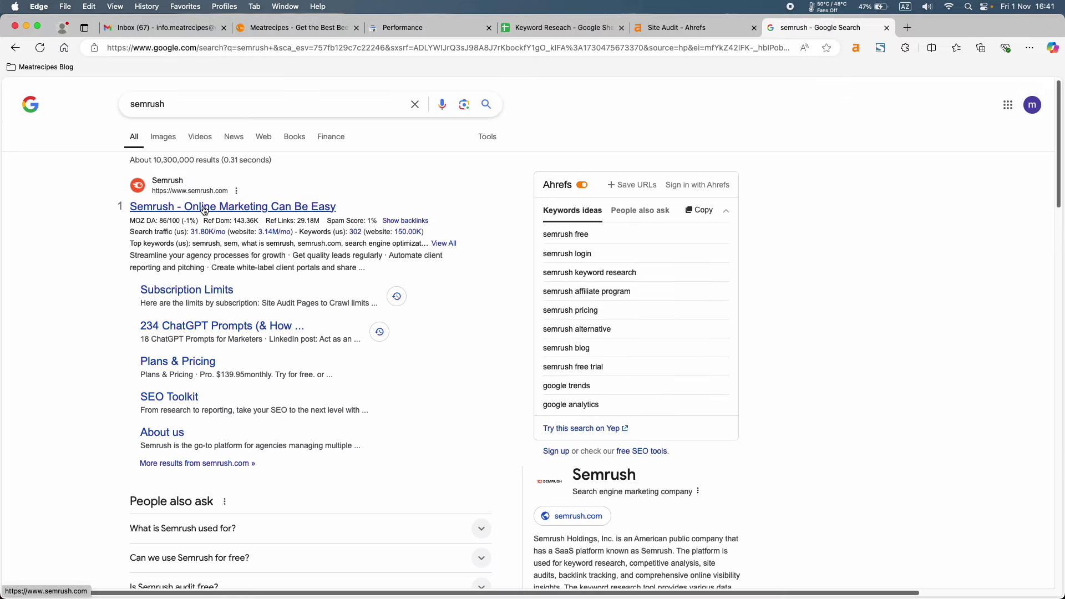
{"action": "left_click", "coordinate": [204, 209]}
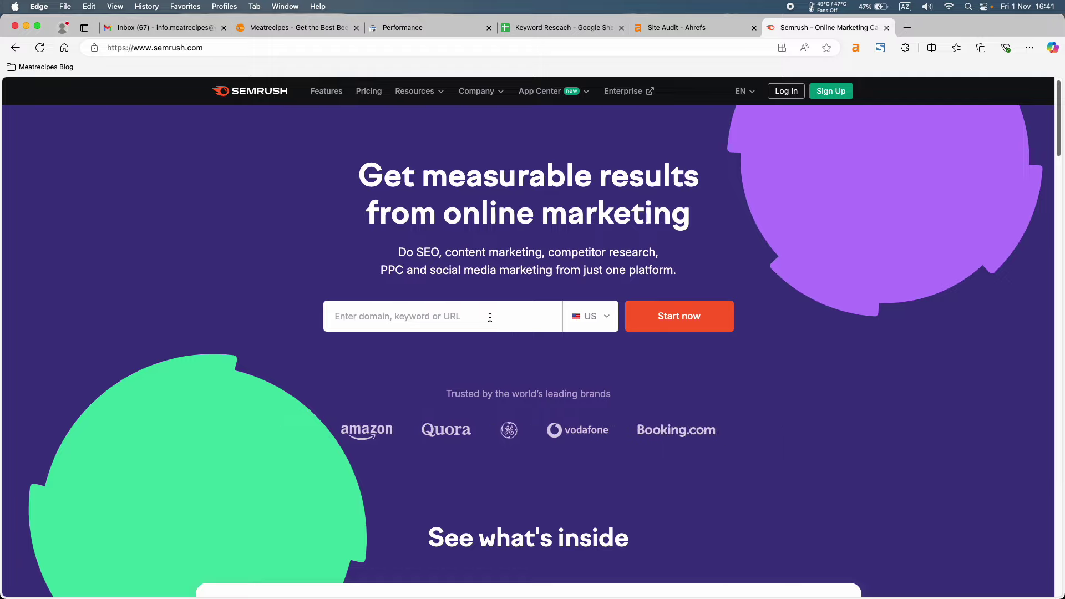
{"action": "left_click", "coordinate": [832, 91]}
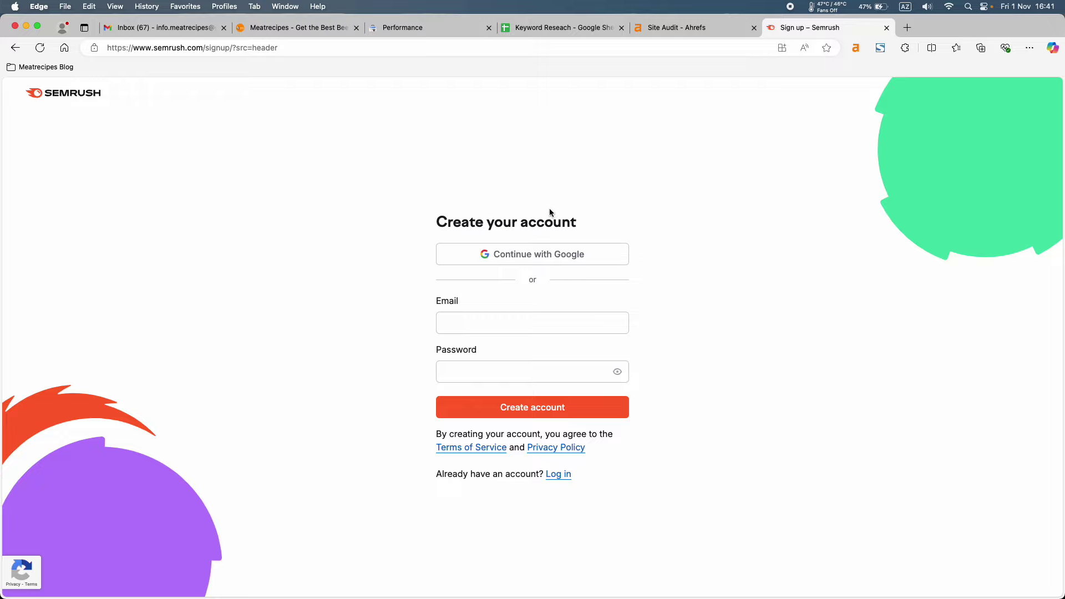
{"action": "left_click", "coordinate": [546, 255]}
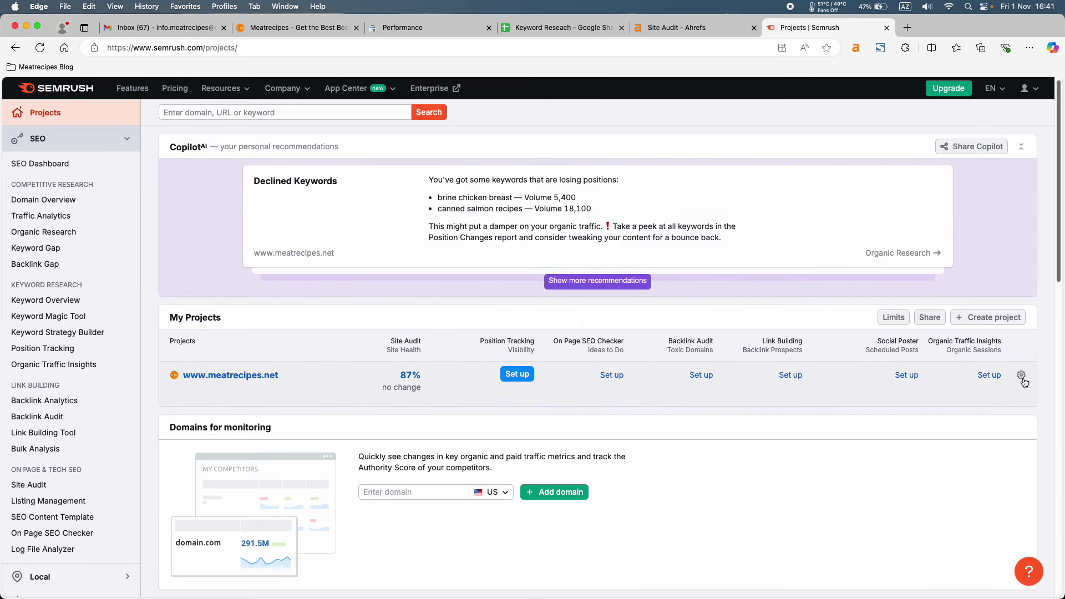
{"action": "left_click", "coordinate": [1021, 375]}
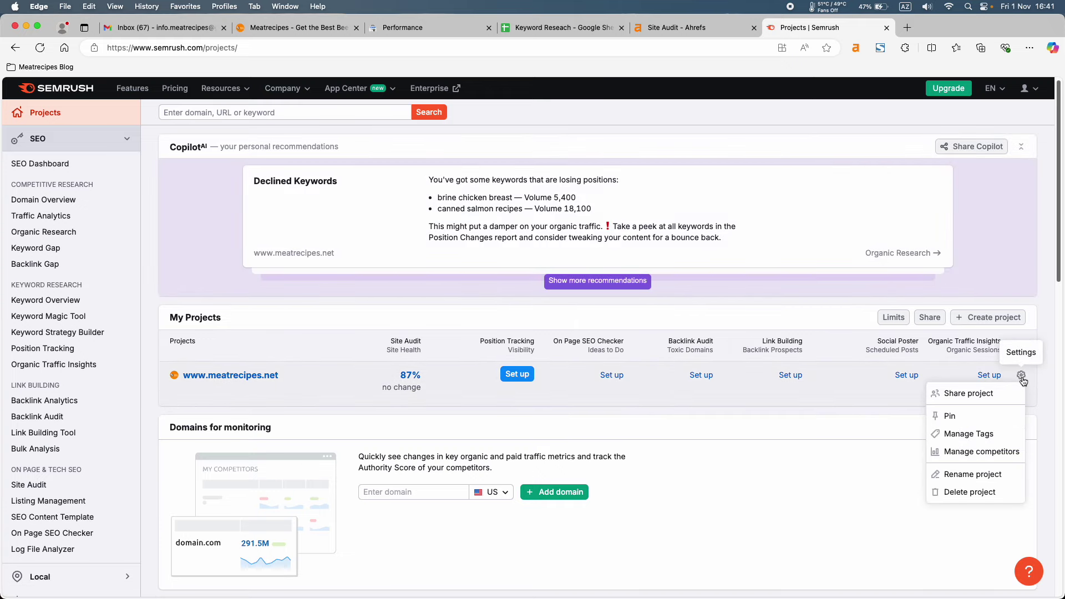
{"action": "left_click", "coordinate": [960, 492]}
{"action": "double_click", "coordinate": [541, 346]}
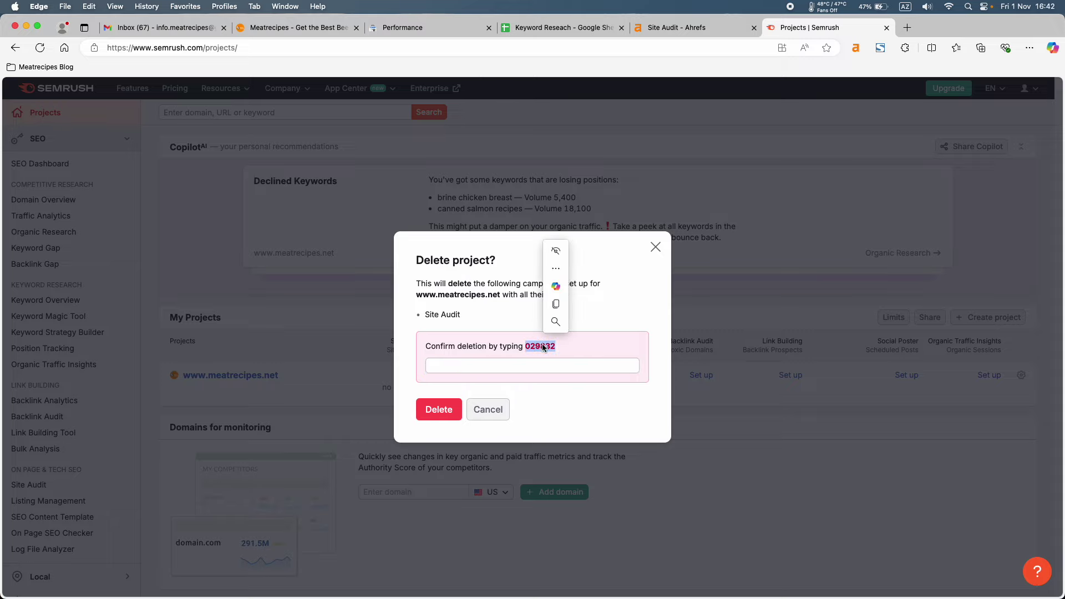
{"action": "key", "text": "super+c"}
{"action": "left_click", "coordinate": [510, 367]}
{"action": "key", "text": "super+v"}
{"action": "left_click", "coordinate": [457, 409]}
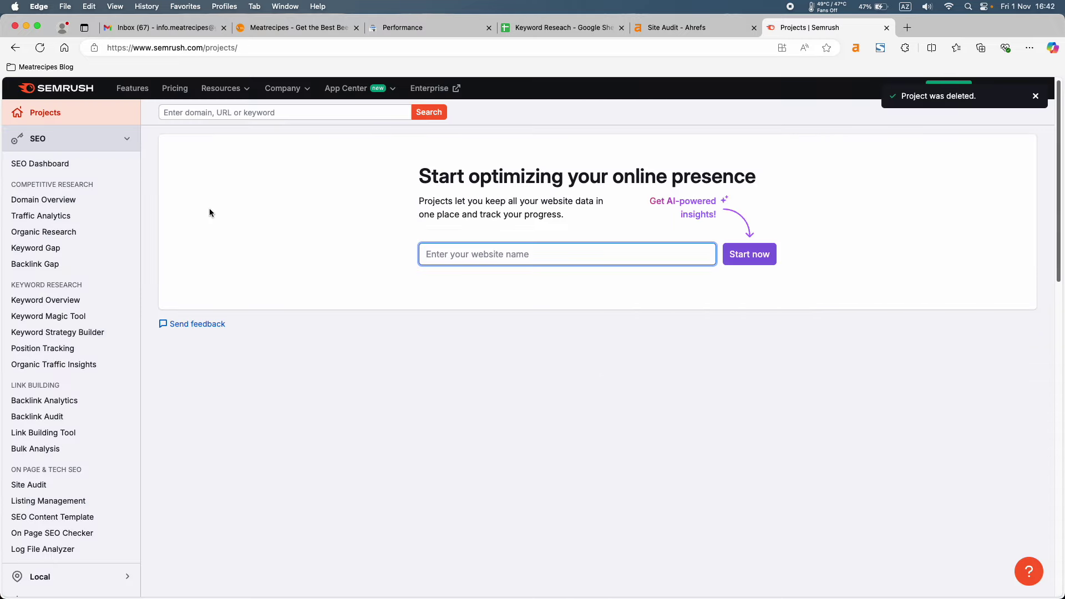
{"action": "left_click", "coordinate": [62, 91]}
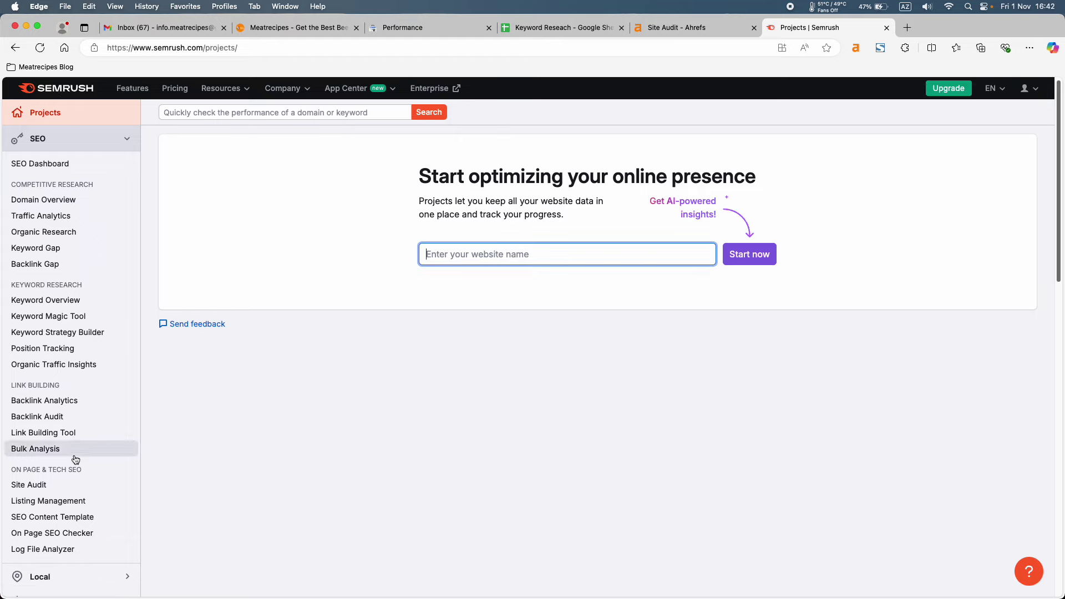
{"action": "left_click", "coordinate": [36, 487]}
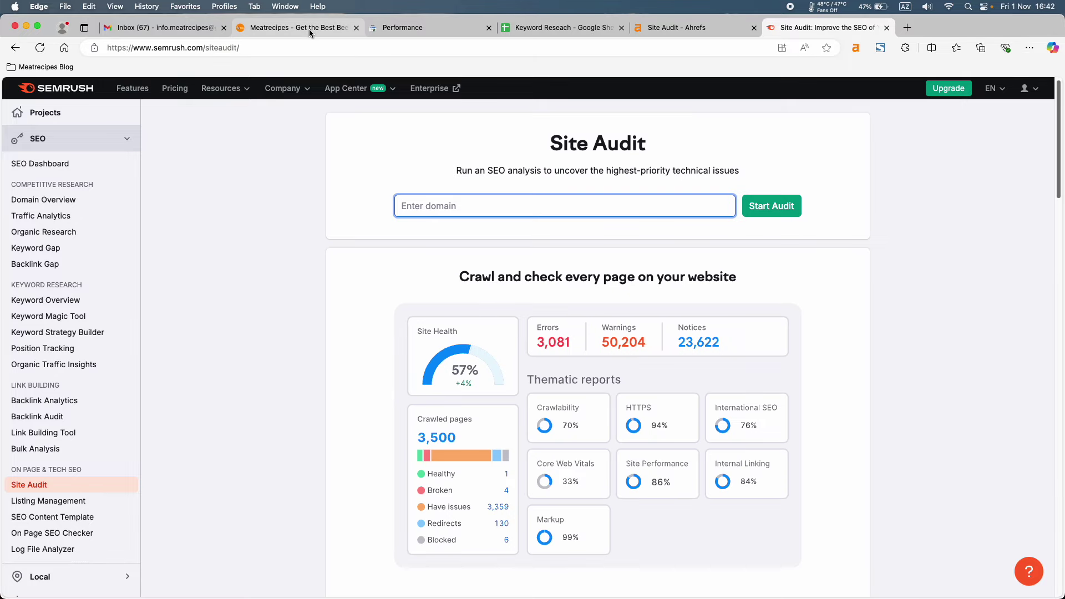
{"action": "left_click", "coordinate": [308, 29]}
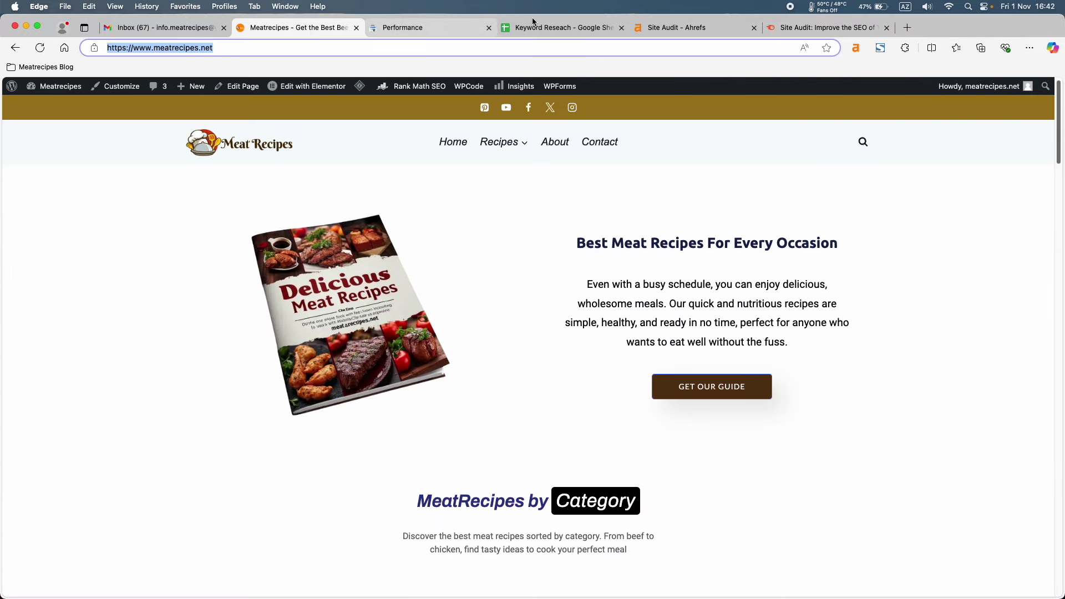
{"action": "left_click", "coordinate": [826, 27]}
{"action": "left_click", "coordinate": [468, 215]}
{"action": "key", "text": "super+v"}
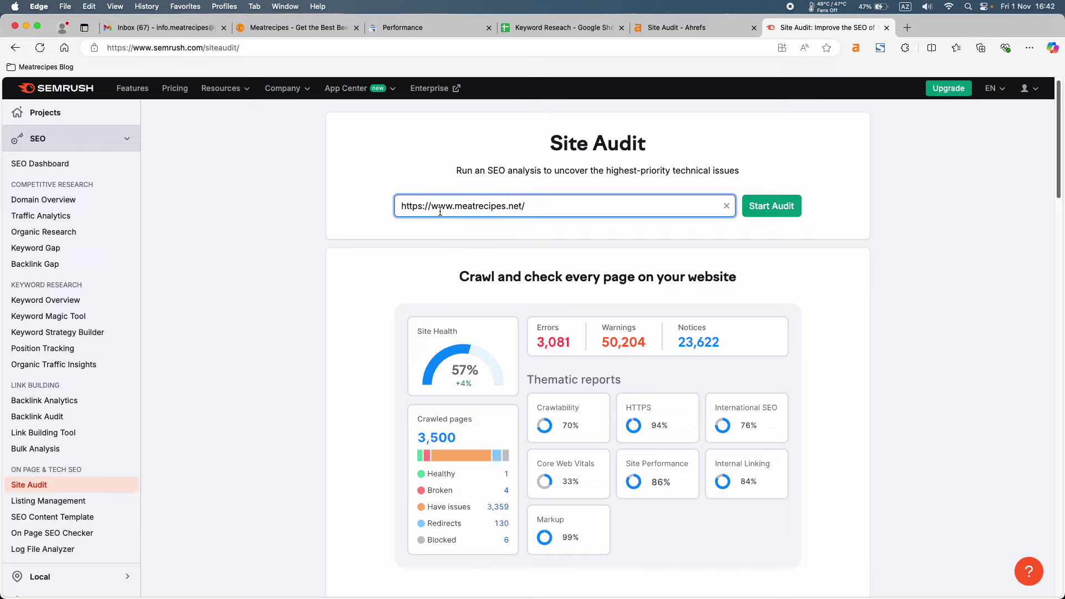
{"action": "left_click_drag", "start_coordinate": [440, 212], "coordinate": [352, 208]}
{"action": "key", "text": "BackSpace"}
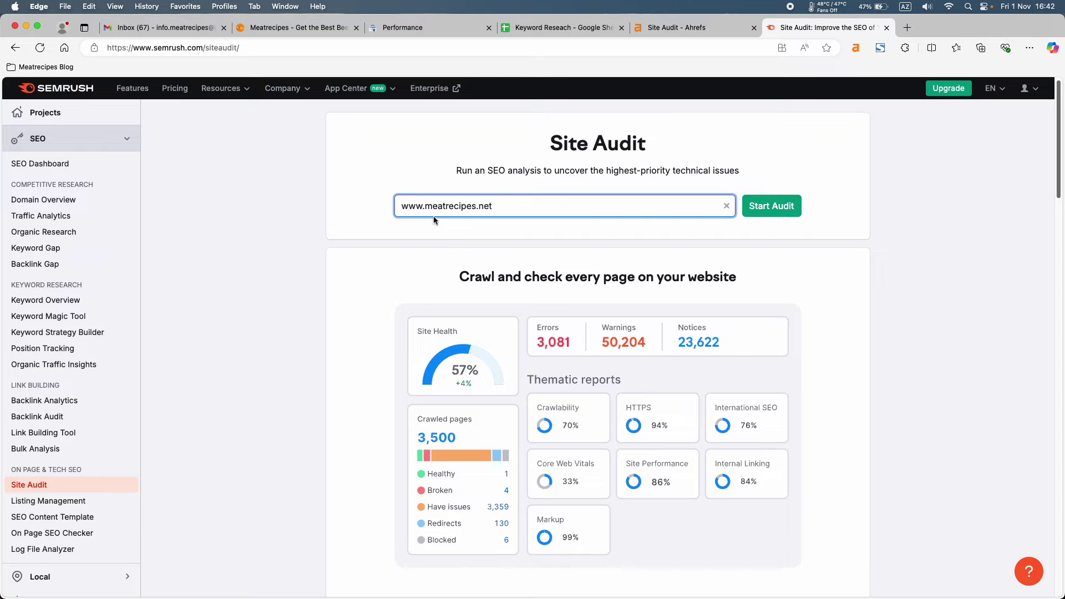
{"action": "left_click", "coordinate": [282, 33]}
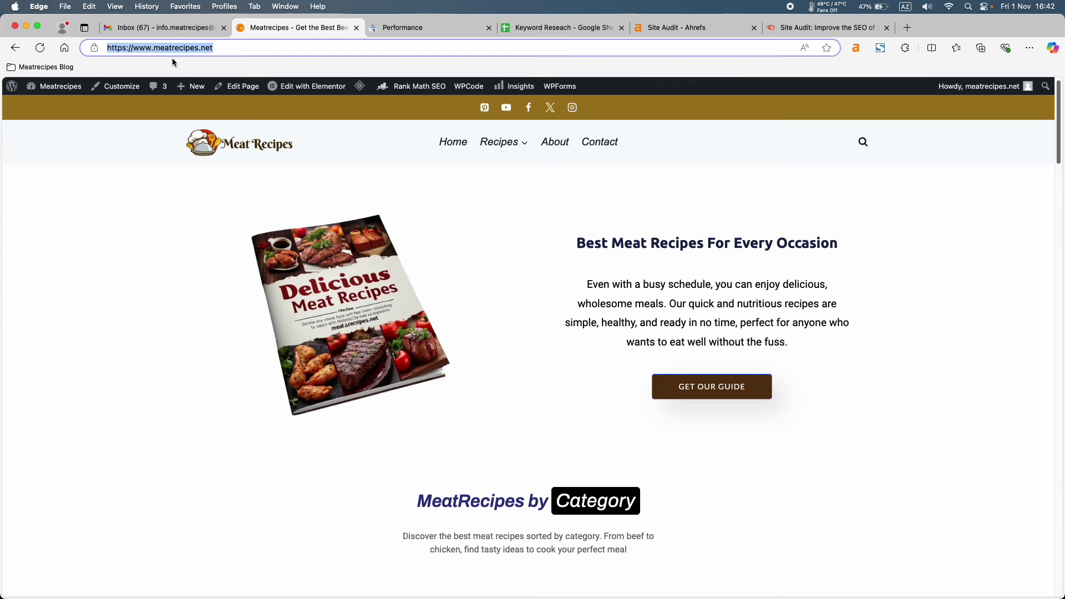
{"action": "left_click", "coordinate": [165, 51]}
{"action": "left_click", "coordinate": [802, 27]}
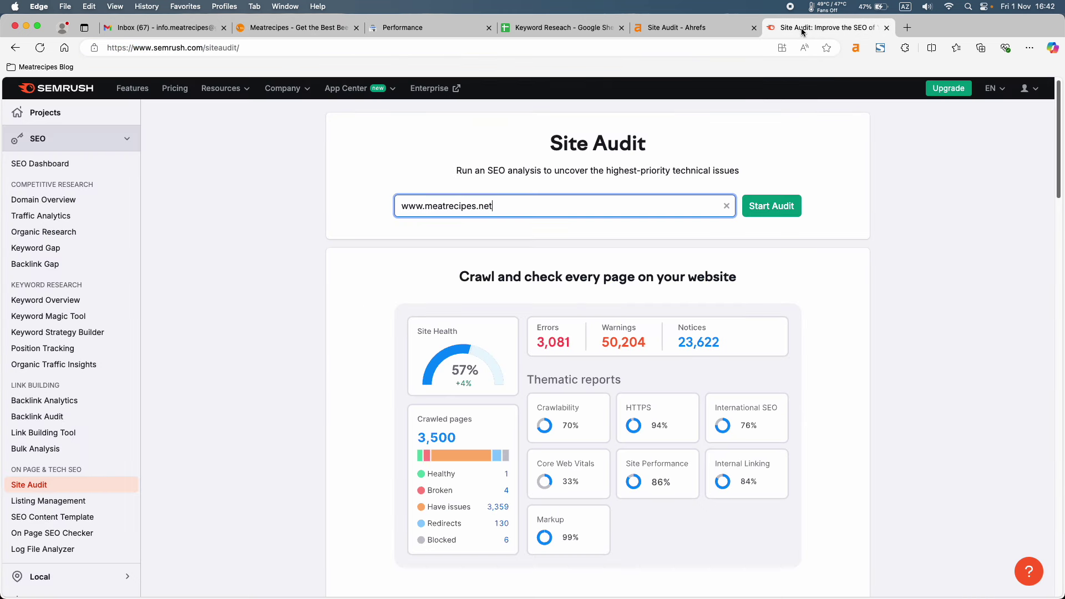
{"action": "left_click", "coordinate": [776, 210]}
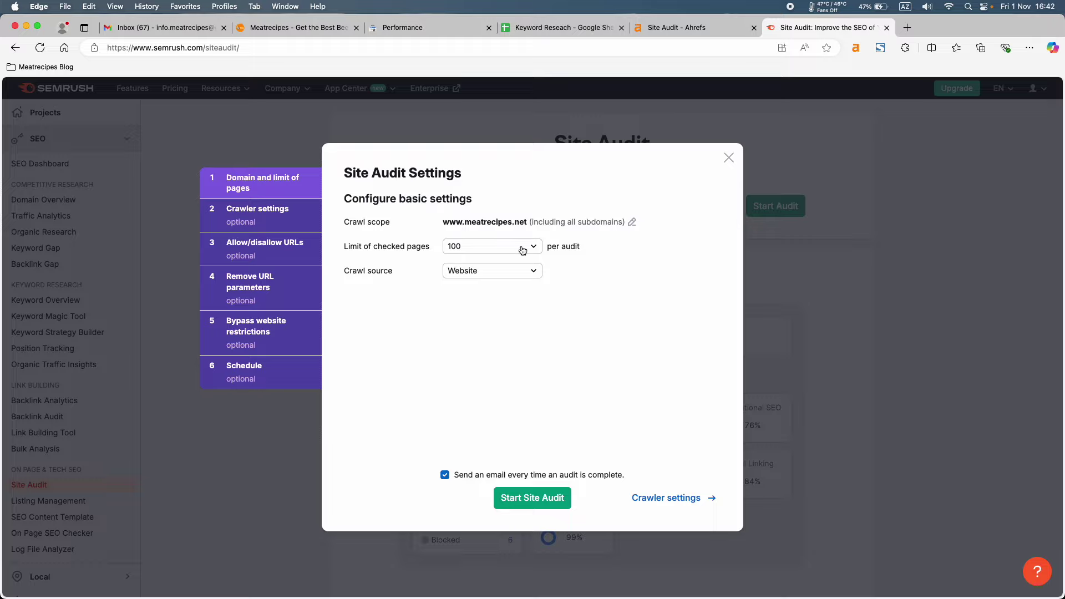
{"action": "left_click_drag", "start_coordinate": [432, 250], "coordinate": [351, 251]}
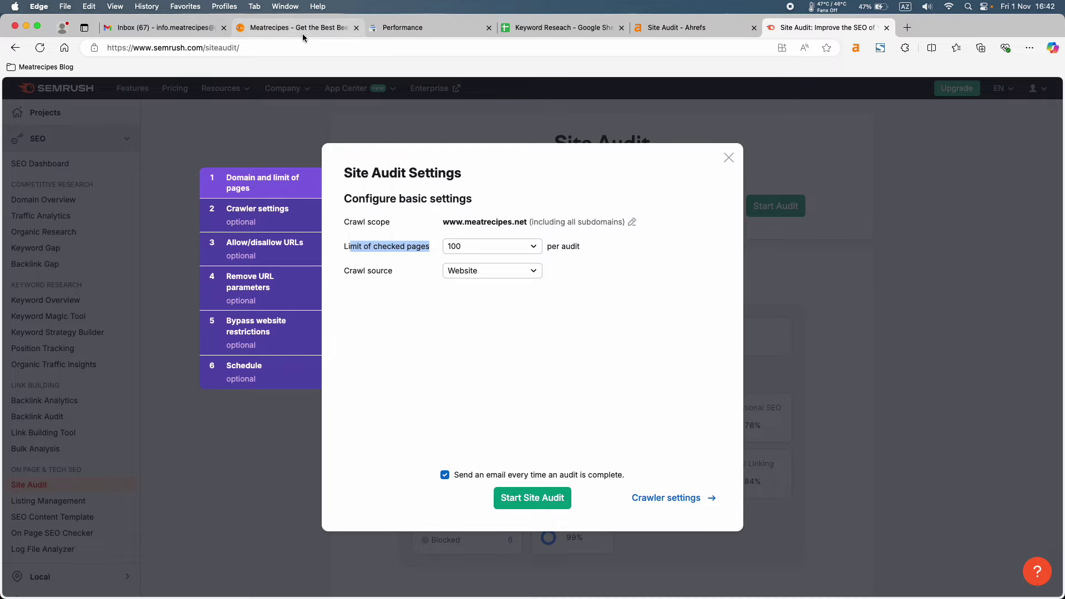
Step: Switch to Google Search Console and open the list of indexed pages in the page indexing report for meatrecipes.net
{"action": "left_click", "coordinate": [367, 27]}
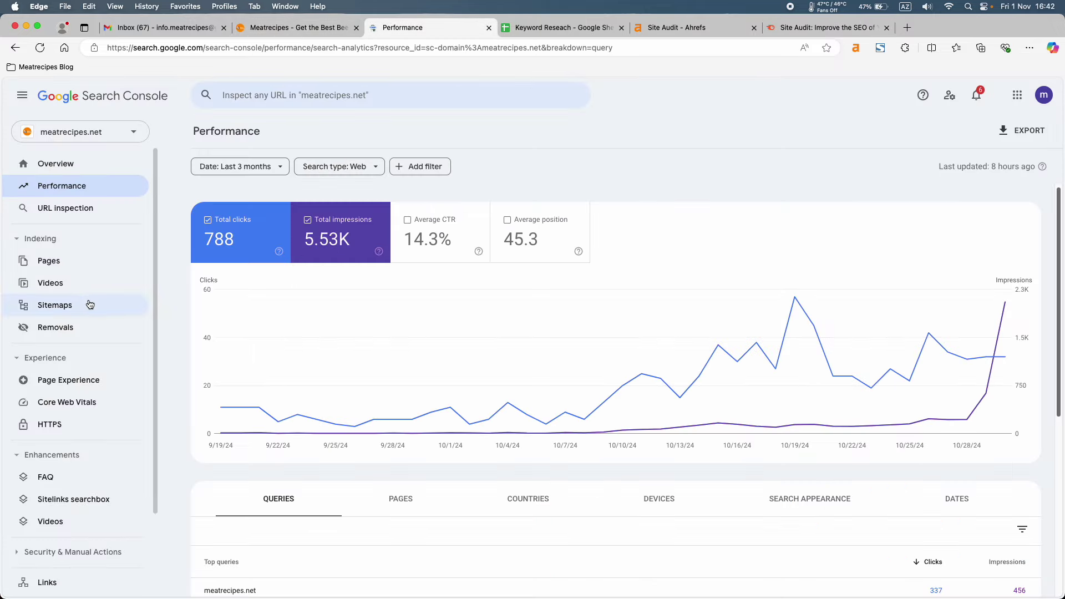
{"action": "scroll", "coordinate": [90, 304], "scroll_direction": "down", "scroll_amount": 2}
{"action": "scroll", "coordinate": [90, 305], "scroll_direction": "up", "scroll_amount": 2}
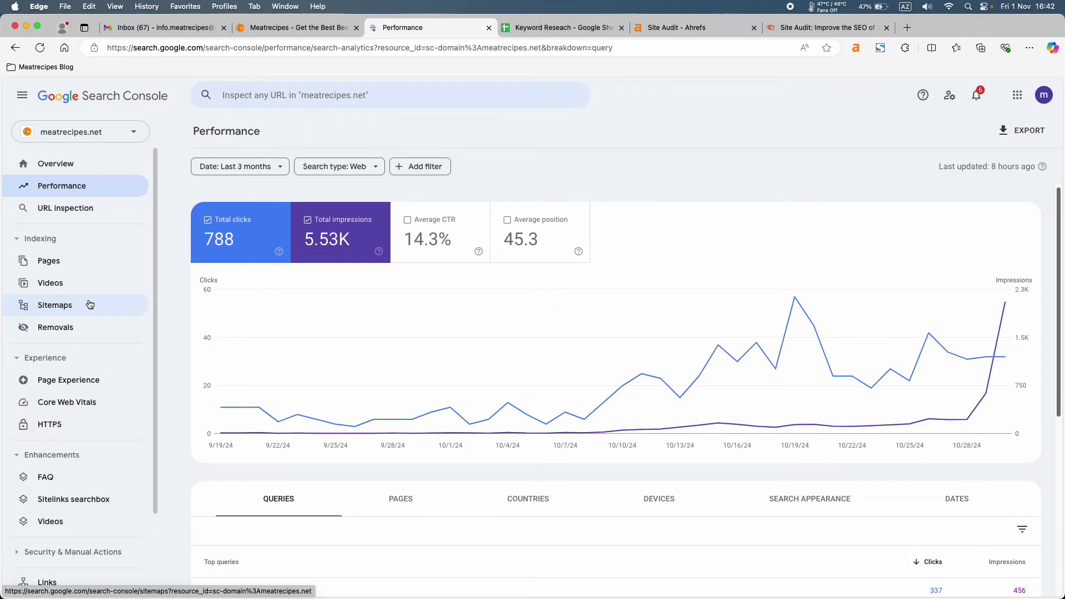
{"action": "left_click", "coordinate": [72, 263]}
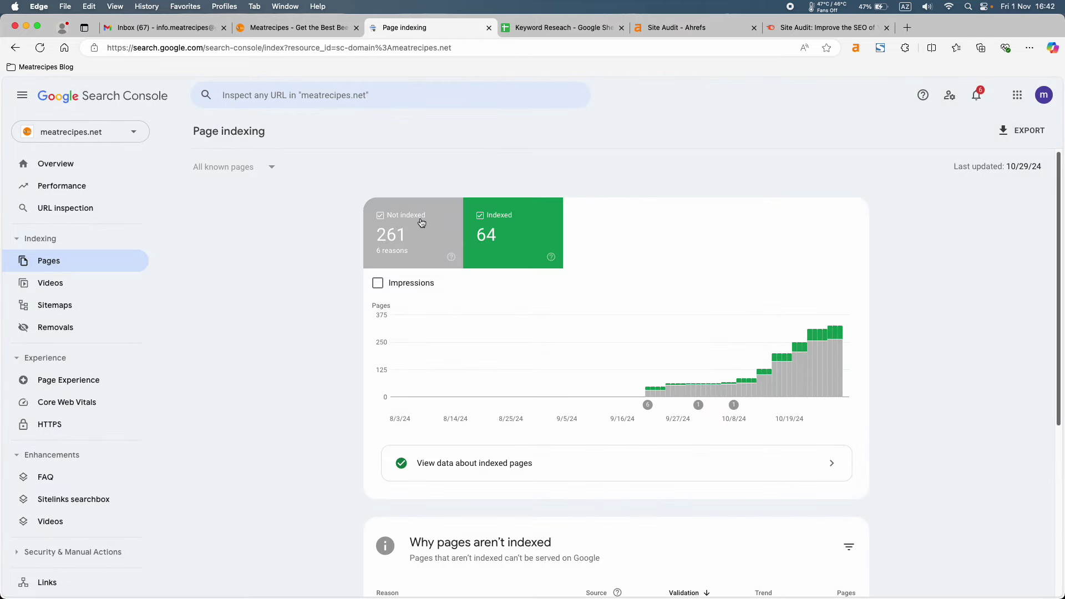
{"action": "left_click", "coordinate": [422, 223]}
{"action": "scroll", "coordinate": [524, 279], "scroll_direction": "down", "scroll_amount": 1}
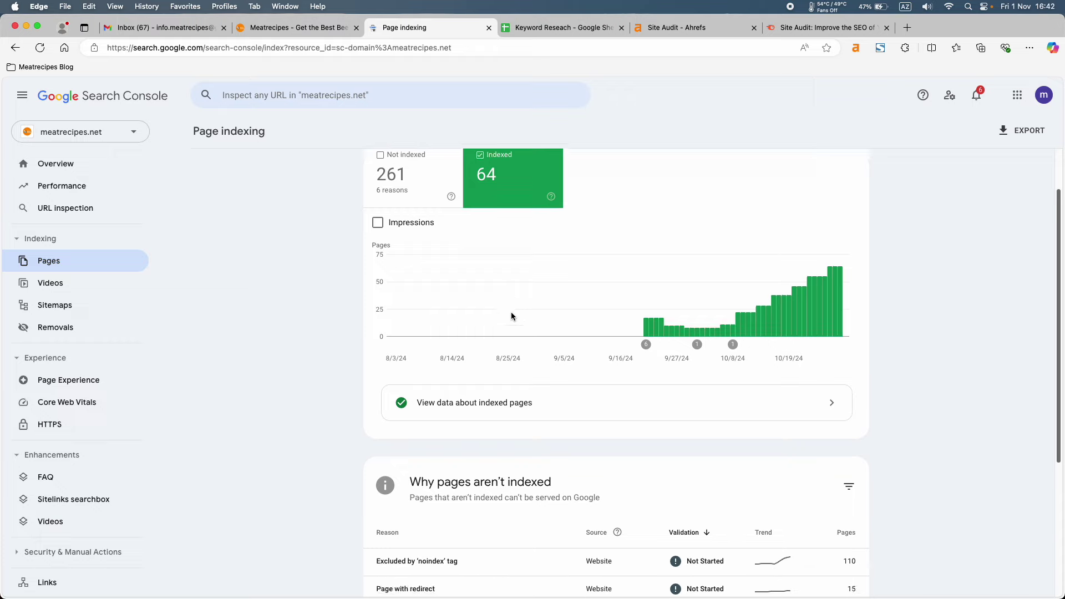
{"action": "scroll", "coordinate": [511, 312], "scroll_direction": "down", "scroll_amount": 2}
{"action": "left_click", "coordinate": [487, 318]}
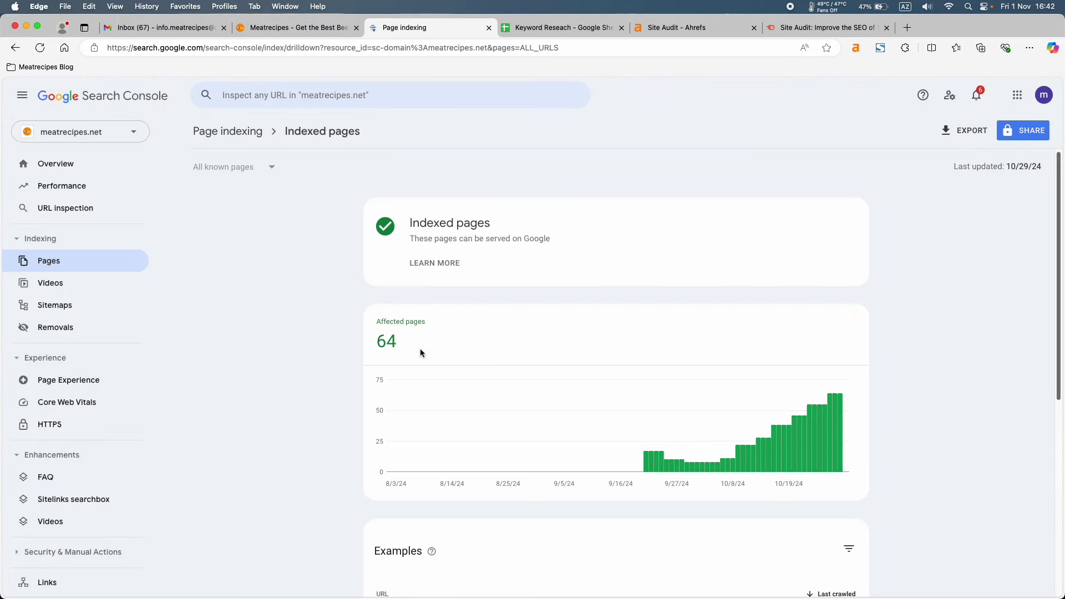
{"action": "left_click_drag", "start_coordinate": [420, 353], "coordinate": [348, 353]}
Step: Check the page and post counts in the blog's WordPress admin and compare them with the indexed page count in Search Console
{"action": "left_click", "coordinate": [278, 27]}
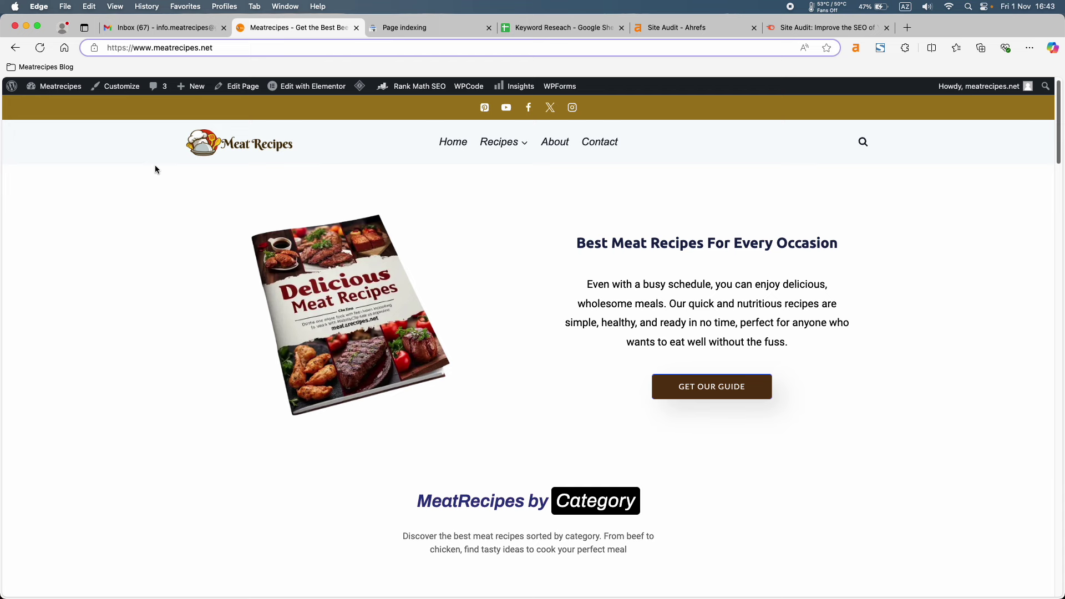
{"action": "left_click", "coordinate": [58, 108]}
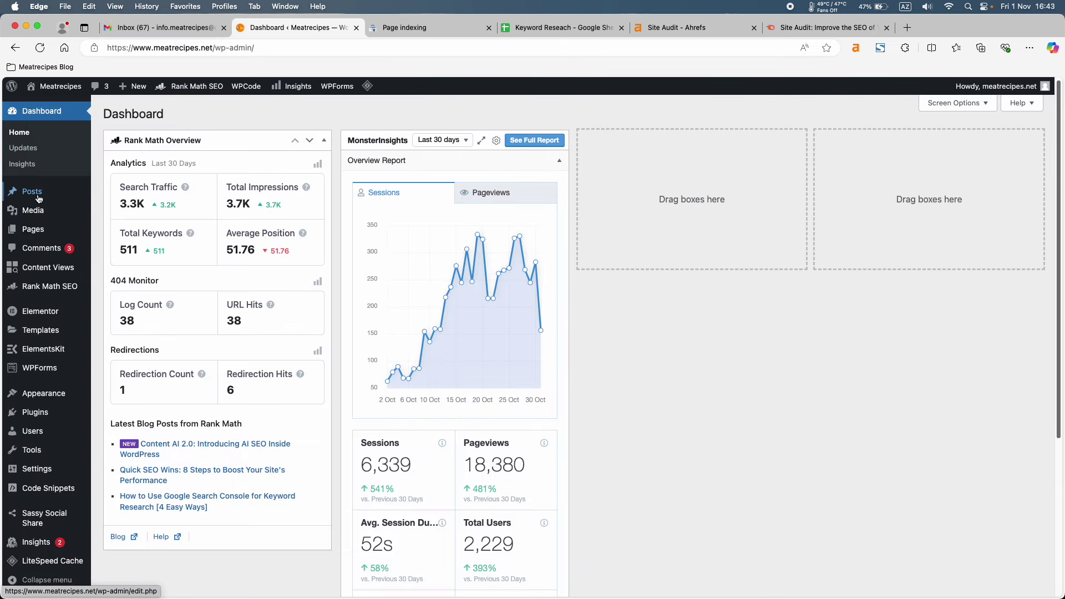
{"action": "left_click", "coordinate": [38, 225]}
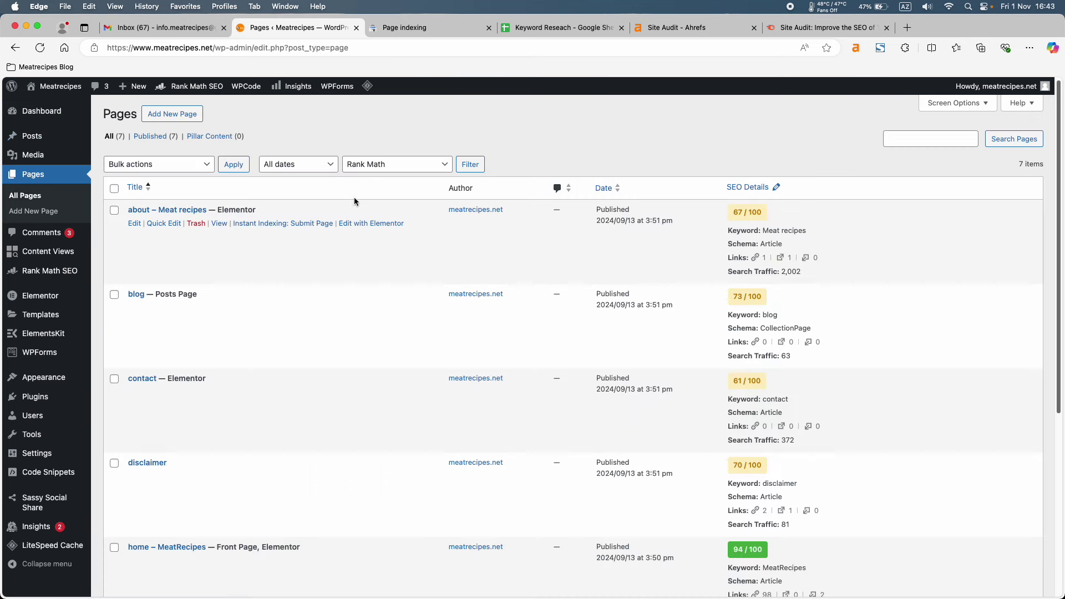
{"action": "scroll", "coordinate": [335, 379], "scroll_direction": "down", "scroll_amount": 3}
{"action": "scroll", "coordinate": [335, 375], "scroll_direction": "down", "scroll_amount": 5}
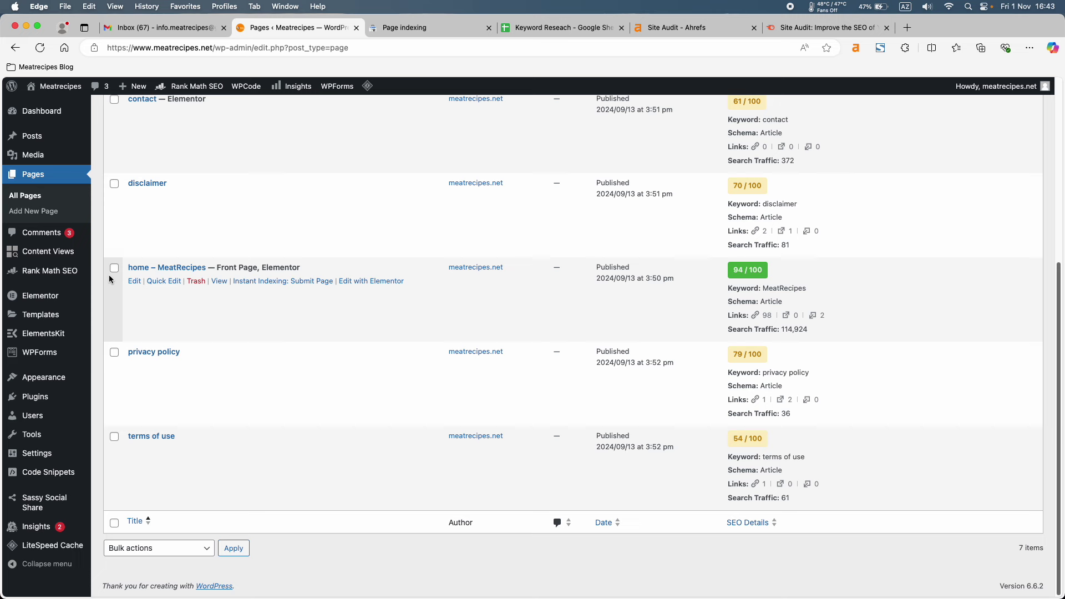
{"action": "left_click", "coordinate": [41, 142]}
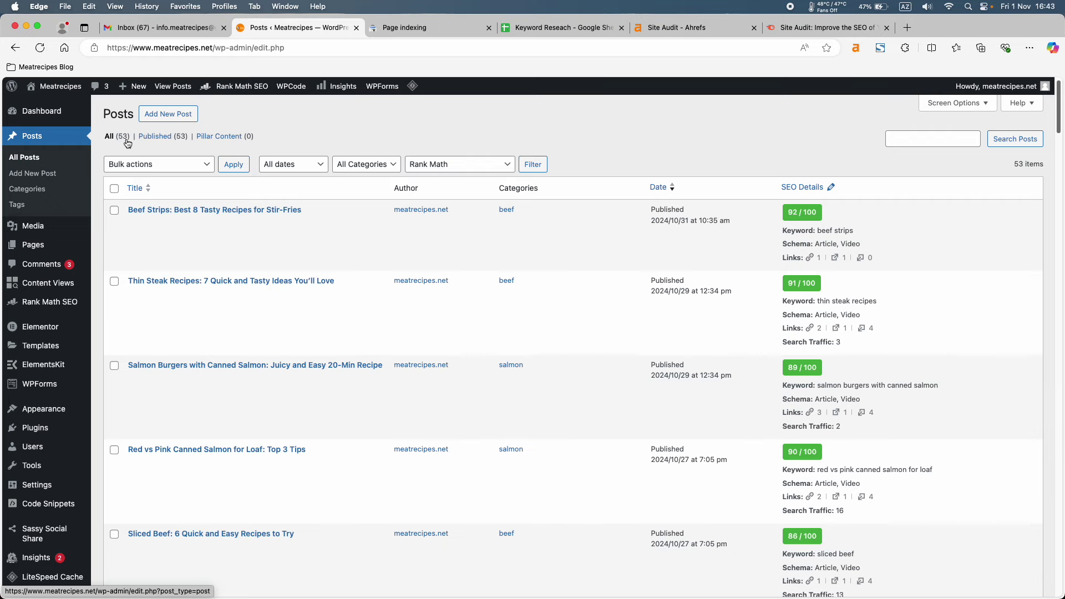
{"action": "left_click", "coordinate": [57, 244]}
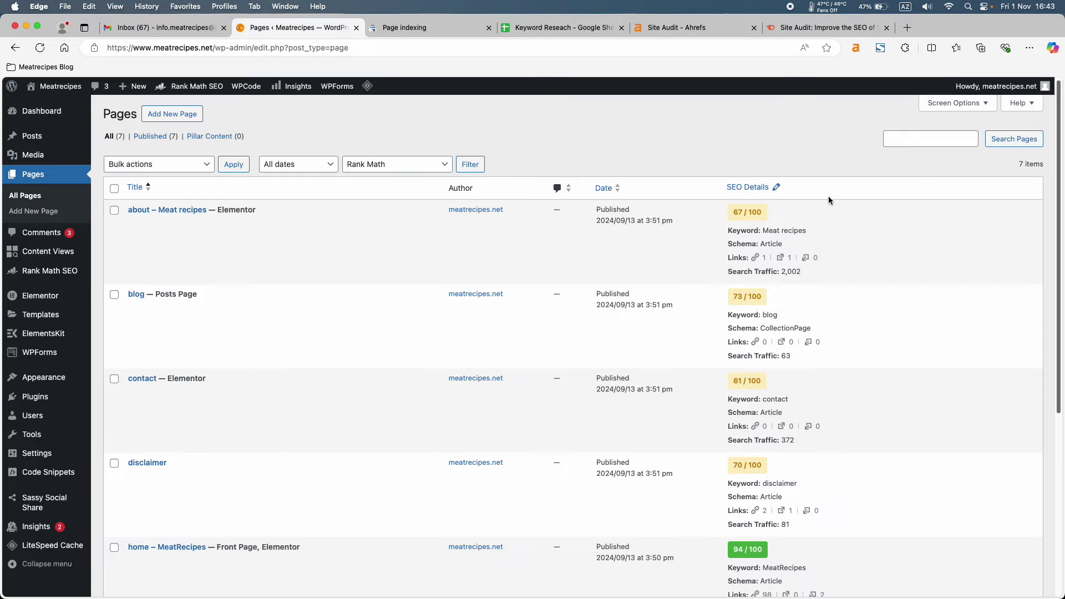
{"action": "left_click", "coordinate": [426, 27]}
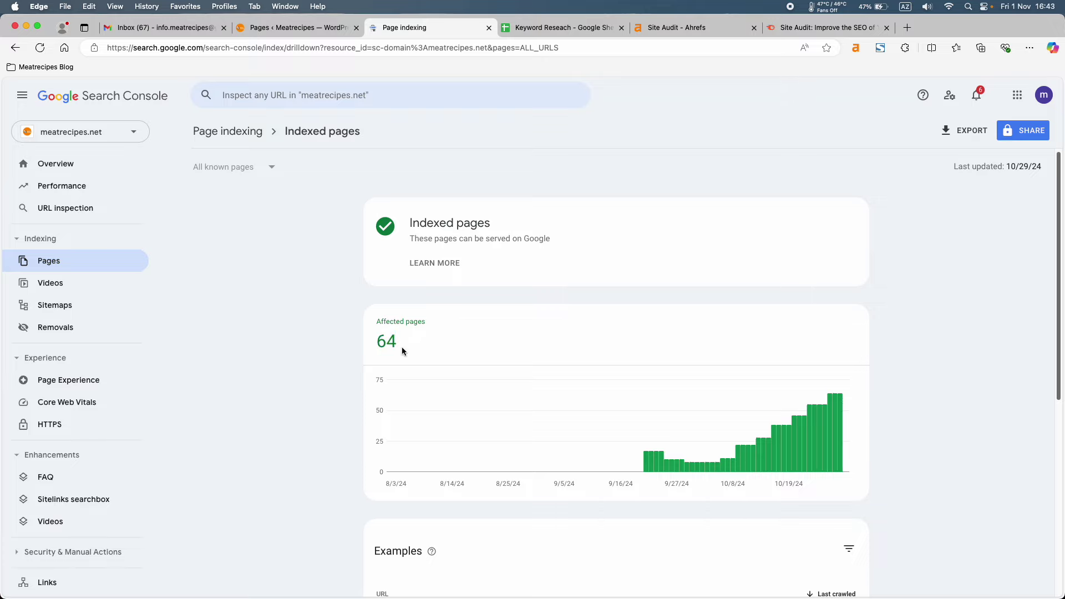
{"action": "left_click_drag", "start_coordinate": [379, 342], "coordinate": [392, 346]}
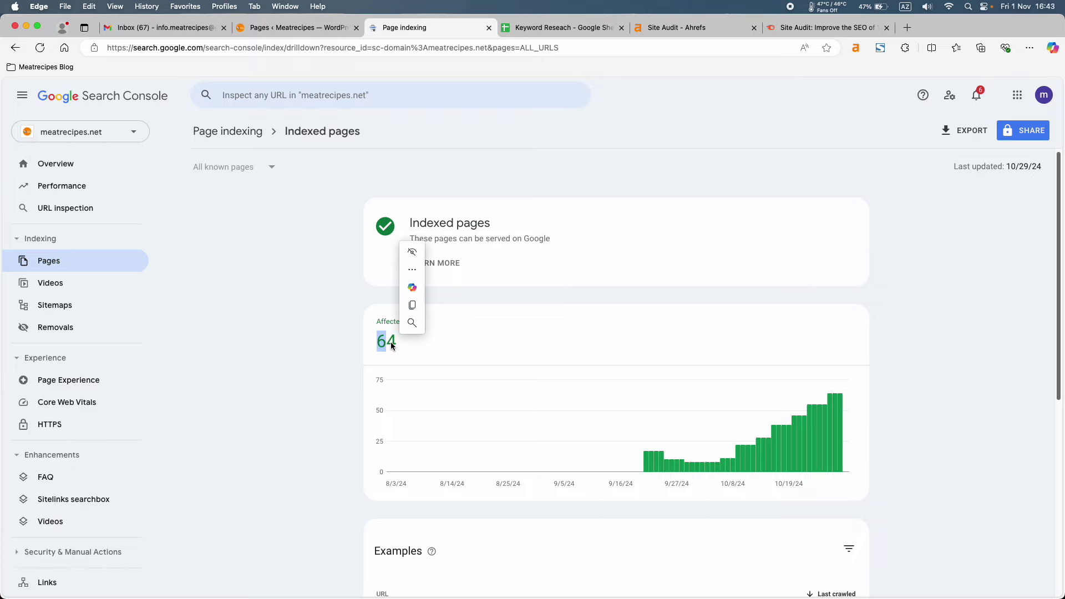
Step: Return to the Semrush Site Audit settings, try a limit of 200 checked pages, and set the limit back to 100
{"action": "left_click", "coordinate": [770, 30]}
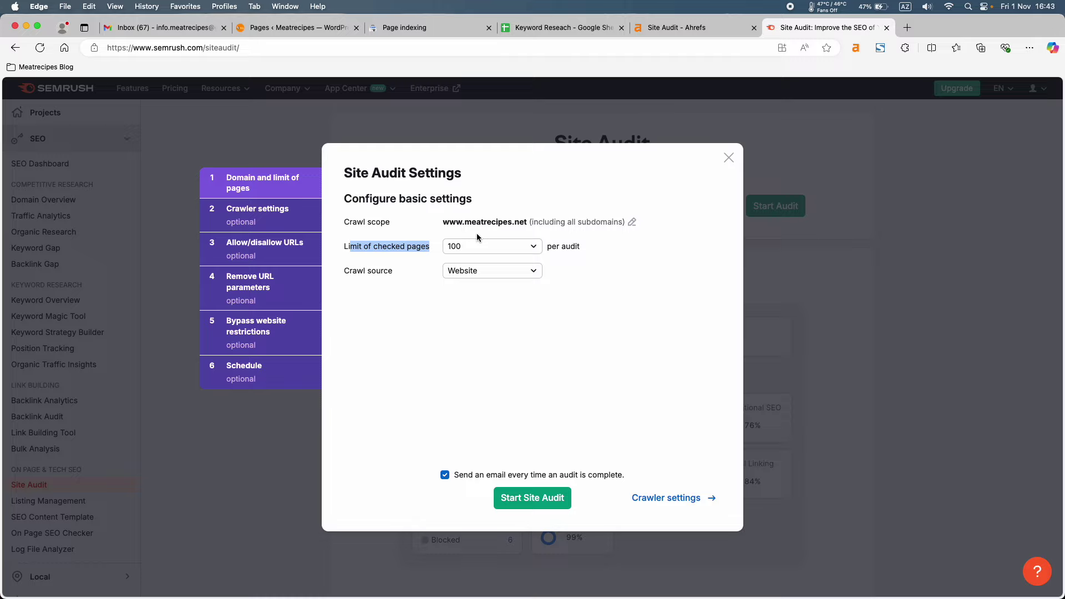
{"action": "left_click", "coordinate": [474, 247]}
{"action": "left_click", "coordinate": [469, 260]}
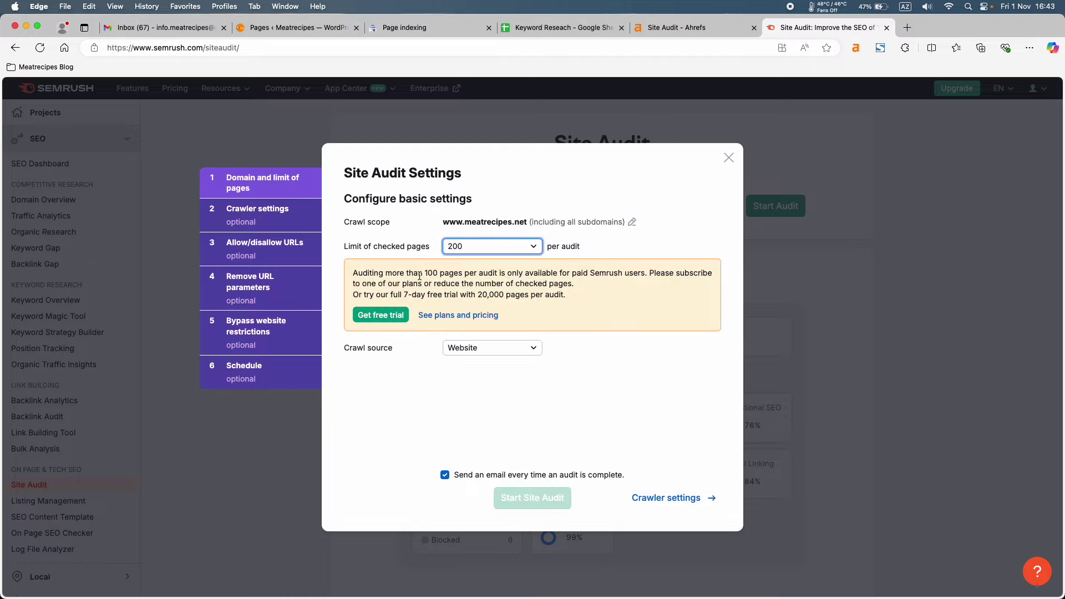
{"action": "left_click", "coordinate": [458, 248]}
{"action": "left_click", "coordinate": [444, 244]}
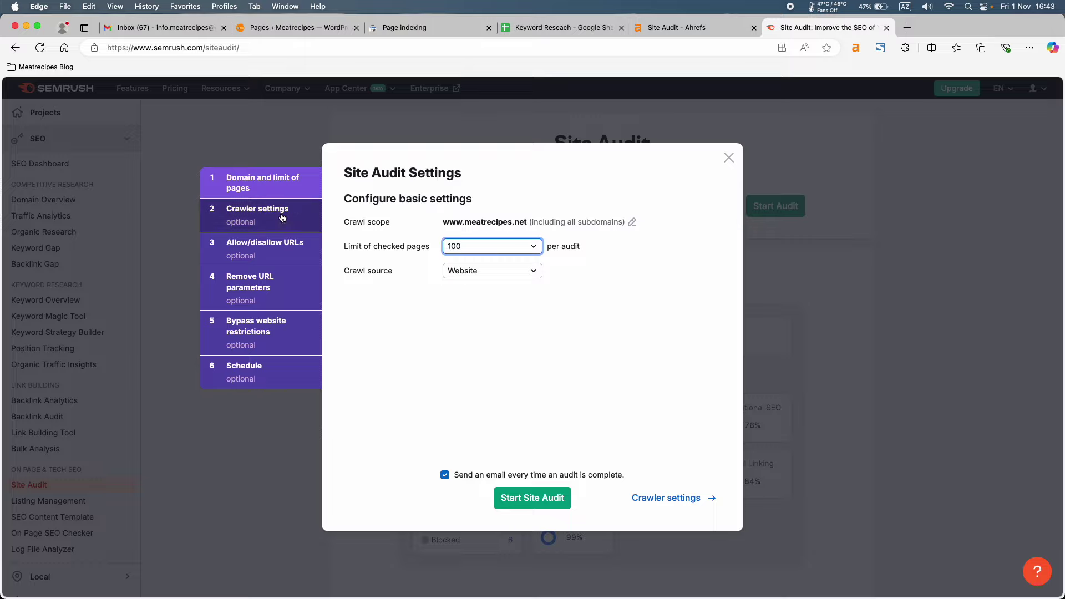
Step: Review the crawl scope, keep Website as the crawl source, and look through the optional crawler, URL, parameter and restriction settings
{"action": "left_click_drag", "start_coordinate": [527, 222], "coordinate": [443, 222]}
{"action": "left_click", "coordinate": [478, 277]}
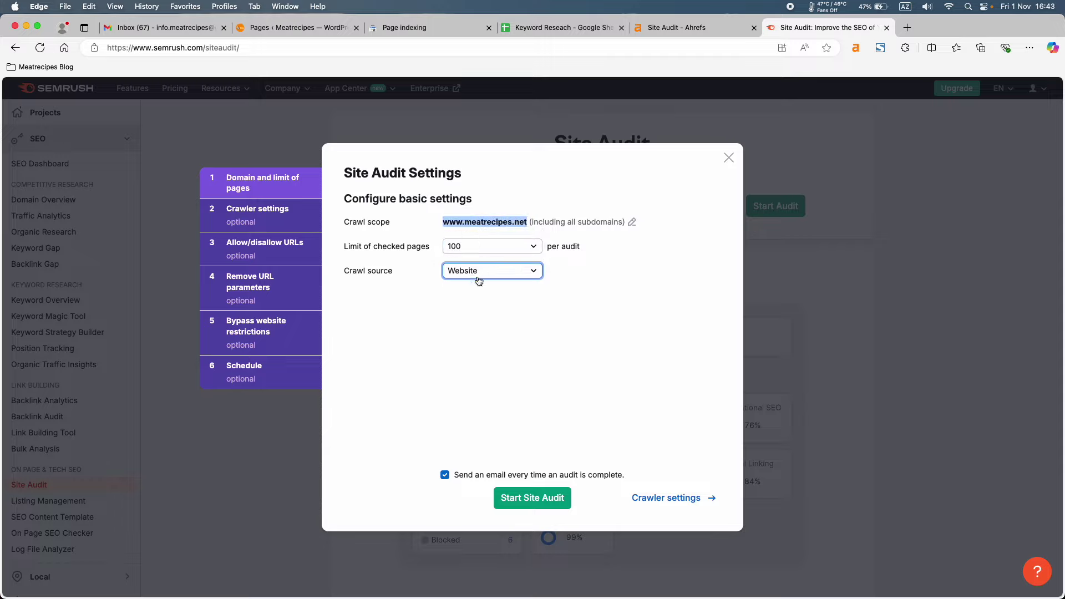
{"action": "left_click", "coordinate": [478, 275]}
{"action": "left_click", "coordinate": [466, 270]}
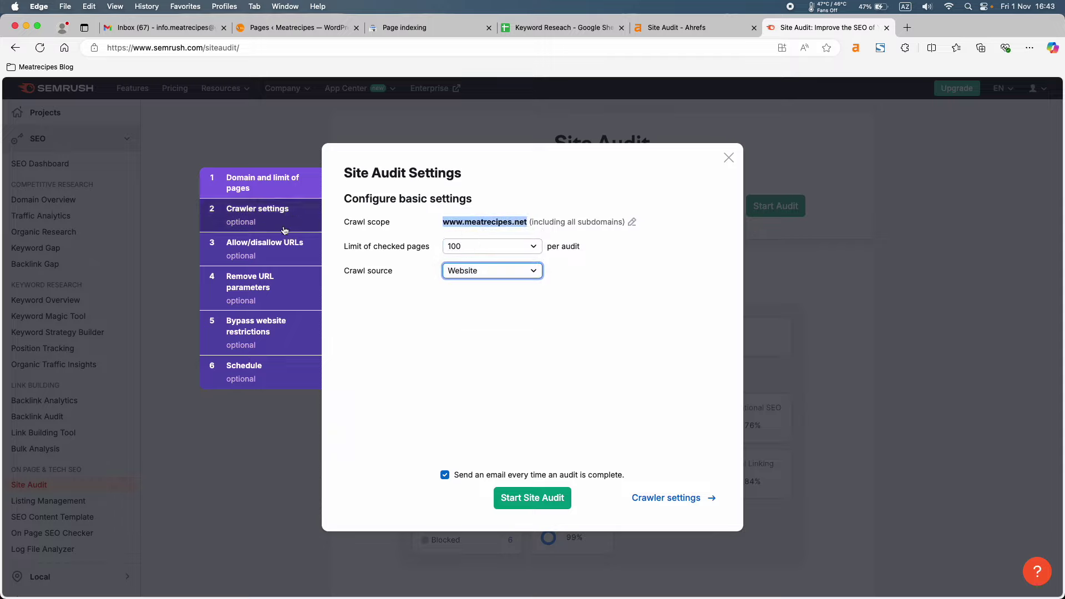
{"action": "left_click", "coordinate": [284, 230]}
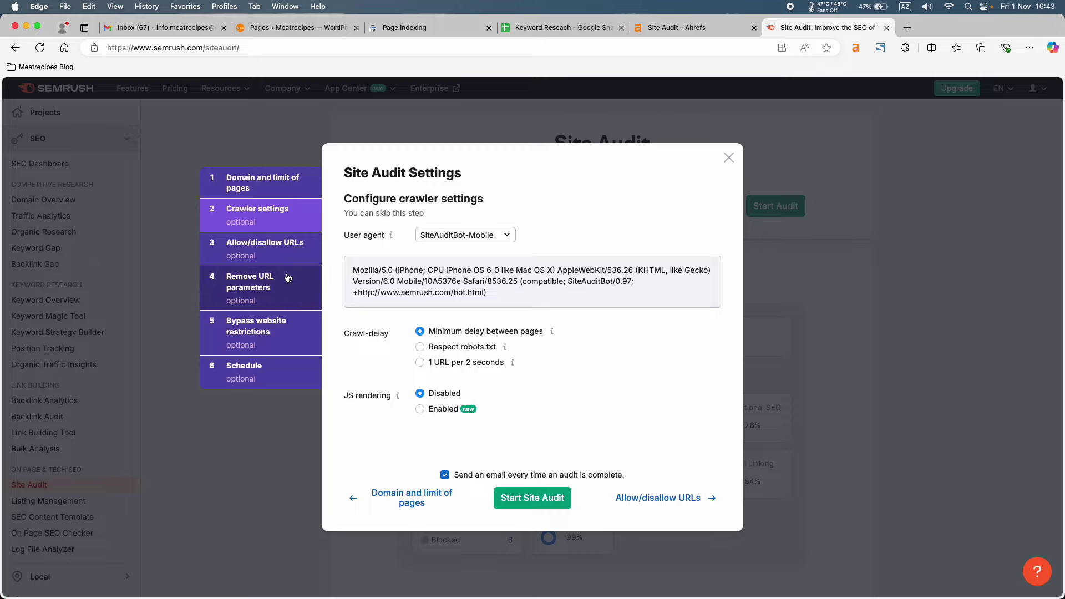
{"action": "left_click", "coordinate": [291, 256]}
{"action": "left_click", "coordinate": [288, 293]}
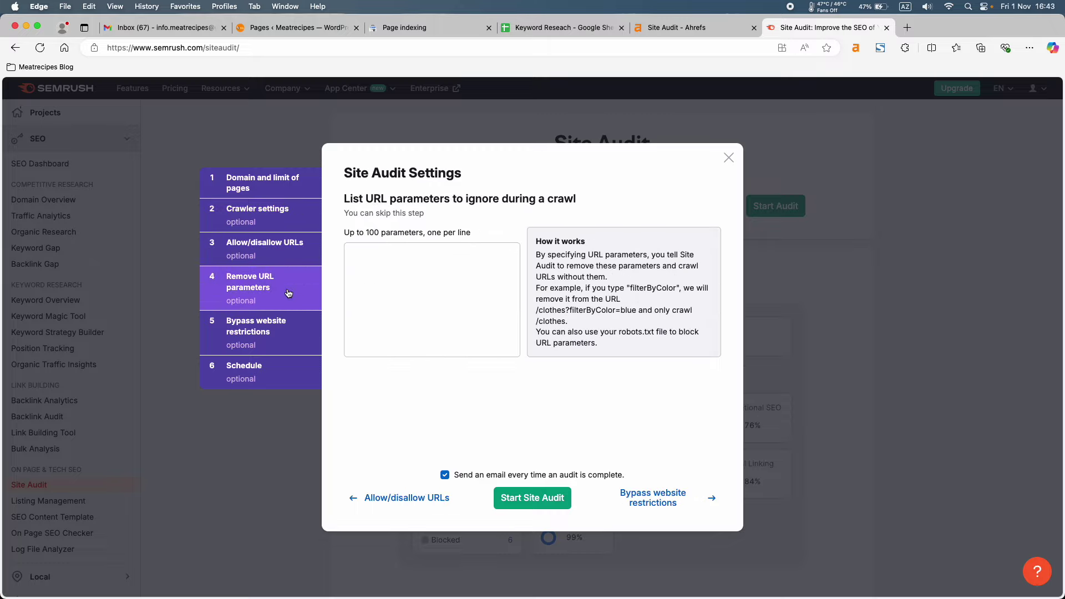
{"action": "left_click", "coordinate": [291, 333]}
Step: Schedule the site audit to run weekly, every Monday
{"action": "left_click", "coordinate": [286, 373]}
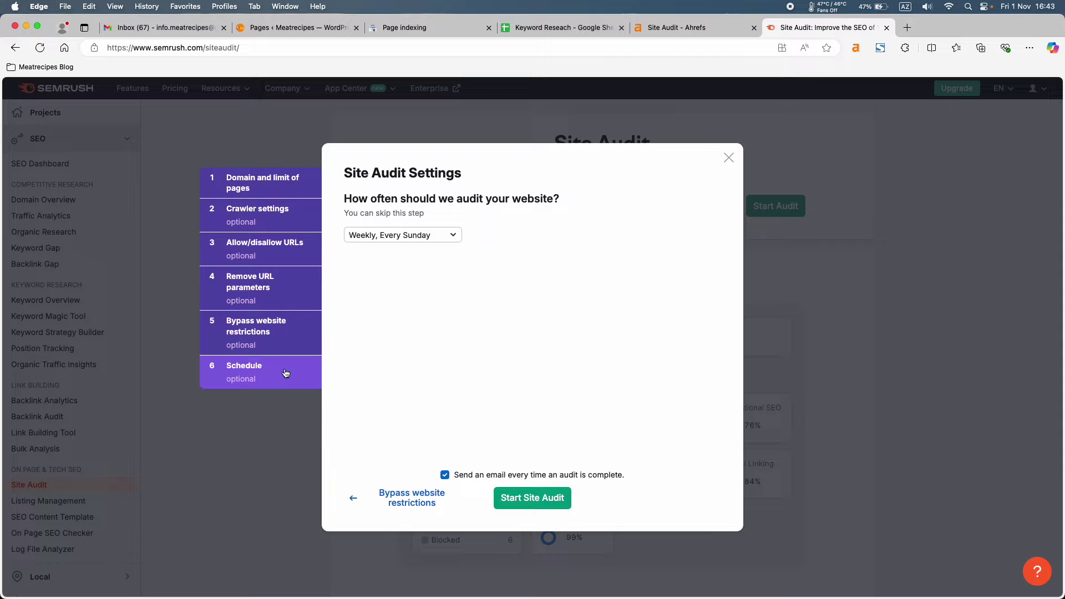
{"action": "left_click", "coordinate": [363, 239]}
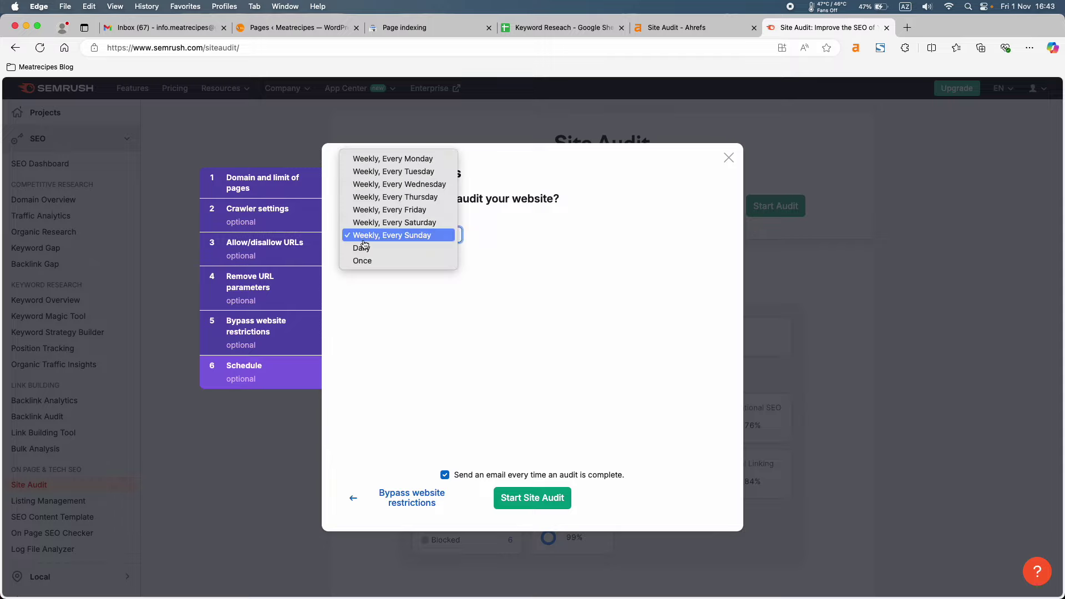
{"action": "left_click", "coordinate": [487, 239]}
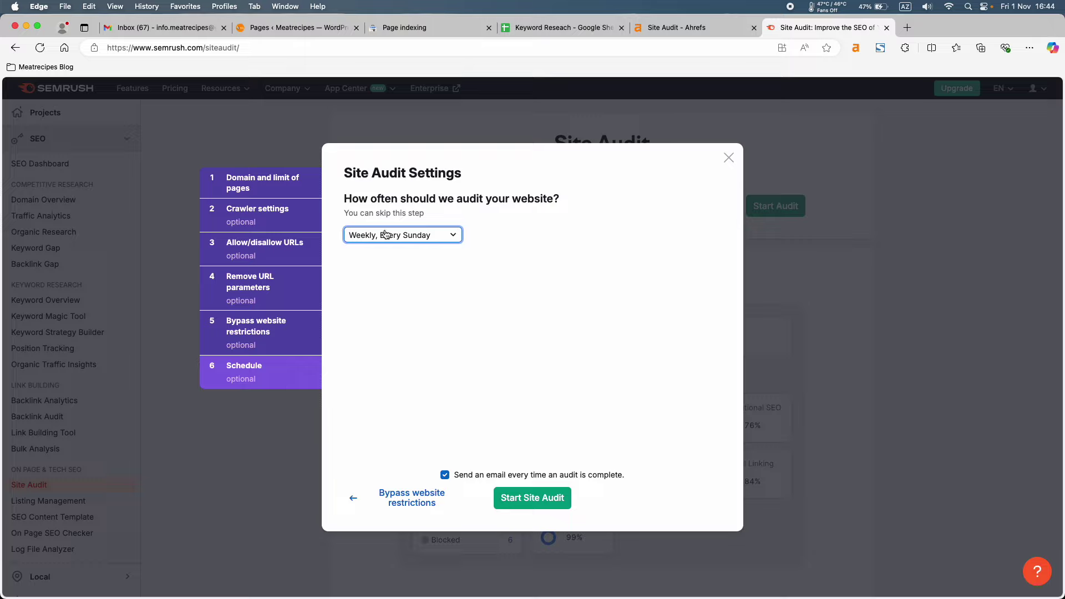
{"action": "left_click", "coordinate": [396, 243]}
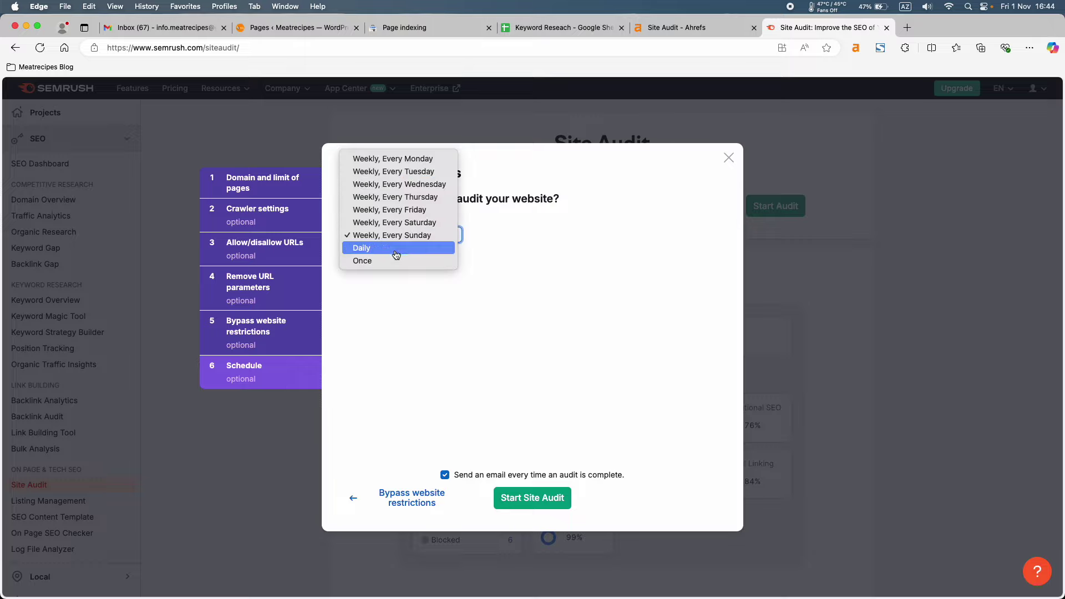
{"action": "left_click", "coordinate": [396, 248]}
{"action": "left_click", "coordinate": [410, 235]}
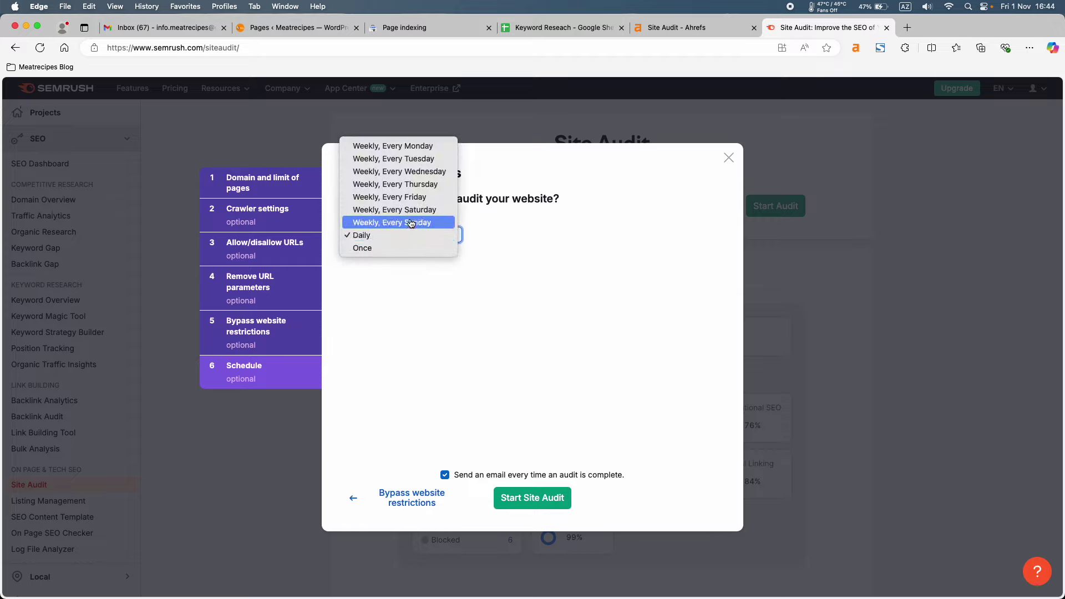
{"action": "left_click", "coordinate": [440, 146]}
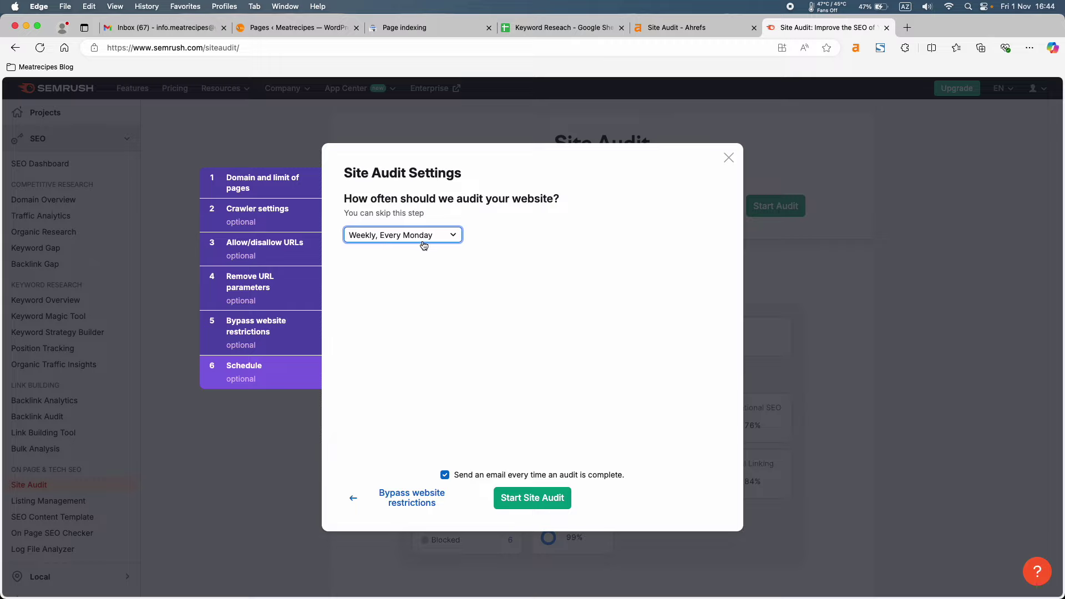
{"action": "left_click", "coordinate": [297, 188]}
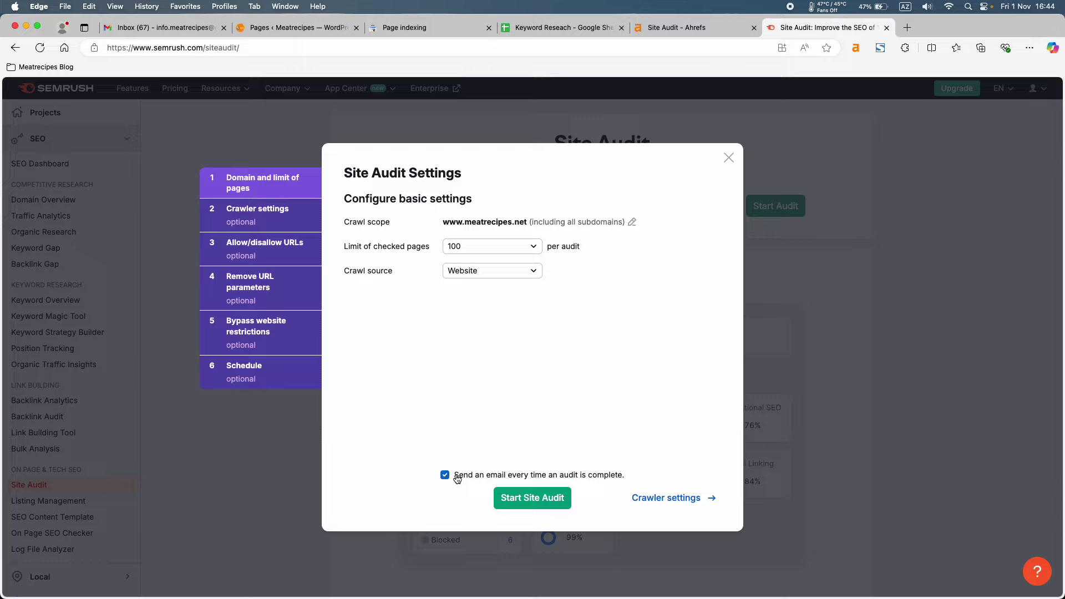
{"action": "triple_click", "coordinate": [631, 474]}
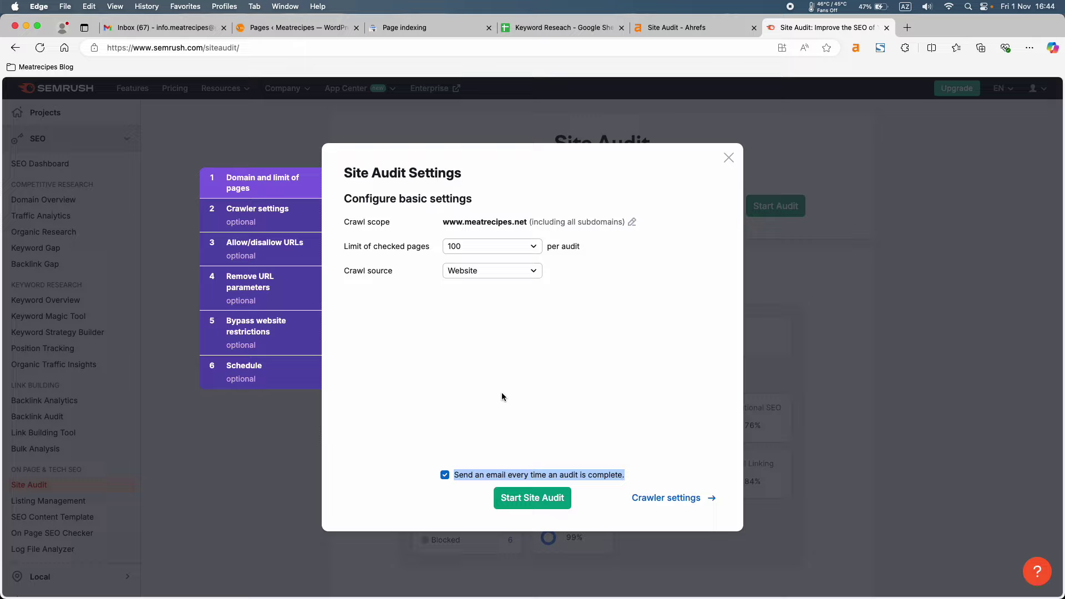
{"action": "left_click", "coordinate": [444, 474]}
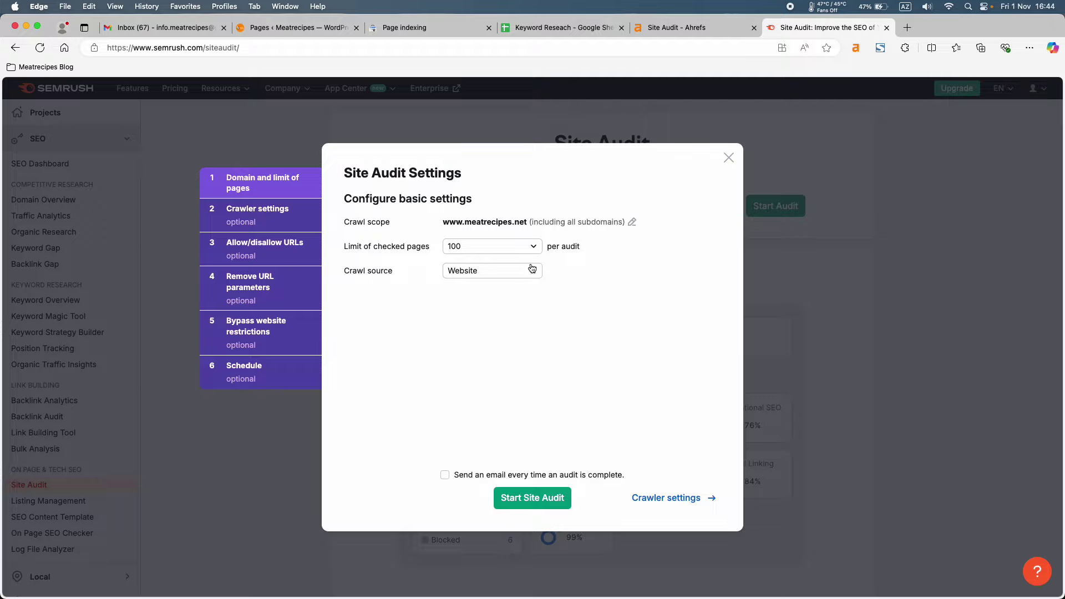
{"action": "left_click", "coordinate": [551, 497]}
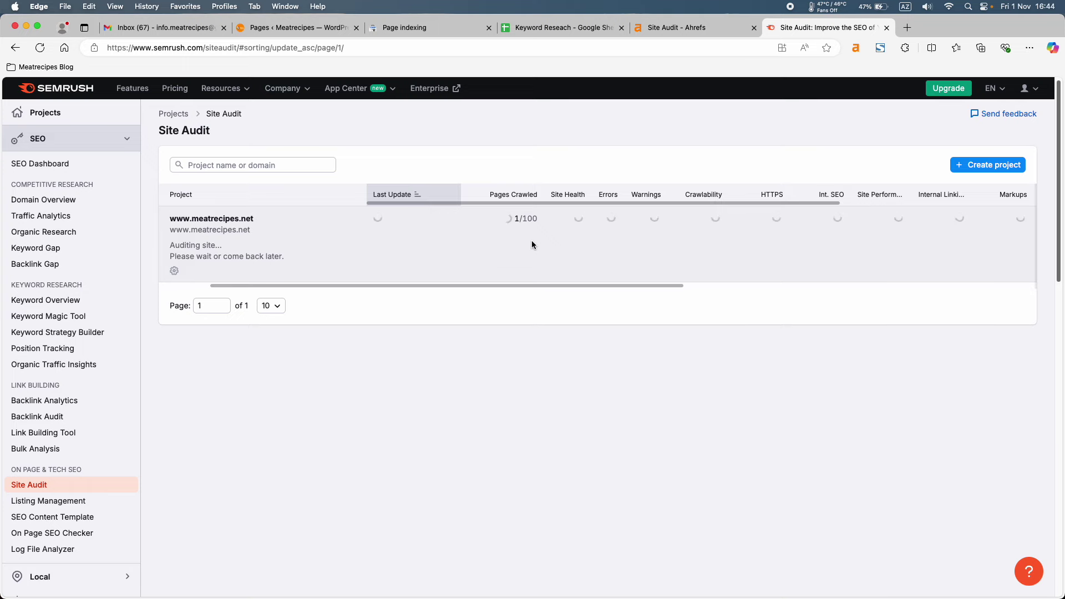
Step: Recheck the number of indexed pages in Search Console and return to the running audit in Semrush
{"action": "left_click", "coordinate": [425, 28]}
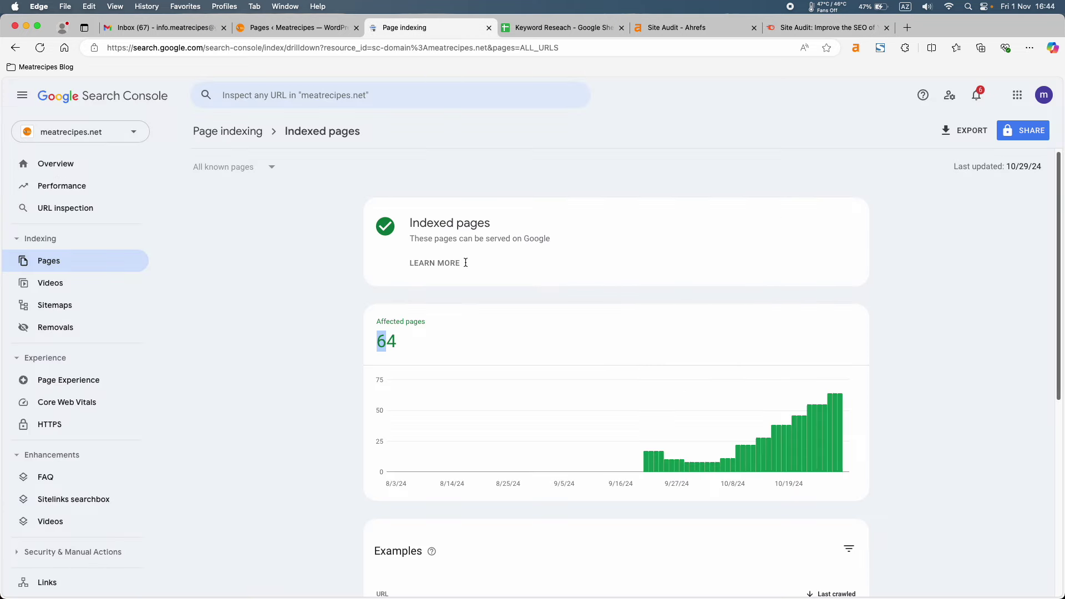
{"action": "left_click_drag", "start_coordinate": [384, 339], "coordinate": [397, 341]}
{"action": "left_click", "coordinate": [425, 337]}
{"action": "left_click", "coordinate": [826, 27]}
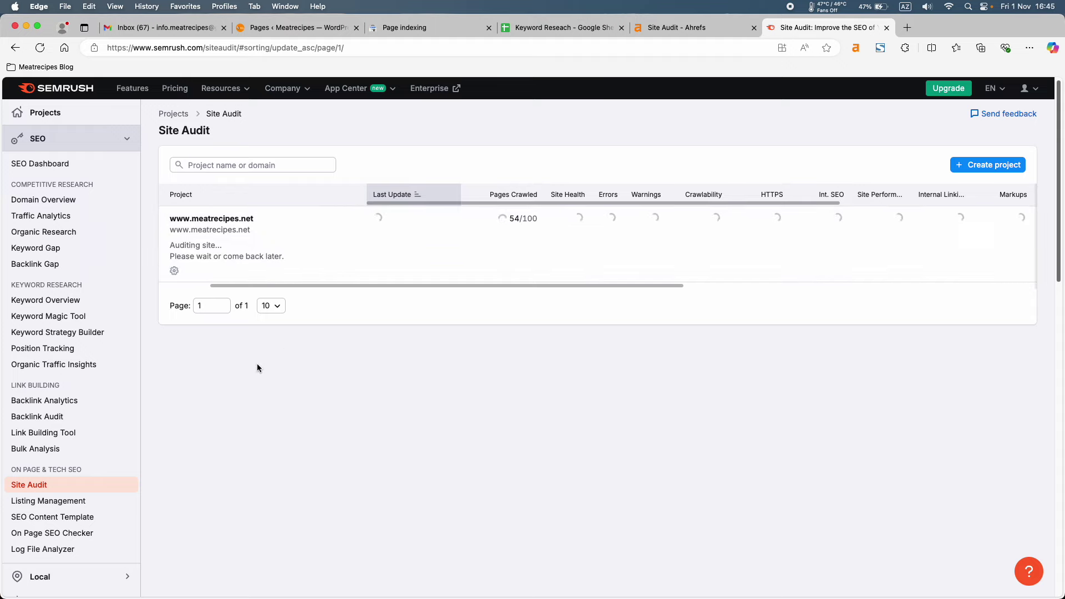
Step: Look at the Domain Overview and Keyword Overview tools, and go back to Site Audit to check the crawl progress
{"action": "left_click", "coordinate": [74, 205]}
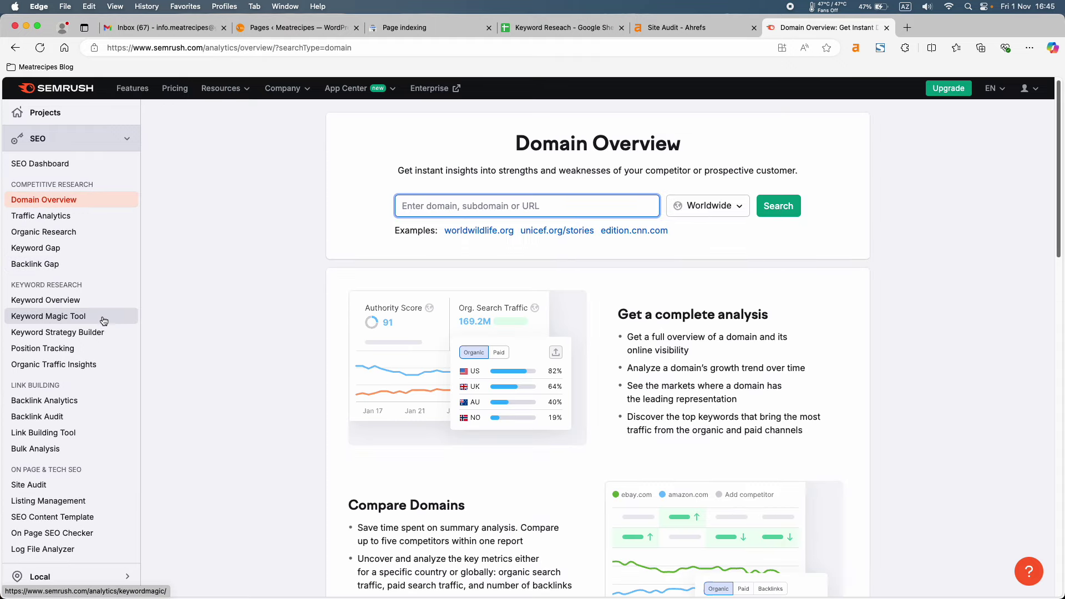
{"action": "left_click", "coordinate": [96, 301]}
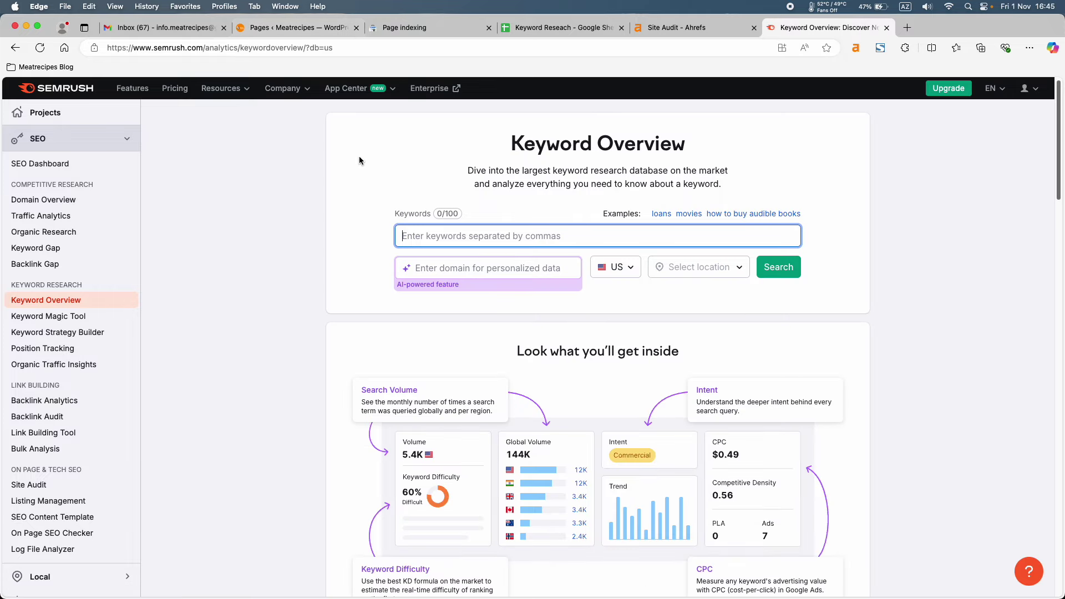
{"action": "left_click", "coordinate": [54, 491]}
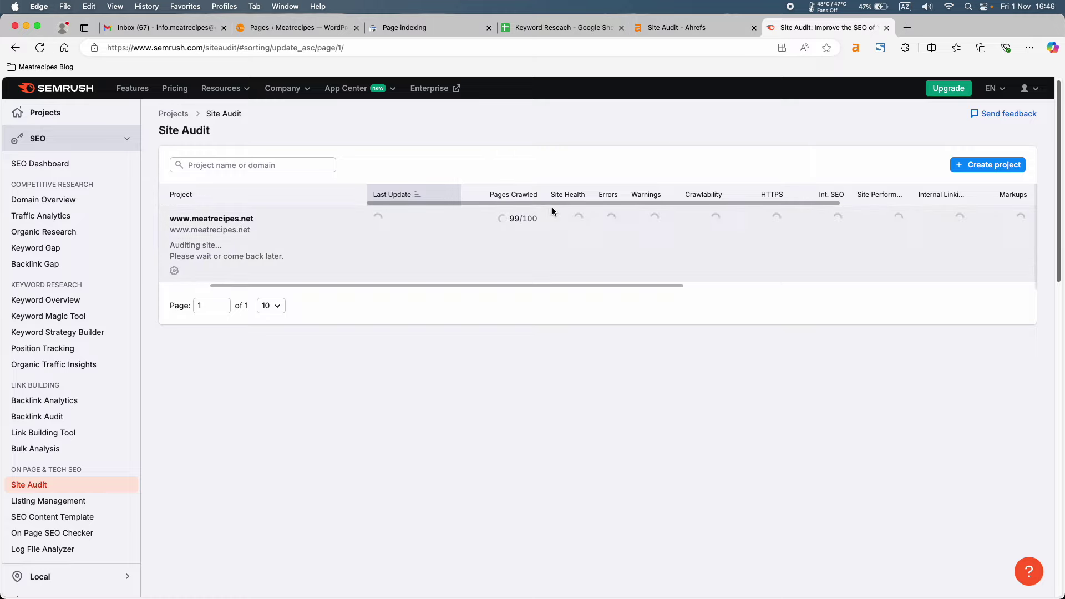
{"action": "left_click", "coordinate": [671, 25]}
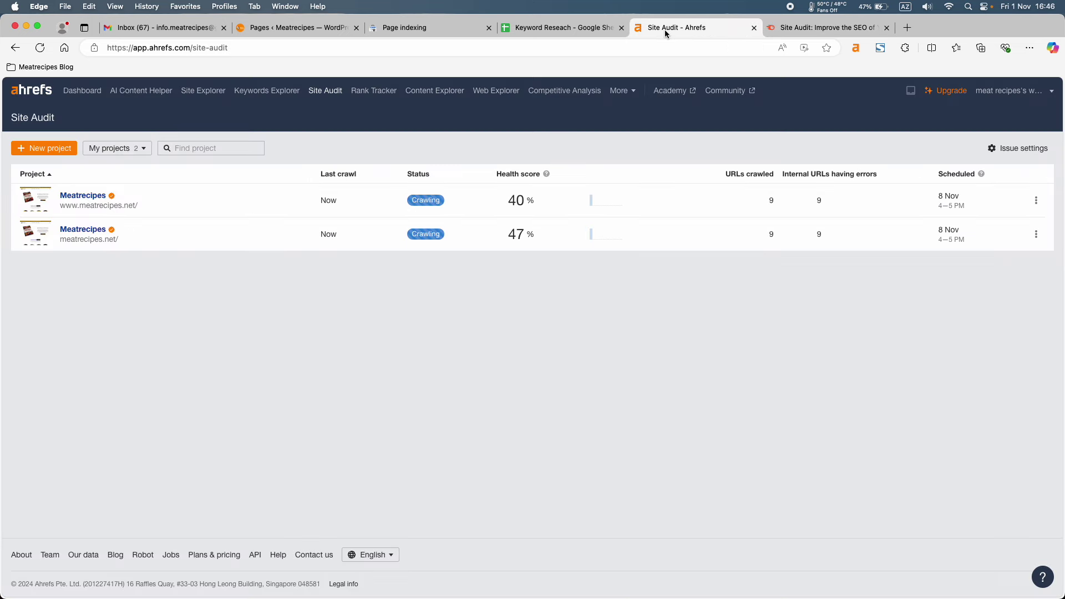
{"action": "left_click", "coordinate": [39, 47]}
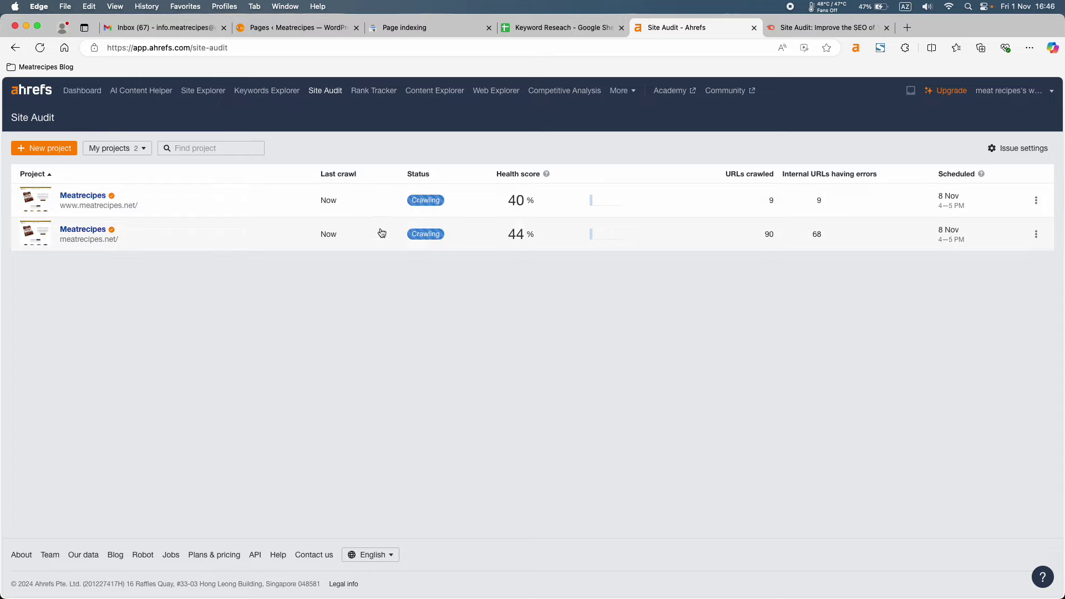
{"action": "left_click", "coordinate": [156, 207]}
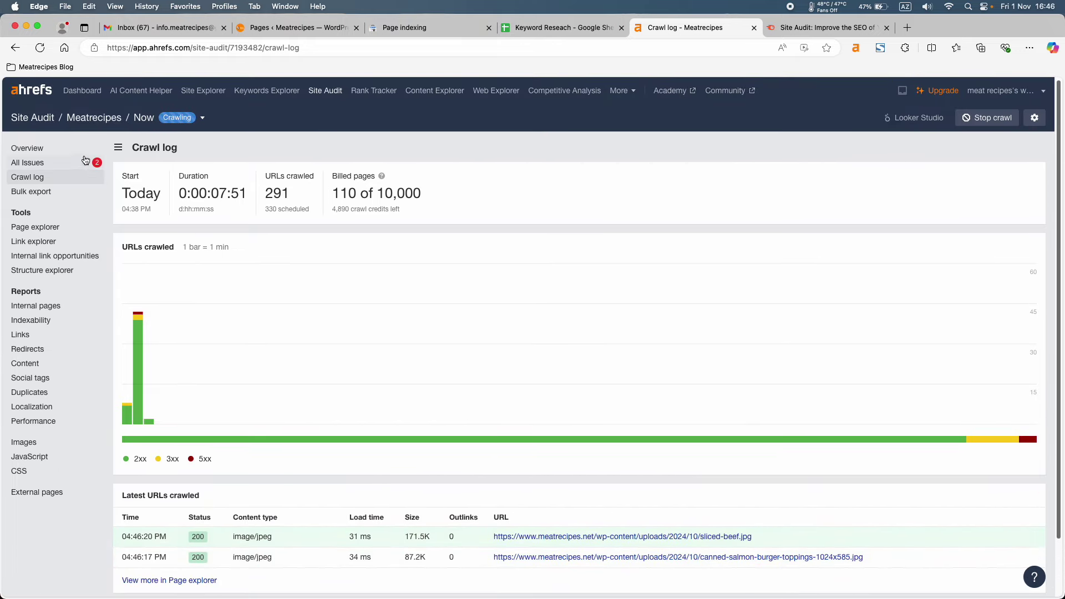
{"action": "left_click", "coordinate": [54, 151]}
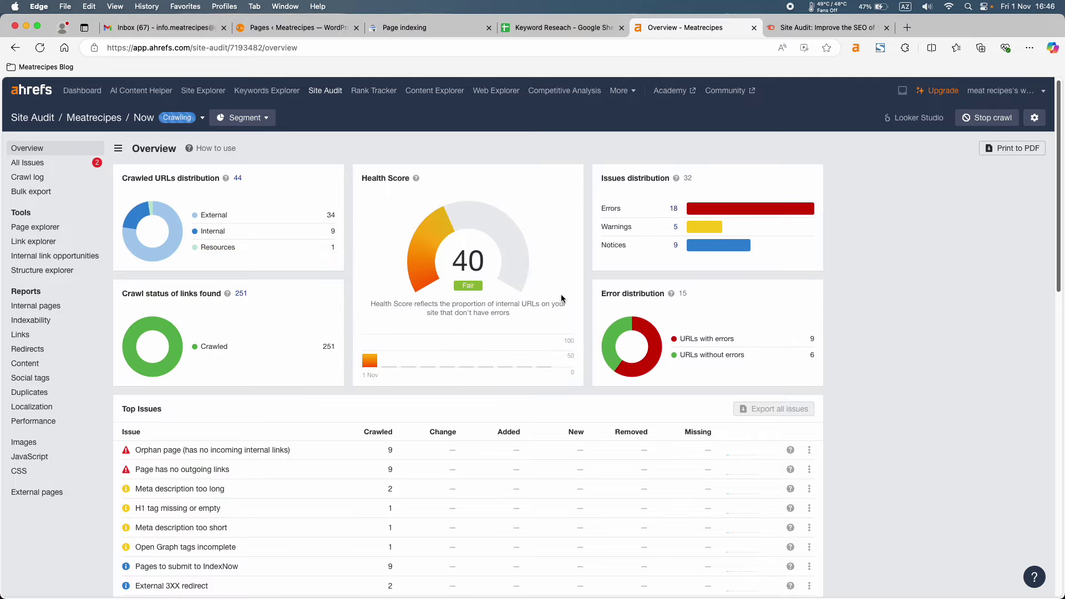
{"action": "scroll", "coordinate": [561, 296], "scroll_direction": "down", "scroll_amount": 5}
{"action": "scroll", "coordinate": [561, 278], "scroll_direction": "up", "scroll_amount": 5}
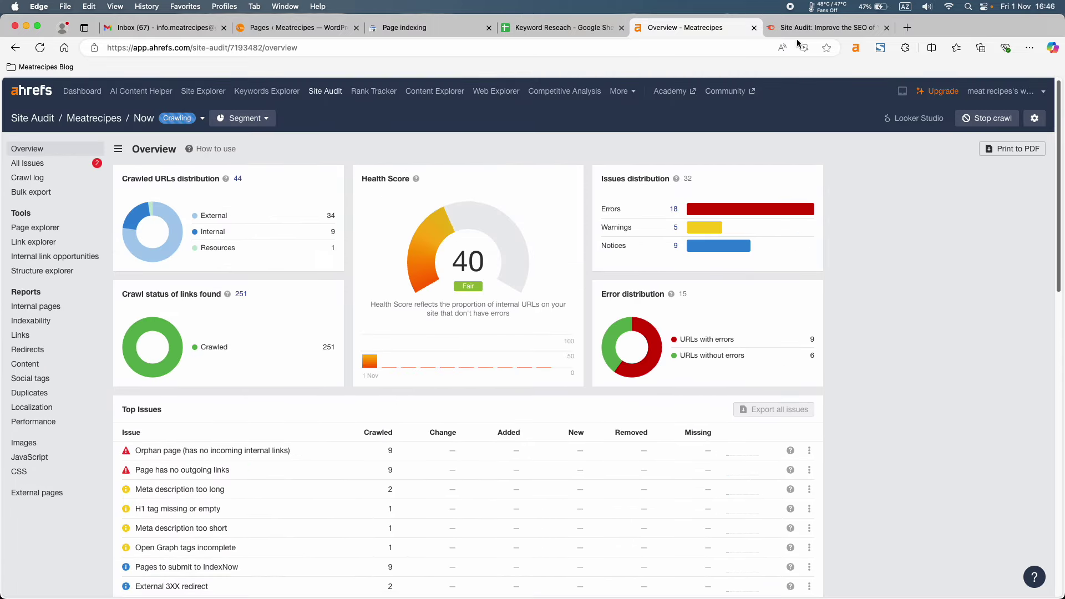
{"action": "left_click", "coordinate": [799, 28]}
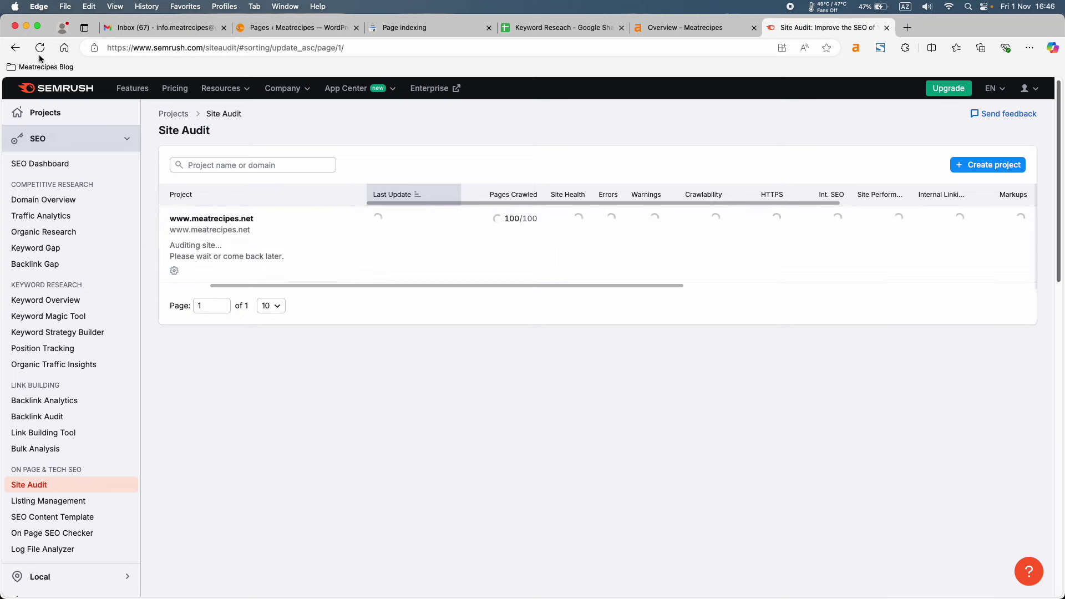
{"action": "left_click", "coordinate": [40, 48]}
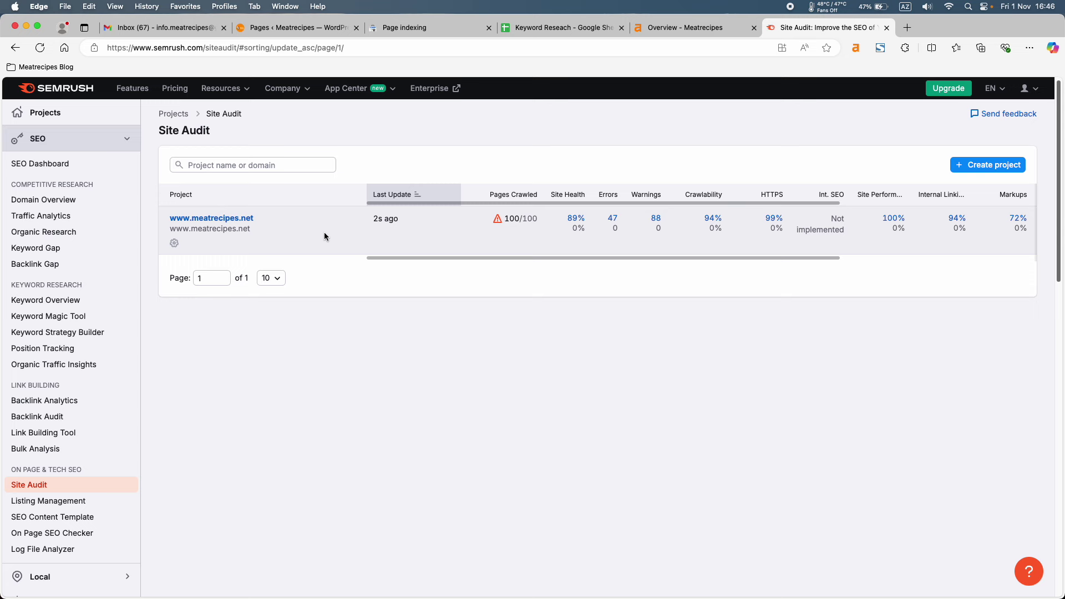
{"action": "left_click", "coordinate": [239, 220]}
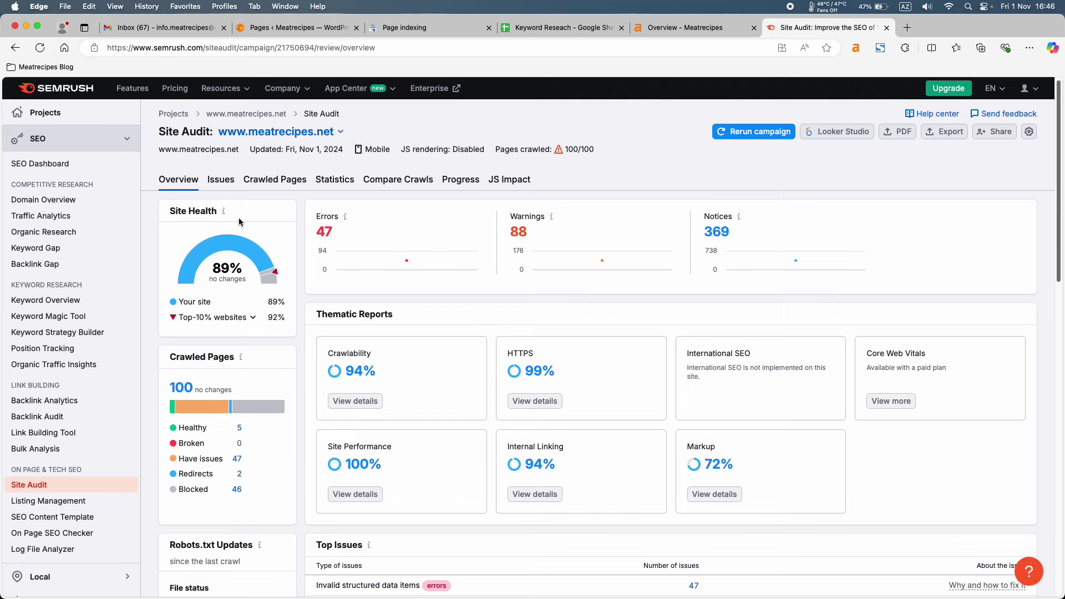
{"action": "scroll", "coordinate": [244, 180], "scroll_direction": "down", "scroll_amount": 15}
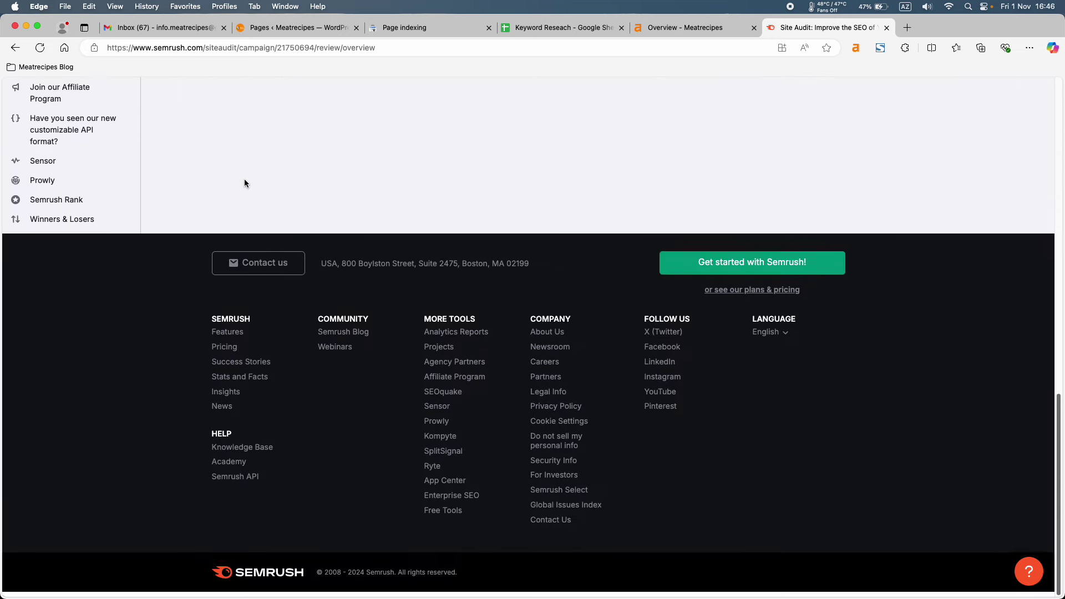
{"action": "scroll", "coordinate": [244, 180], "scroll_direction": "up", "scroll_amount": 7}
{"action": "scroll", "coordinate": [244, 181], "scroll_direction": "up", "scroll_amount": 8}
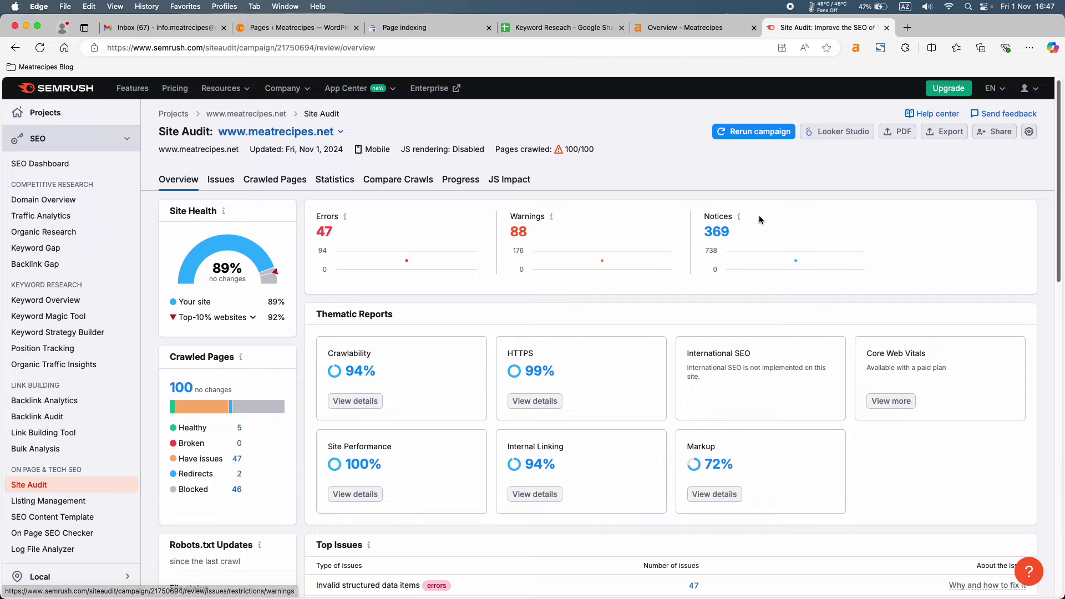
Step: Examine the notices count and the Thematic Reports scores, including Crawlability, in the audit overview
{"action": "double_click", "coordinate": [718, 216]}
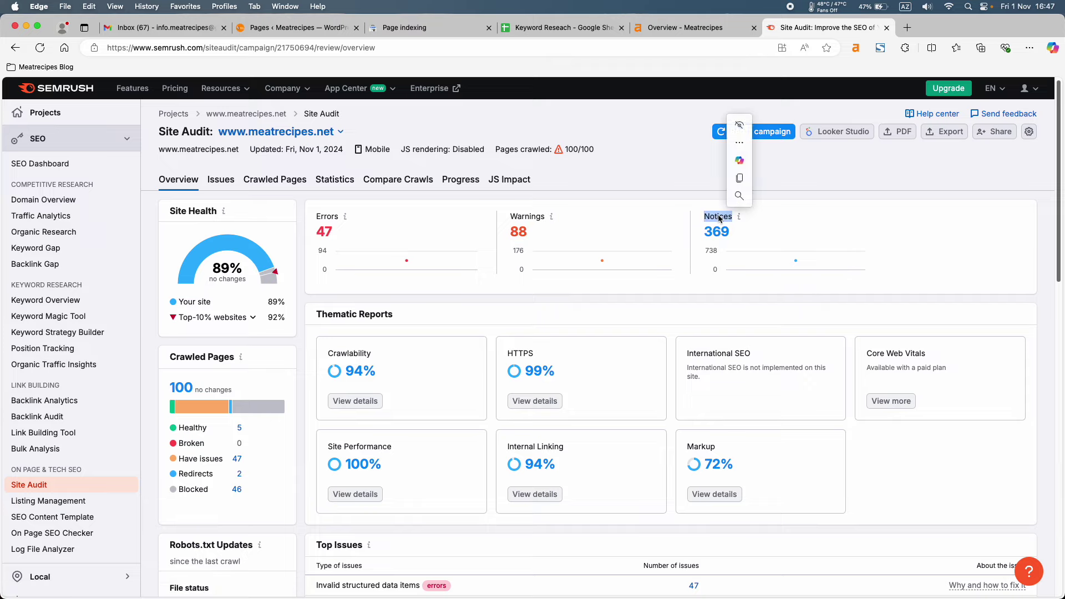
{"action": "scroll", "coordinate": [706, 197], "scroll_direction": "down", "scroll_amount": 3}
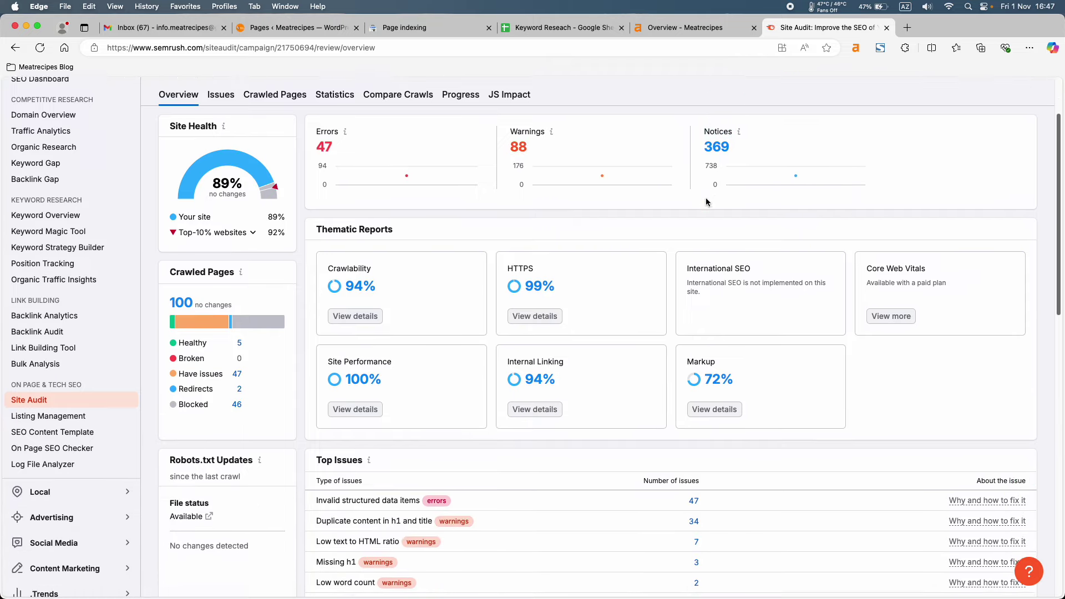
{"action": "double_click", "coordinate": [346, 268]}
{"action": "left_click", "coordinate": [401, 261]}
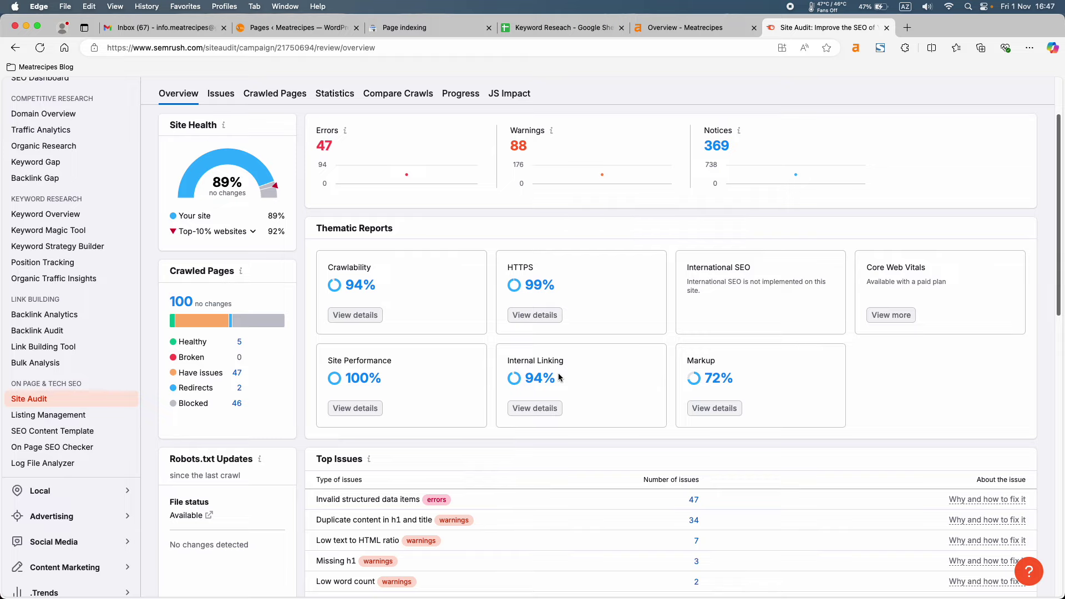
Step: Review the Robots.txt Updates and Top Issues sections of the audit overview
{"action": "scroll", "coordinate": [695, 360], "scroll_direction": "down", "scroll_amount": 5}
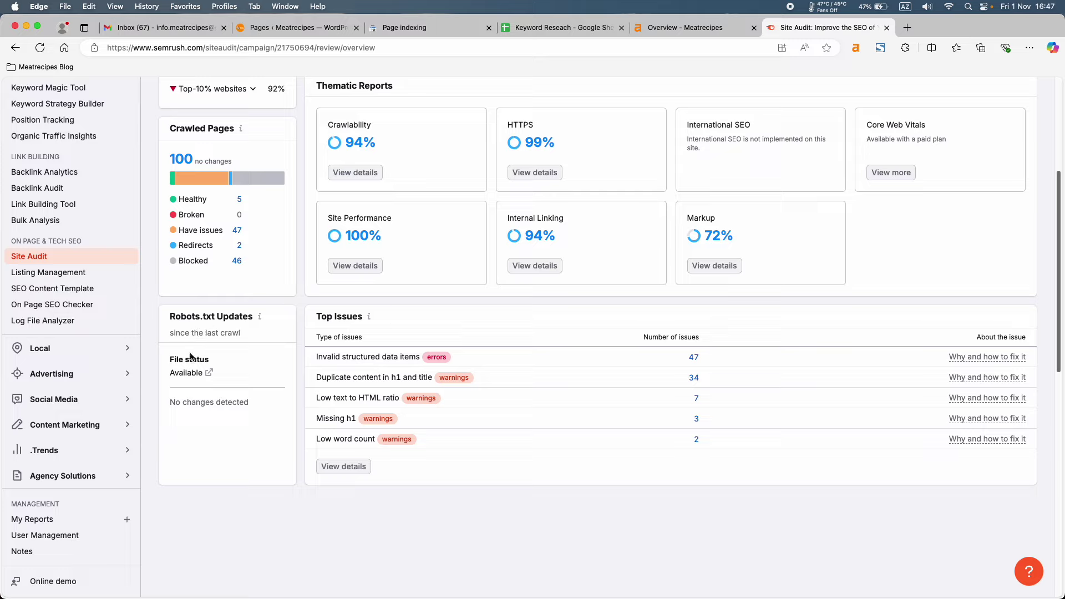
{"action": "left_click_drag", "start_coordinate": [214, 317], "coordinate": [171, 320]}
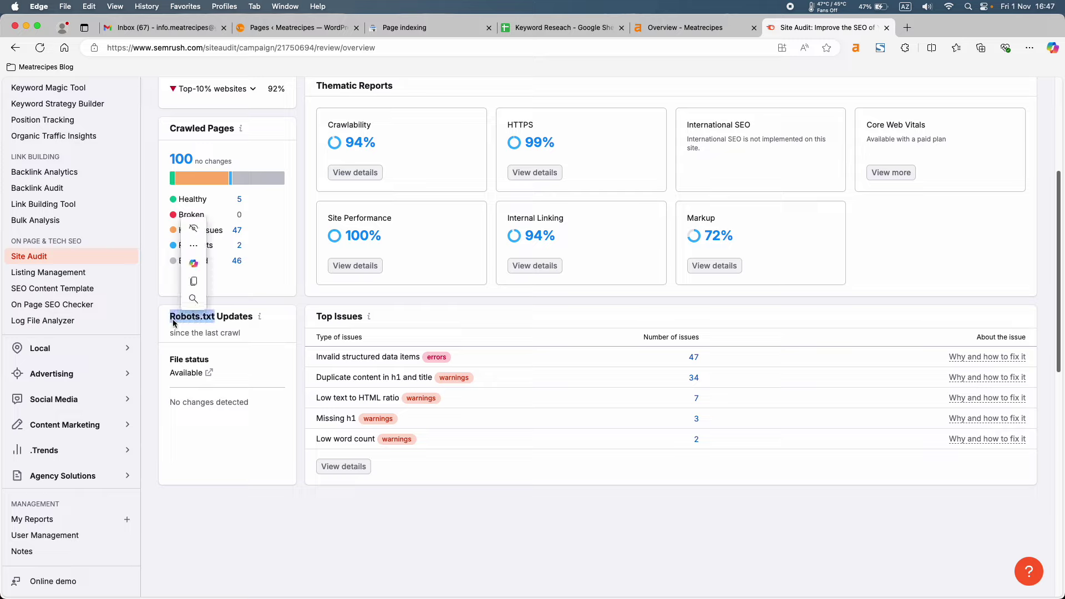
{"action": "left_click", "coordinate": [356, 318]}
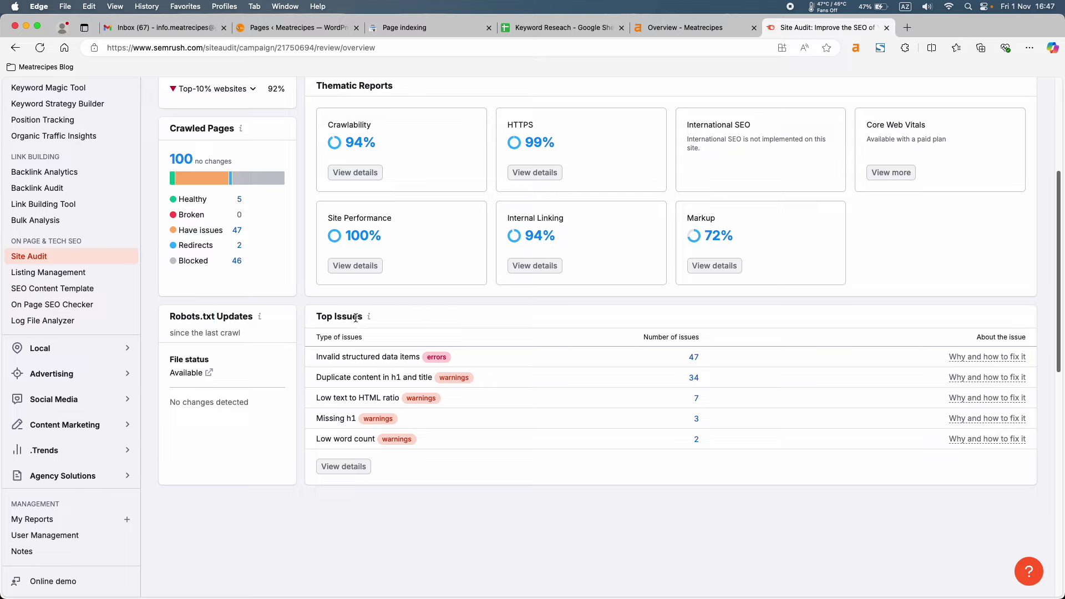
{"action": "left_click_drag", "start_coordinate": [363, 318], "coordinate": [318, 322]}
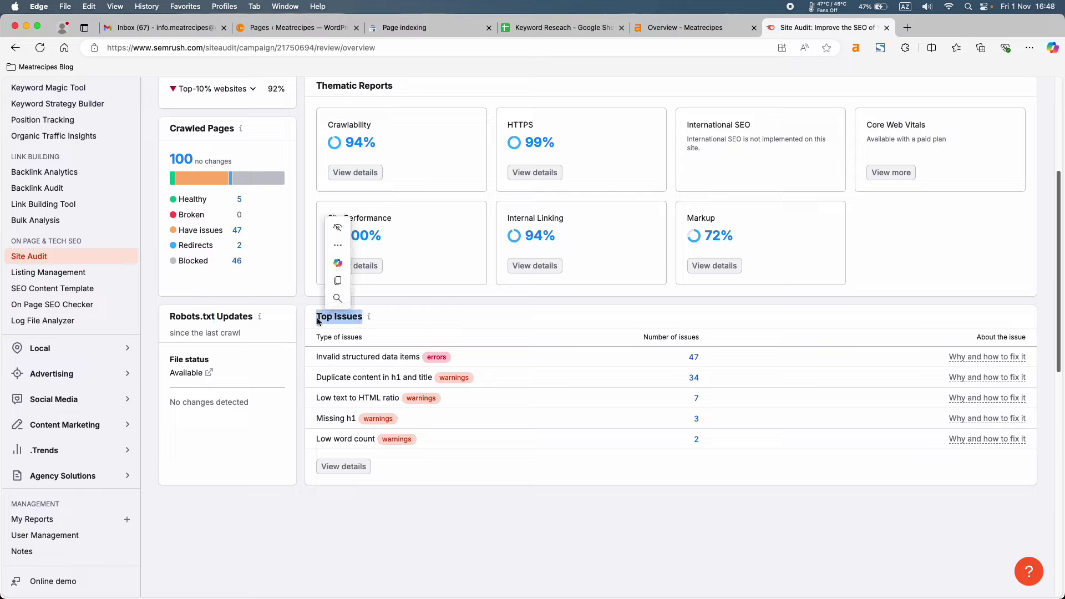
{"action": "left_click", "coordinate": [406, 492]}
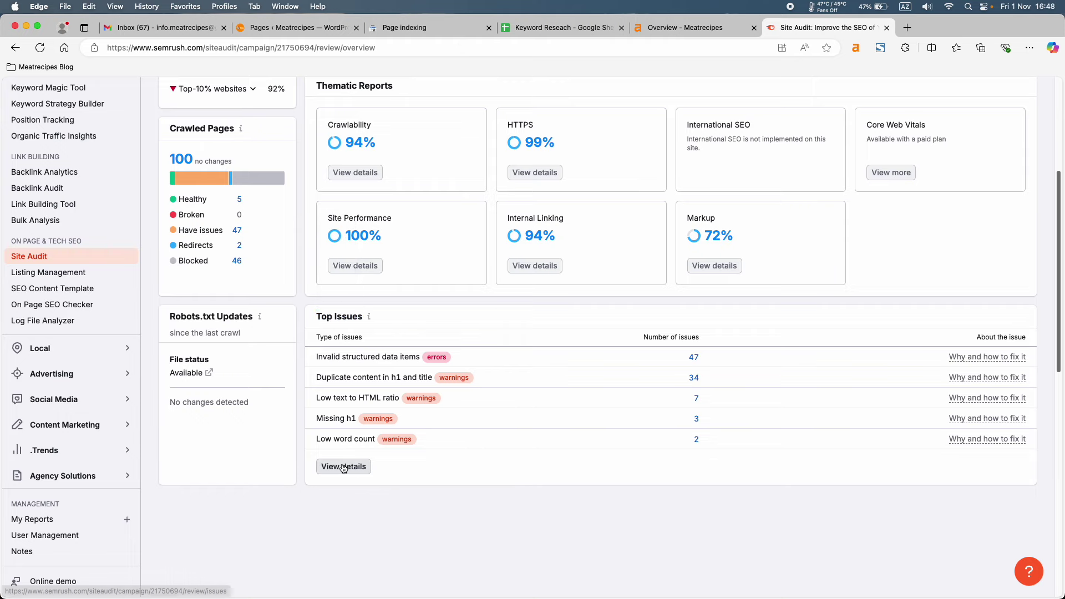
{"action": "scroll", "coordinate": [341, 472], "scroll_direction": "up", "scroll_amount": 5}
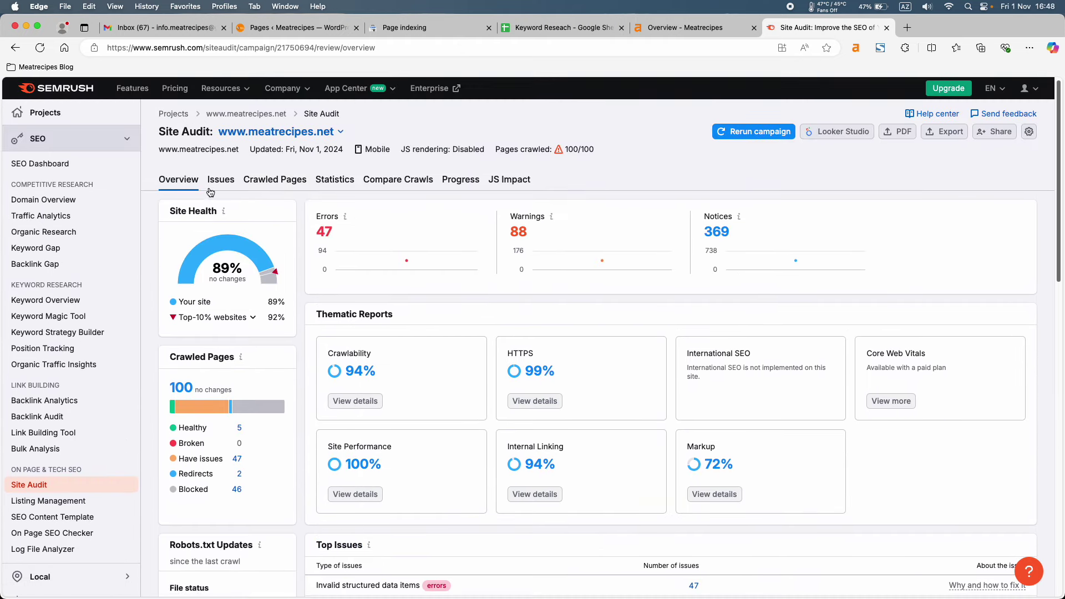
Step: Open the audit's full issue list, look over its checks, and filter it to show only errors
{"action": "left_click", "coordinate": [222, 180]}
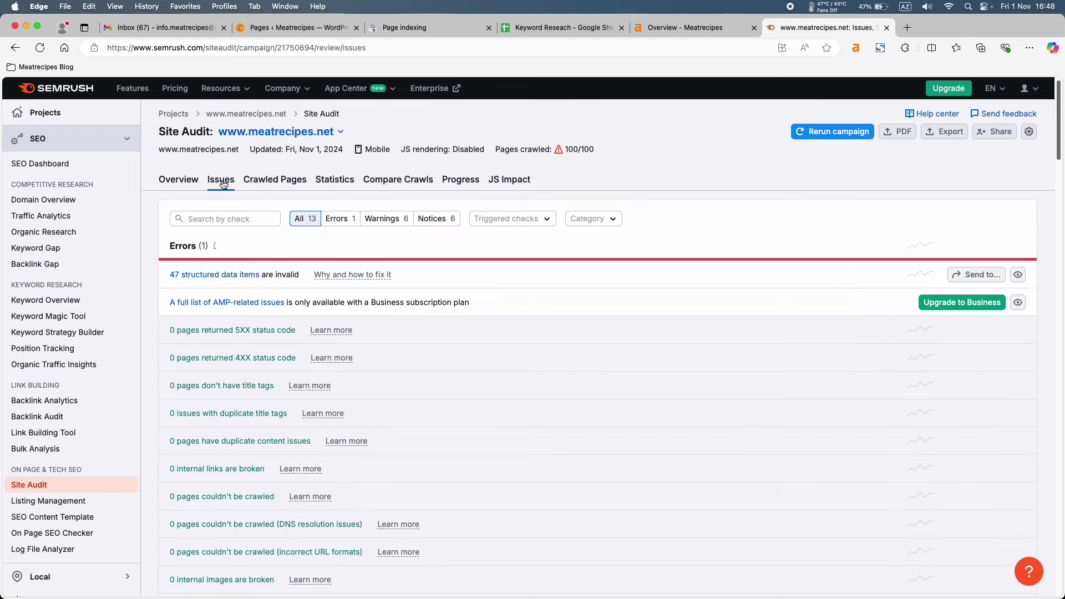
{"action": "scroll", "coordinate": [274, 307], "scroll_direction": "down", "scroll_amount": 3}
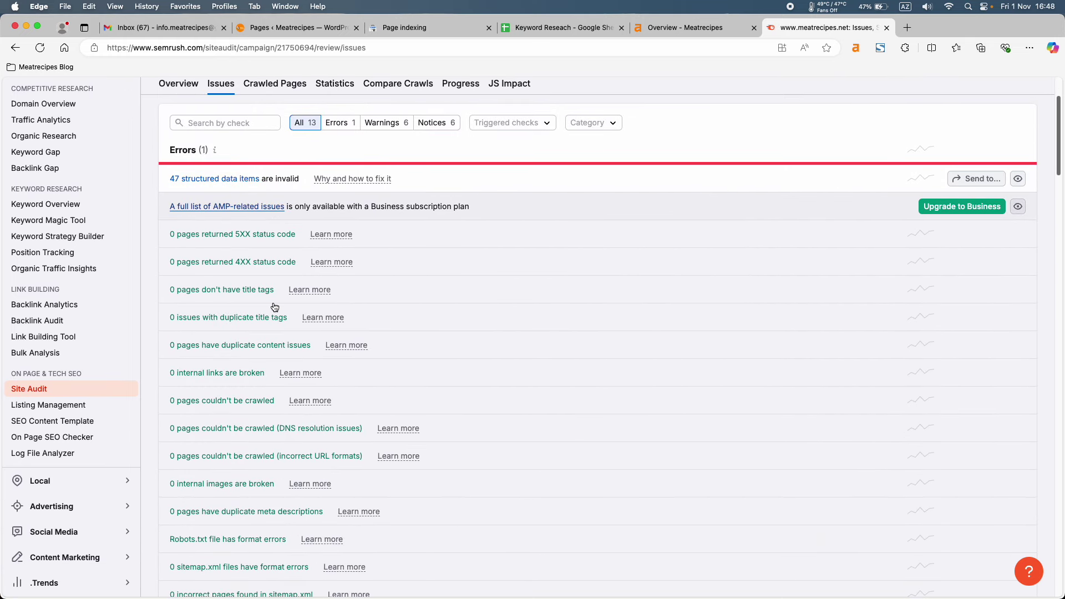
{"action": "scroll", "coordinate": [288, 249], "scroll_direction": "up", "scroll_amount": 2}
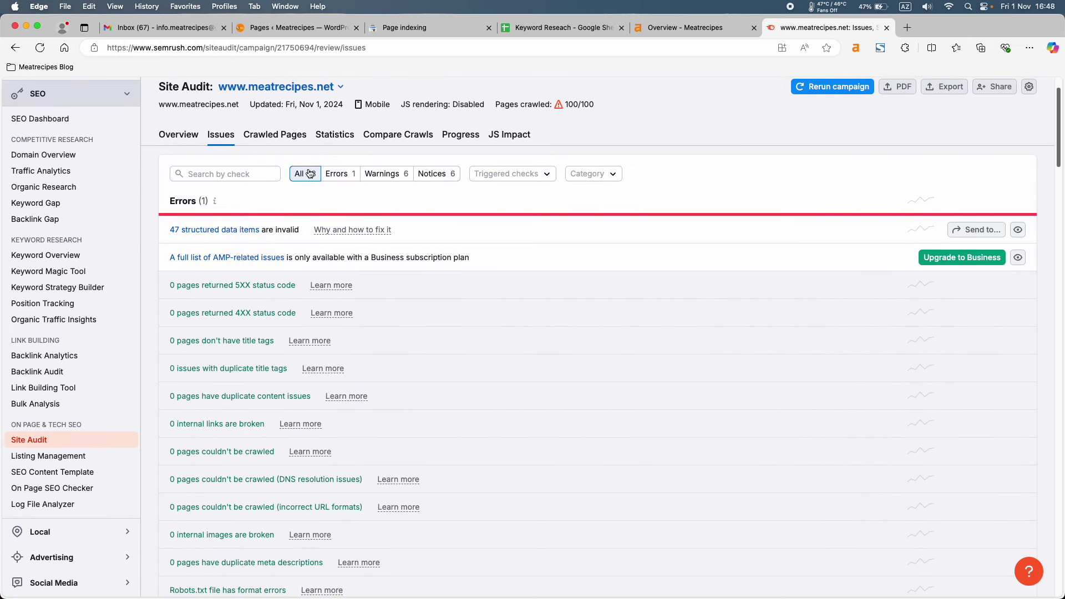
{"action": "scroll", "coordinate": [310, 172], "scroll_direction": "up", "scroll_amount": 1}
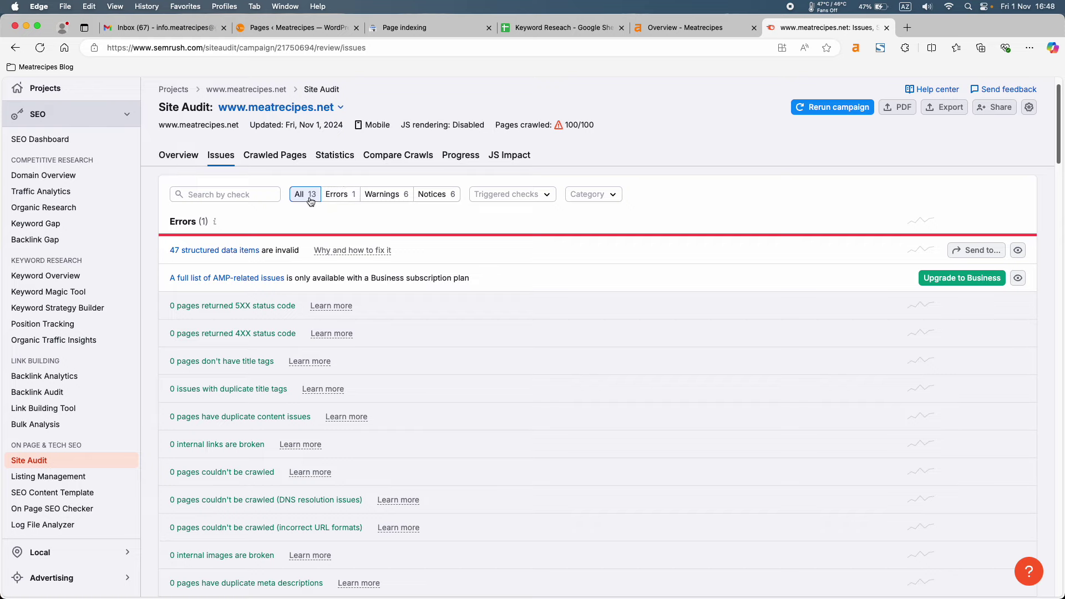
{"action": "left_click", "coordinate": [338, 194]}
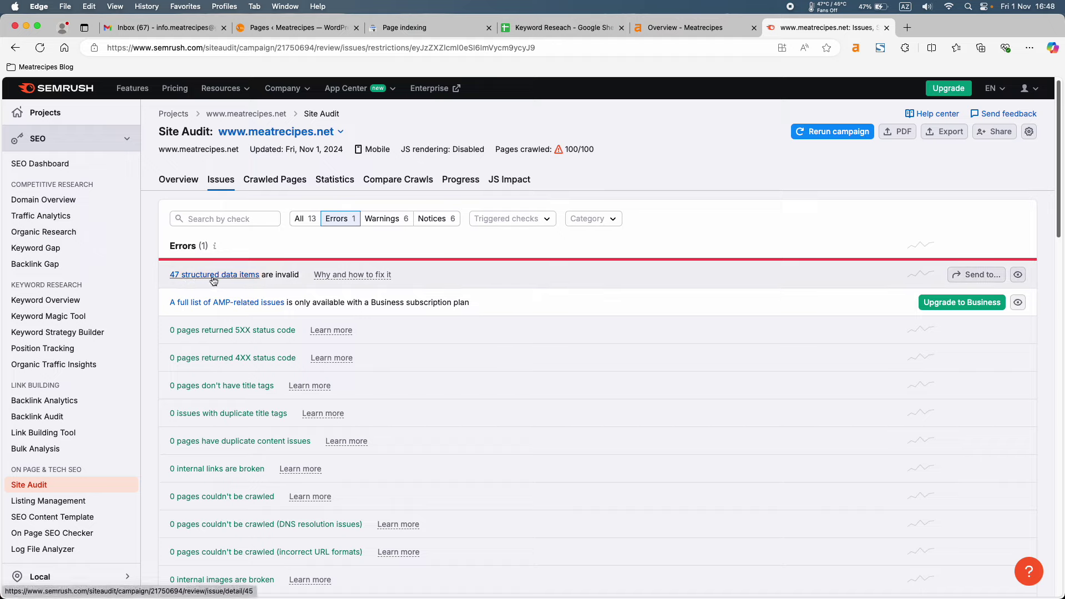
Step: Open the invalid structured data items error, expand the homepage's affected field to read its issue description, and collapse it again
{"action": "left_click", "coordinate": [250, 275]}
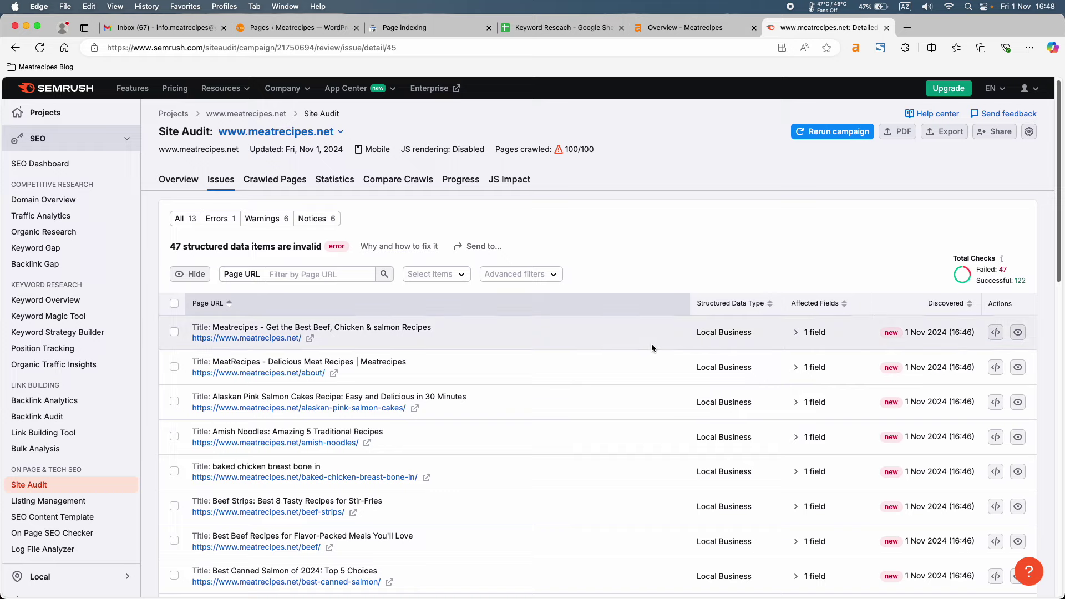
{"action": "left_click", "coordinate": [796, 333]}
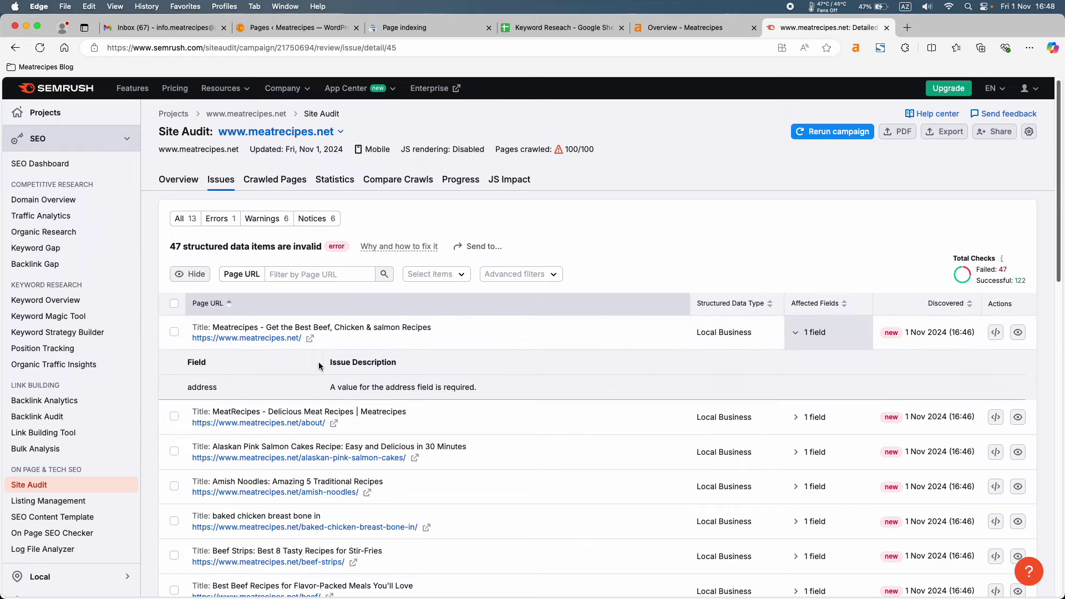
{"action": "left_click_drag", "start_coordinate": [332, 364], "coordinate": [397, 361]}
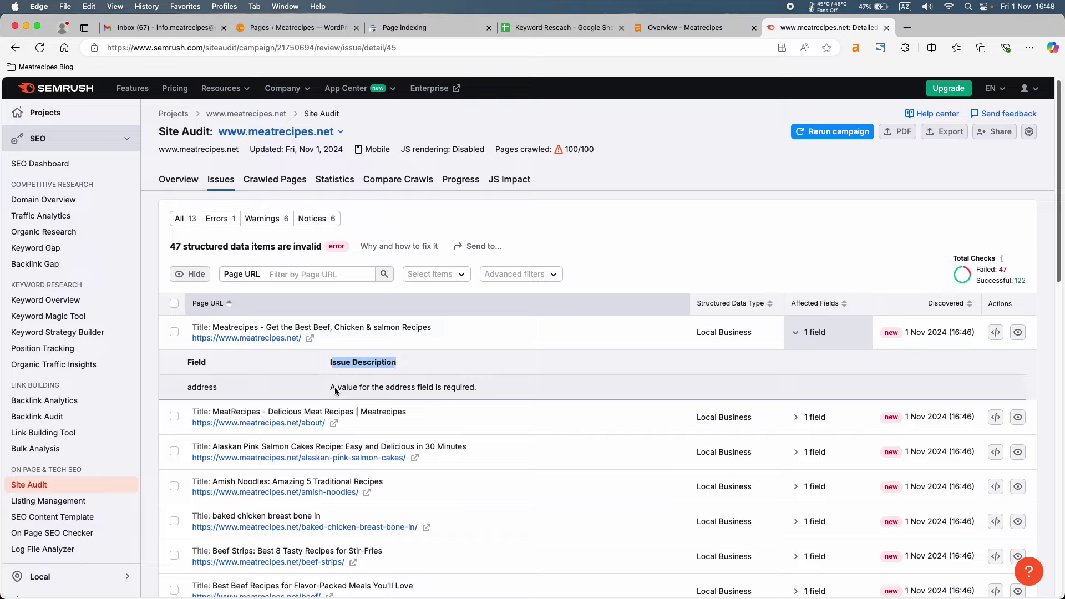
{"action": "left_click_drag", "start_coordinate": [331, 388], "coordinate": [410, 387]}
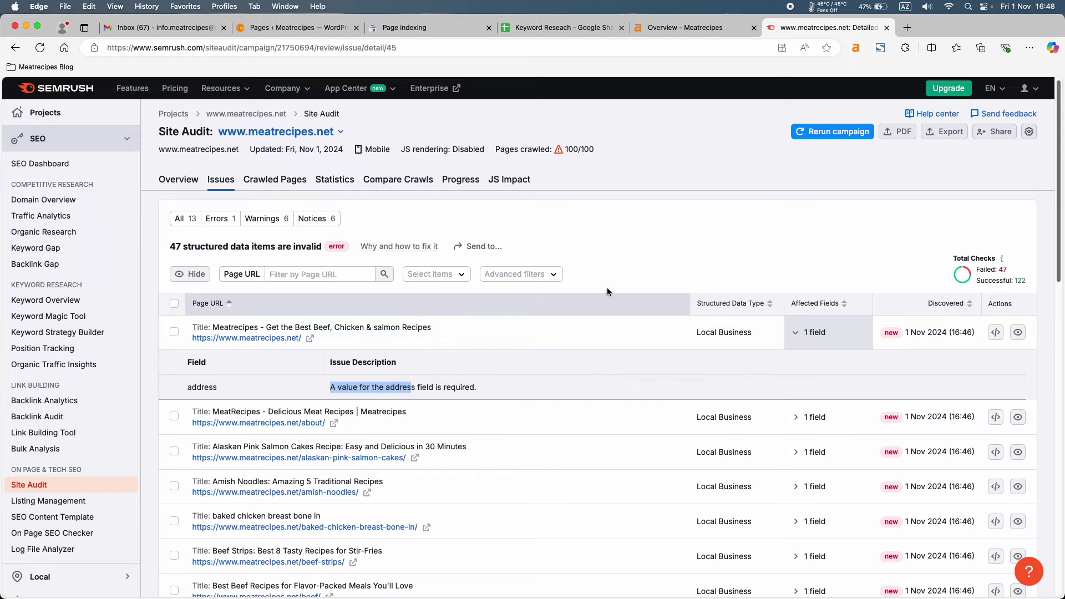
{"action": "left_click", "coordinate": [795, 333]}
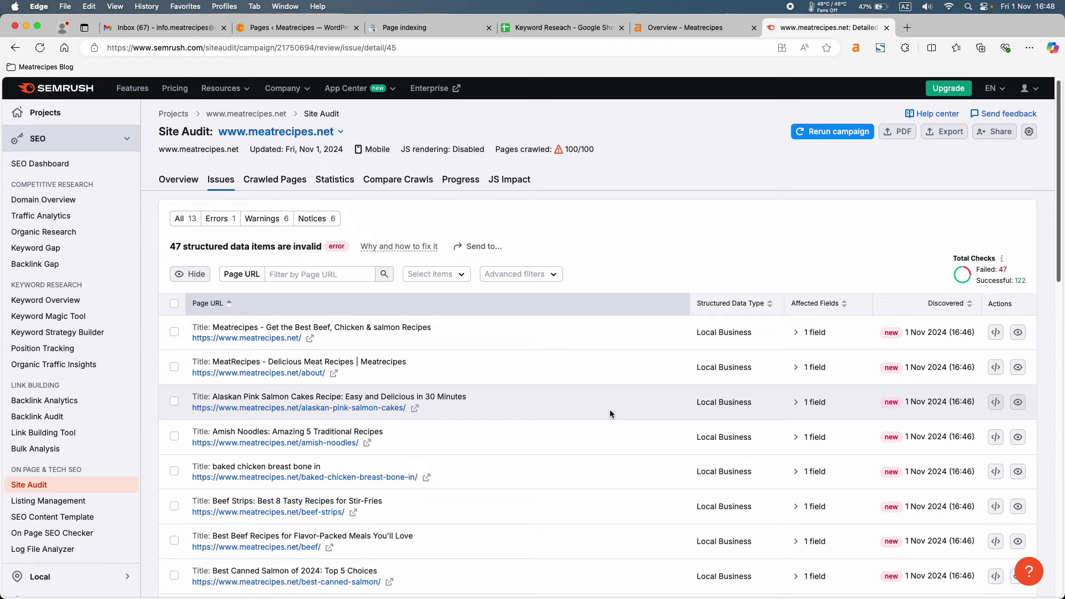
Step: Filter the issue list to warnings and examine the pages whose outgoing internal links contain a nofollow attribute
{"action": "left_click", "coordinate": [222, 180]}
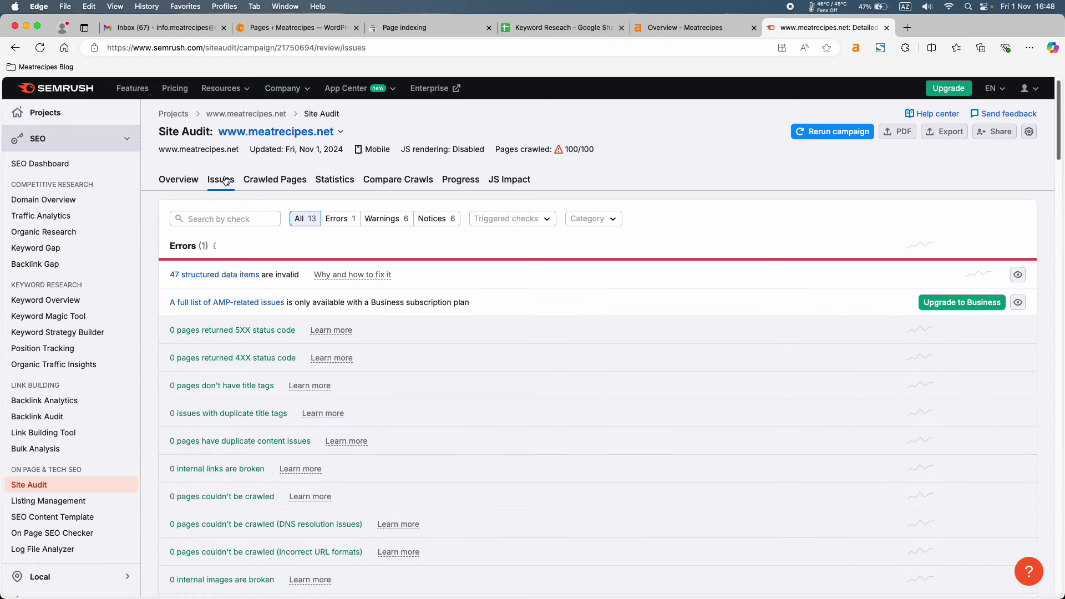
{"action": "left_click", "coordinate": [384, 219]}
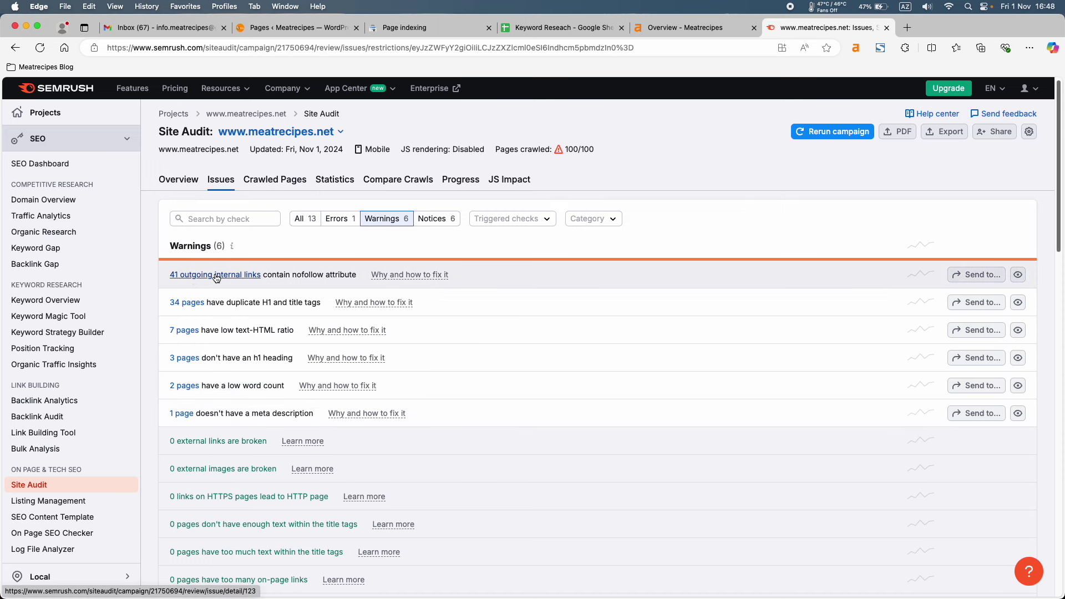
{"action": "left_click", "coordinate": [217, 275]}
{"action": "scroll", "coordinate": [322, 409], "scroll_direction": "down", "scroll_amount": 2}
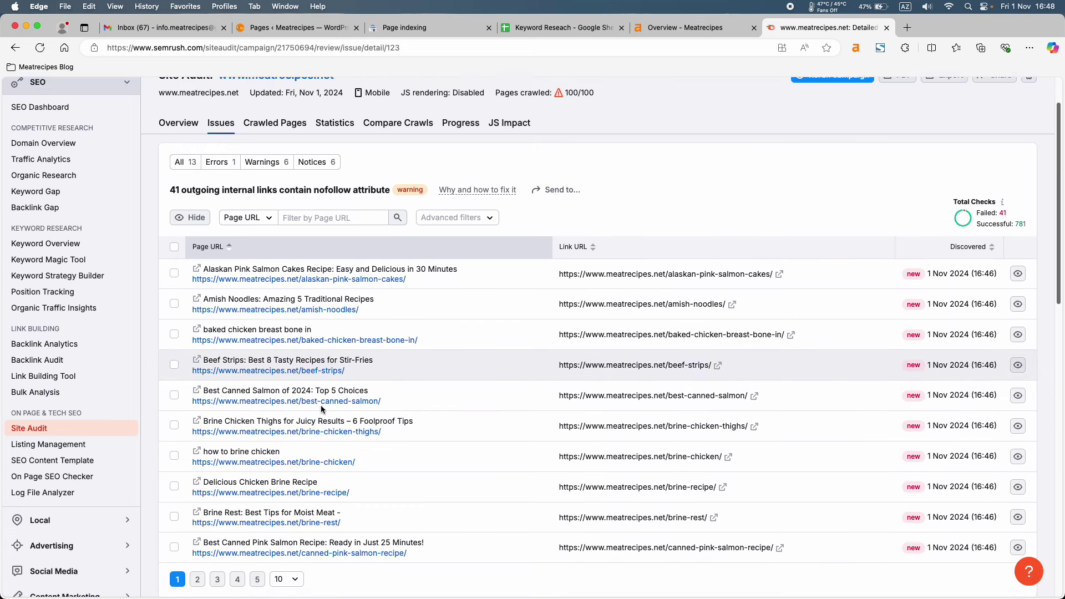
{"action": "scroll", "coordinate": [472, 343], "scroll_direction": "down", "scroll_amount": 2}
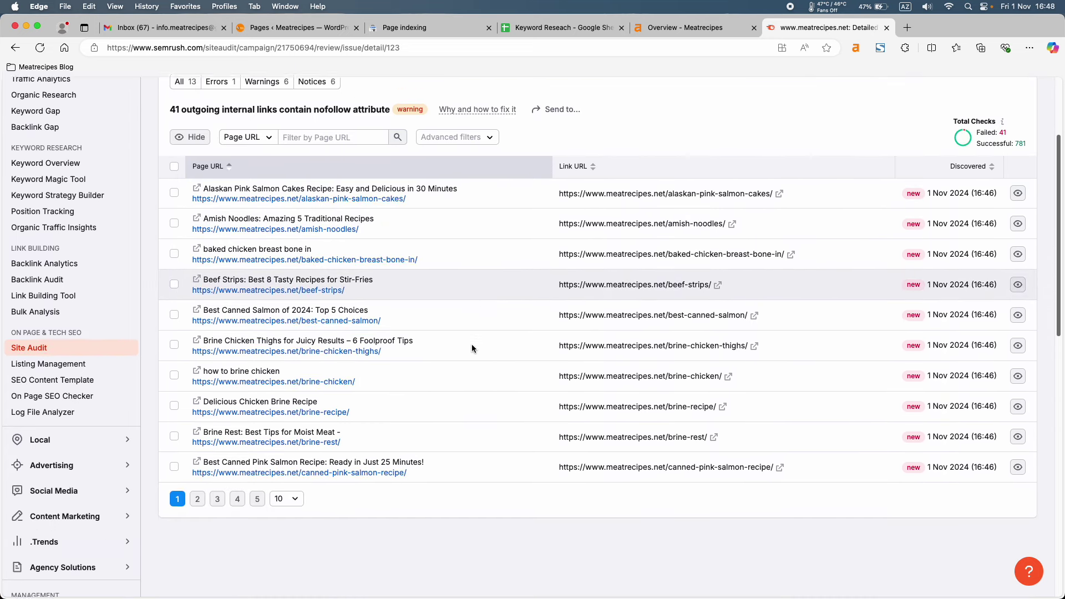
{"action": "scroll", "coordinate": [471, 346], "scroll_direction": "up", "scroll_amount": 3}
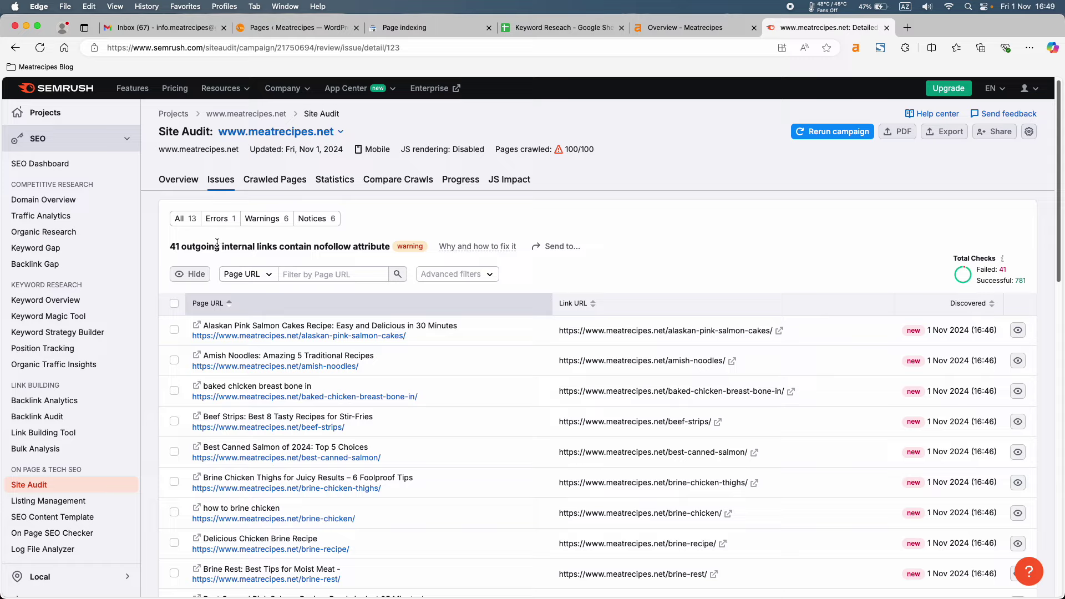
{"action": "left_click_drag", "start_coordinate": [276, 246], "coordinate": [215, 250]}
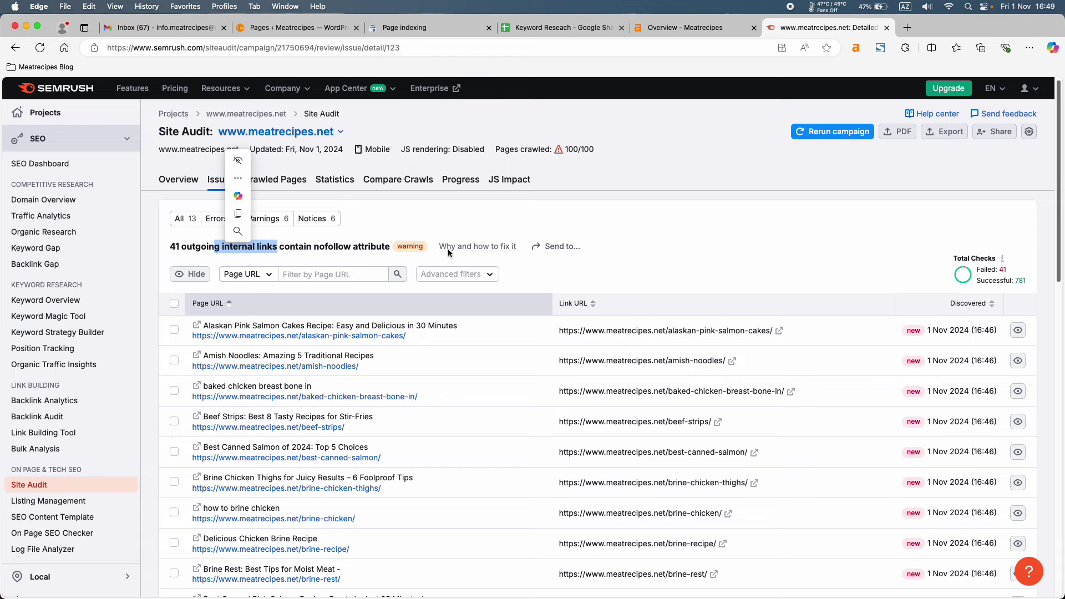
Step: Return to the audit's issue list, filter it to notices, and open the notice about URLs with a permanent redirect
{"action": "scroll", "coordinate": [696, 342], "scroll_direction": "down", "scroll_amount": 2}
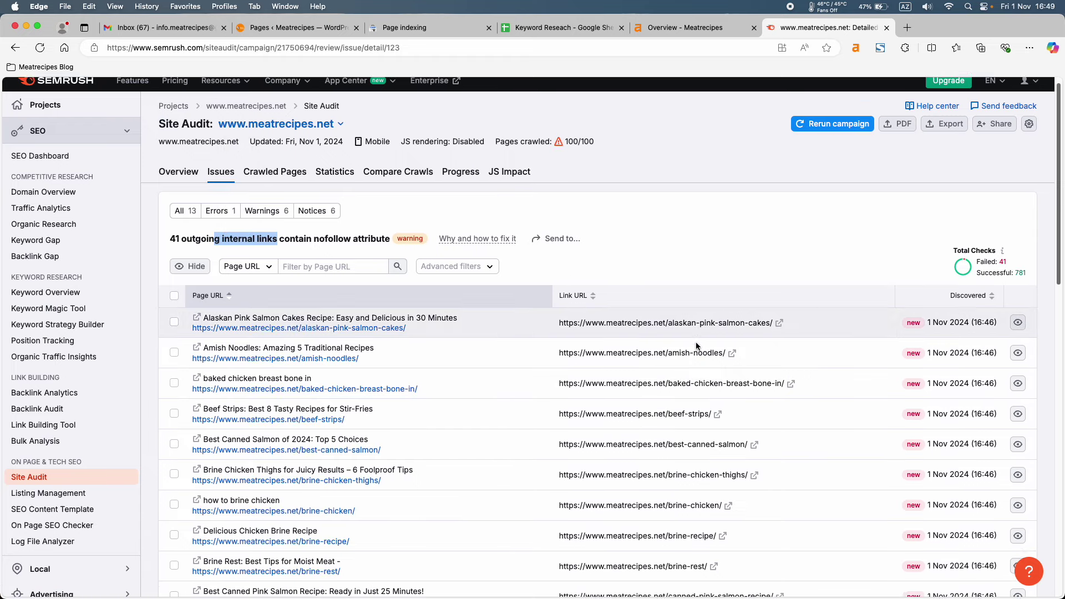
{"action": "scroll", "coordinate": [358, 200], "scroll_direction": "up", "scroll_amount": 2}
{"action": "left_click", "coordinate": [227, 186]}
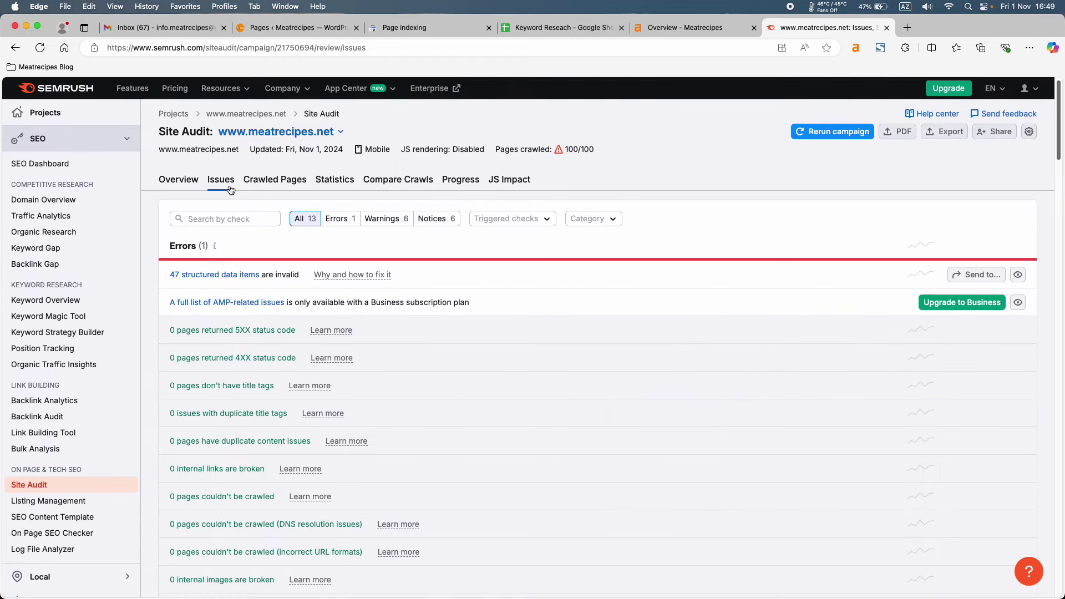
{"action": "left_click", "coordinate": [435, 218]}
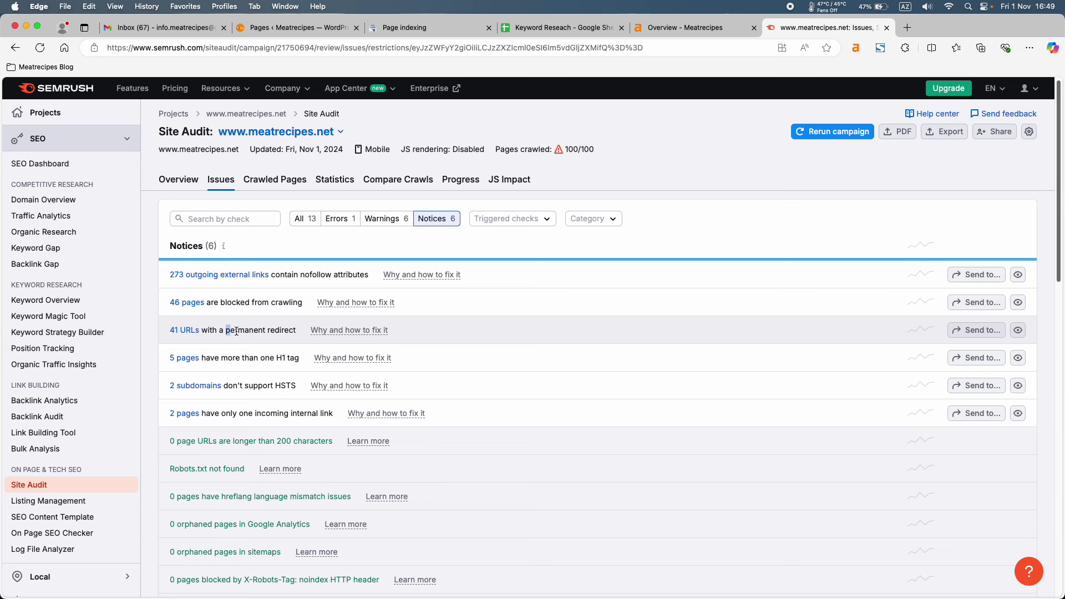
{"action": "left_click_drag", "start_coordinate": [237, 331], "coordinate": [298, 330]}
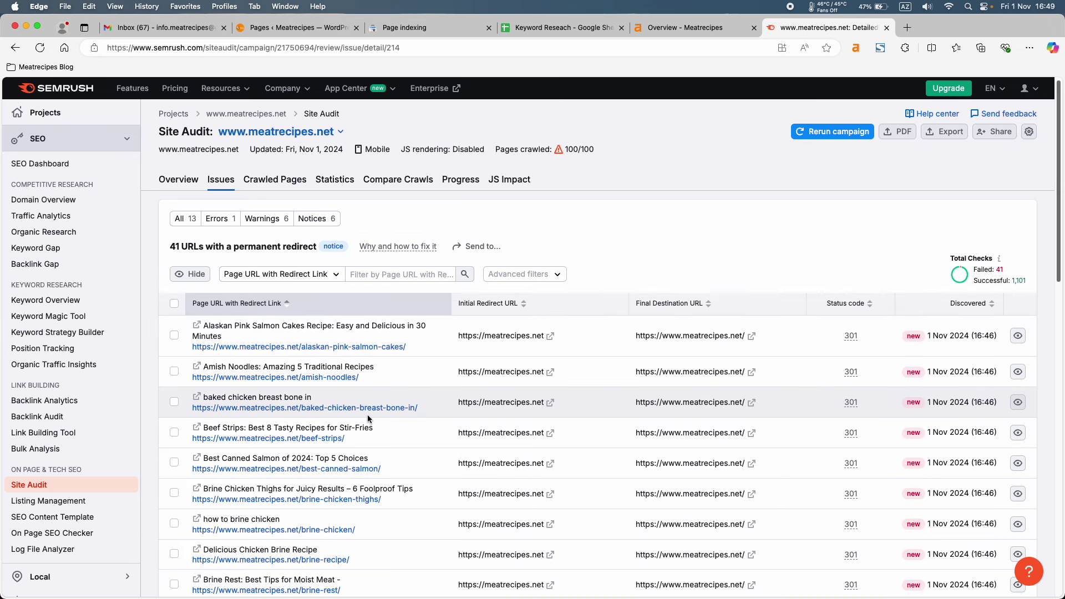
Step: Look through the pages listed under the permanent redirect notice and return to the audit overview
{"action": "scroll", "coordinate": [333, 372], "scroll_direction": "down", "scroll_amount": 2}
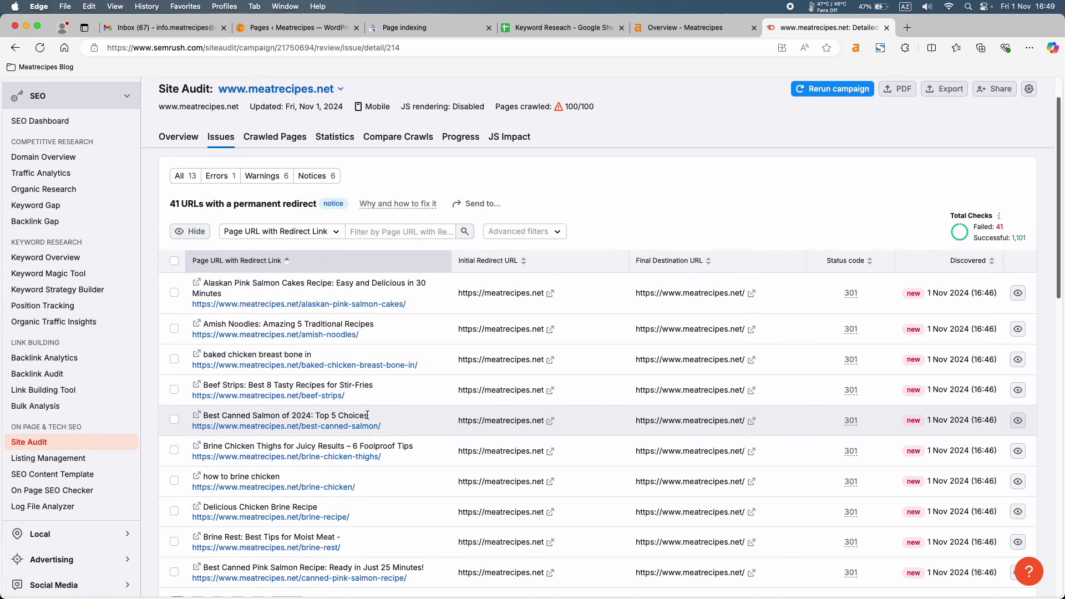
{"action": "scroll", "coordinate": [367, 415], "scroll_direction": "down", "scroll_amount": 5}
{"action": "right_click", "coordinate": [369, 416]}
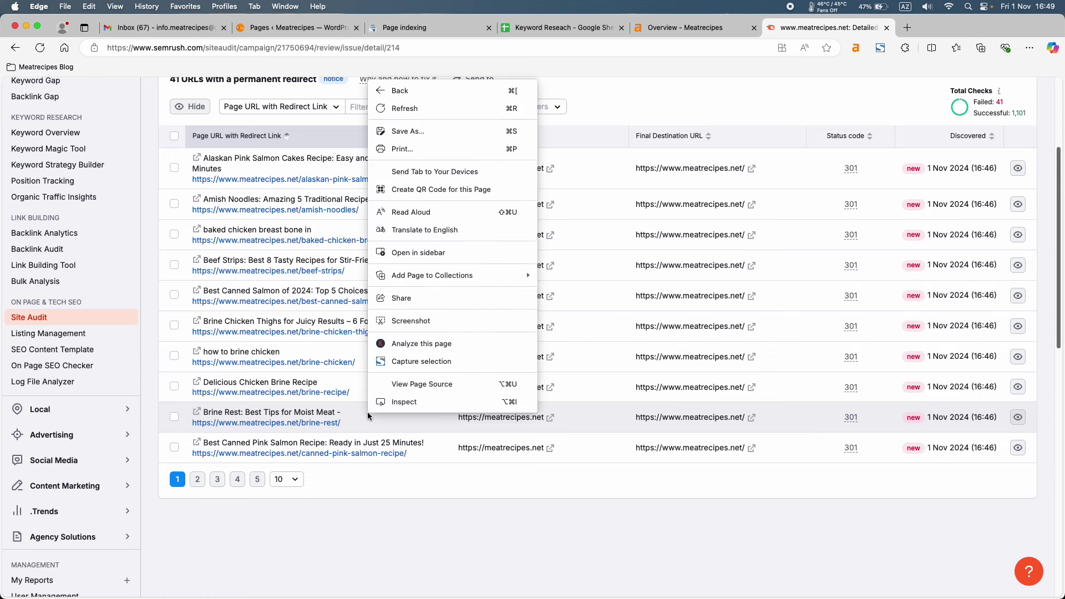
{"action": "left_click", "coordinate": [598, 475]}
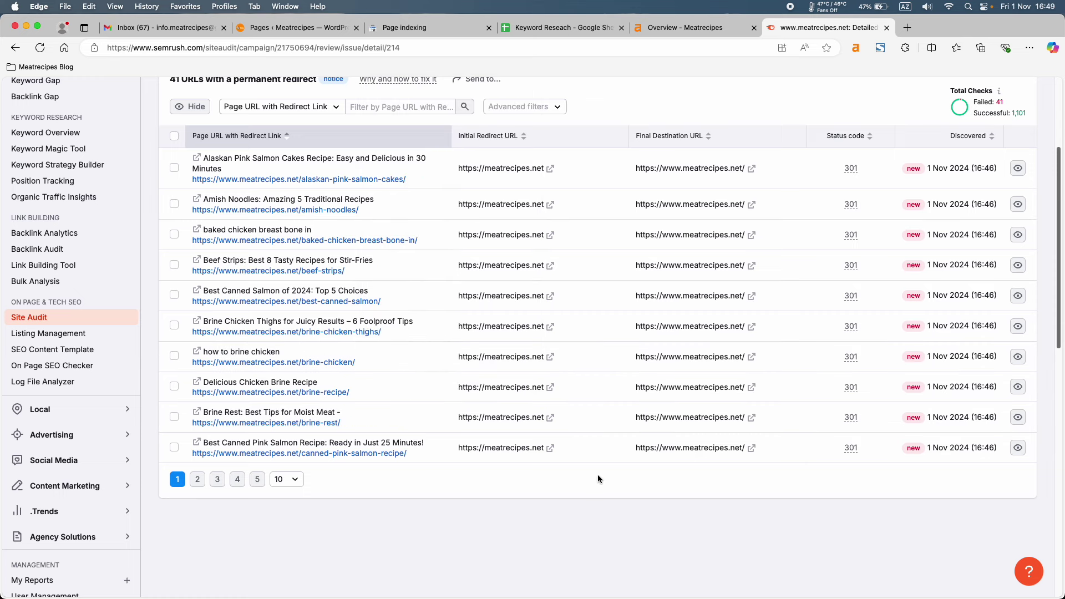
{"action": "scroll", "coordinate": [597, 478], "scroll_direction": "up", "scroll_amount": 7}
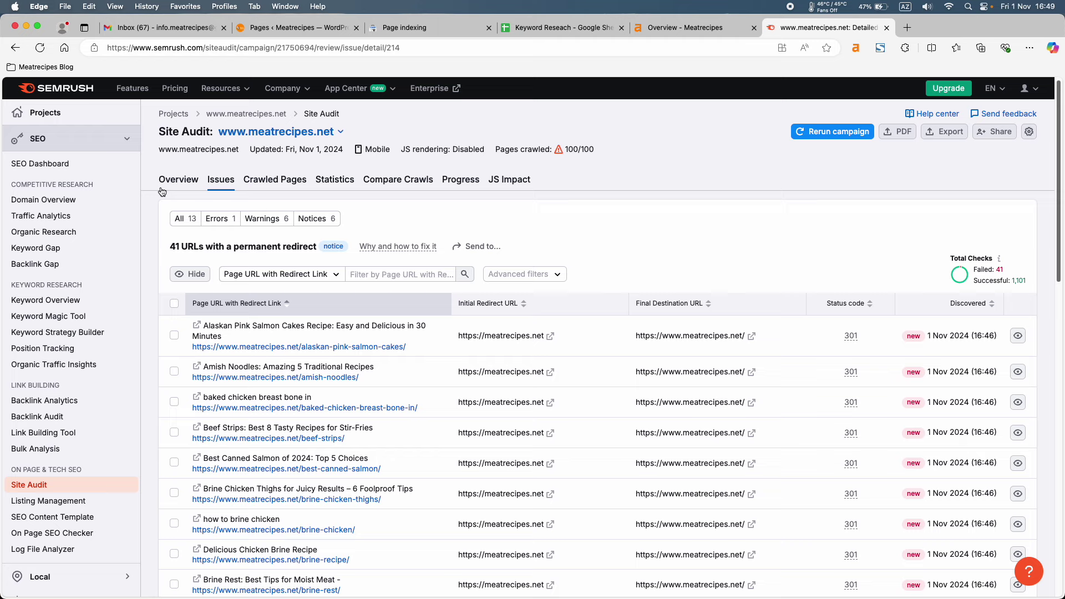
{"action": "left_click", "coordinate": [167, 181]}
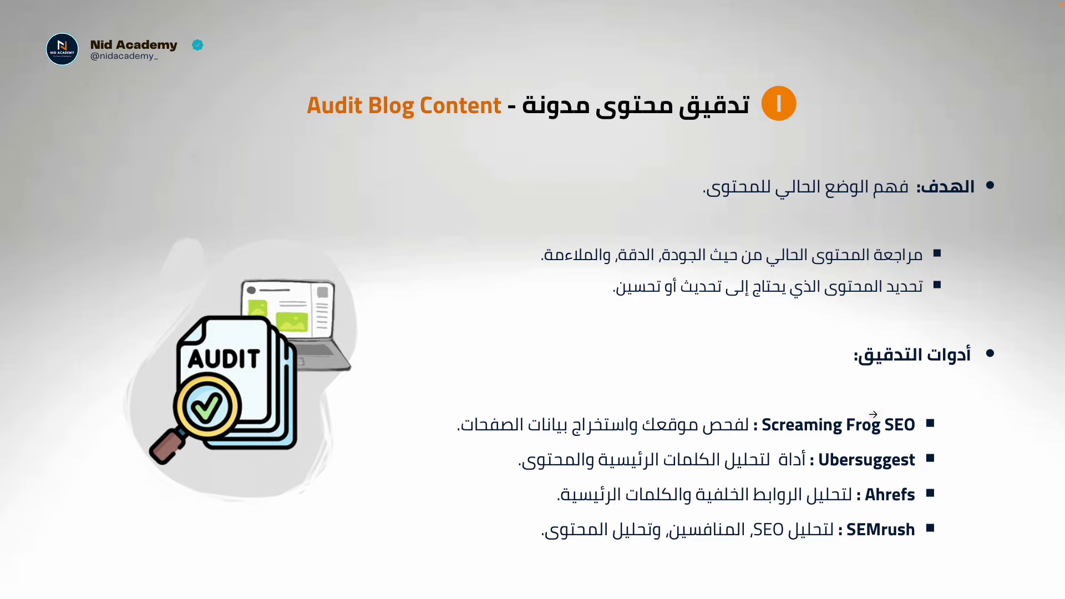
Step: Switch to the Ahrefs site audit of Meatrecipes, refresh its crawl overview, and open the list of audit projects
{"action": "key", "text": "ctrl+Left"}
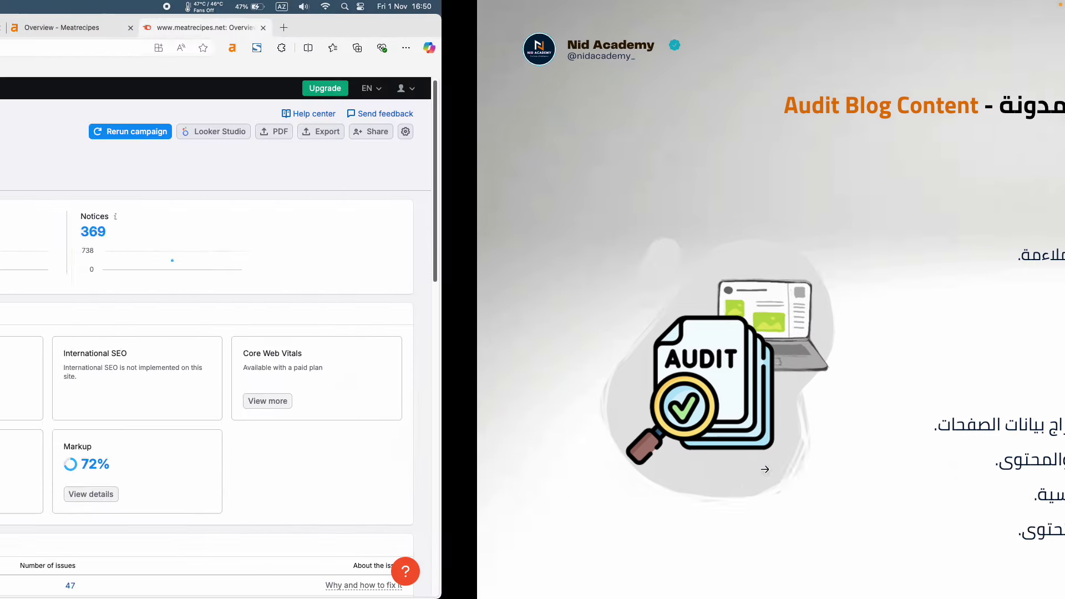
{"action": "left_click", "coordinate": [665, 27]}
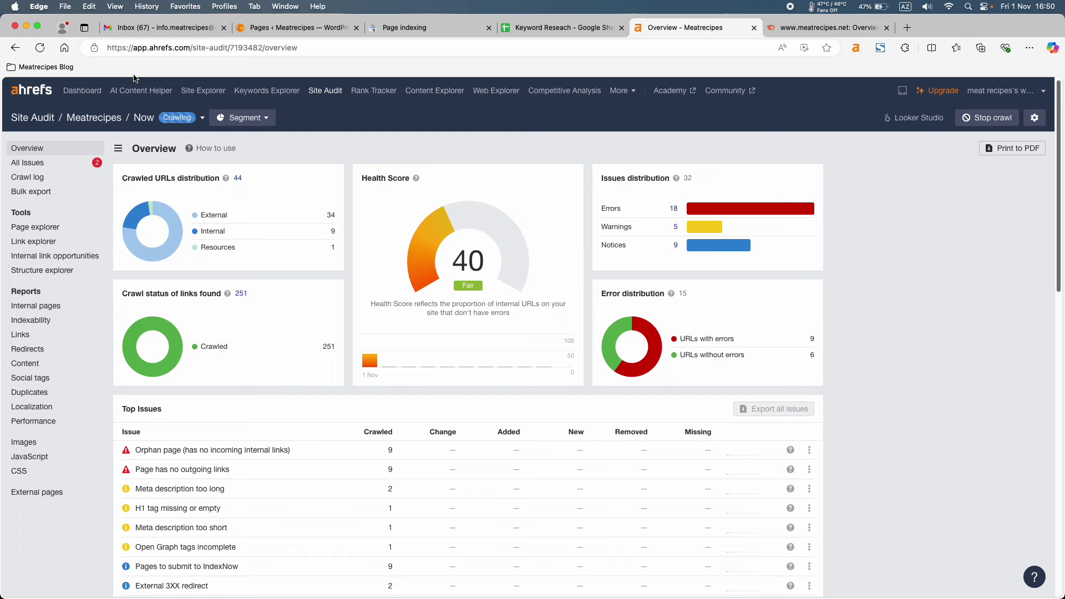
{"action": "left_click", "coordinate": [40, 48]}
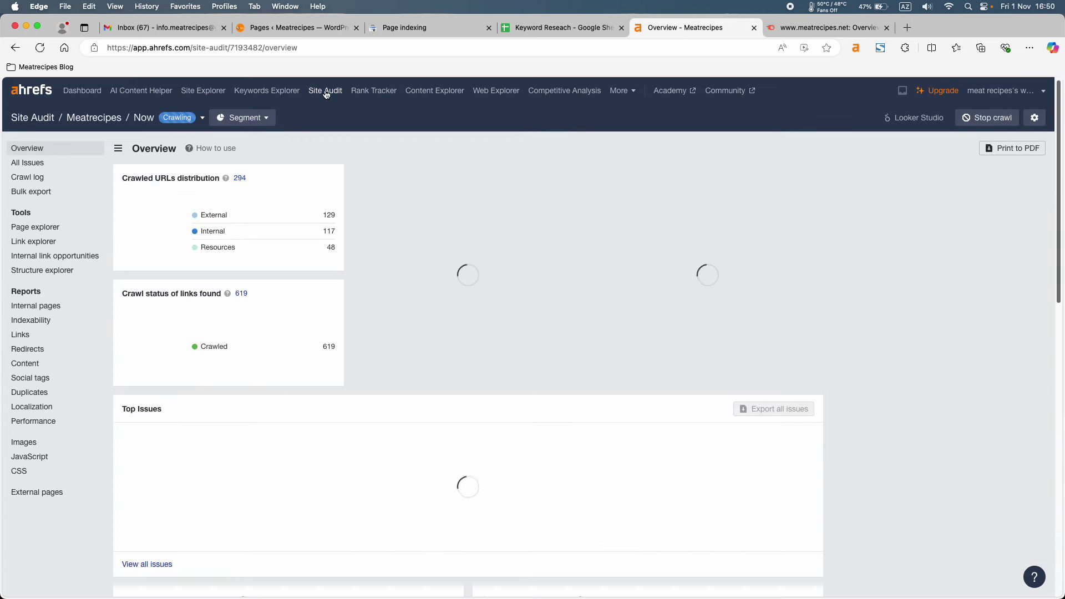
{"action": "left_click", "coordinate": [326, 92]}
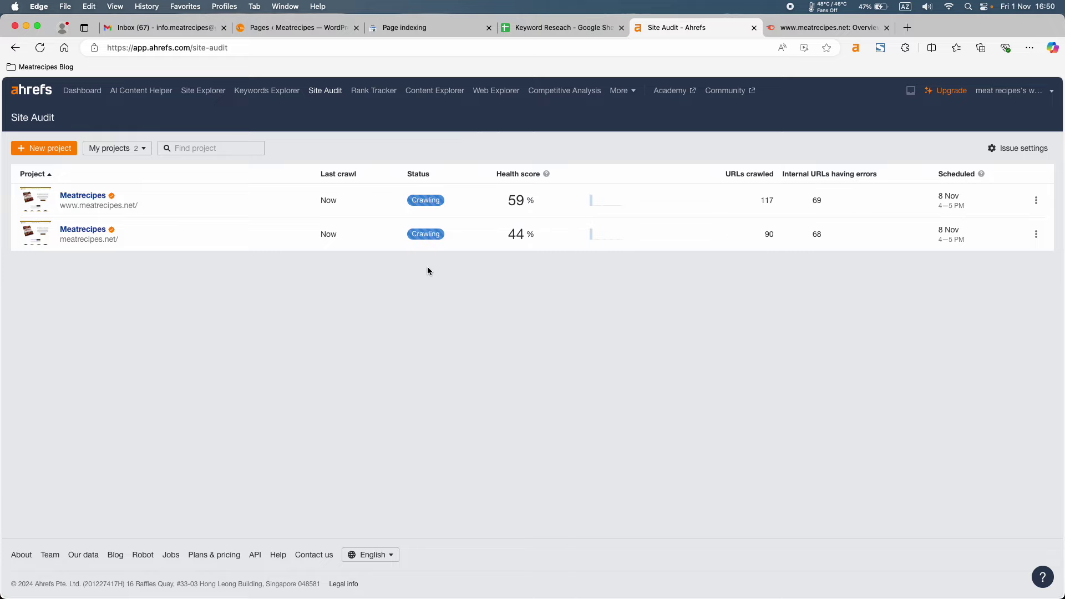
Step: Switch to the site's WordPress admin and open its dashboard with the Rank Math and MonsterInsights overviews
{"action": "left_click", "coordinate": [328, 28]}
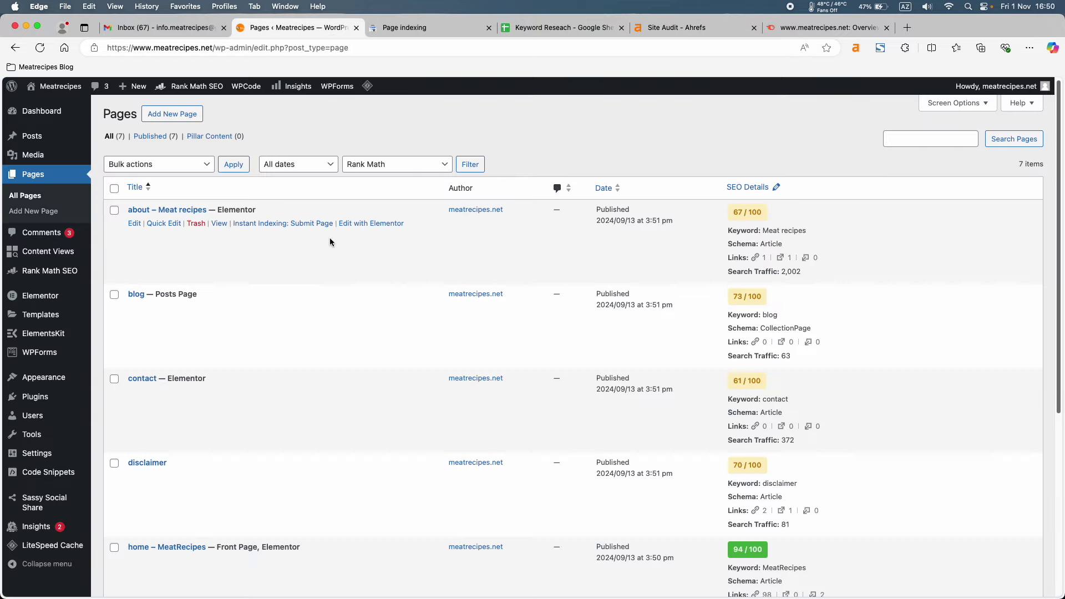
{"action": "left_click", "coordinate": [17, 113]}
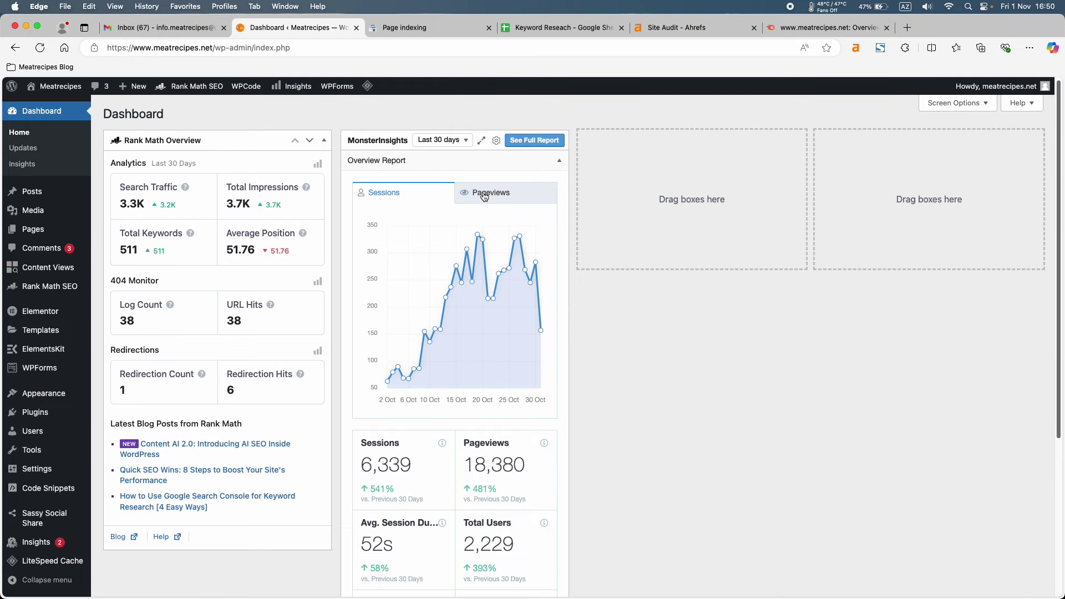